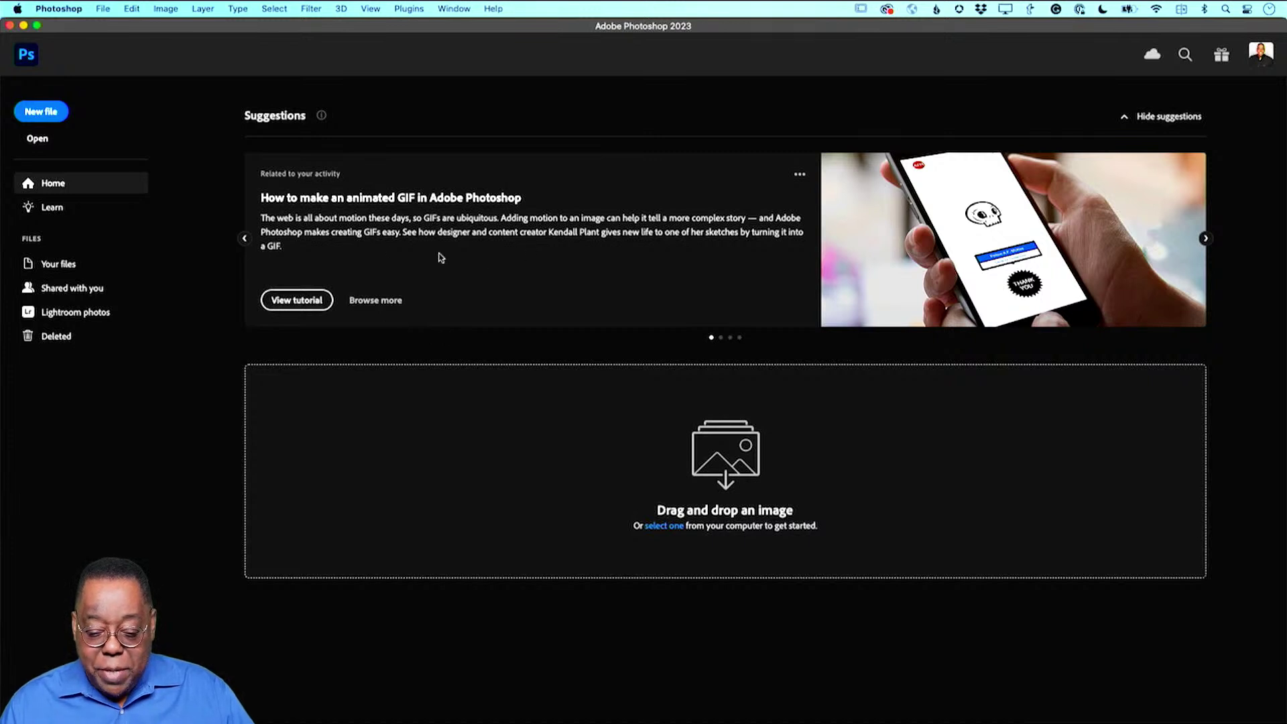
# Step: Browse the suggested tutorials on the home screen
pyautogui.click(246, 240)
pyautogui.click(245, 240)
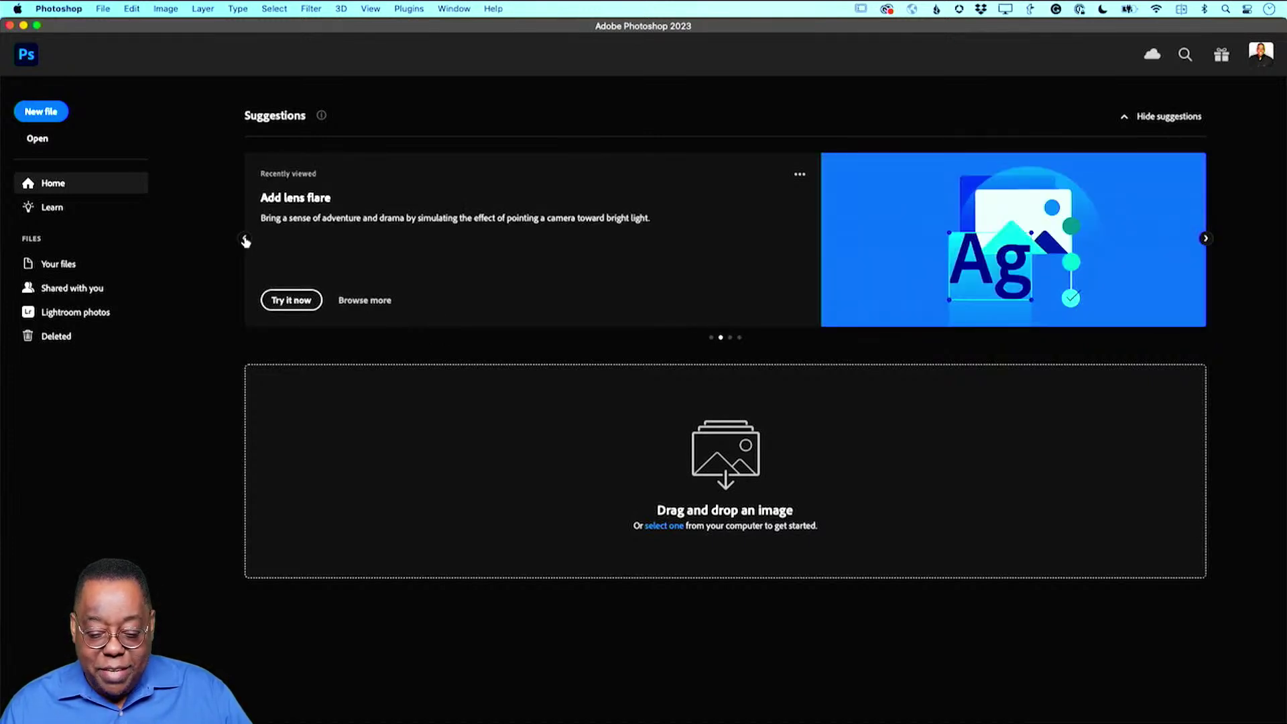
pyautogui.click(245, 240)
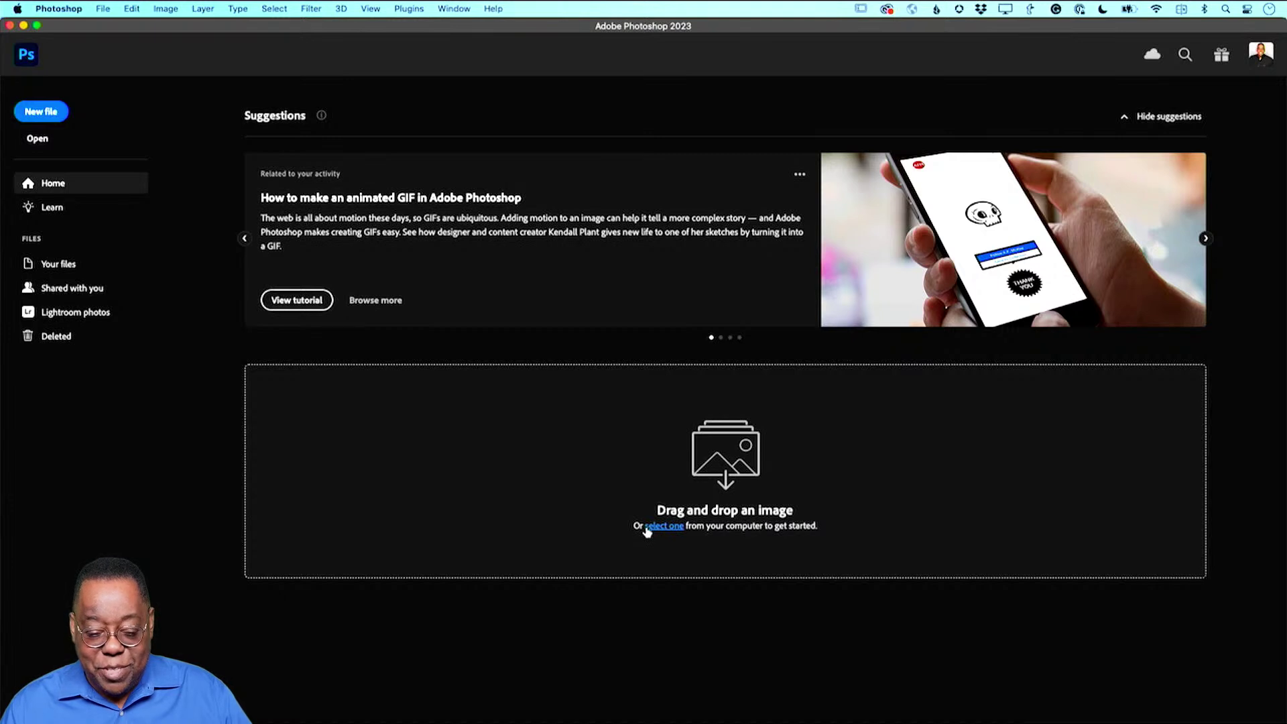
# Step: Leave the home screen for the editing view and switch to the Essentials workspace
pyautogui.click(27, 55)
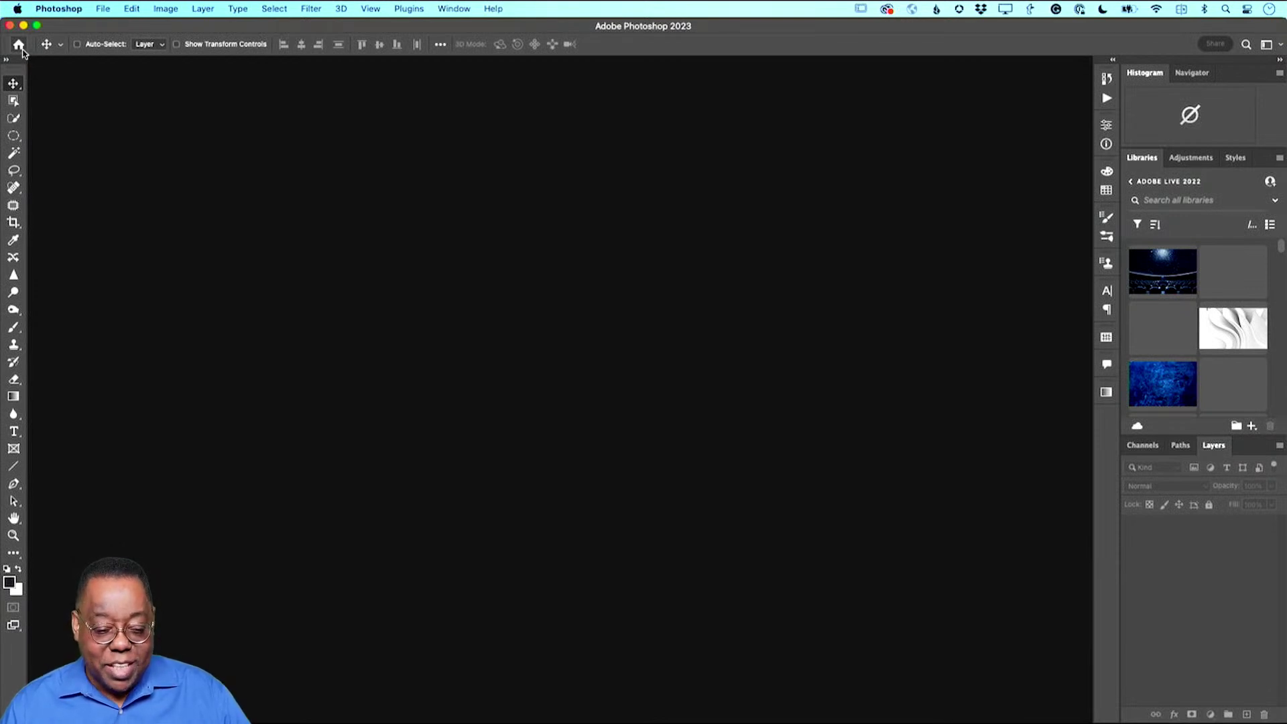
pyautogui.click(19, 45)
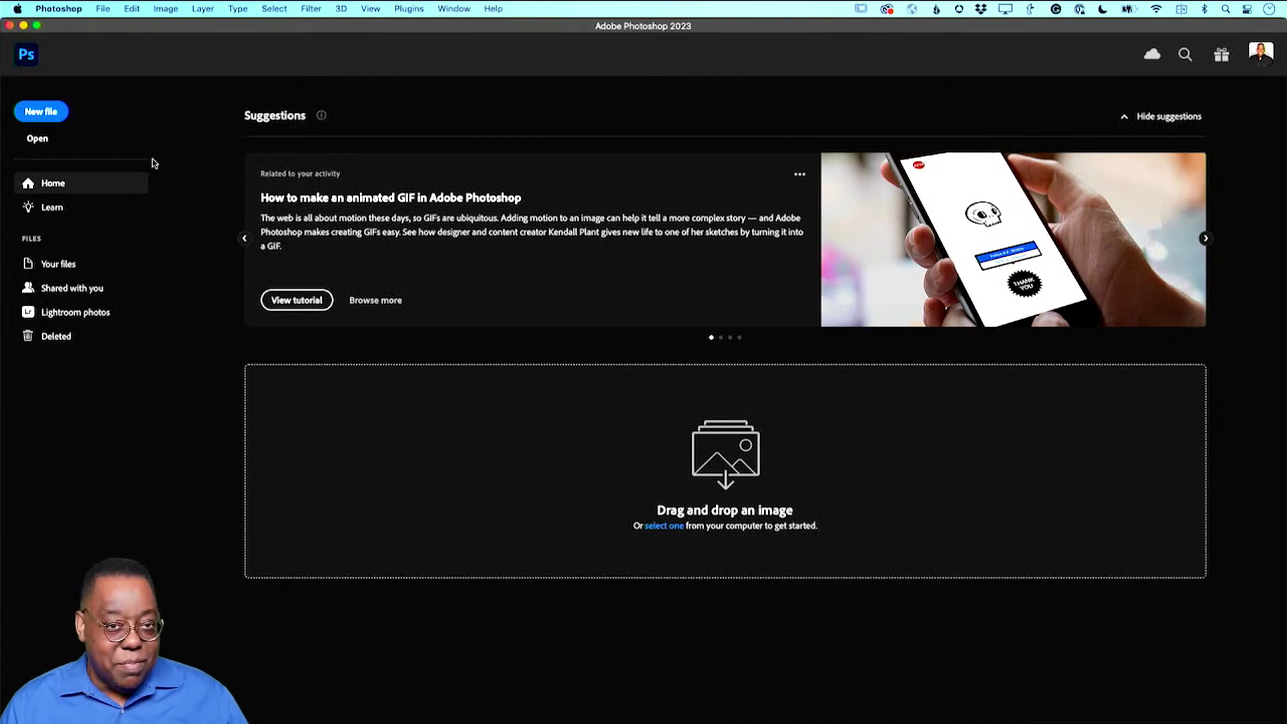
pyautogui.click(30, 61)
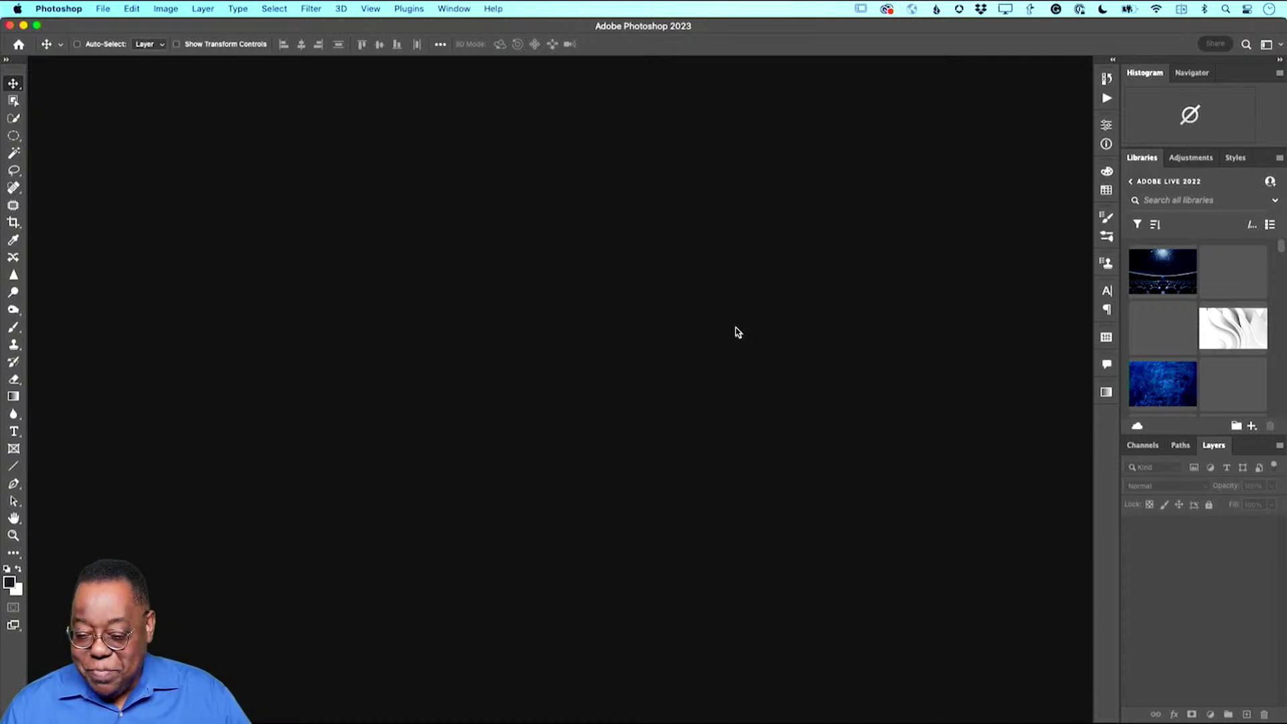
pyautogui.click(1265, 45)
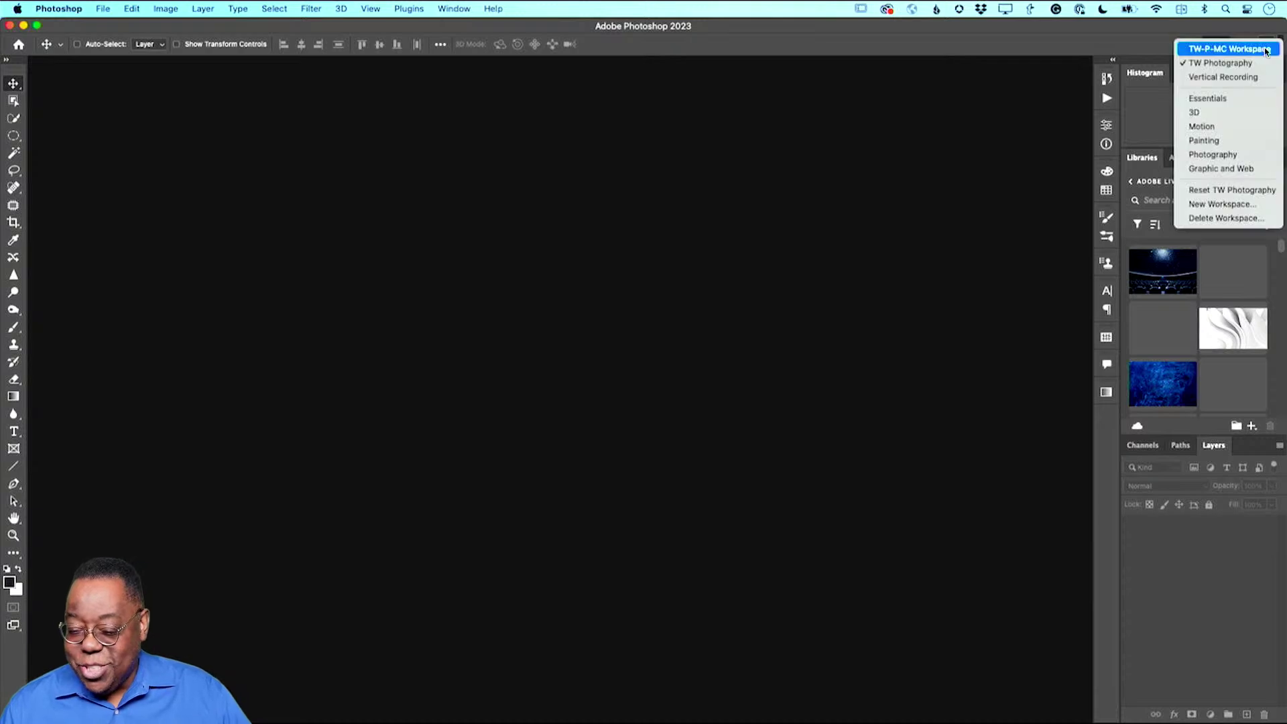
pyautogui.click(1218, 101)
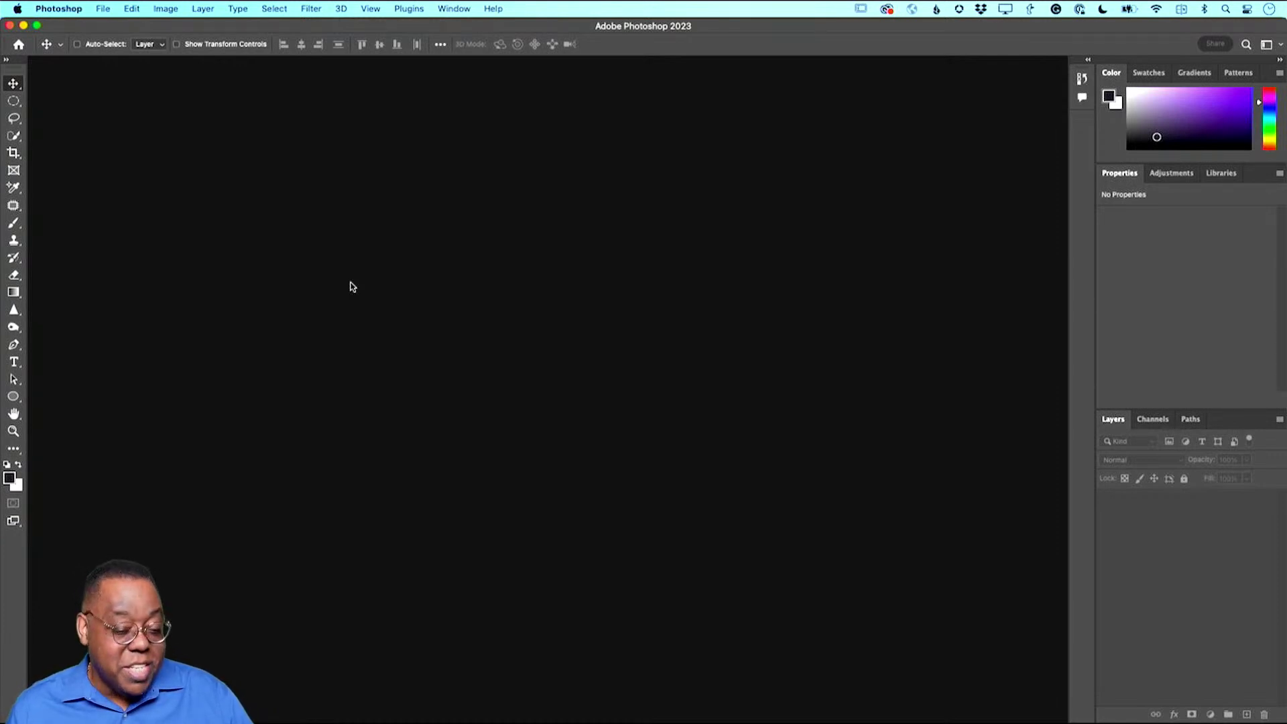
pyautogui.click(102, 8)
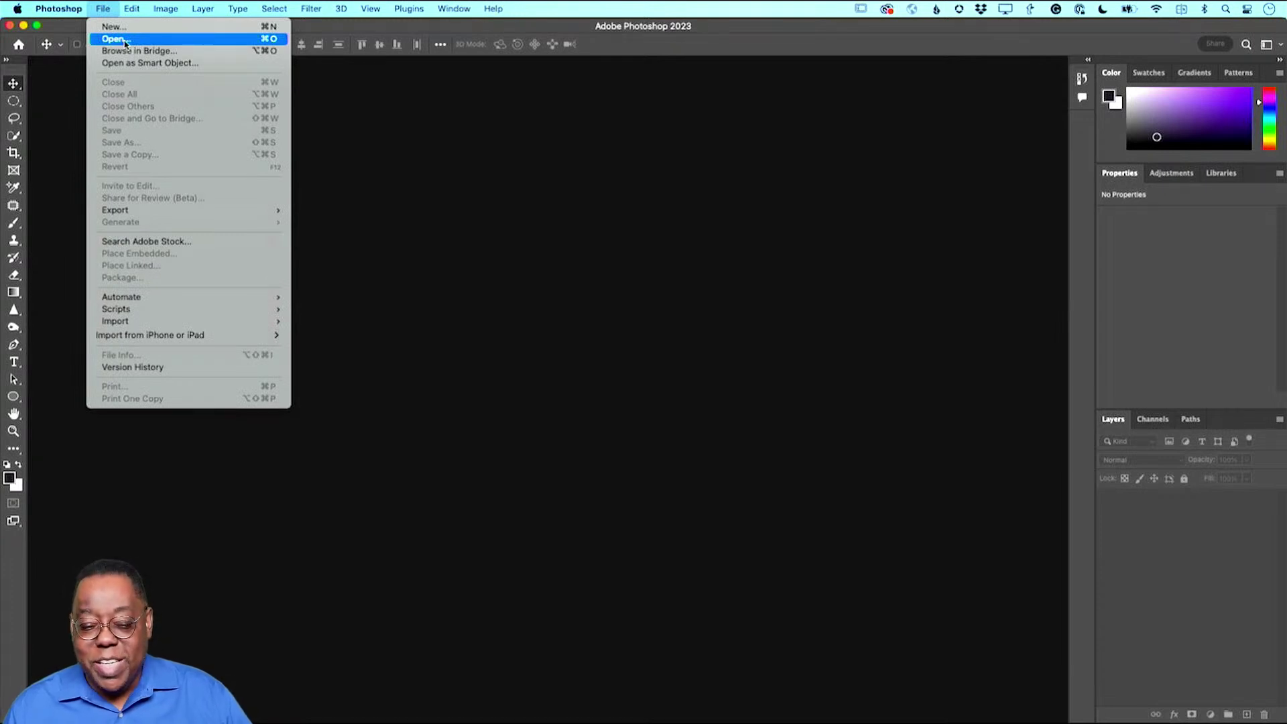
pyautogui.click(124, 41)
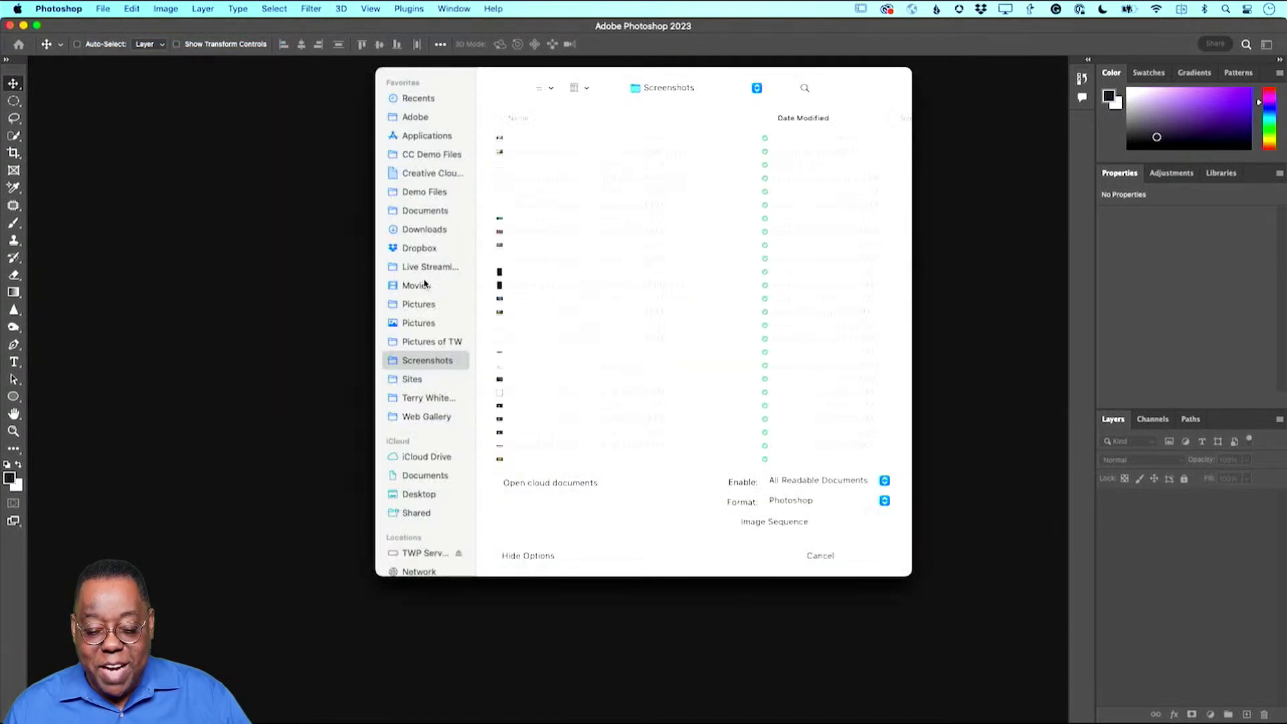
pyautogui.click(820, 556)
# Step: Switch to Finder and open Group of People-AdobeStock_157311407.jpeg from the Photoshop Crash Course folder in Photoshop
pyautogui.moveTo(286, 708)
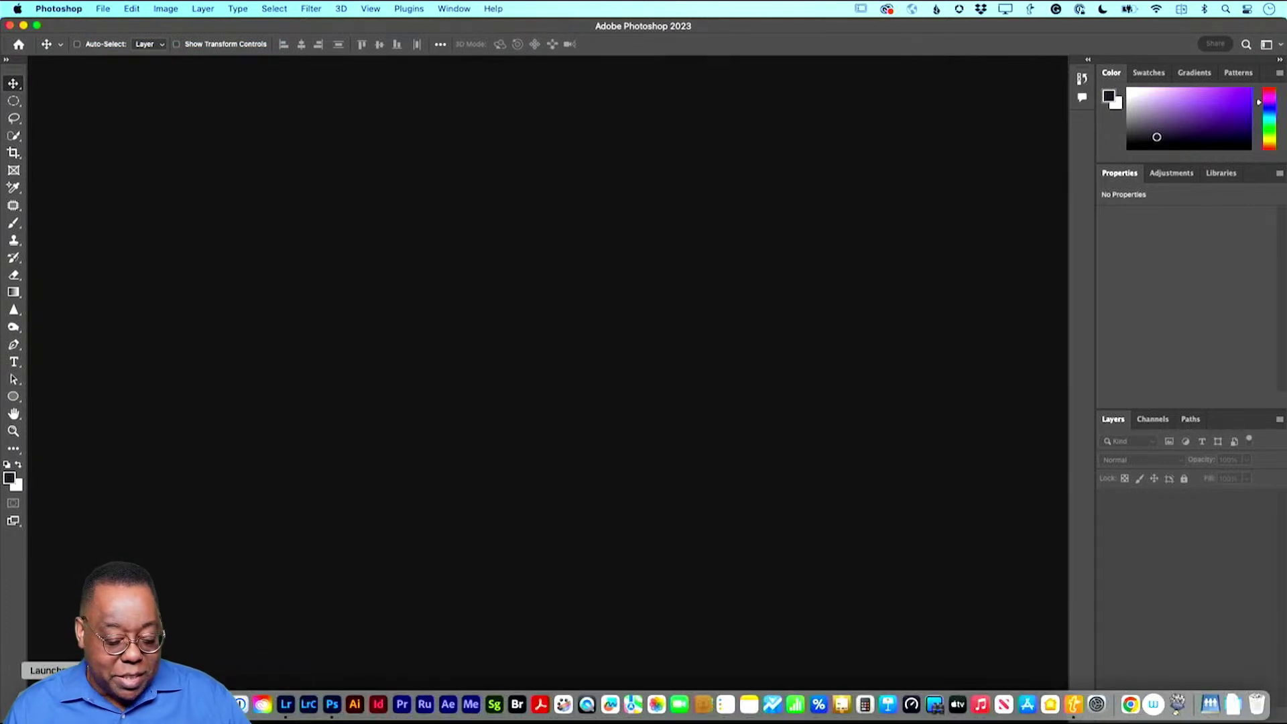
pyautogui.click(31, 704)
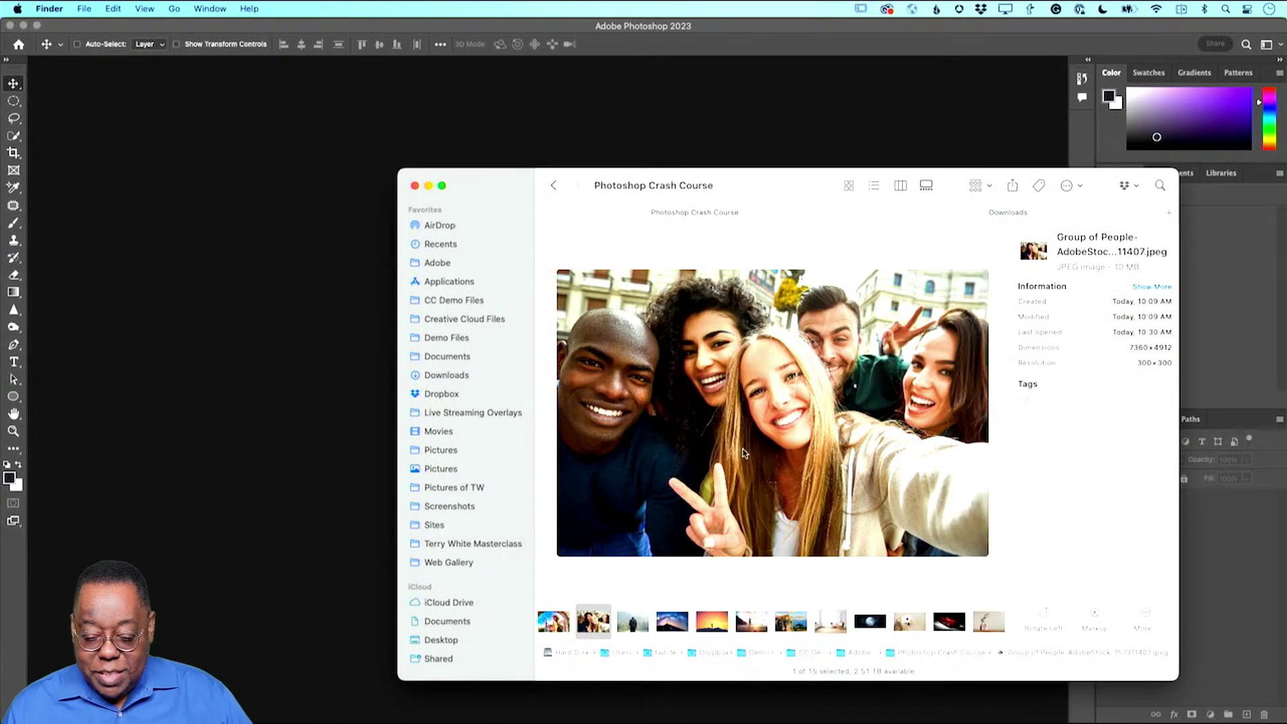
pyautogui.moveTo(796, 184); pyautogui.dragTo(516, 120)
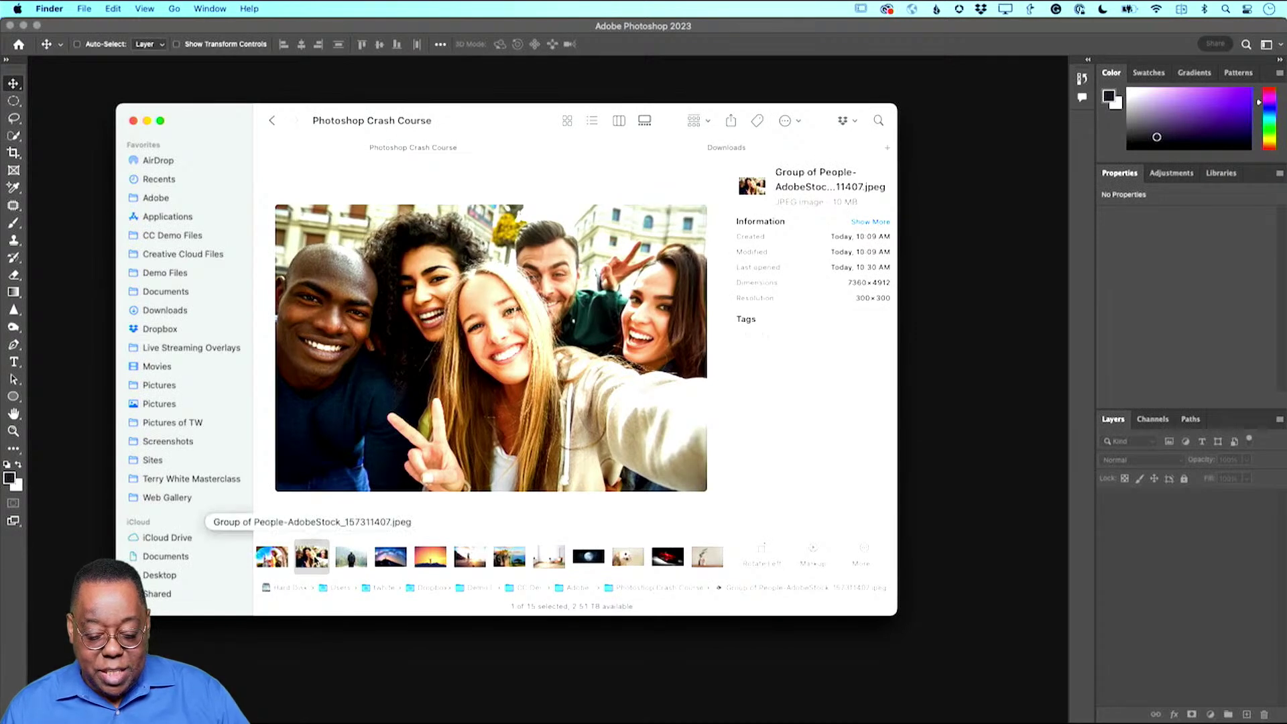
pyautogui.press('super+h')
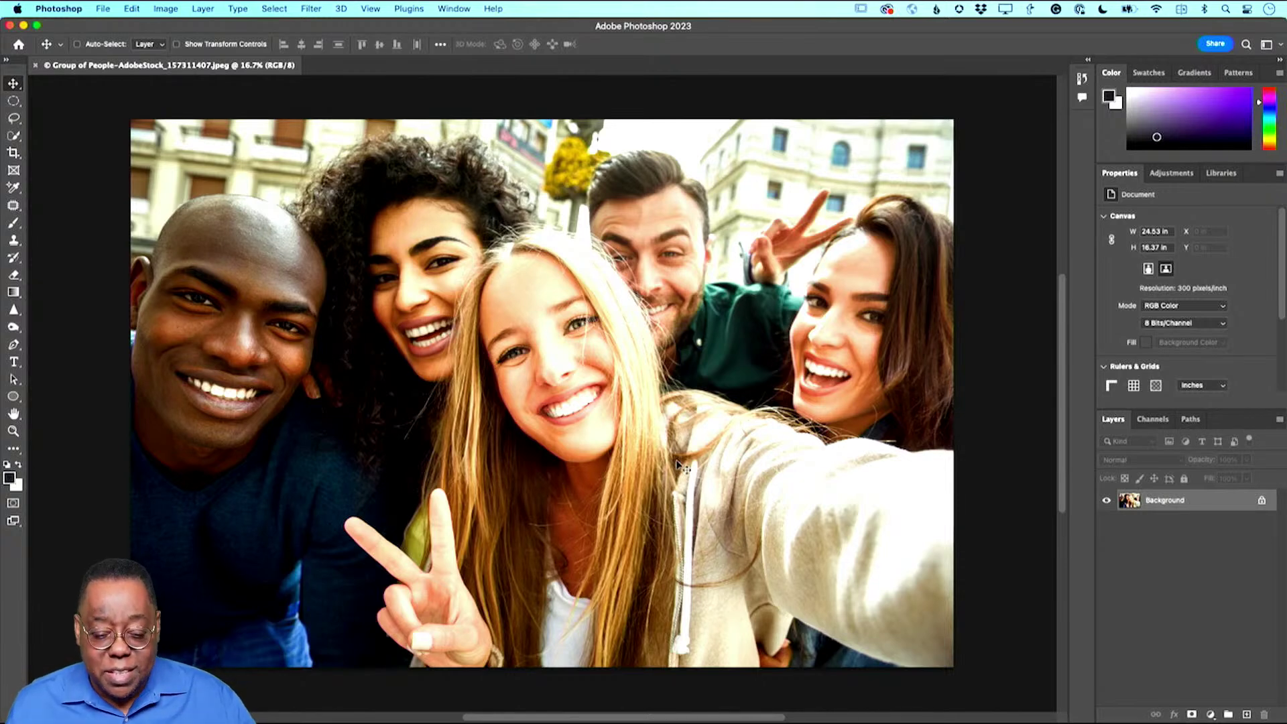
pyautogui.scroll(-5, 680, 464)
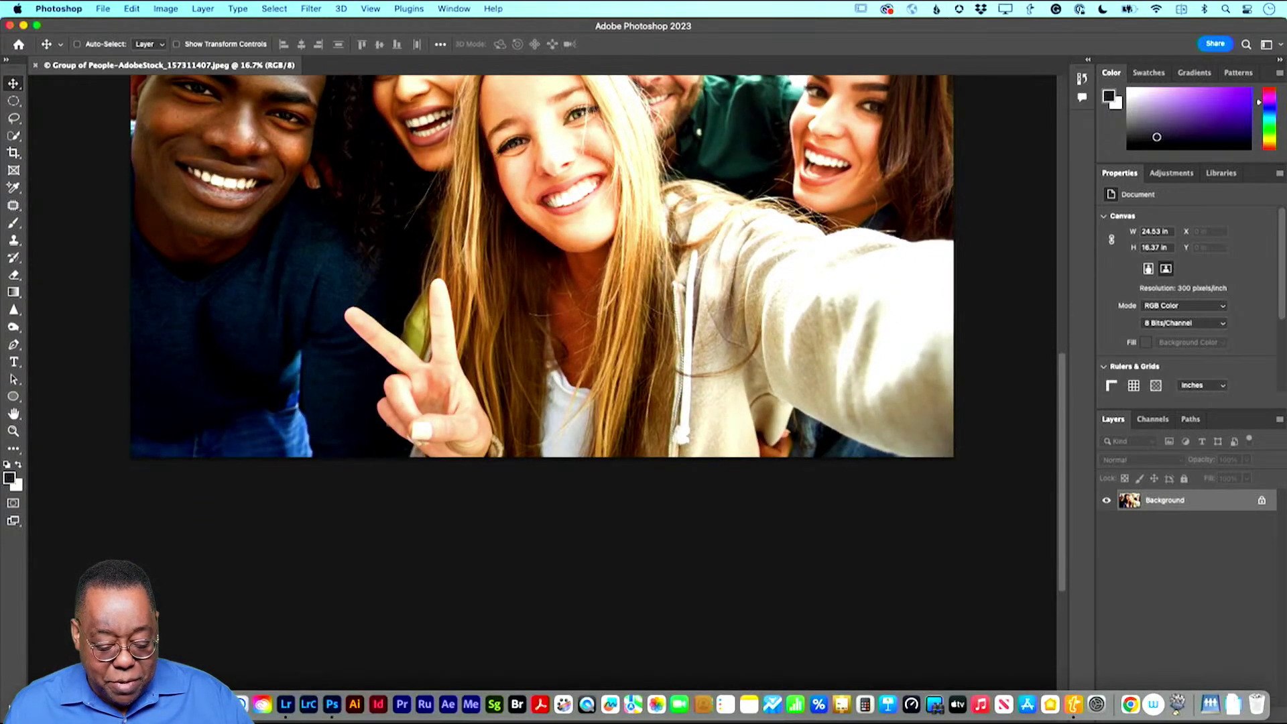
# Step: In Finder, set the group photo's opening application to Adobe Photoshop 2023 in its file info, and return to Photoshop
pyautogui.click(30, 703)
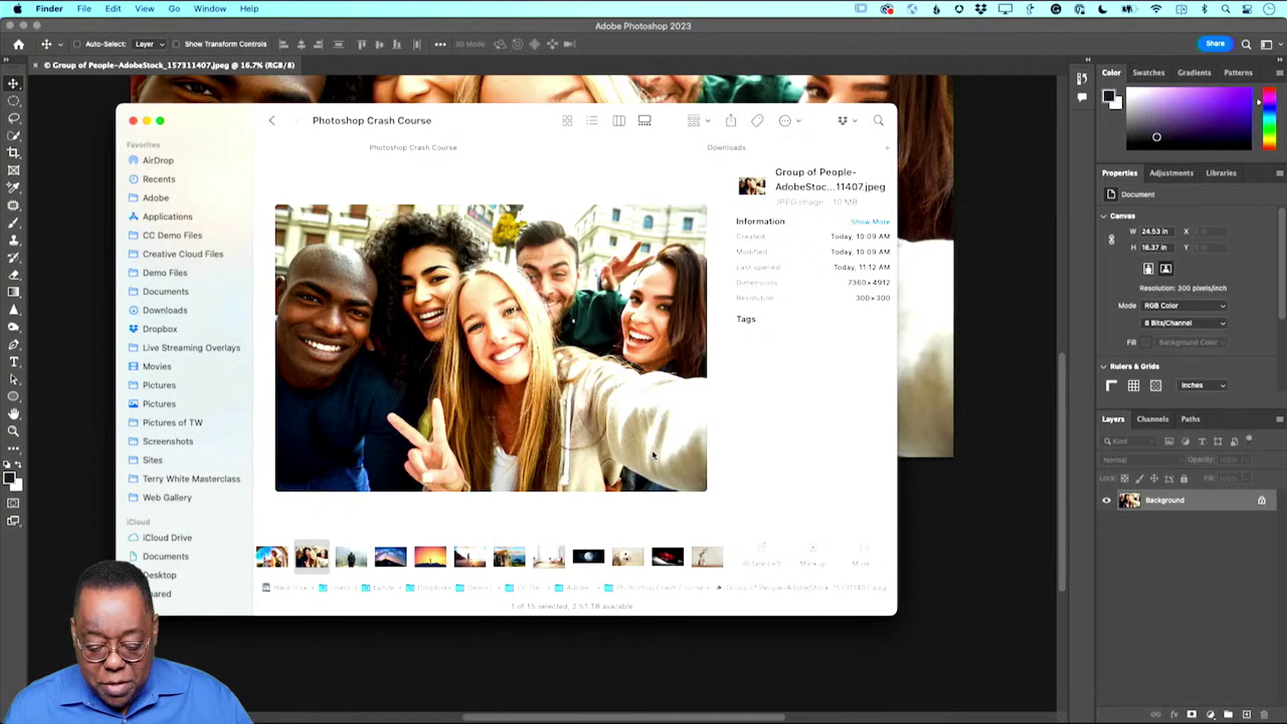
pyautogui.rightClick(313, 562)
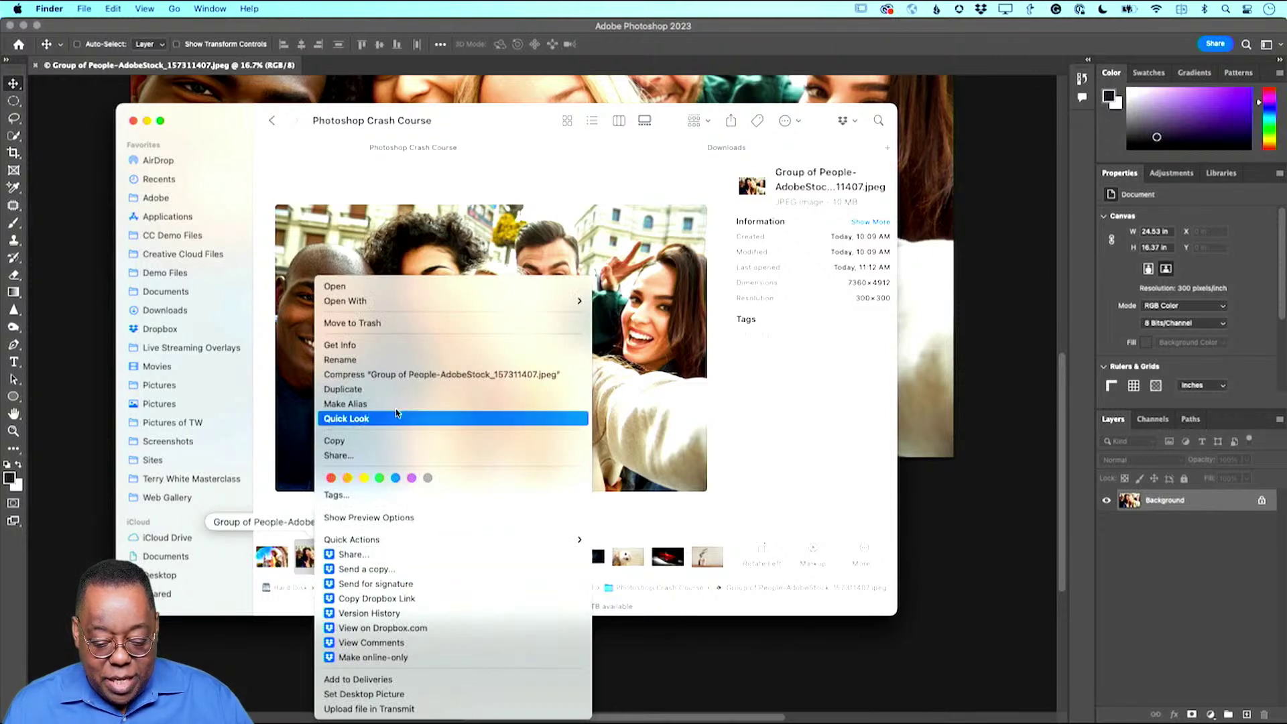
pyautogui.moveTo(405, 307)
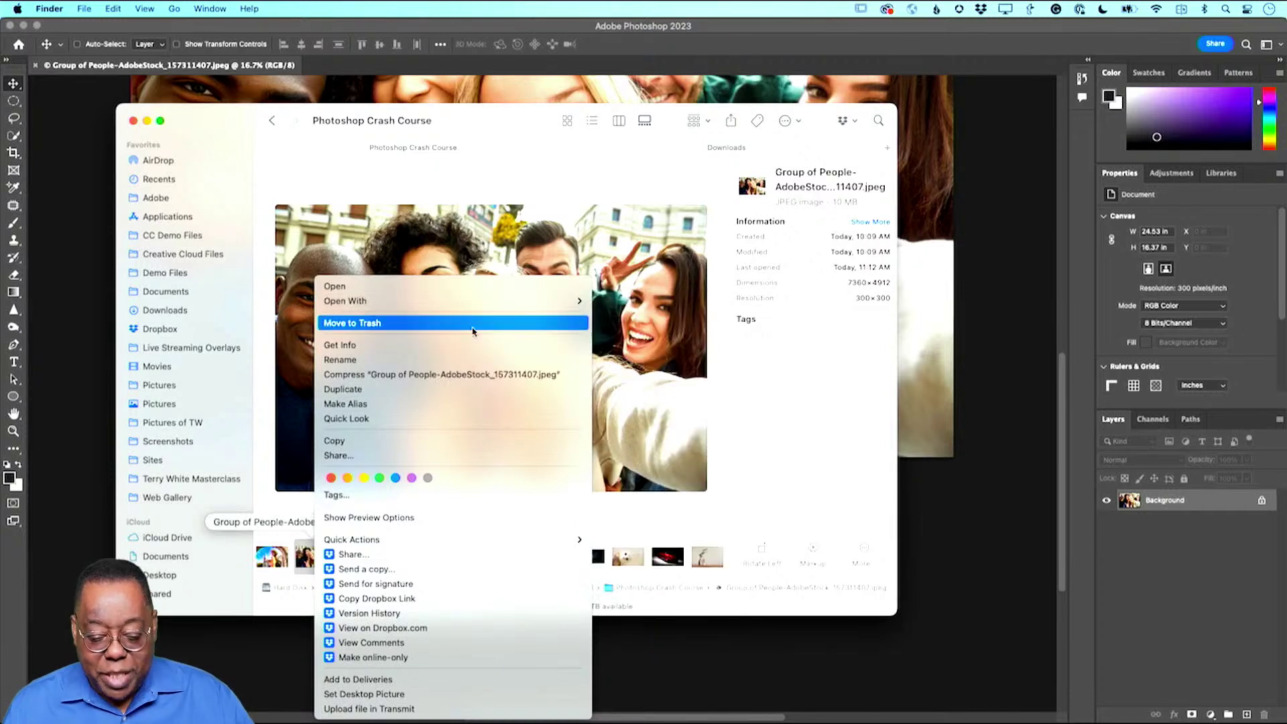
pyautogui.moveTo(476, 307)
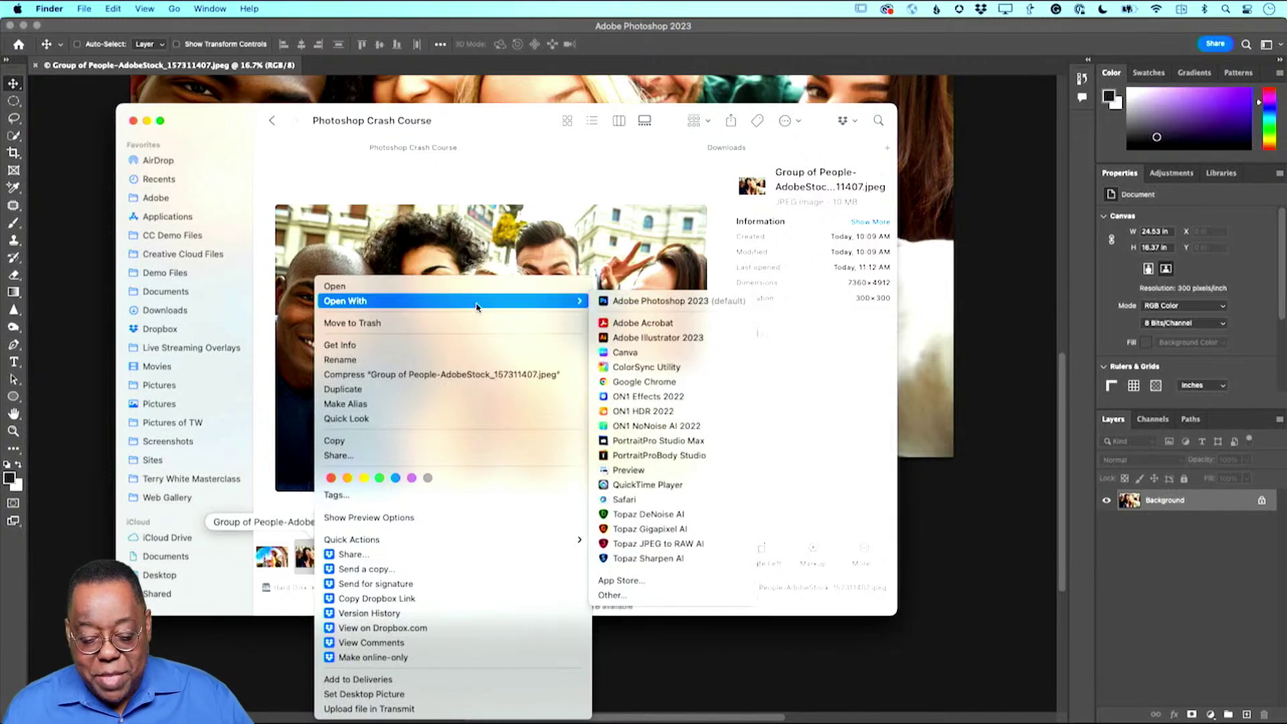
pyautogui.click(445, 345)
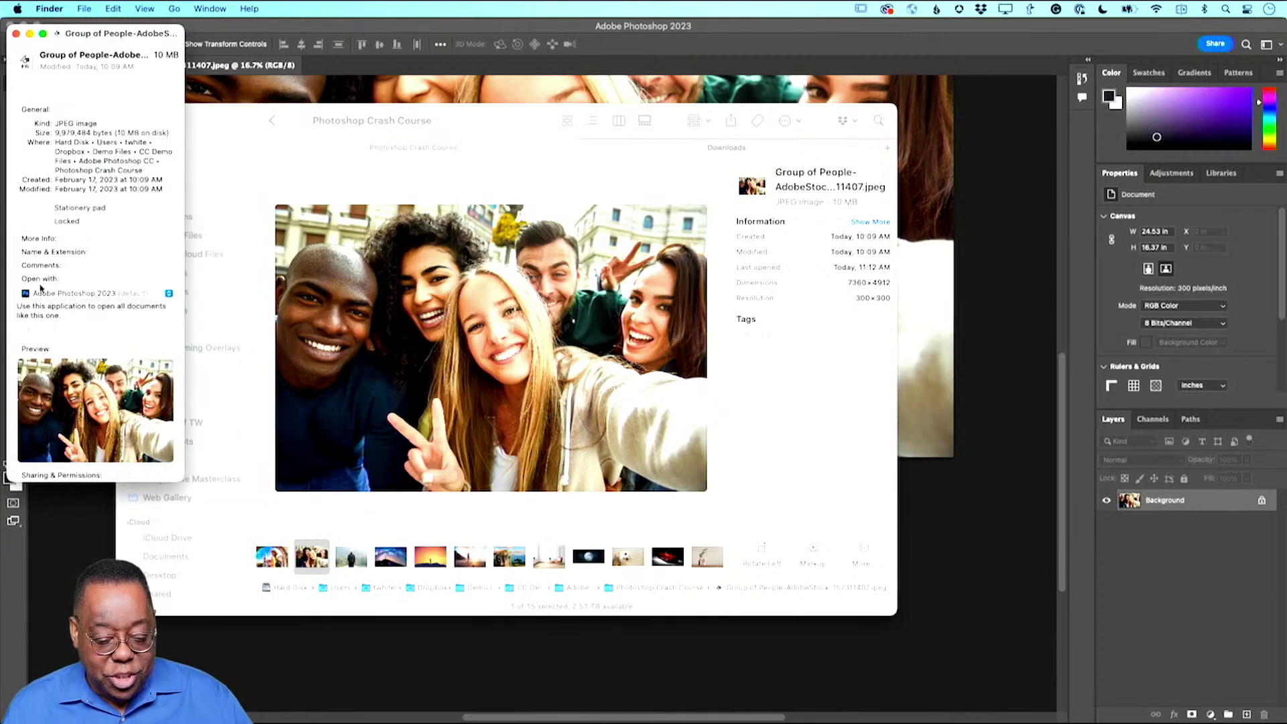
pyautogui.click(66, 297)
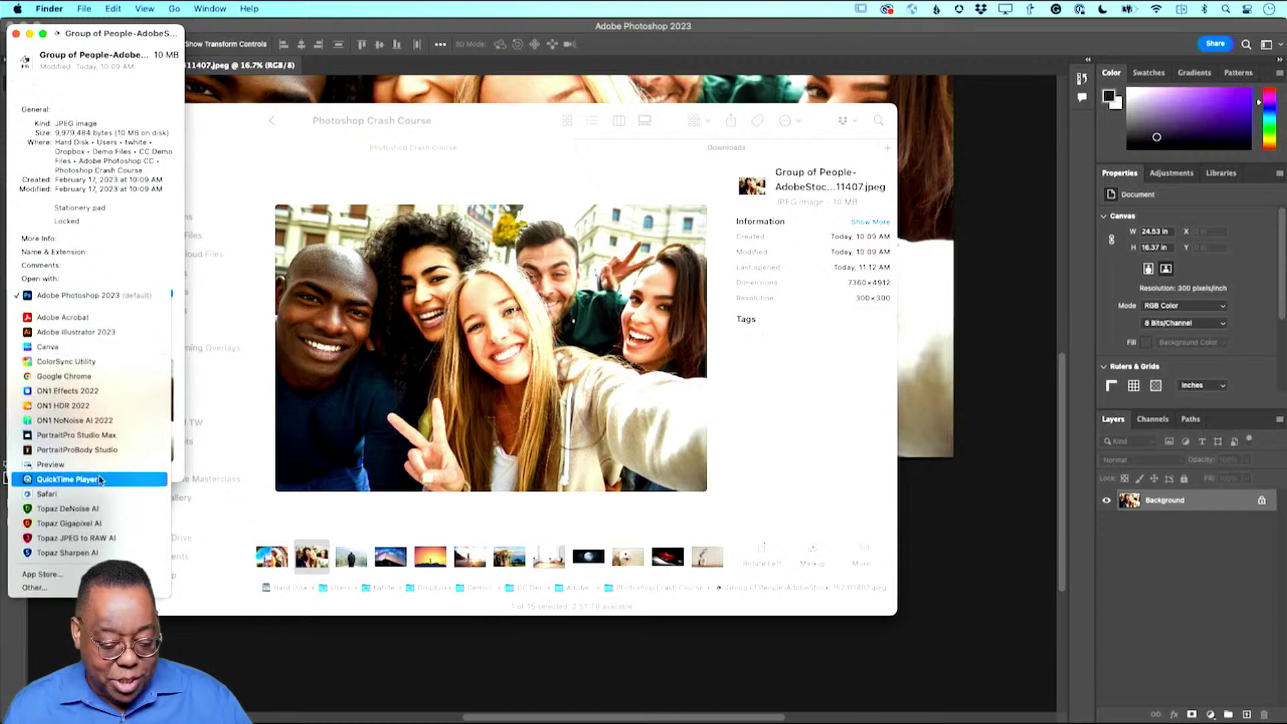
pyautogui.click(97, 295)
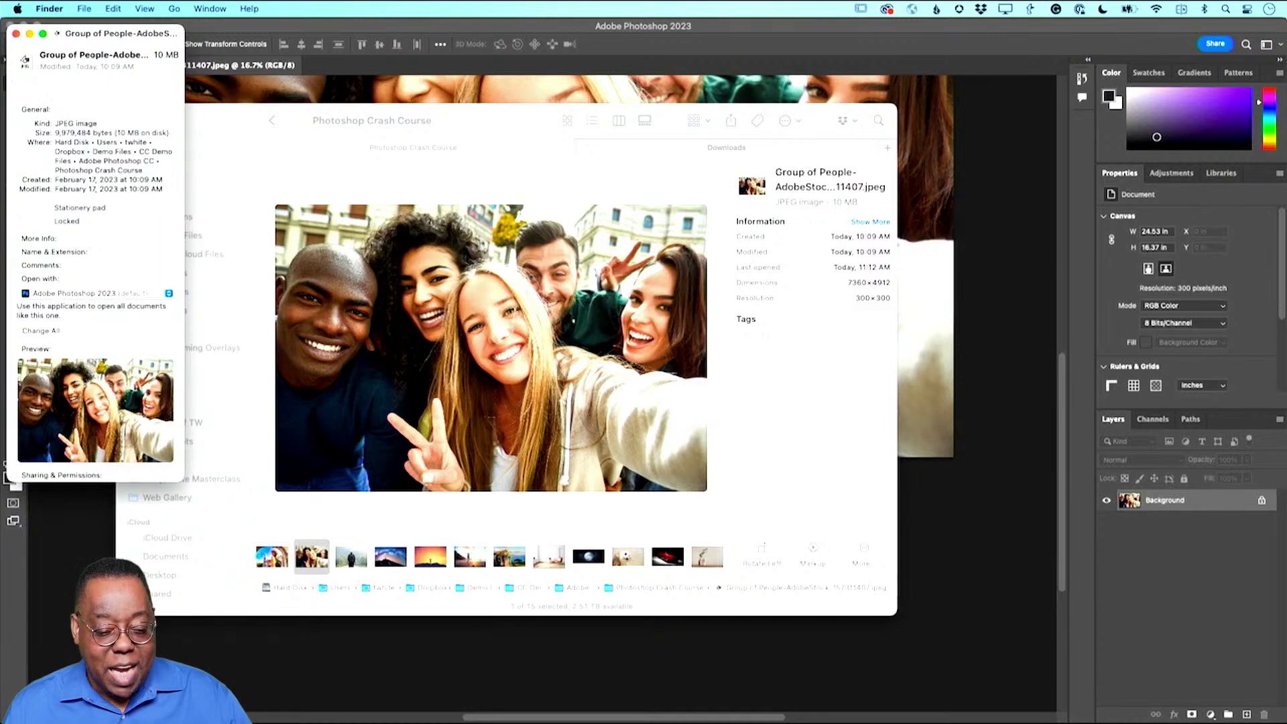
pyautogui.click(16, 34)
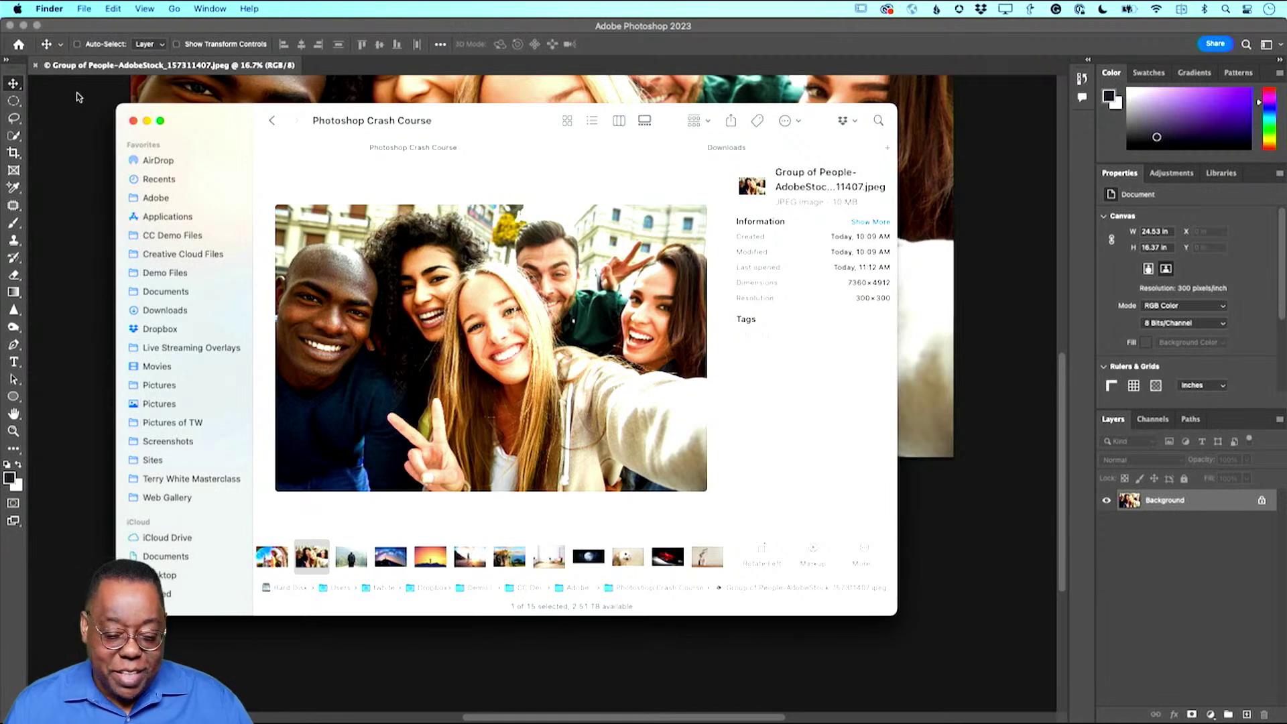
pyautogui.click(94, 137)
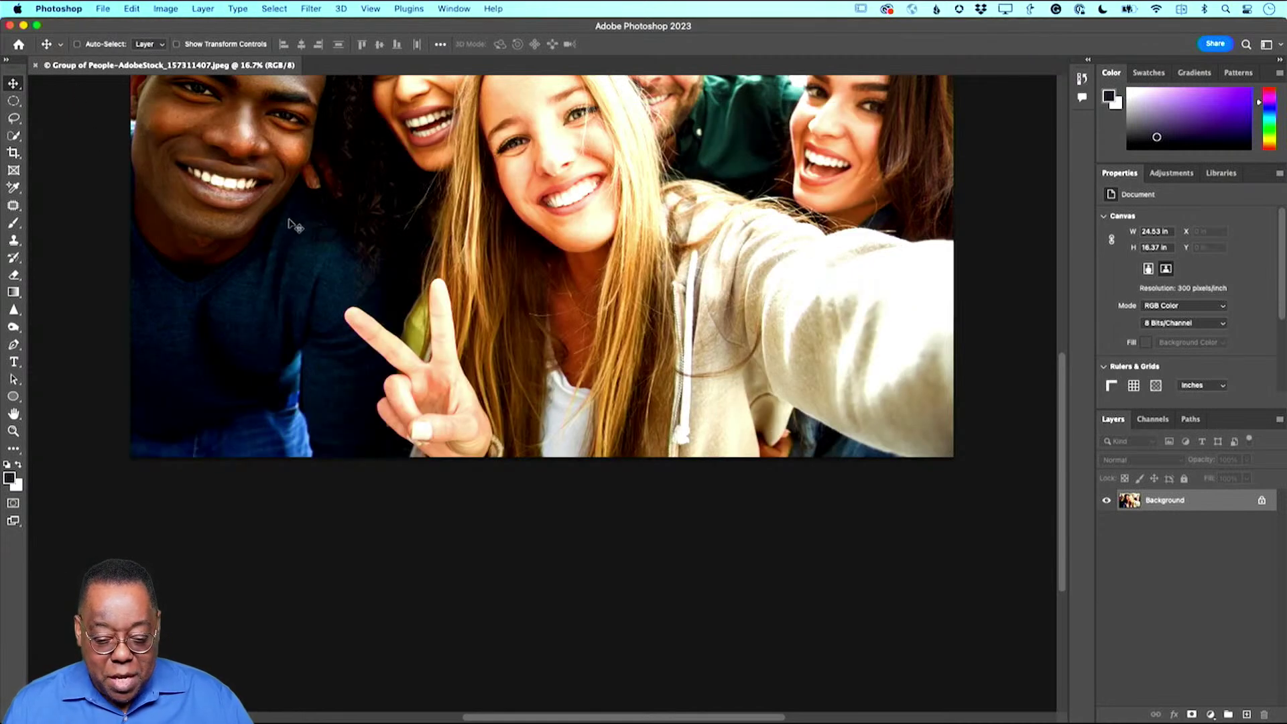
pyautogui.scroll(5, 278, 219)
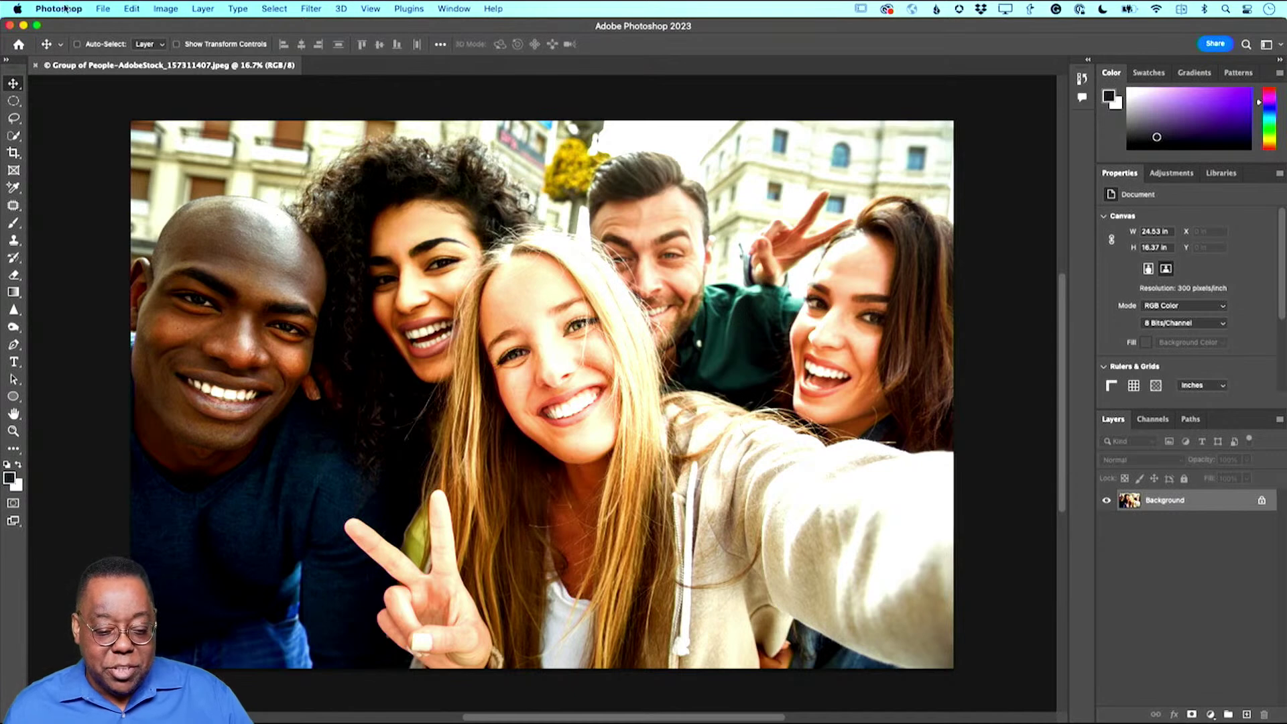
pyautogui.click(165, 9)
pyautogui.moveTo(201, 10)
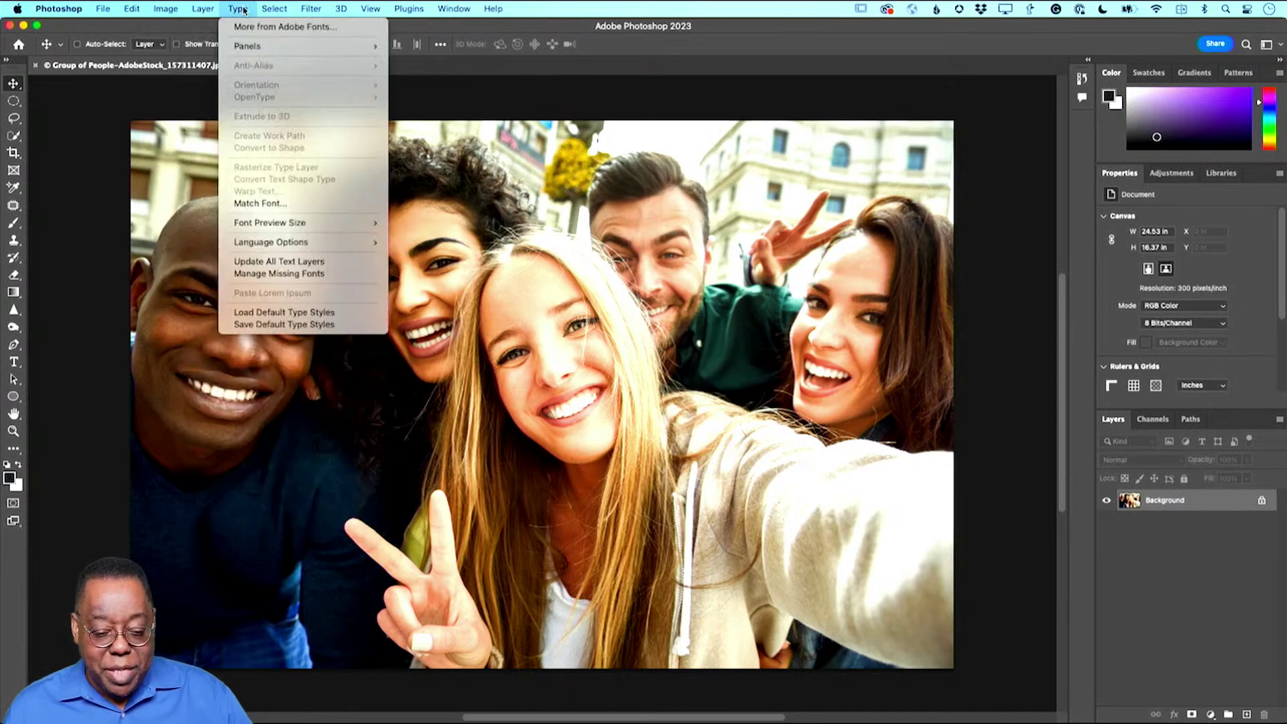
pyautogui.moveTo(420, 13)
pyautogui.click(320, 38)
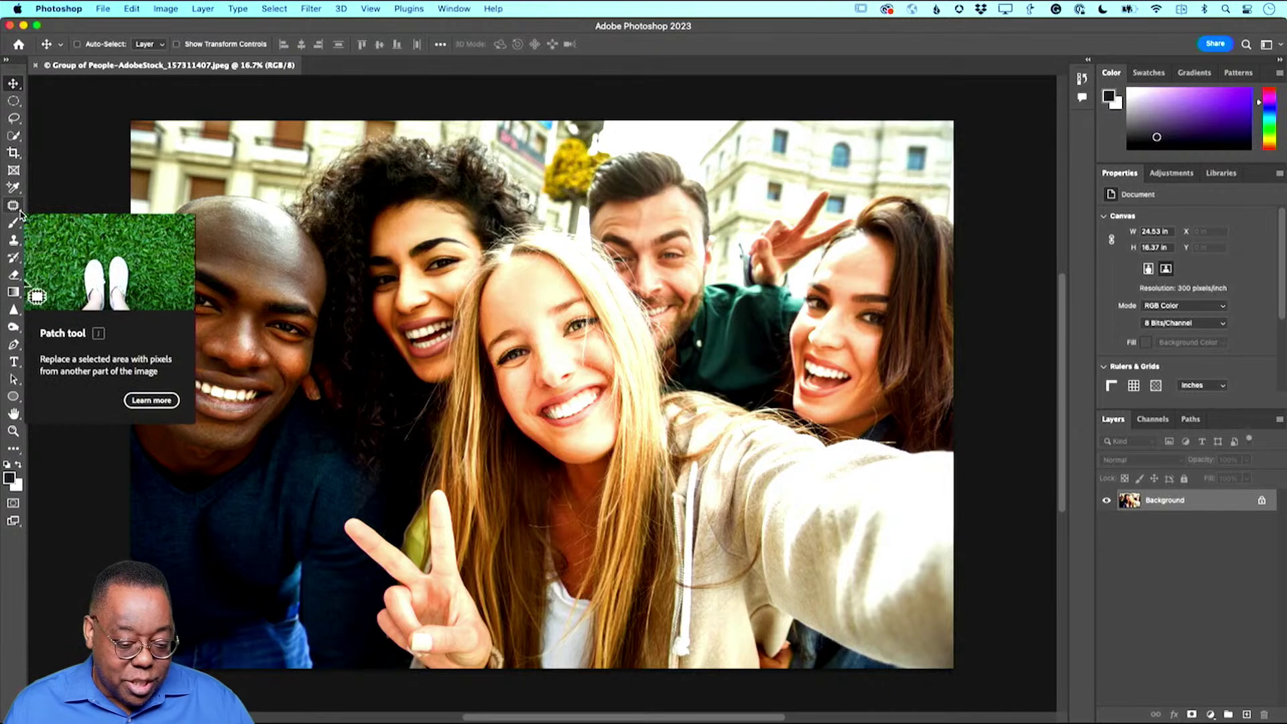
# Step: Compare the options offered by the Crop and Lasso tools, and return to the Move tool
pyautogui.click(13, 152)
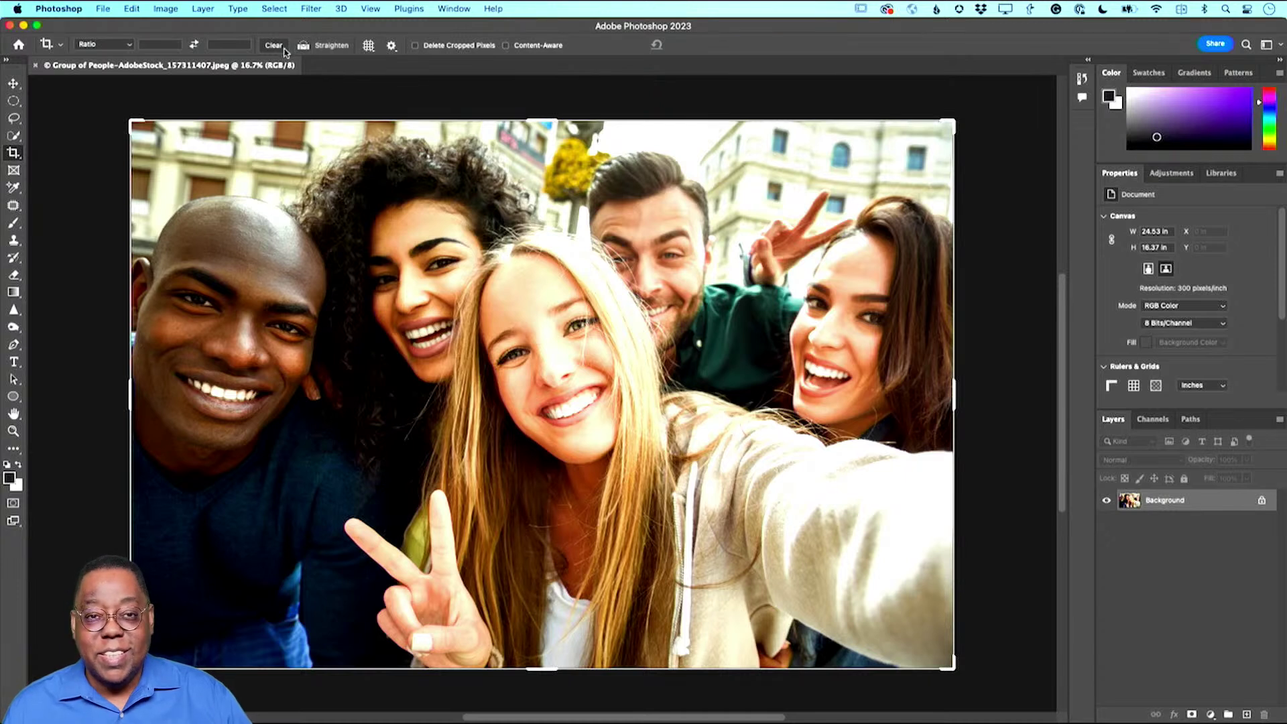
pyautogui.click(12, 120)
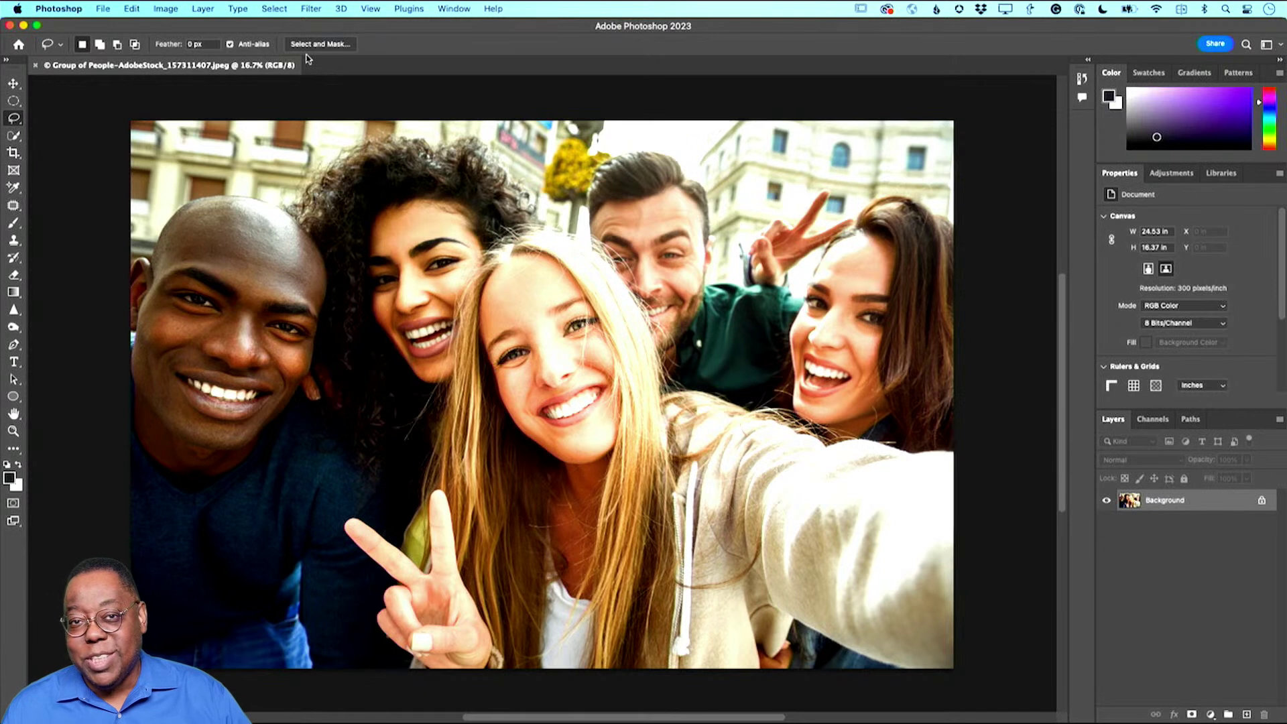
pyautogui.click(13, 83)
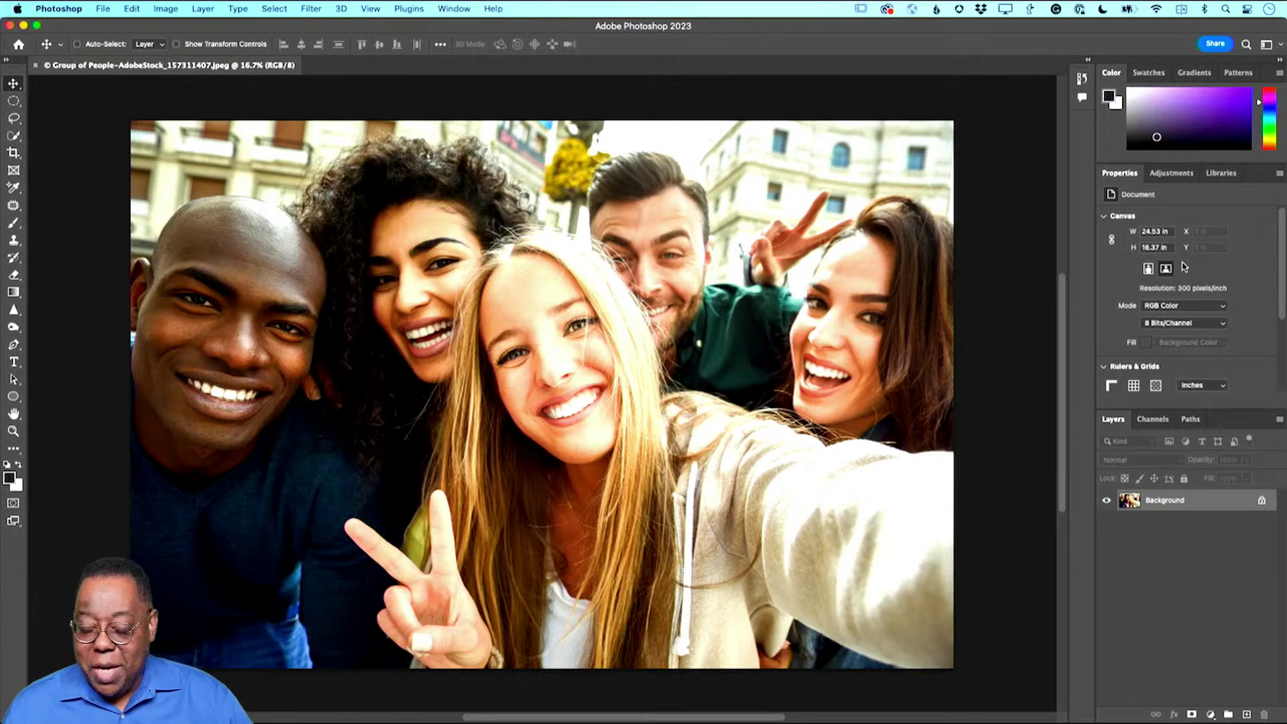
# Step: Examine the swatches, gradients, patterns, libraries, channels, paths and adjustments, and return to the layers and document properties
pyautogui.click(1154, 75)
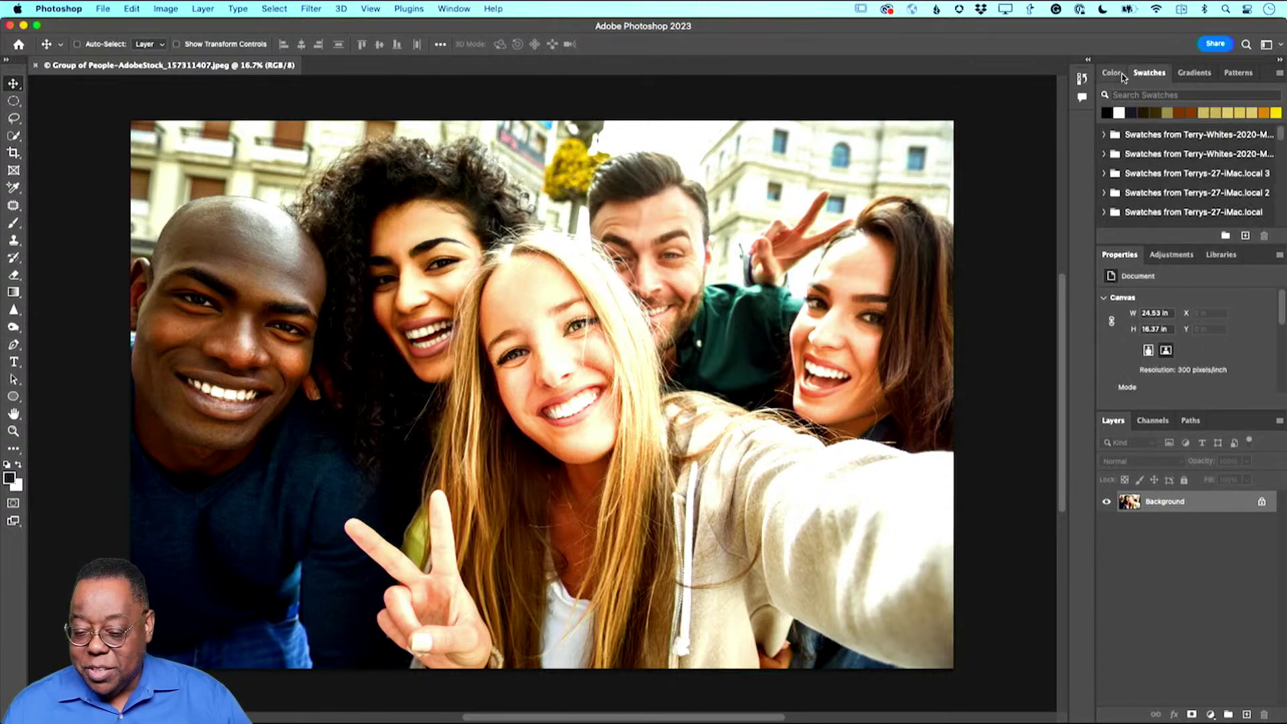
pyautogui.click(1214, 74)
pyautogui.click(1231, 74)
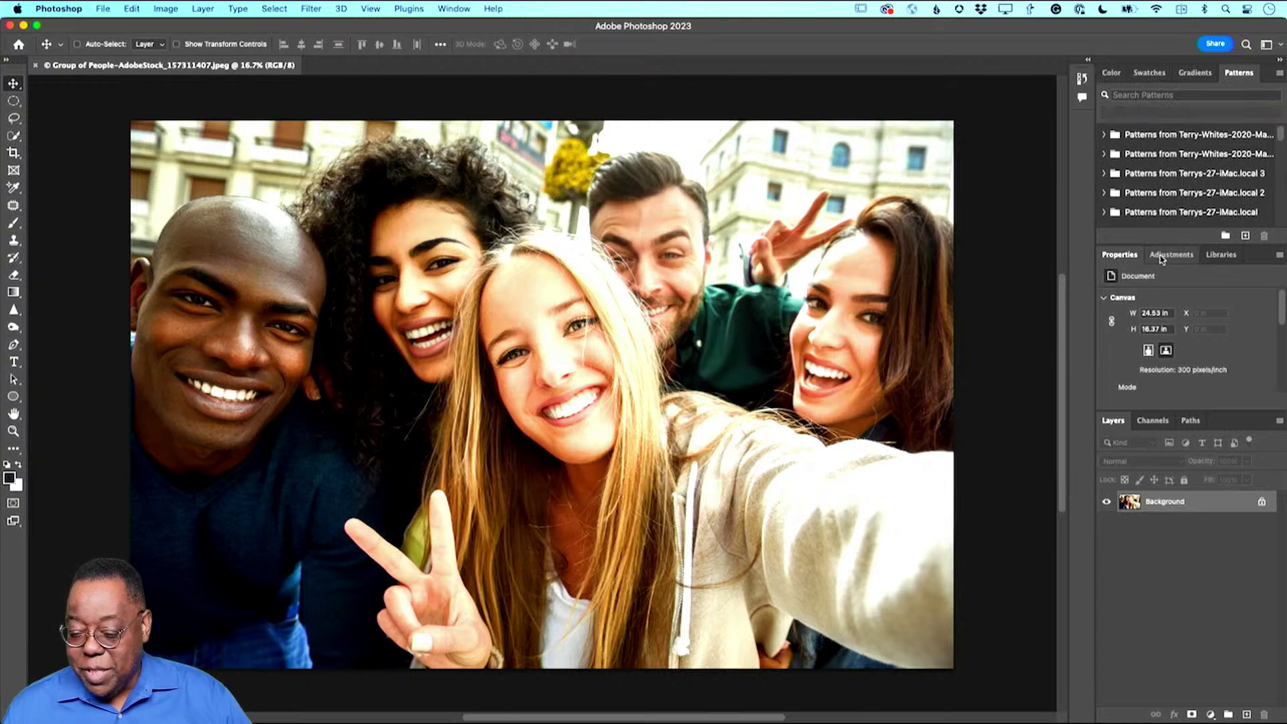
pyautogui.click(1221, 255)
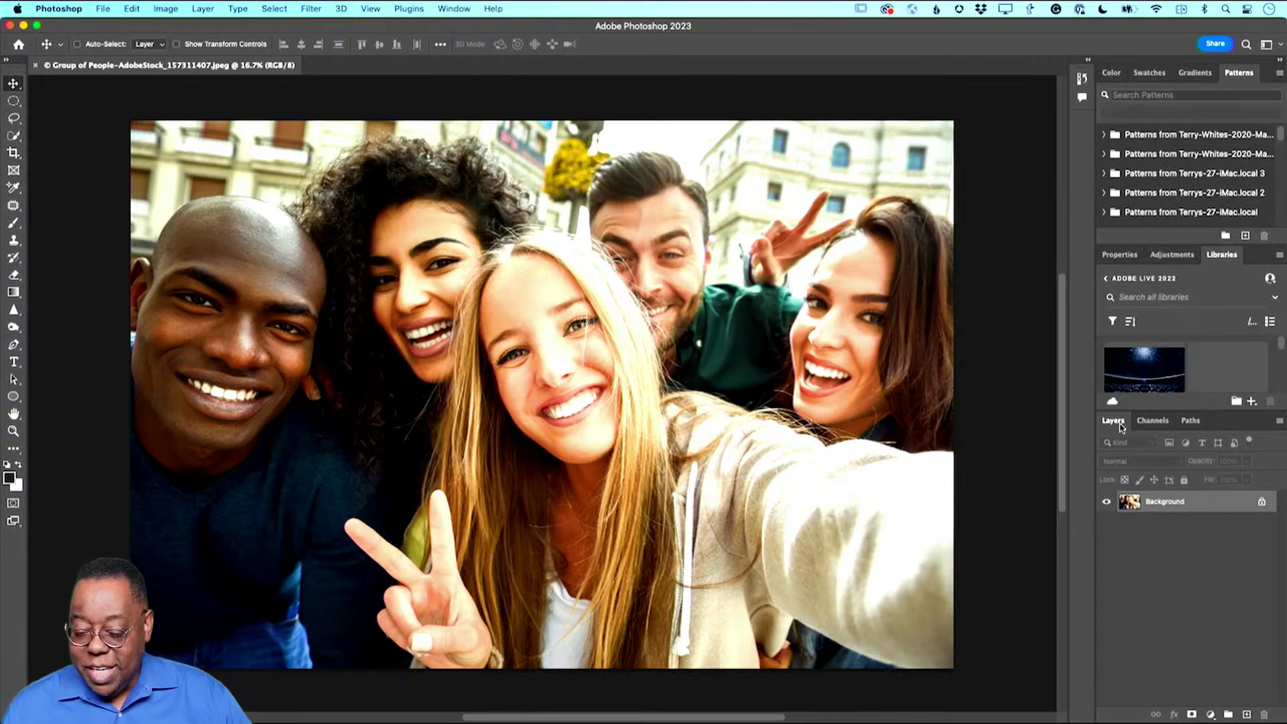
pyautogui.click(1152, 421)
pyautogui.click(1199, 423)
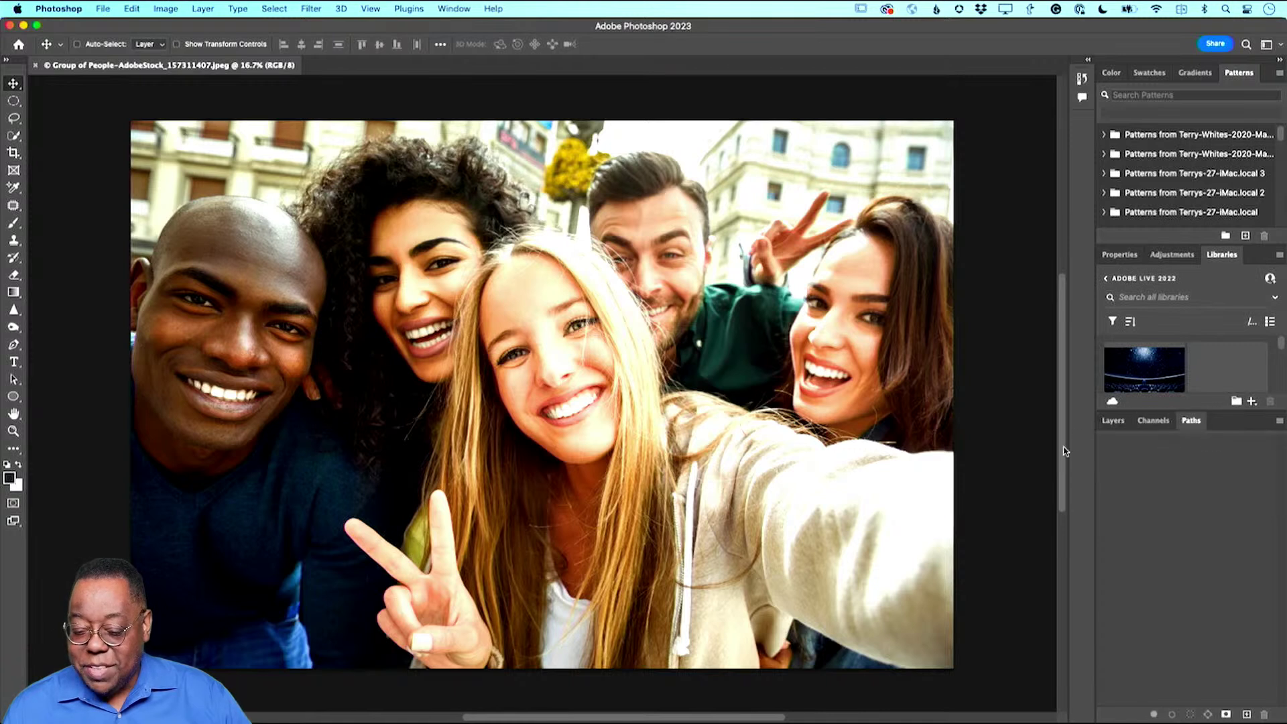
pyautogui.click(1112, 421)
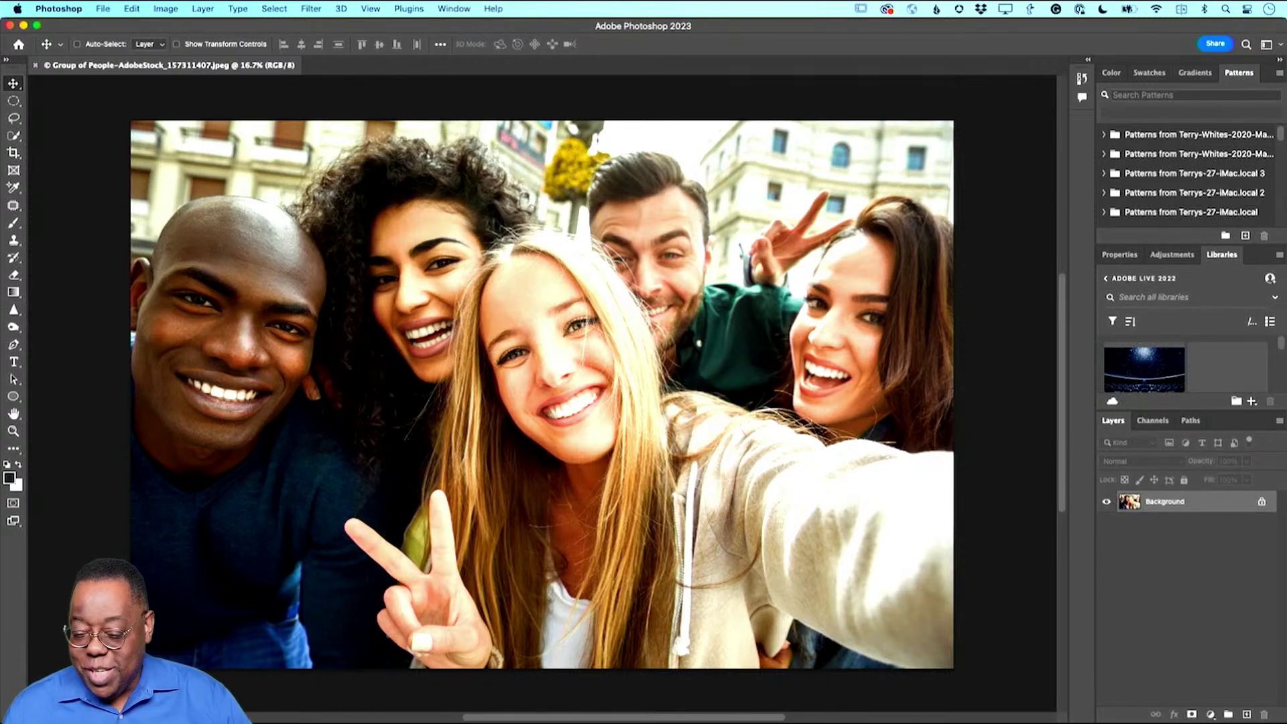
pyautogui.click(1172, 256)
pyautogui.click(1125, 257)
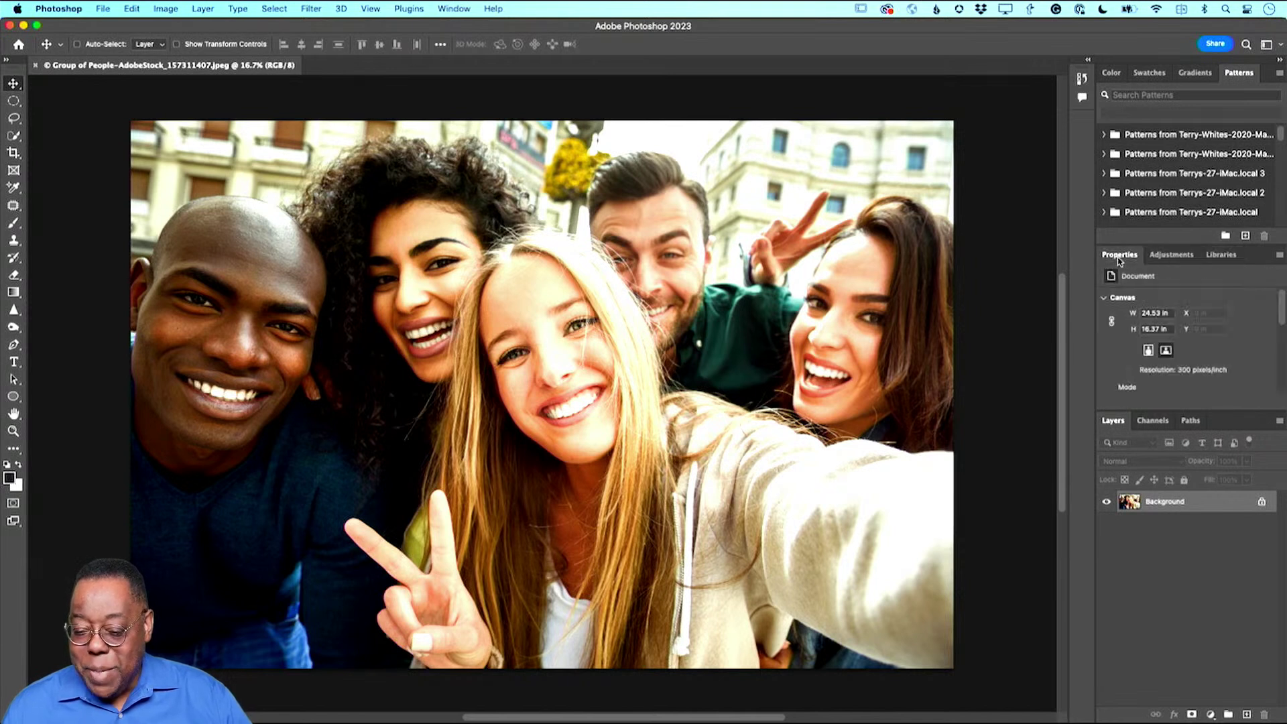
# Step: Show the color picker in place of the patterns
pyautogui.click(1110, 72)
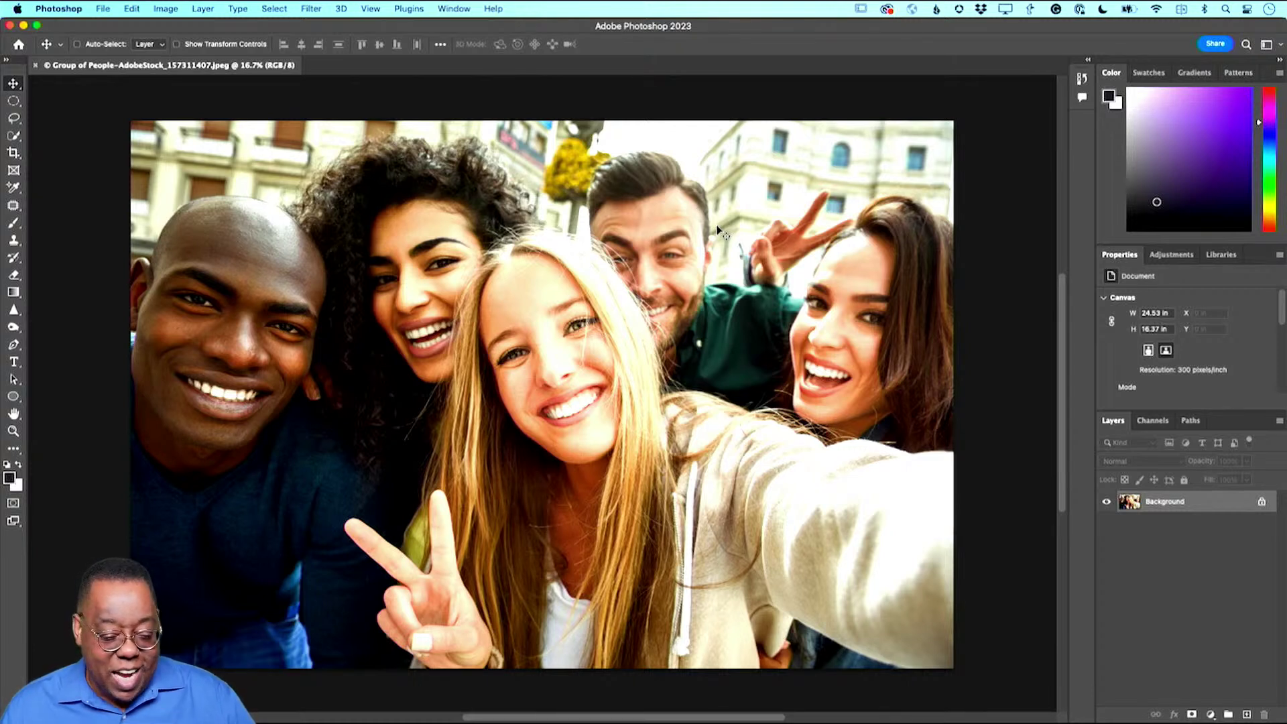
# Step: Apply an Exposure adjustment of +0.43 to the whole photo, and undo it
pyautogui.click(167, 8)
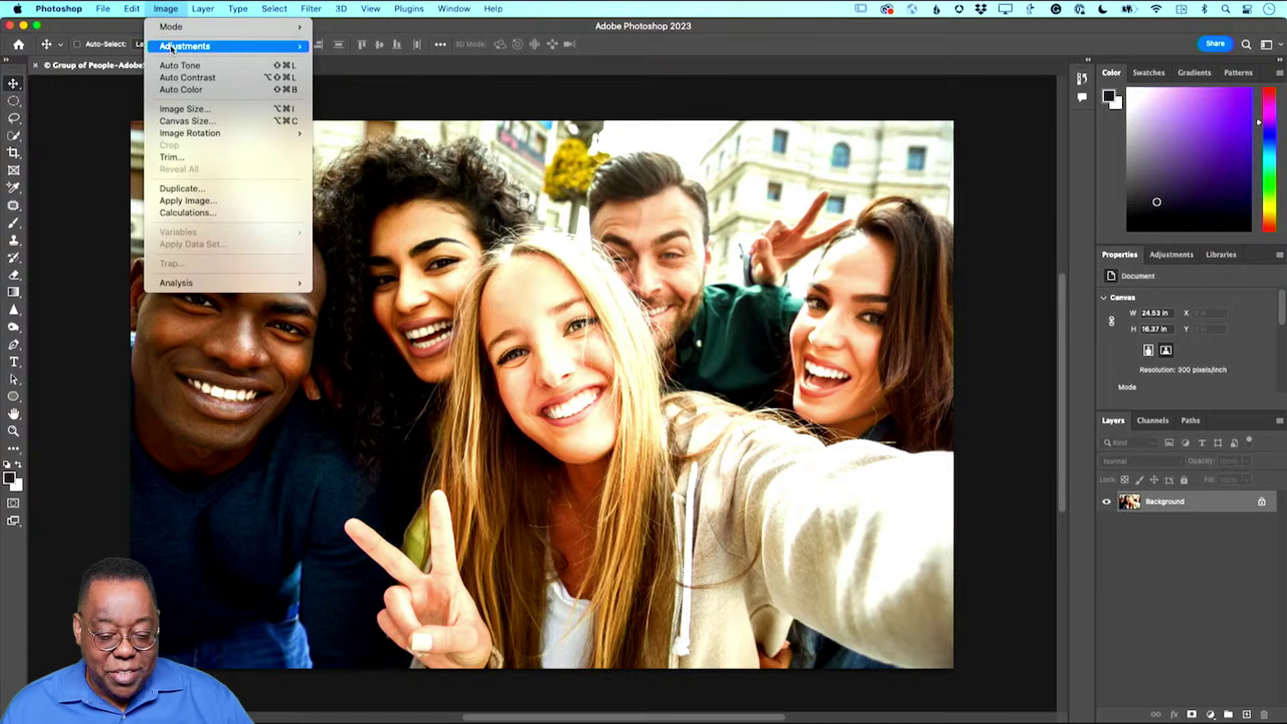
pyautogui.moveTo(171, 49)
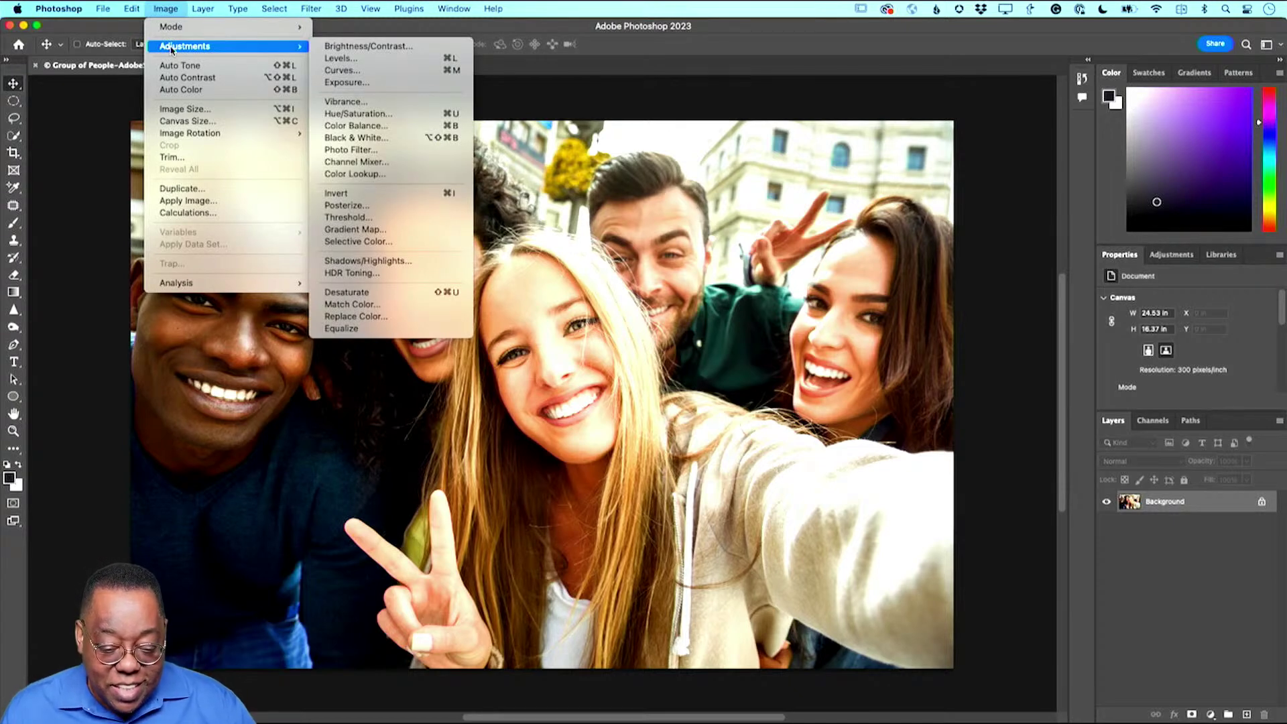
pyautogui.click(347, 83)
pyautogui.moveTo(641, 208); pyautogui.dragTo(828, 122)
pyautogui.moveTo(782, 202)
pyautogui.mouseDown()
pyautogui.moveTo(754, 204)
pyautogui.moveTo(828, 204)
pyautogui.moveTo(792, 204)
pyautogui.mouseUp()
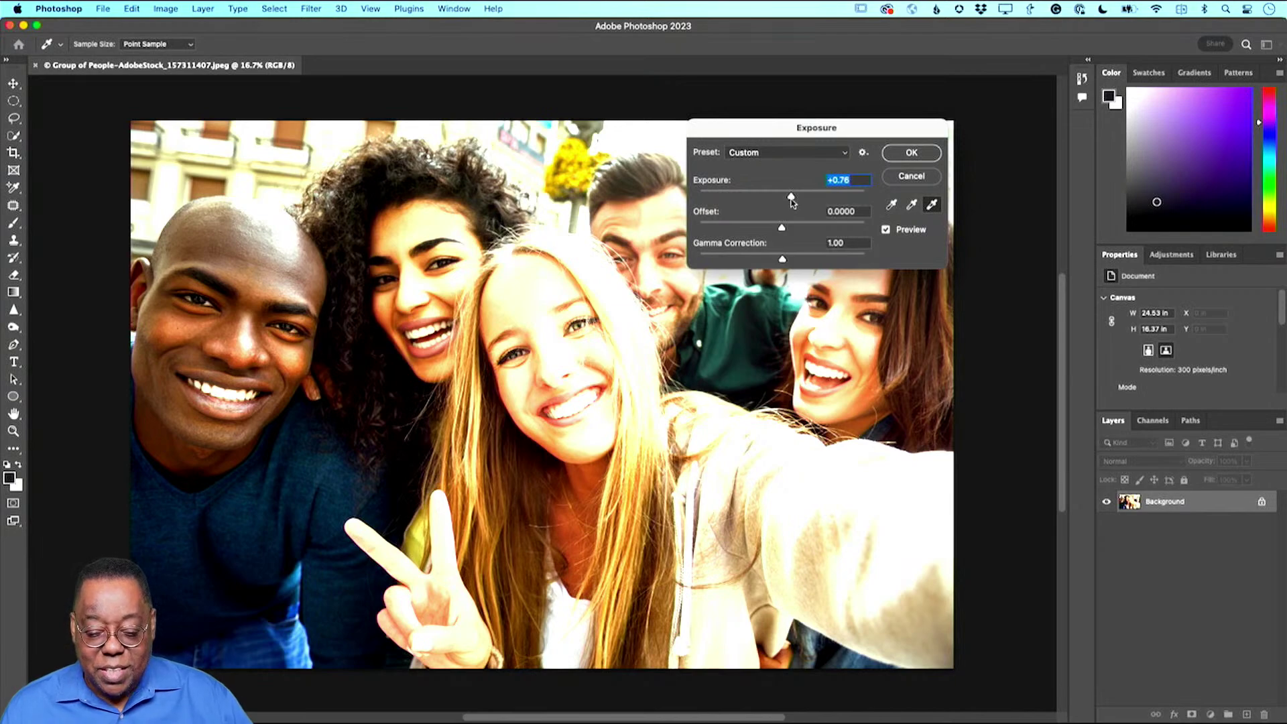
pyautogui.moveTo(791, 204)
pyautogui.mouseDown()
pyautogui.moveTo(714, 203)
pyautogui.moveTo(871, 202)
pyautogui.moveTo(788, 203)
pyautogui.mouseUp()
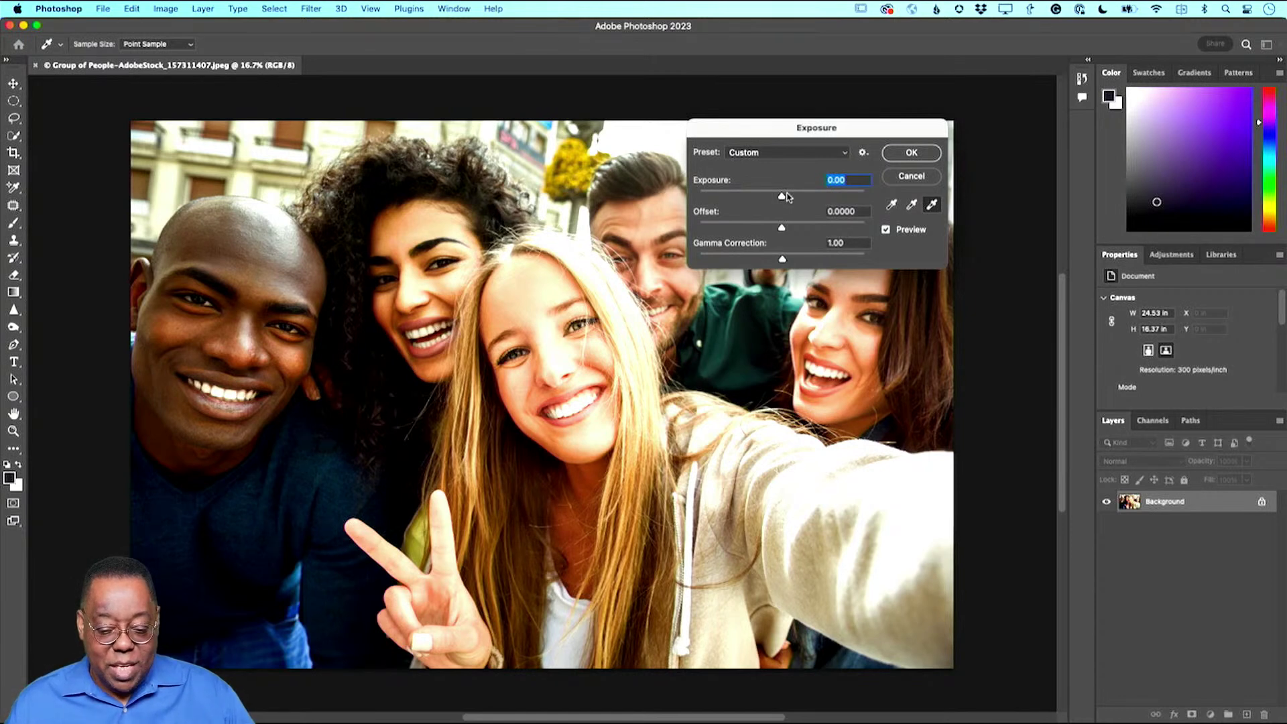
pyautogui.click(787, 196)
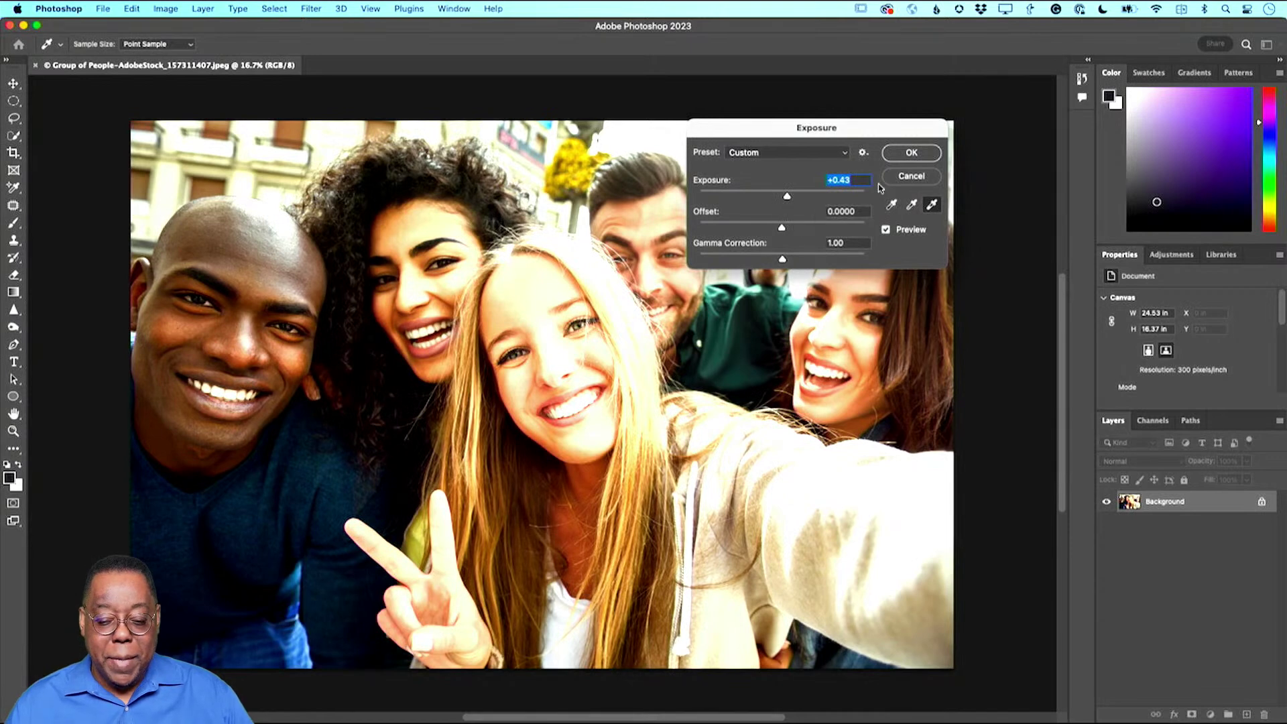
pyautogui.click(903, 161)
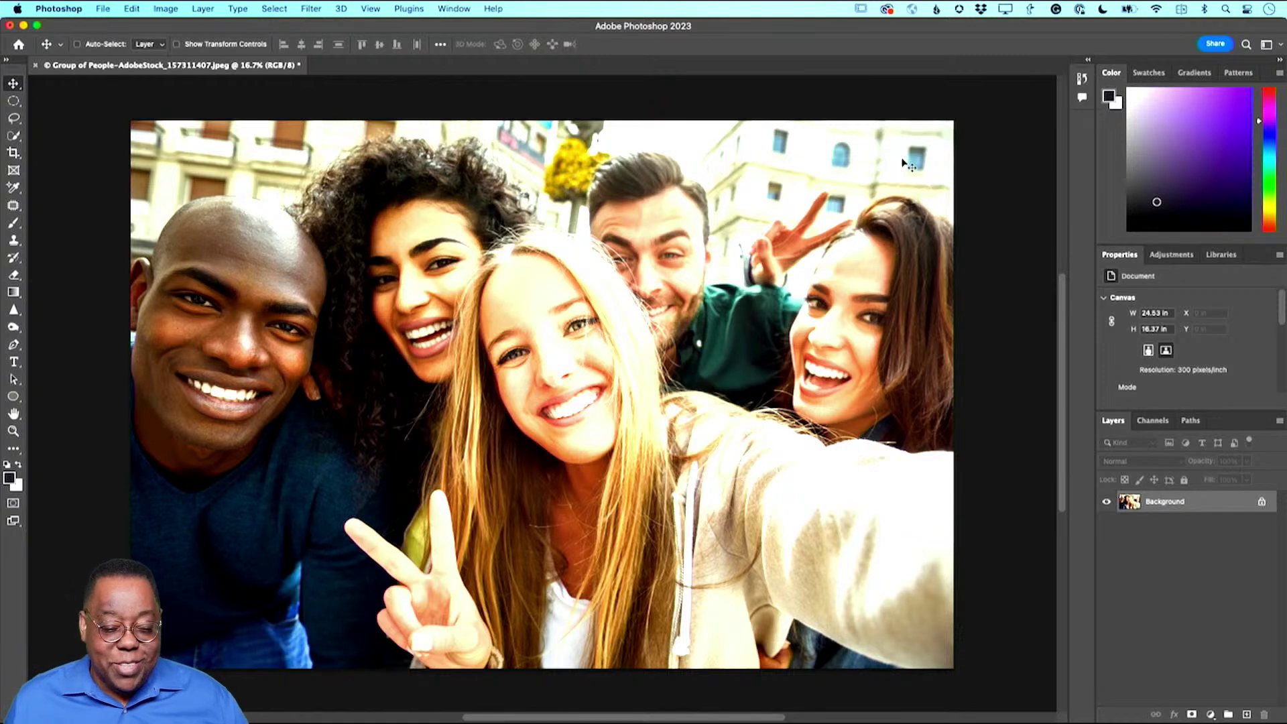
pyautogui.click(129, 8)
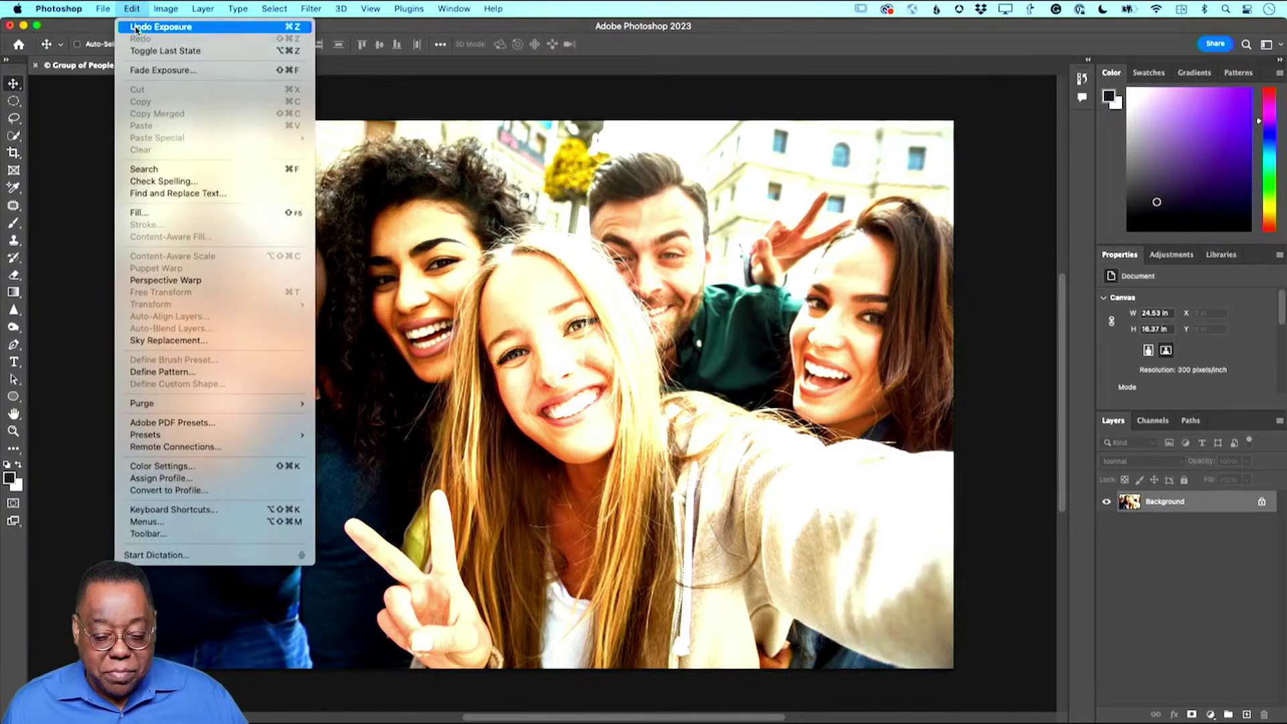
pyautogui.click(136, 27)
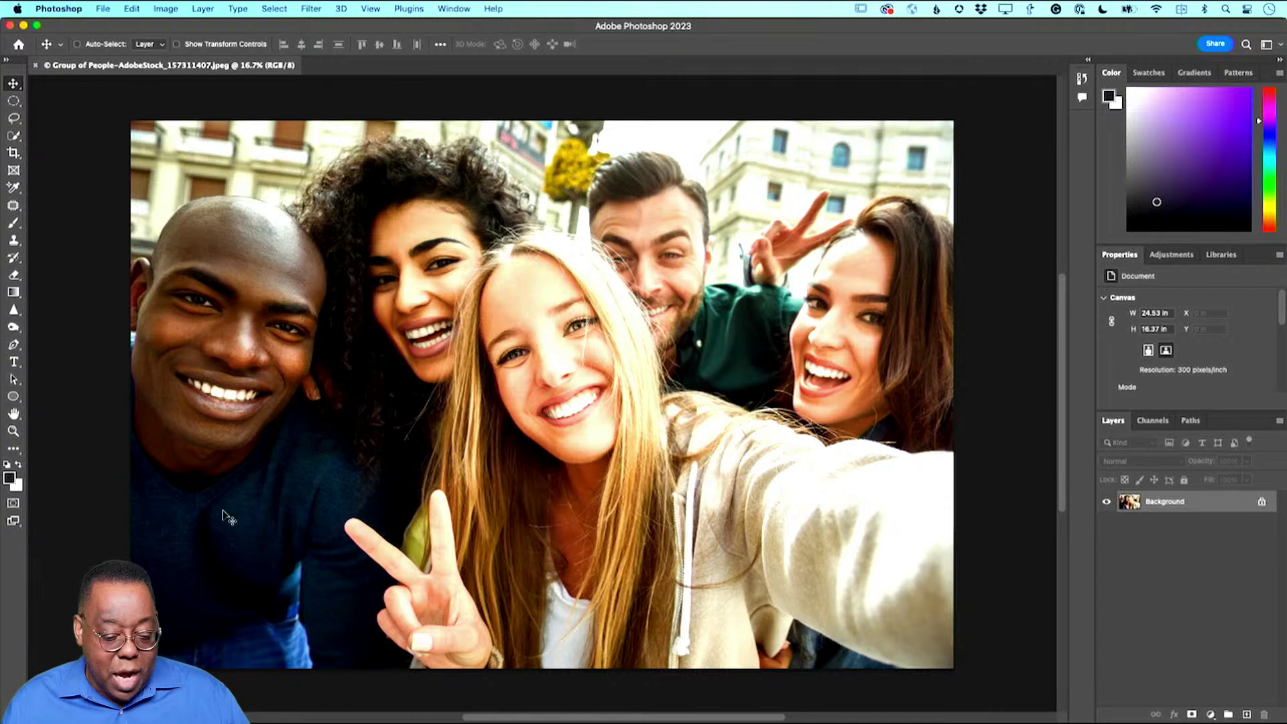
# Step: Compare the Dodge, Burn and Sponge tools and the settings each one offers
pyautogui.click(16, 330)
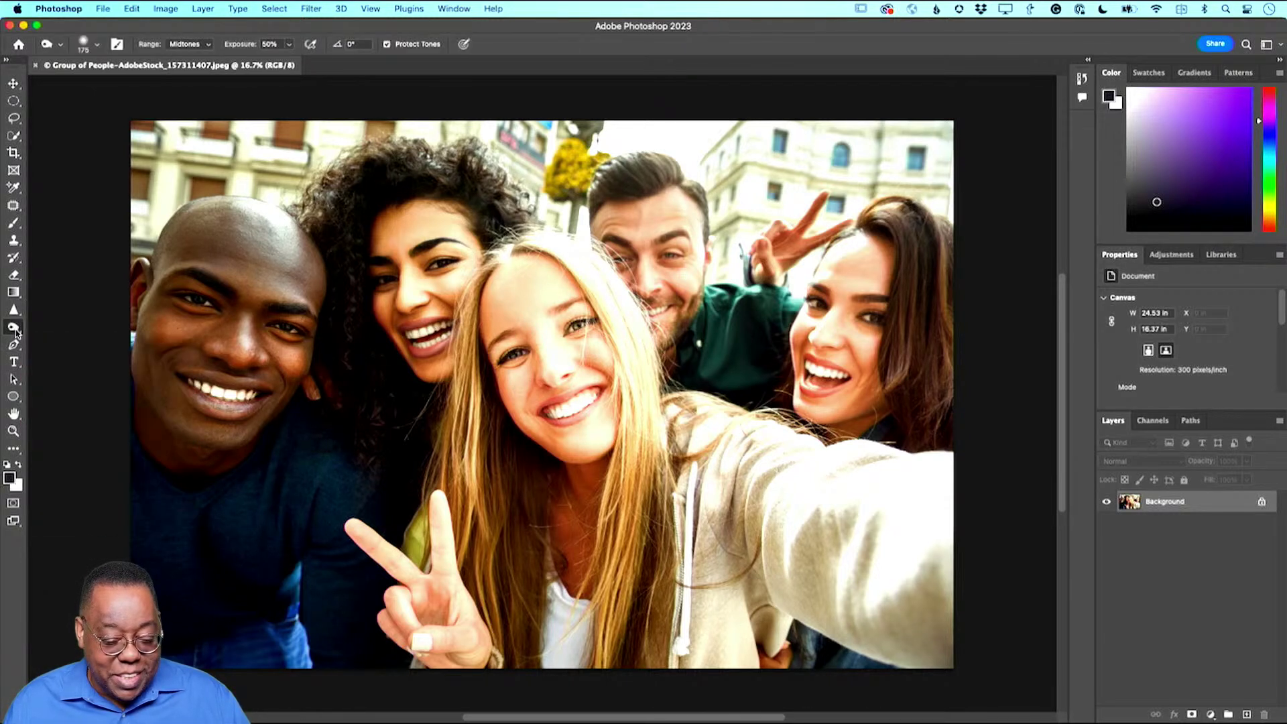
pyautogui.click(16, 330)
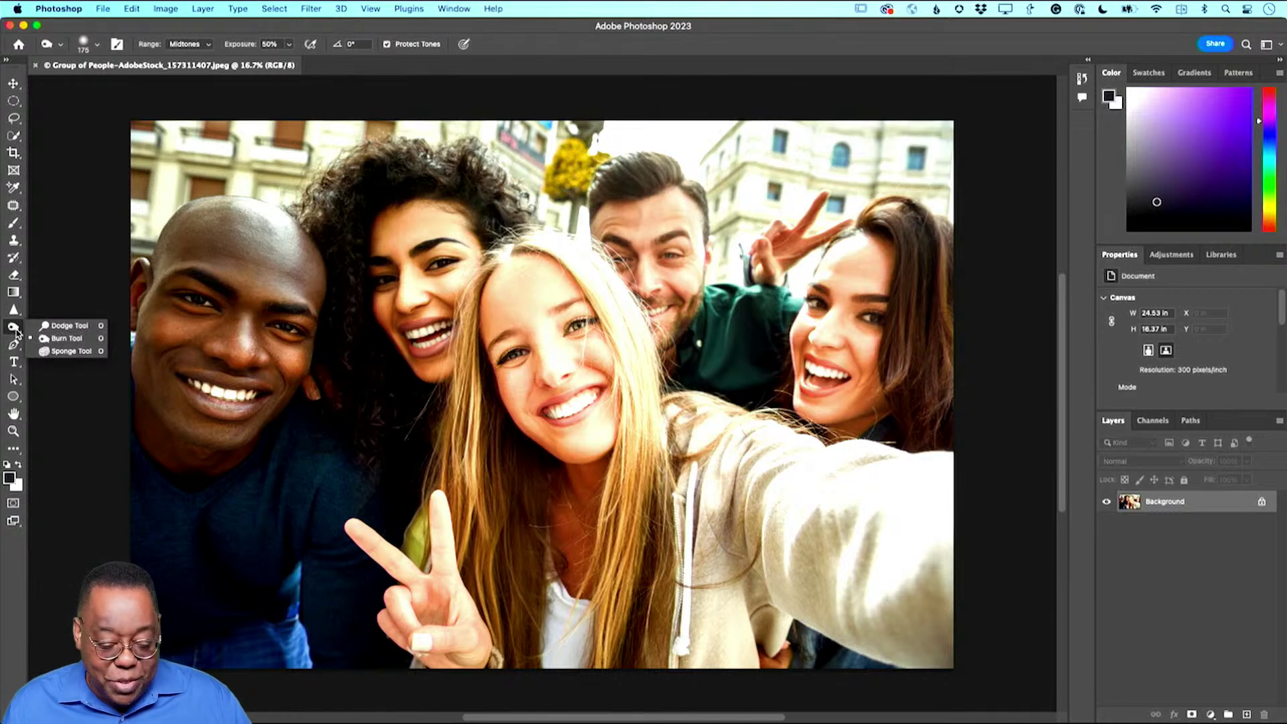
pyautogui.click(53, 327)
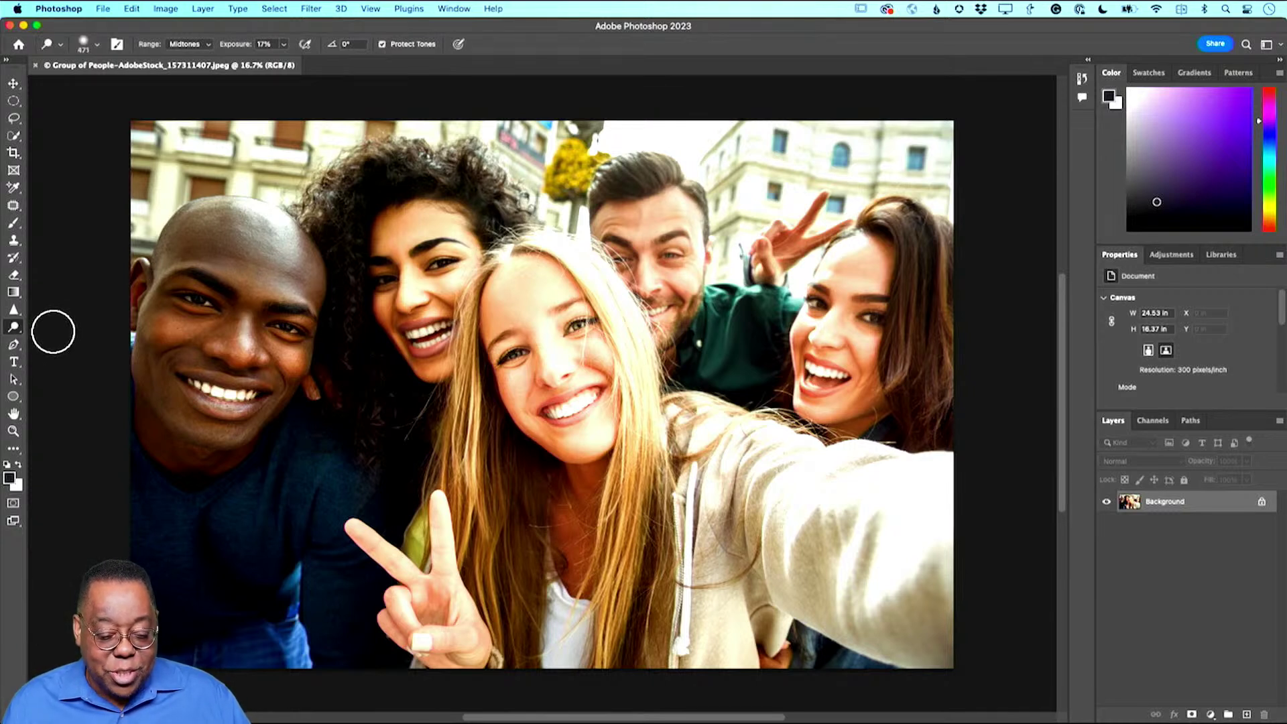
pyautogui.click(16, 331)
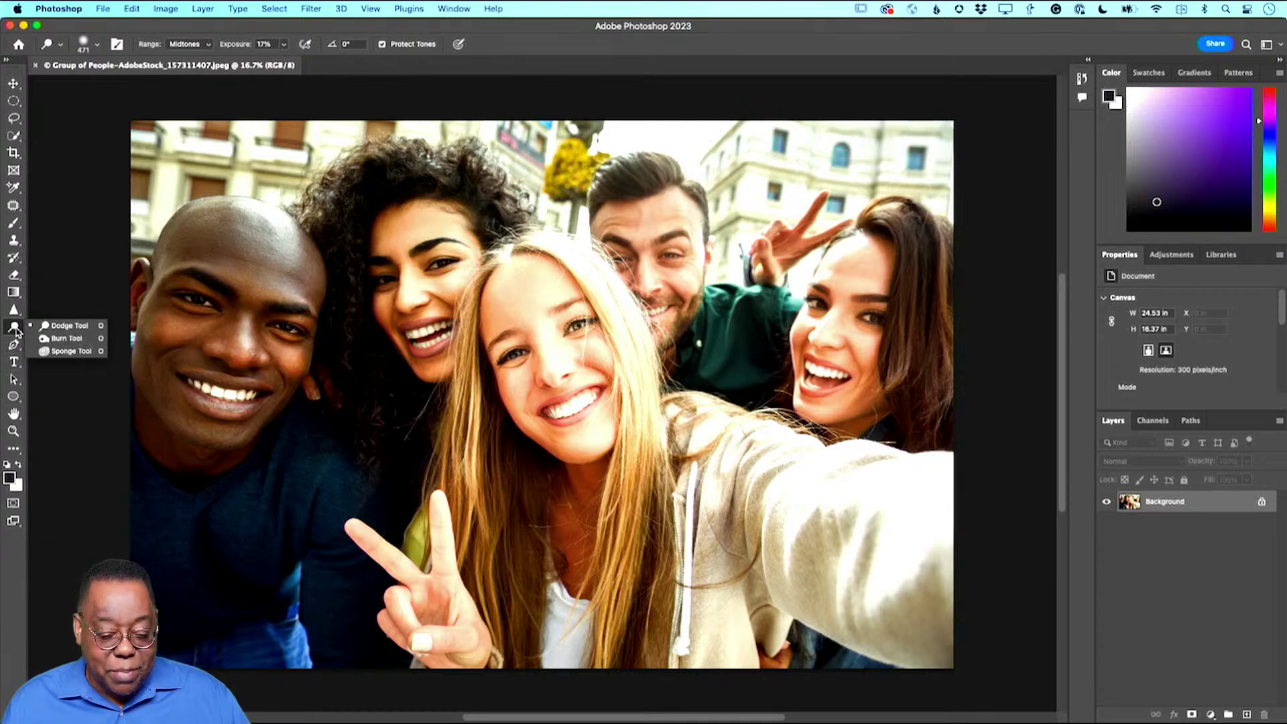
pyautogui.click(53, 348)
pyautogui.click(11, 329)
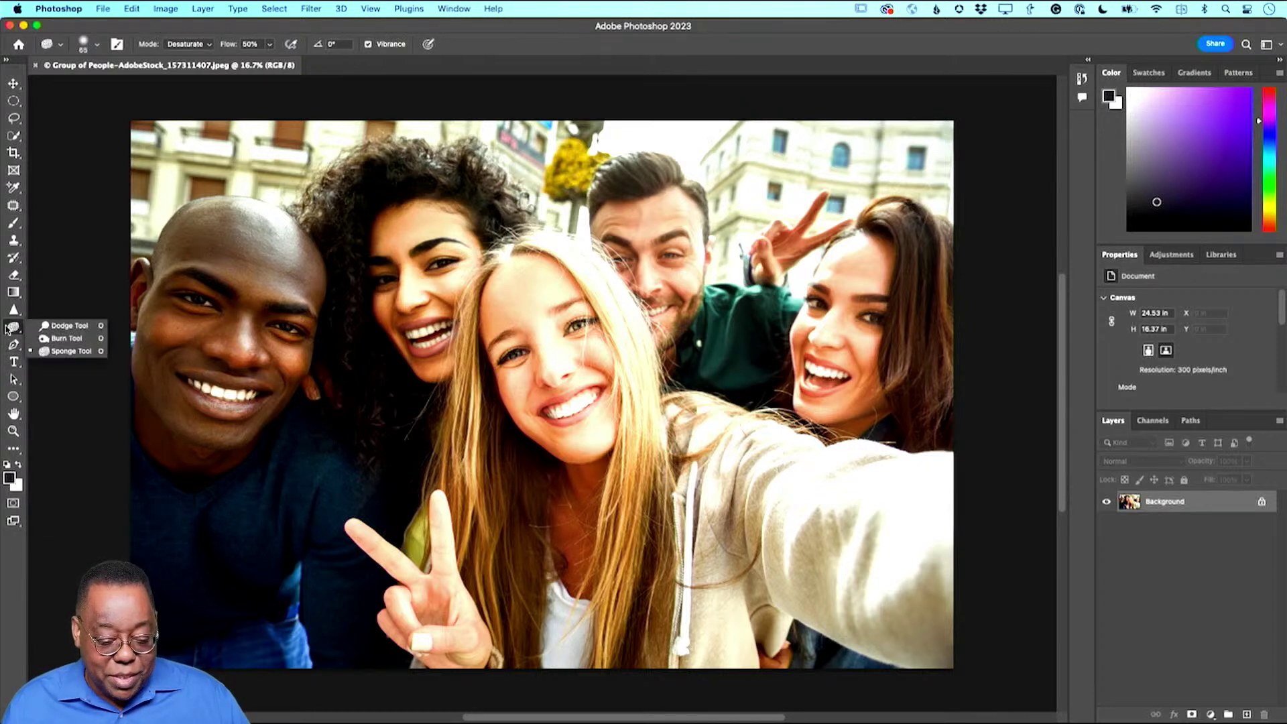
pyautogui.click(53, 338)
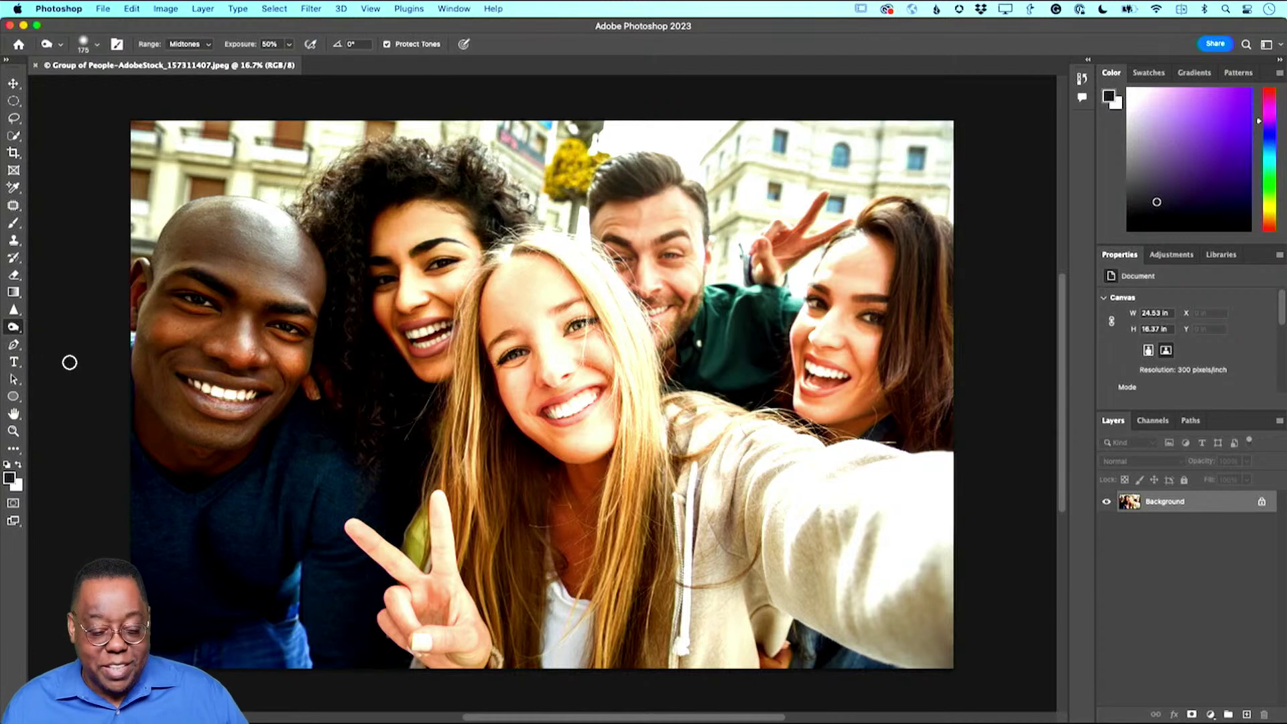
# Step: Lighten the dark blue sweater with Dodge tool strokes, using the Midtones range at 17% exposure
pyautogui.click(16, 331)
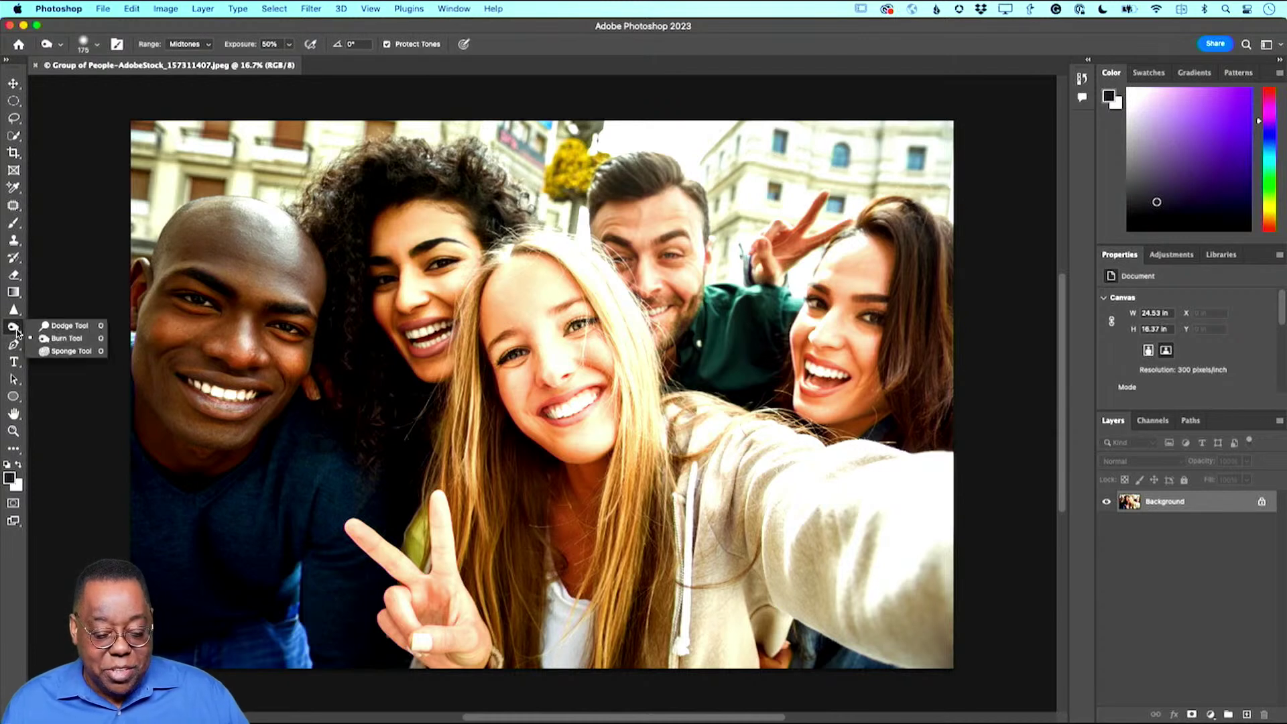
pyautogui.click(53, 326)
pyautogui.moveTo(216, 550)
pyautogui.mouseDown()
pyautogui.moveTo(235, 535)
pyautogui.moveTo(164, 564)
pyautogui.moveTo(279, 497)
pyautogui.mouseUp()
pyautogui.moveTo(205, 559)
pyautogui.mouseDown()
pyautogui.moveTo(289, 496)
pyautogui.moveTo(280, 536)
pyautogui.moveTo(307, 520)
pyautogui.moveTo(210, 567)
pyautogui.moveTo(229, 557)
pyautogui.moveTo(153, 630)
pyautogui.mouseUp()
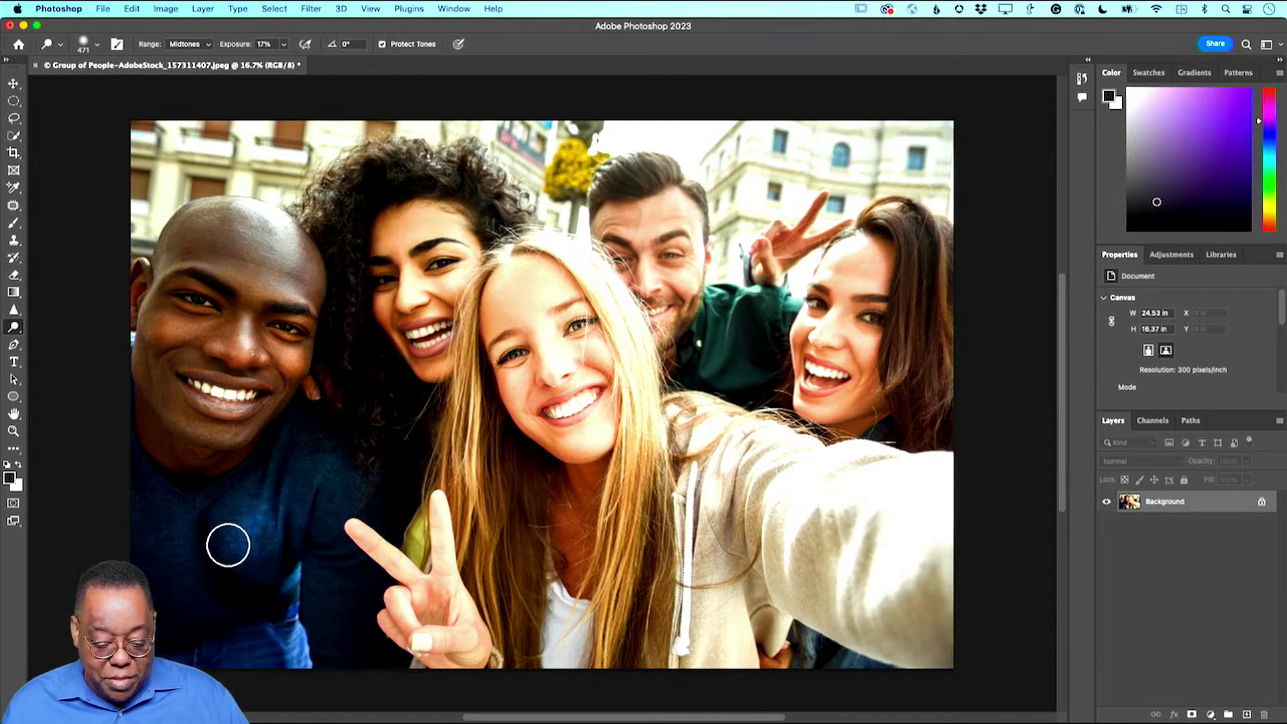
pyautogui.moveTo(274, 497)
pyautogui.mouseDown()
pyautogui.moveTo(232, 540)
pyautogui.moveTo(258, 536)
pyautogui.moveTo(271, 512)
pyautogui.moveTo(220, 567)
pyautogui.moveTo(289, 493)
pyautogui.moveTo(253, 539)
pyautogui.moveTo(268, 550)
pyautogui.moveTo(260, 603)
pyautogui.moveTo(281, 478)
pyautogui.moveTo(210, 554)
pyautogui.mouseUp()
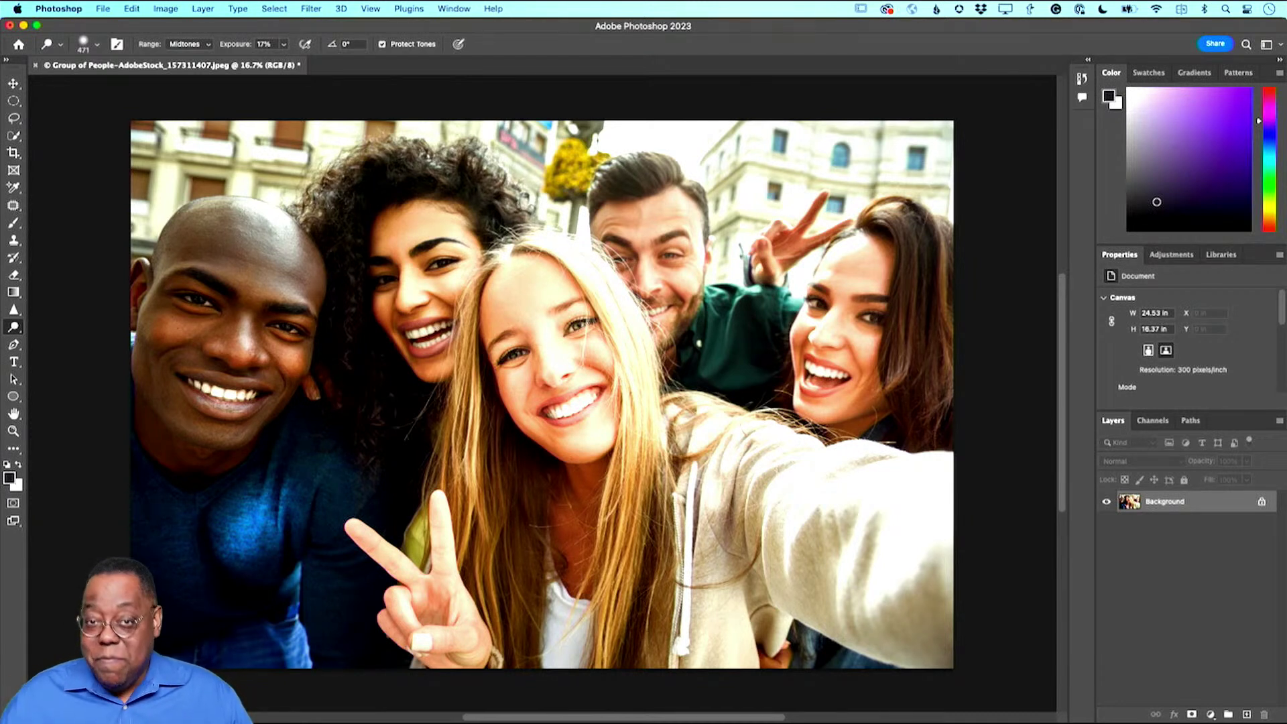
pyautogui.moveTo(253, 519); pyautogui.dragTo(252, 529)
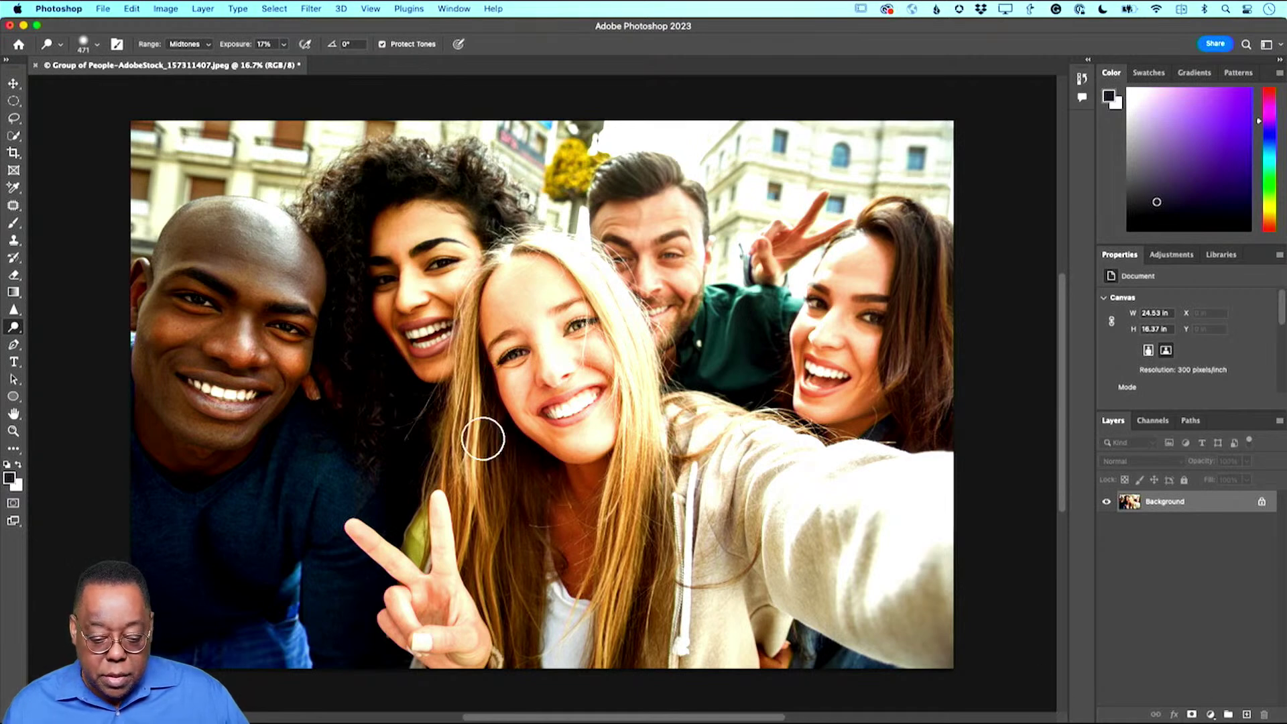
pyautogui.click(133, 9)
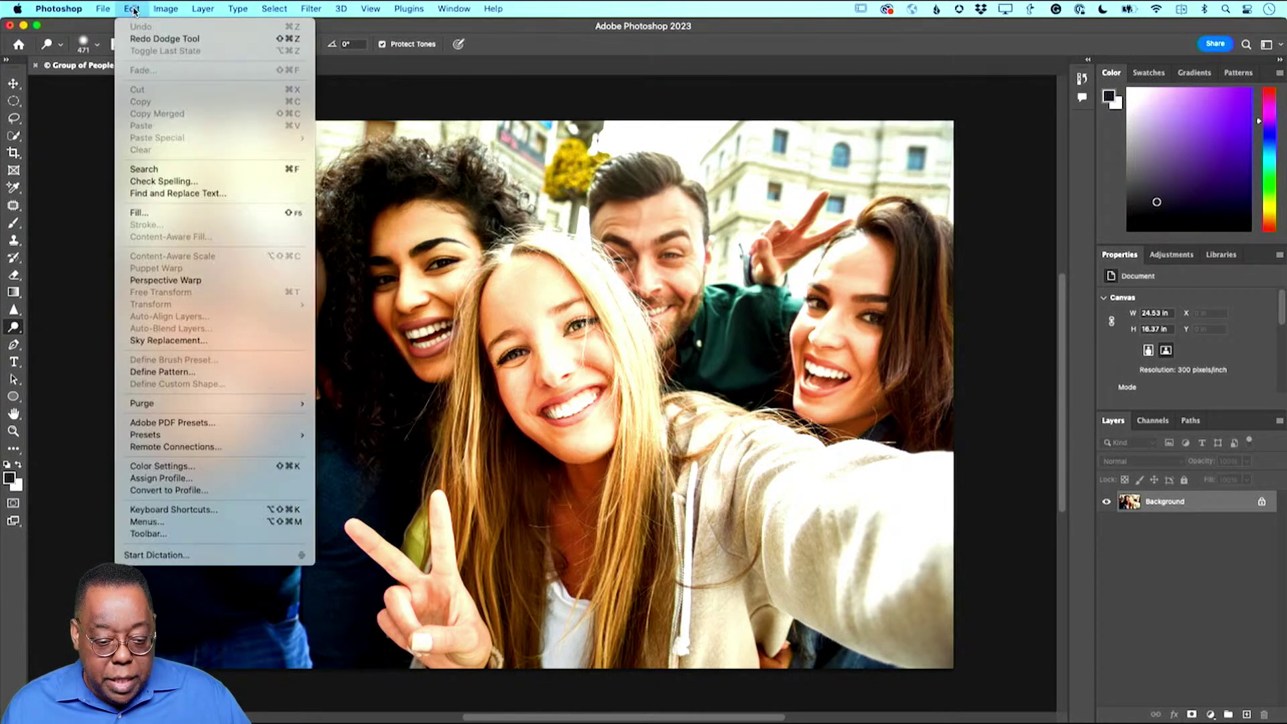
pyautogui.click(133, 10)
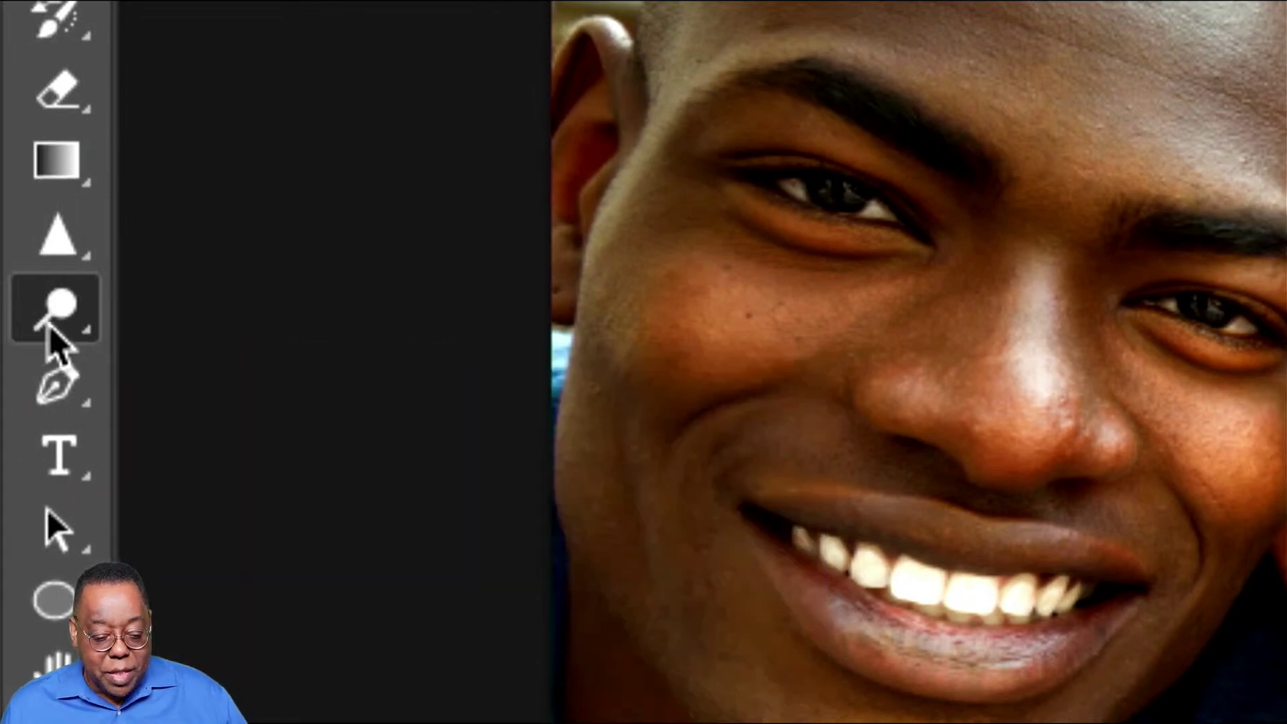
# Step: Review the Dodge, Burn and Sponge tool group again, switching to Burn and back to the Dodge tool
pyautogui.click(8, 320)
pyautogui.click(73, 338)
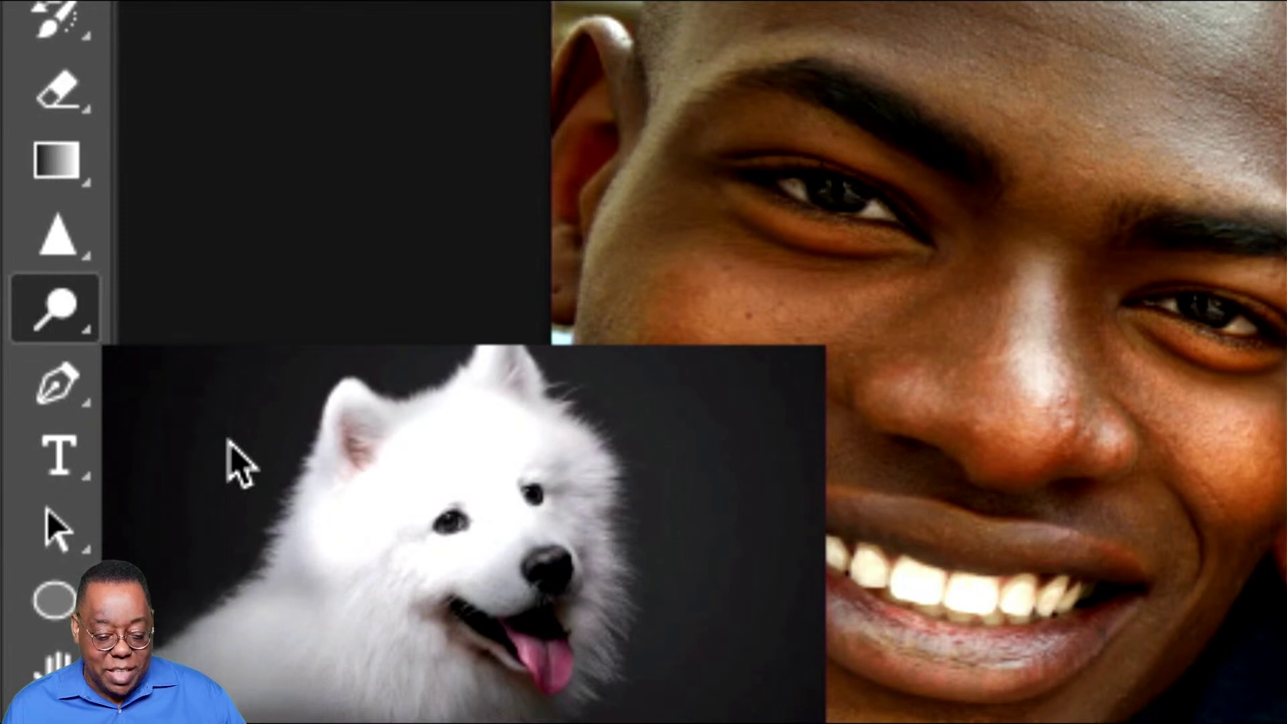
pyautogui.rightClick(93, 335)
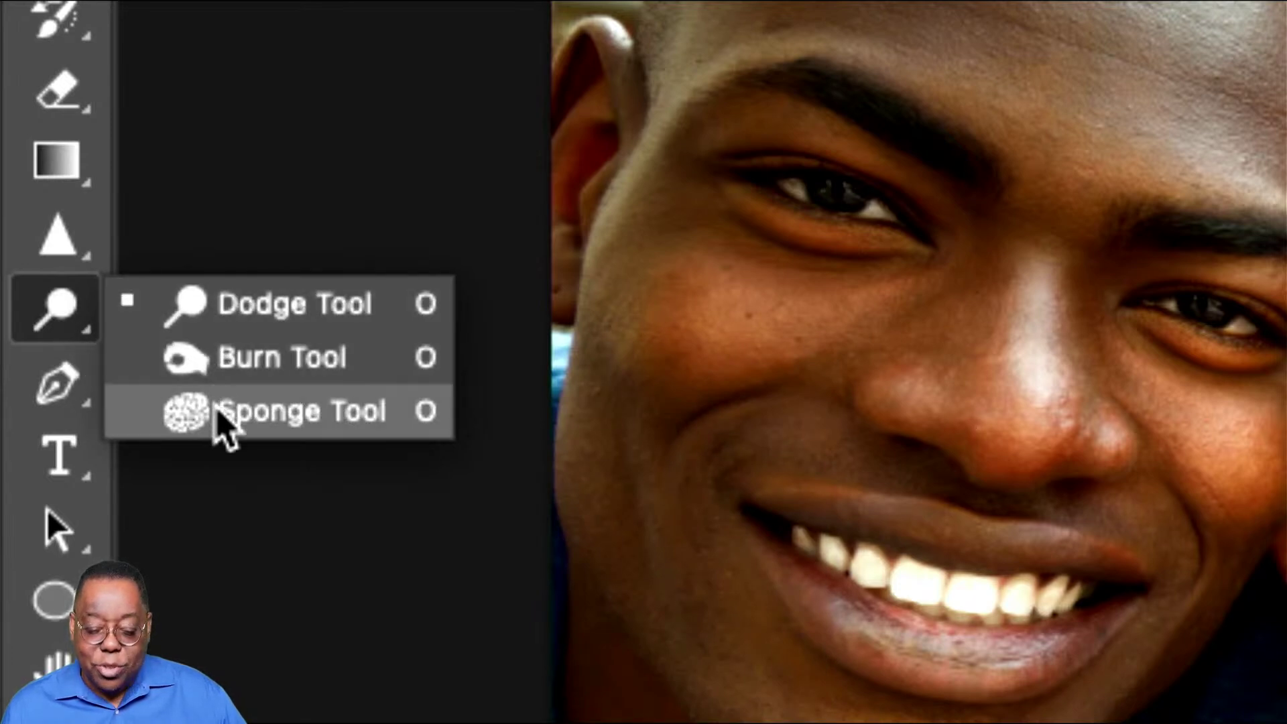
pyautogui.click(225, 359)
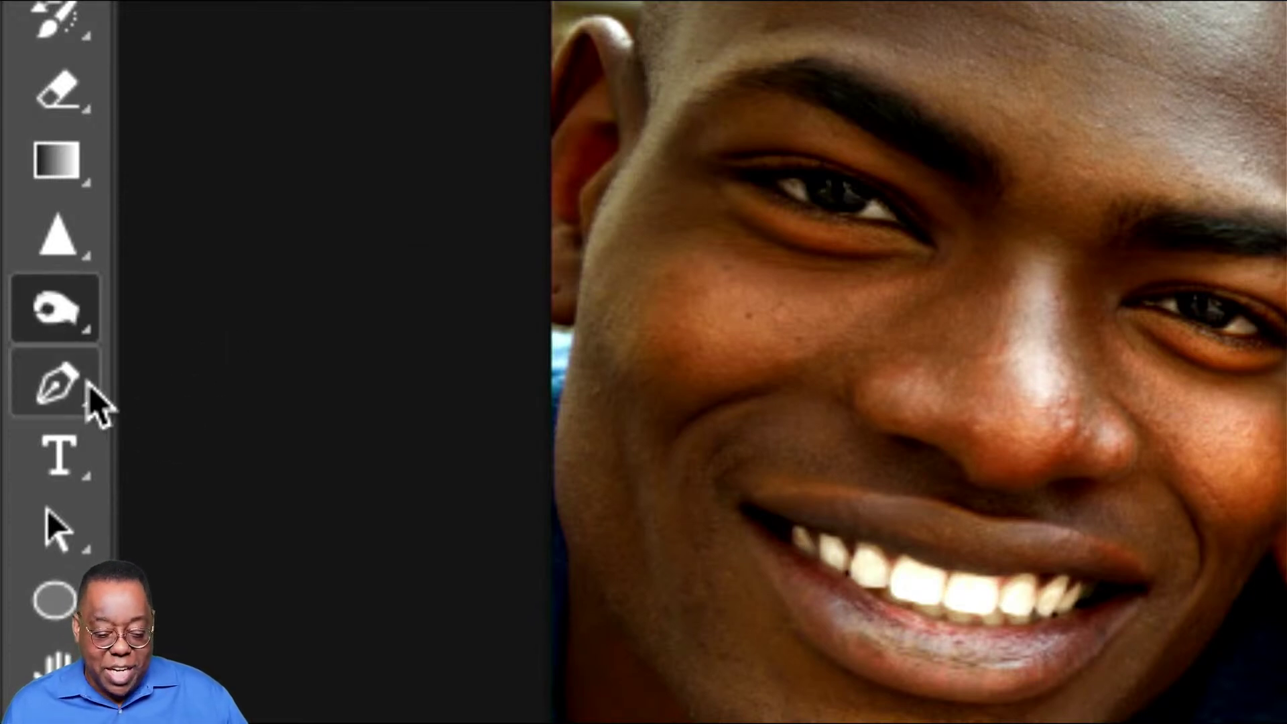
pyautogui.rightClick(79, 340)
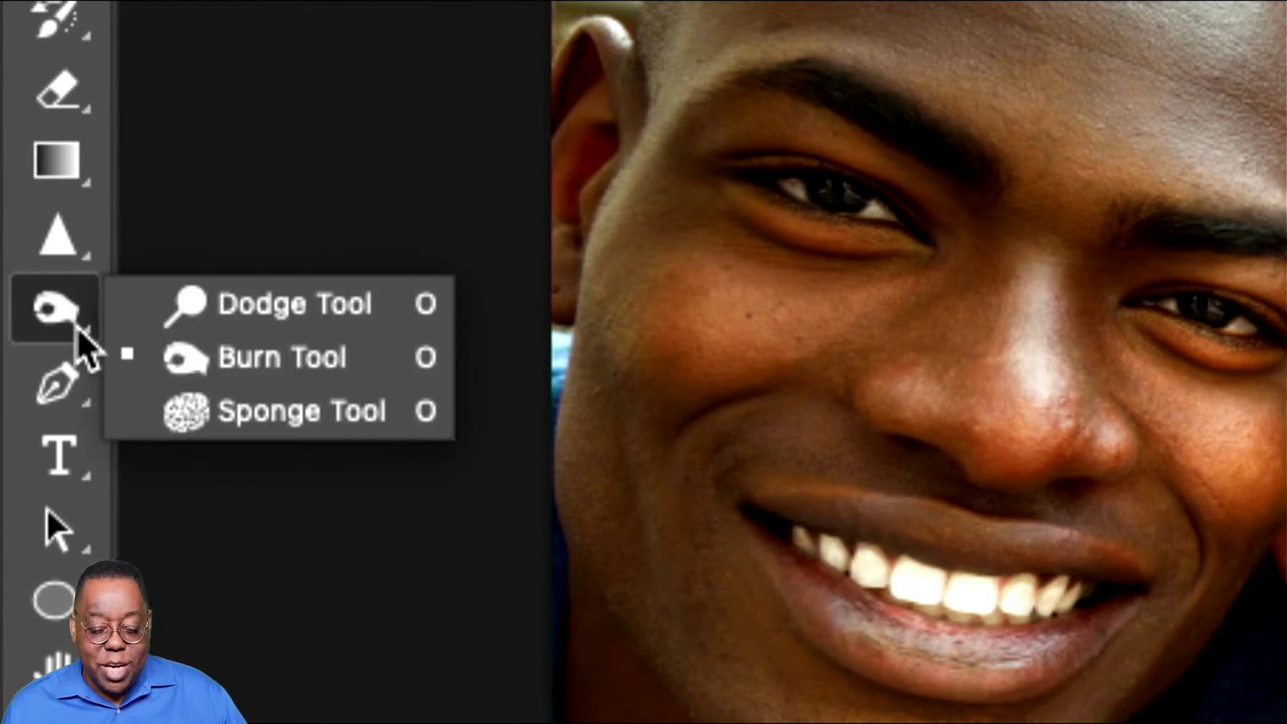
pyautogui.click(168, 310)
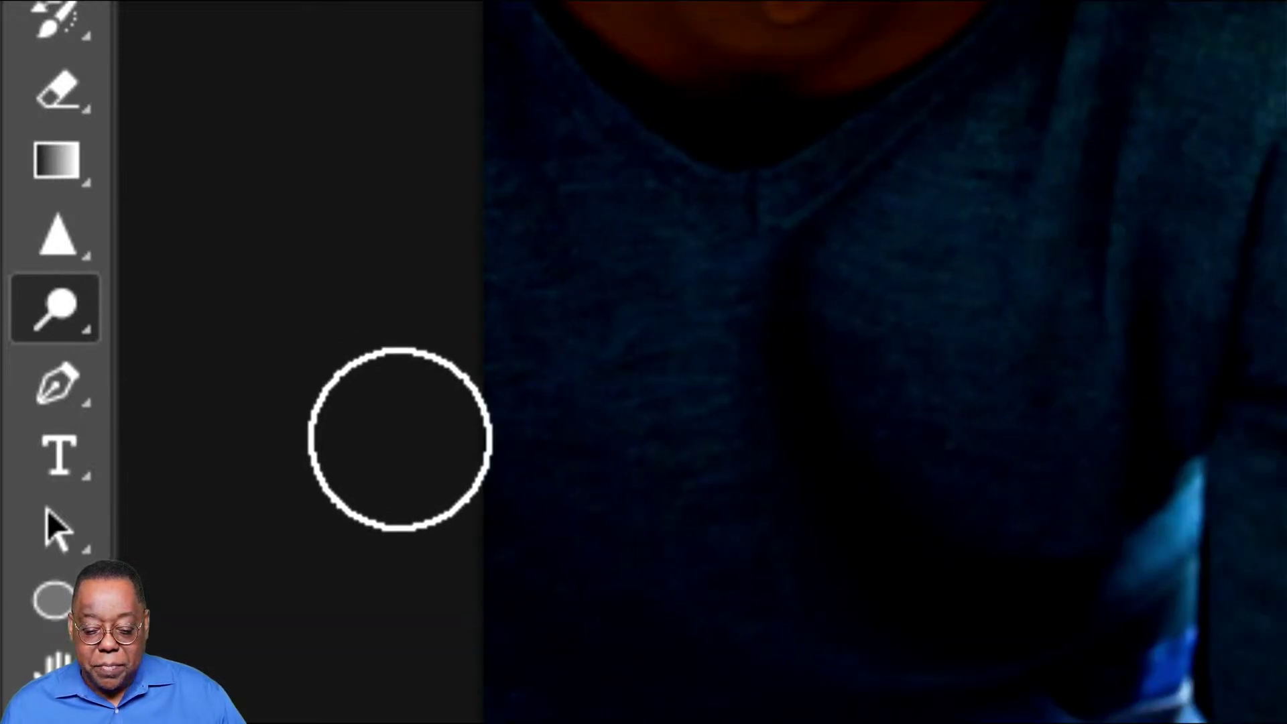
# Step: Try smaller and larger Dodge brush sizes over the dark blue sweater, finishing at 200 px
pyautogui.scroll(-5, 442, 496)
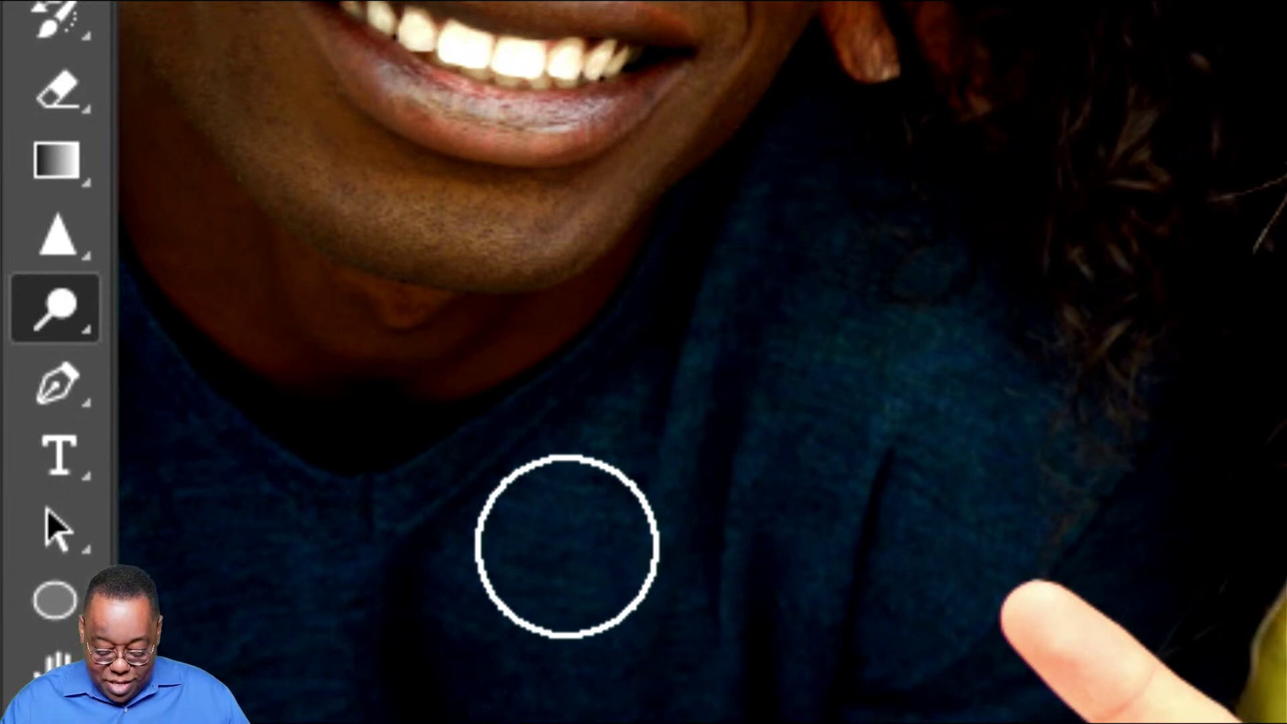
pyautogui.press('[')
pyautogui.press('[')
pyautogui.press('[')
pyautogui.press('[')
pyautogui.press('[')
pyautogui.press('[')
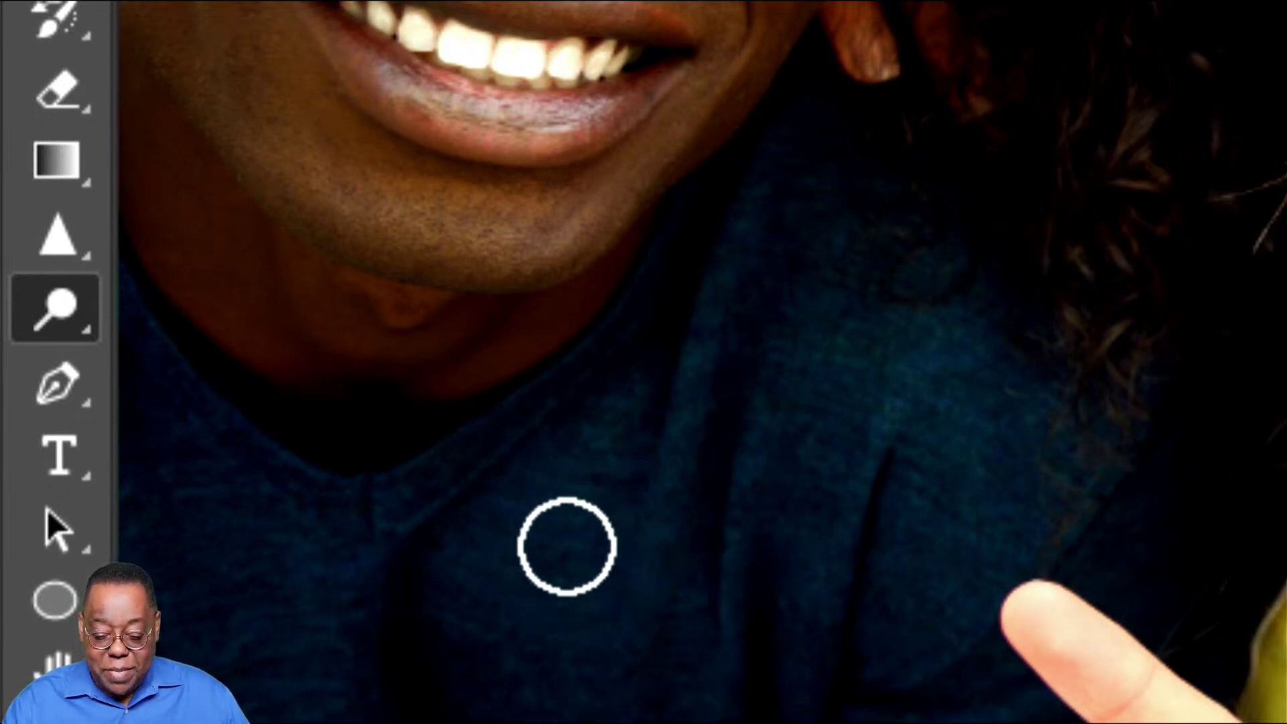
pyautogui.press(']')
pyautogui.press(']')
pyautogui.press(']')
pyautogui.press(']')
pyautogui.press(']')
pyautogui.press(']')
pyautogui.press(']')
pyautogui.press(']')
pyautogui.press(']')
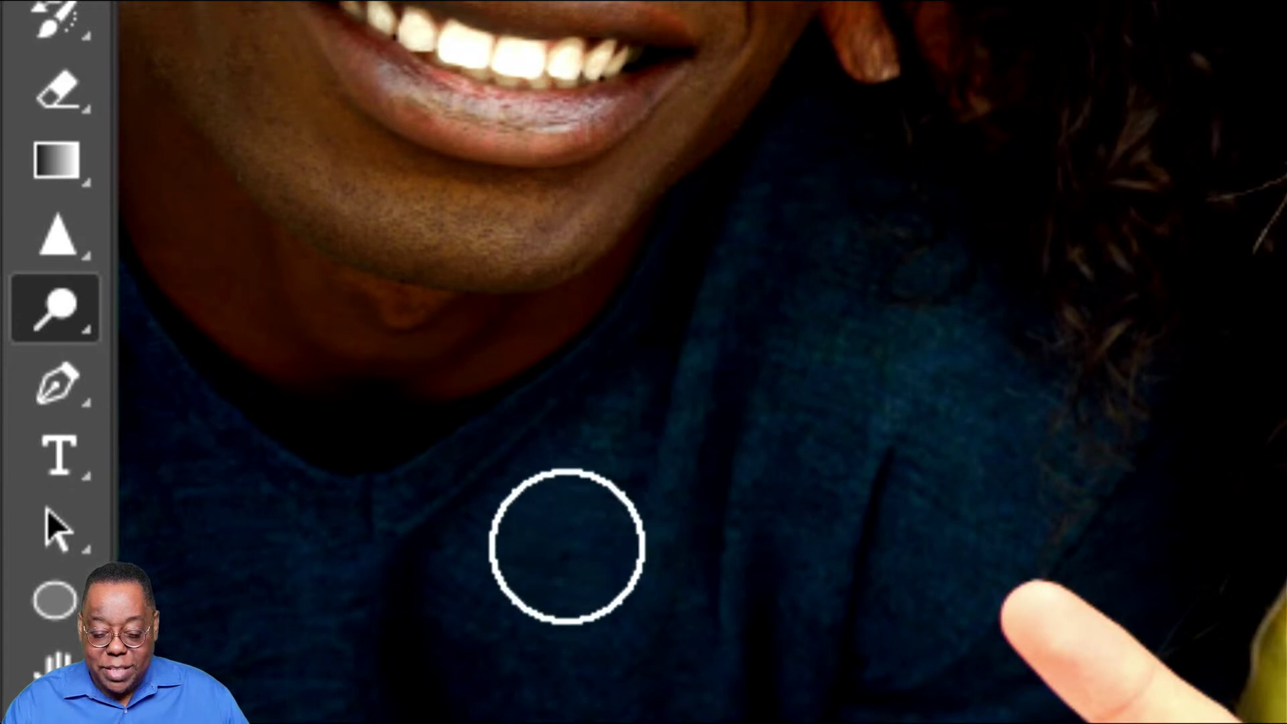
pyautogui.press('[')
pyautogui.press('[')
pyautogui.press('[')
pyautogui.press('[')
pyautogui.press('[')
pyautogui.press('[')
pyautogui.press('[')
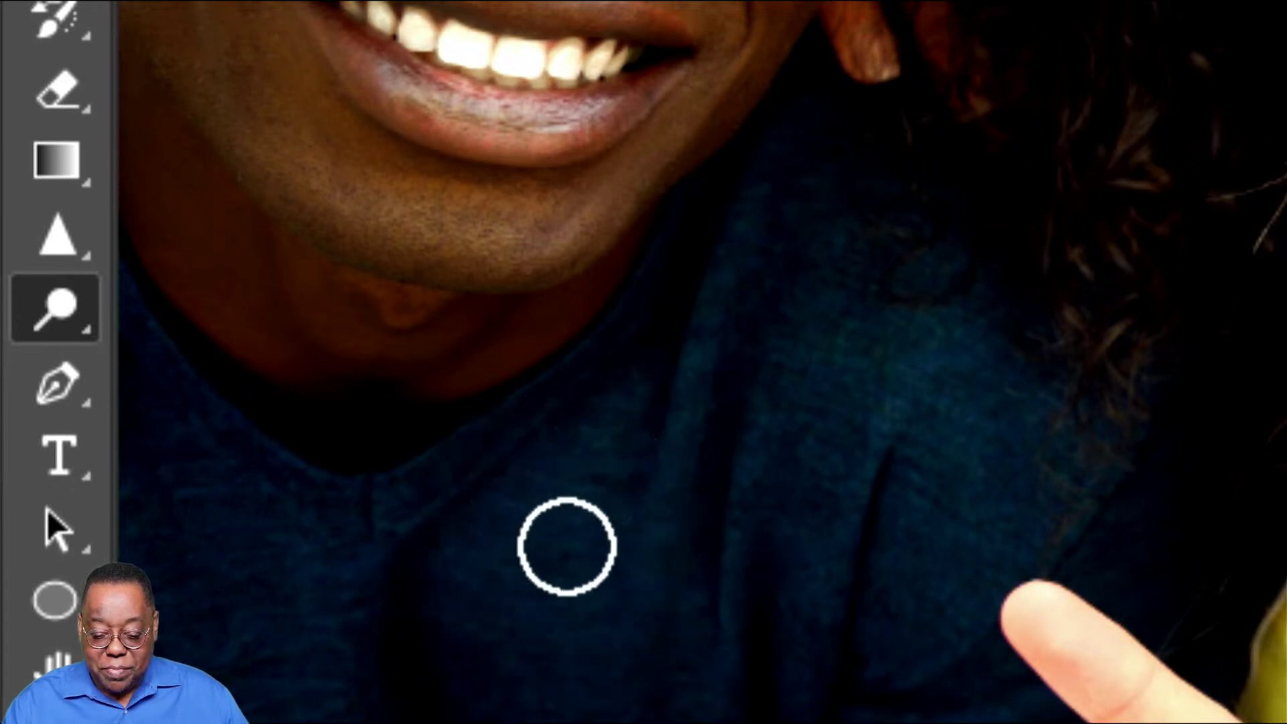
pyautogui.press(']')
pyautogui.press(']')
pyautogui.press('[')
pyautogui.press('[')
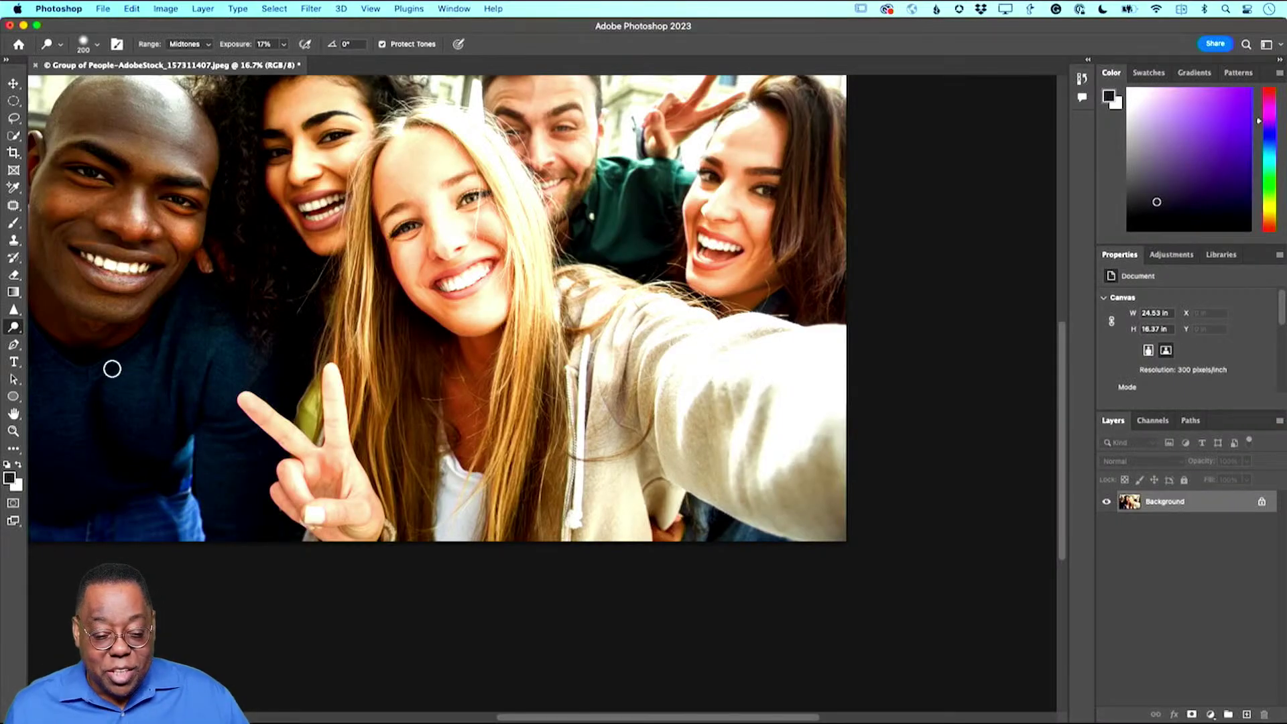
# Step: Reduce the Dodge brush to 111 px, and adjust its size to 172 px
pyautogui.click(84, 46)
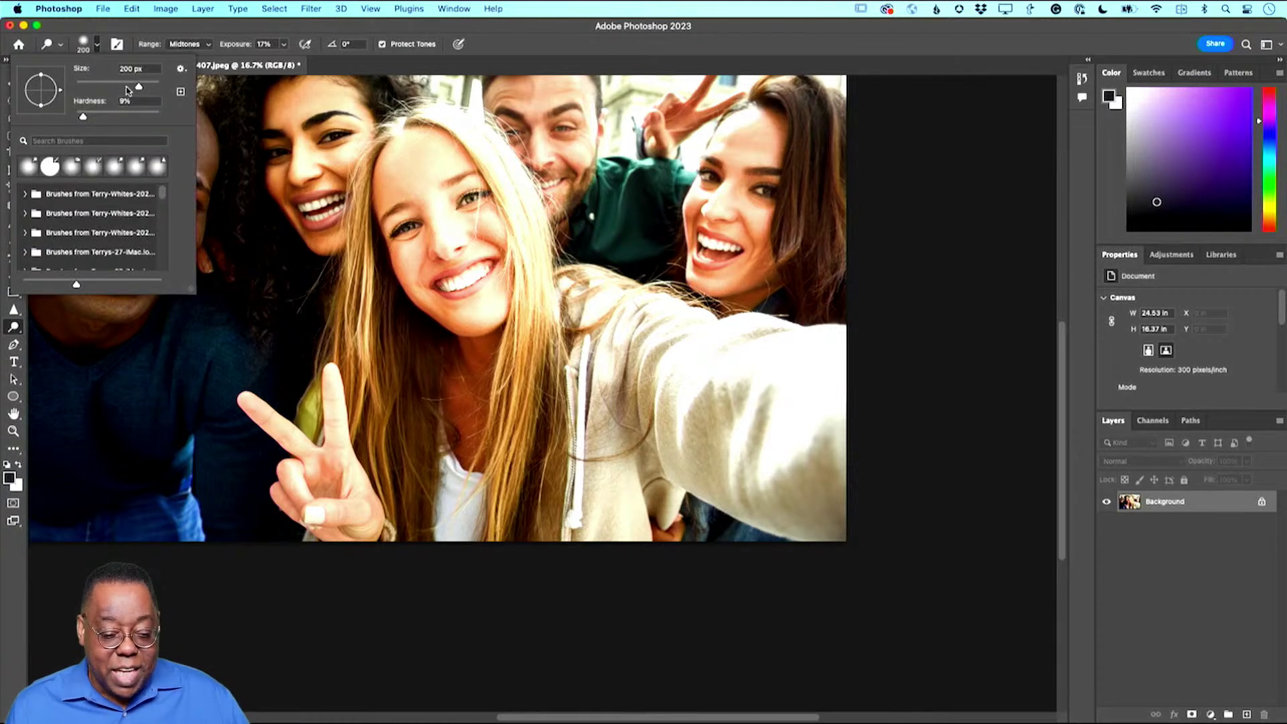
pyautogui.moveTo(139, 87)
pyautogui.mouseDown()
pyautogui.moveTo(104, 88)
pyautogui.moveTo(149, 88)
pyautogui.moveTo(120, 87)
pyautogui.mouseUp()
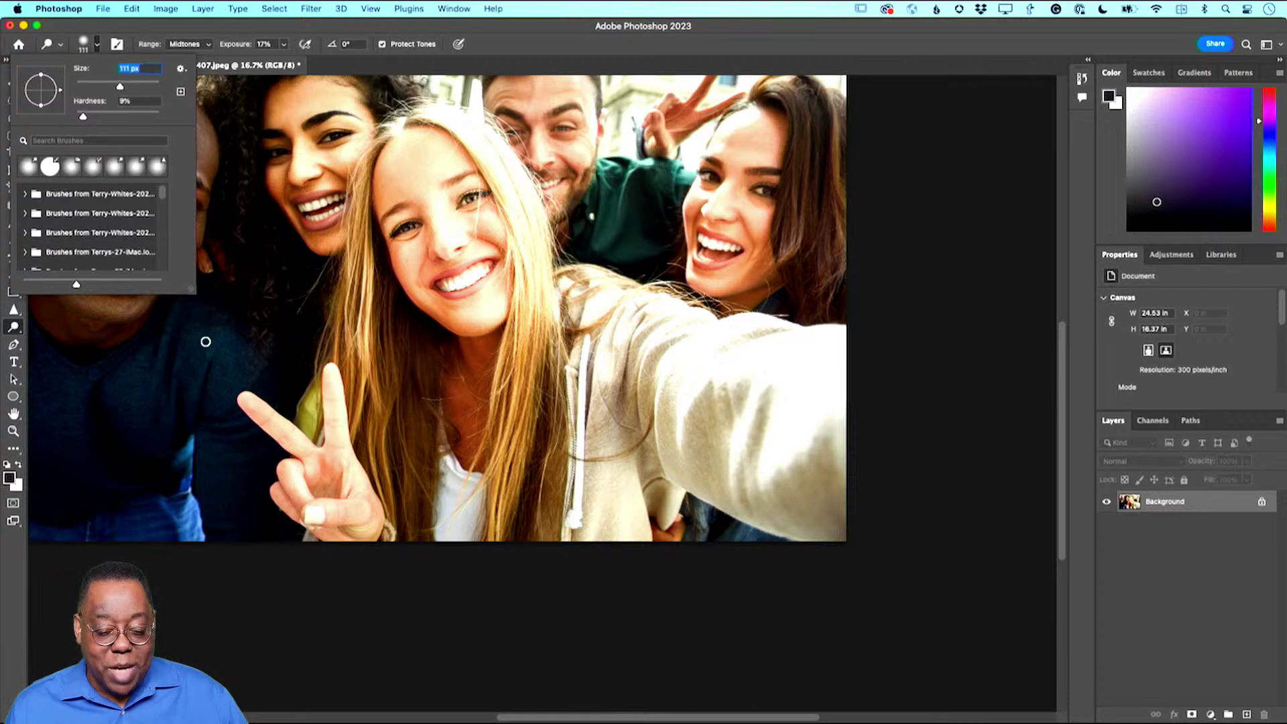
pyautogui.moveTo(122, 89); pyautogui.dragTo(133, 90)
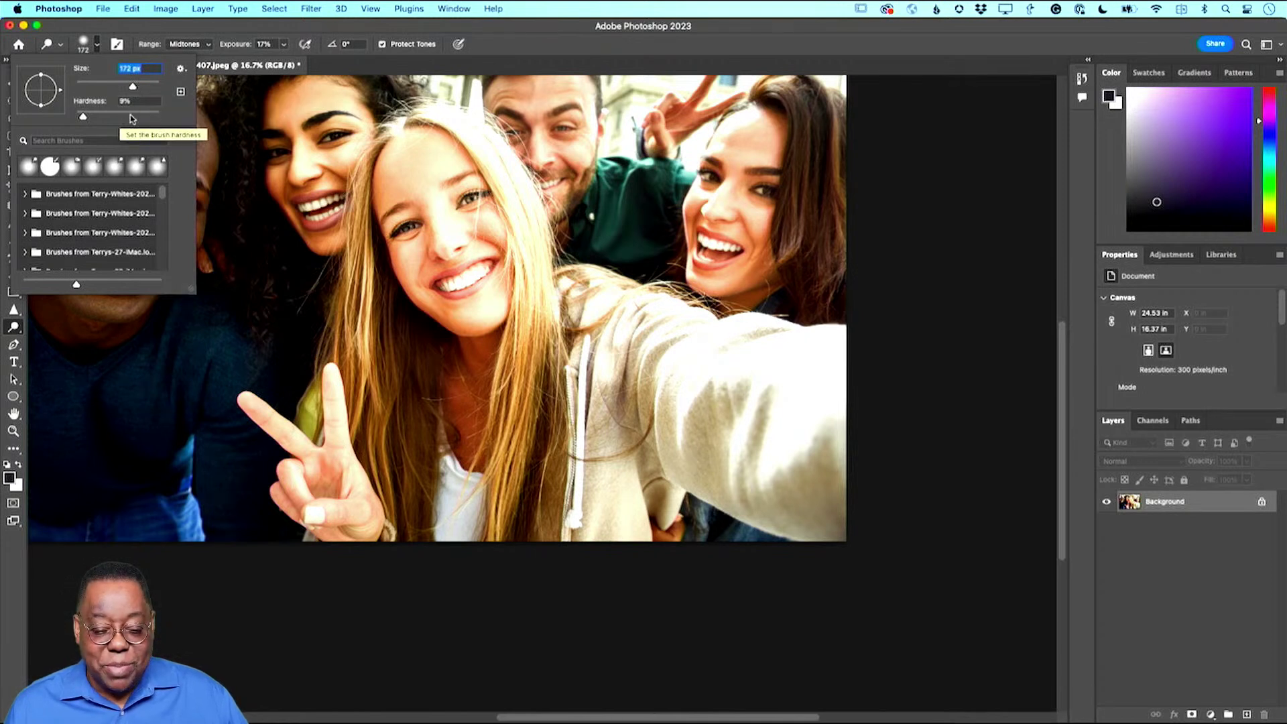
pyautogui.click(544, 32)
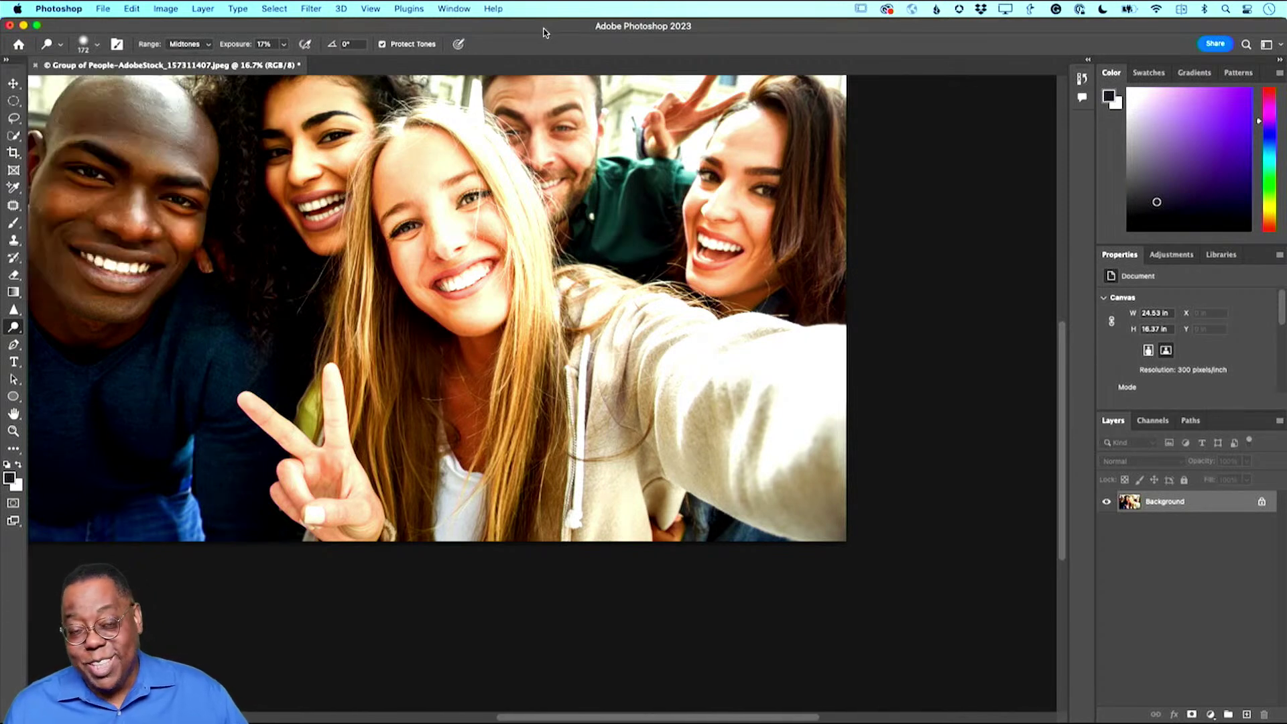
# Step: Try erasing the stray hair across the beige hoodie with a 125 px Eraser, and undo the stroke
pyautogui.scroll(5, 445, 183)
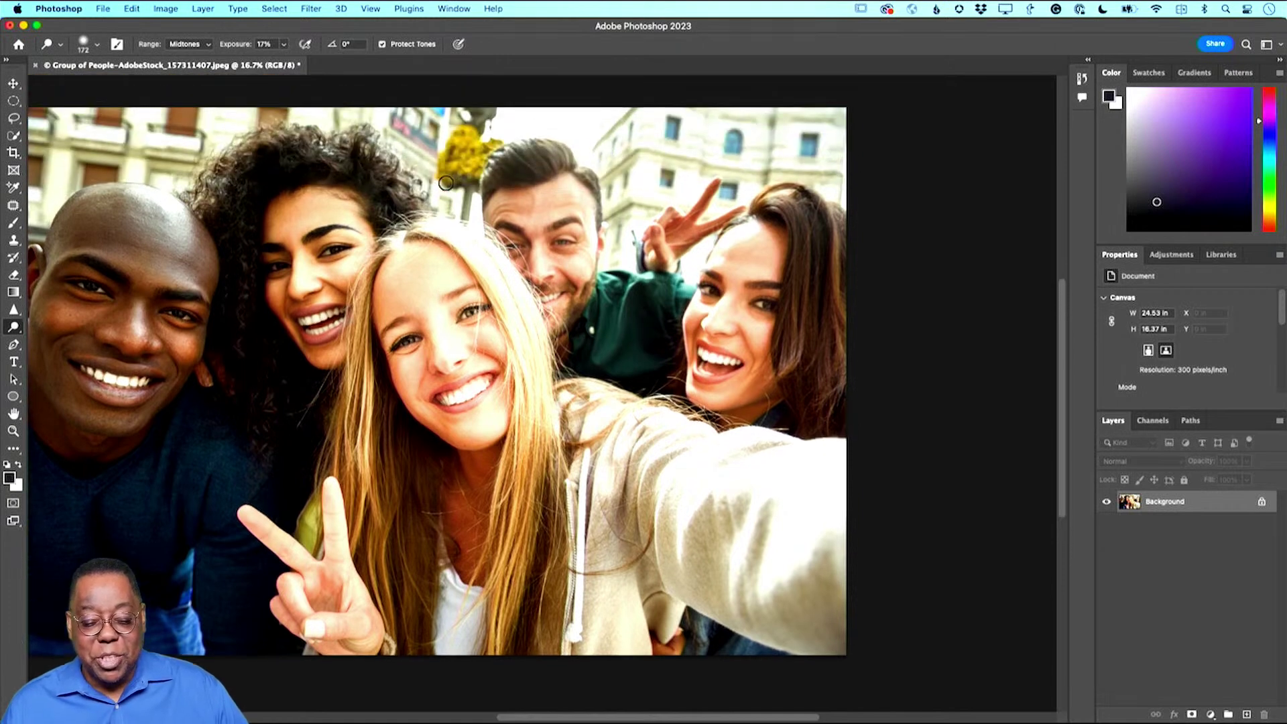
pyautogui.hscroll(-3, 446, 183)
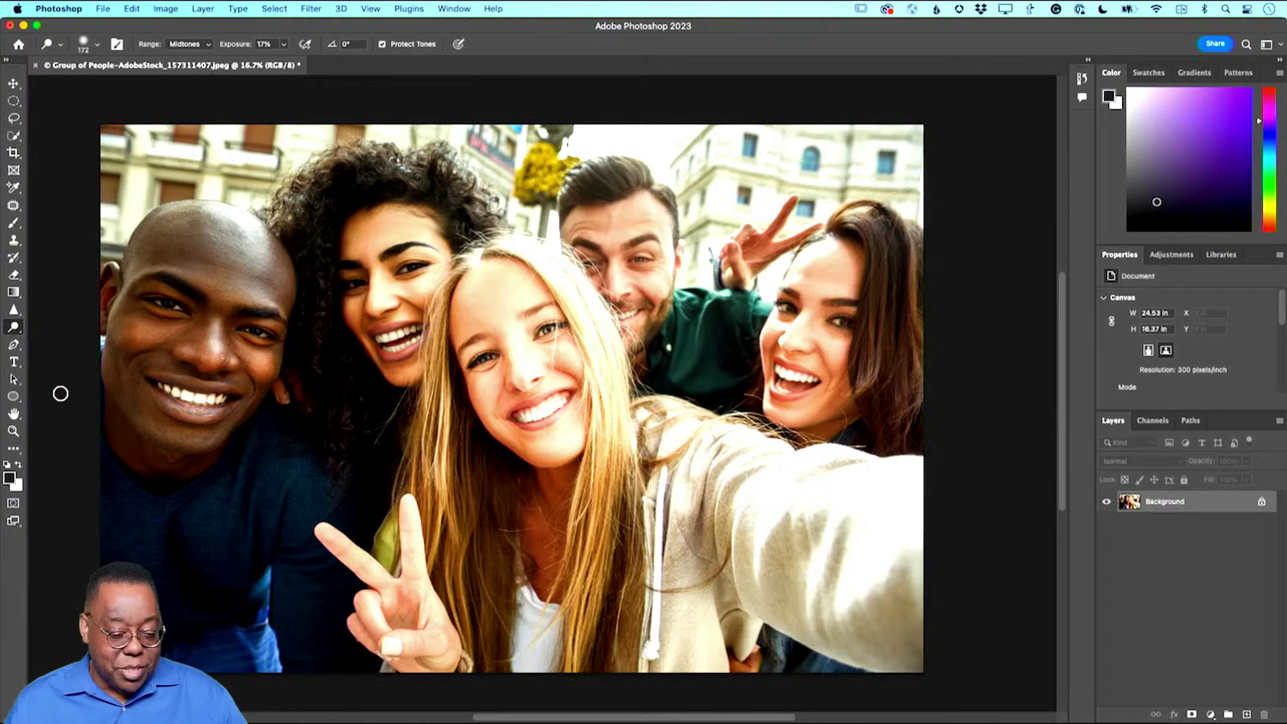
pyautogui.click(14, 276)
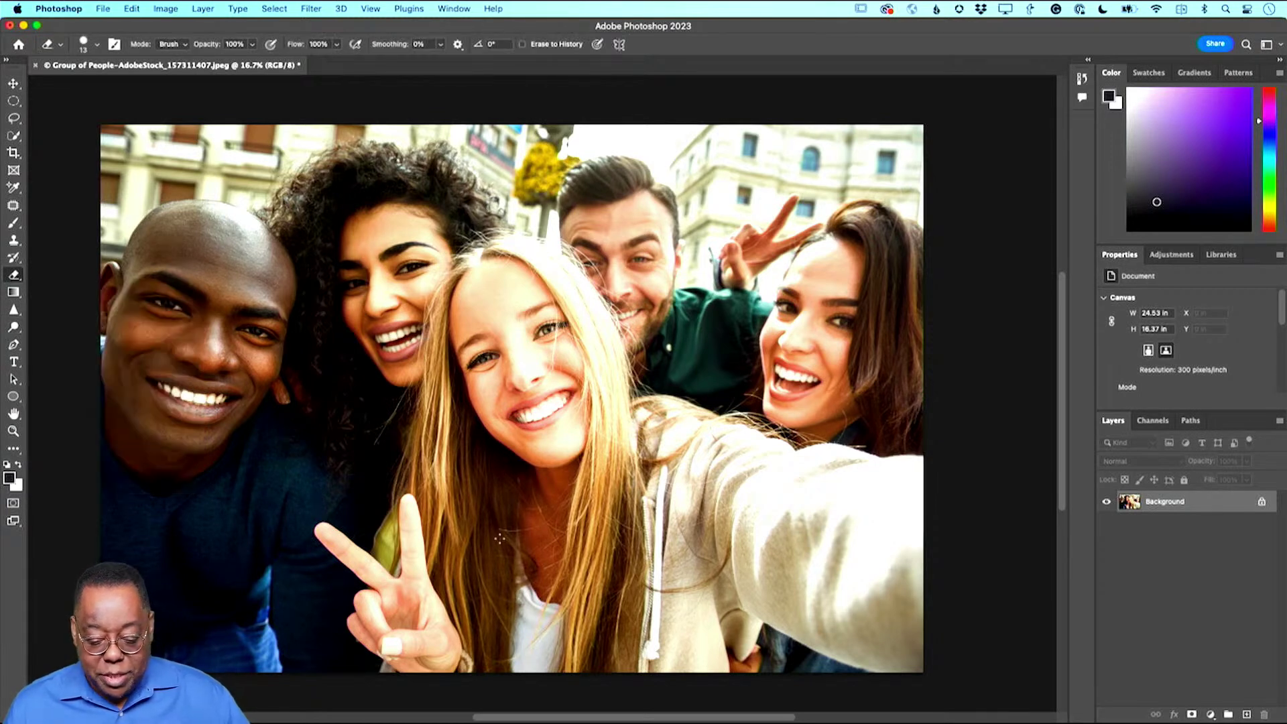
pyautogui.press(']')
pyautogui.press(']')
pyautogui.press(']')
pyautogui.press(']')
pyautogui.press(']')
pyautogui.press(']')
pyautogui.press(']')
pyautogui.press(']')
pyautogui.press(']')
pyautogui.press(']')
pyautogui.moveTo(647, 587)
pyautogui.mouseDown()
pyautogui.moveTo(704, 584)
pyautogui.moveTo(727, 548)
pyautogui.mouseUp()
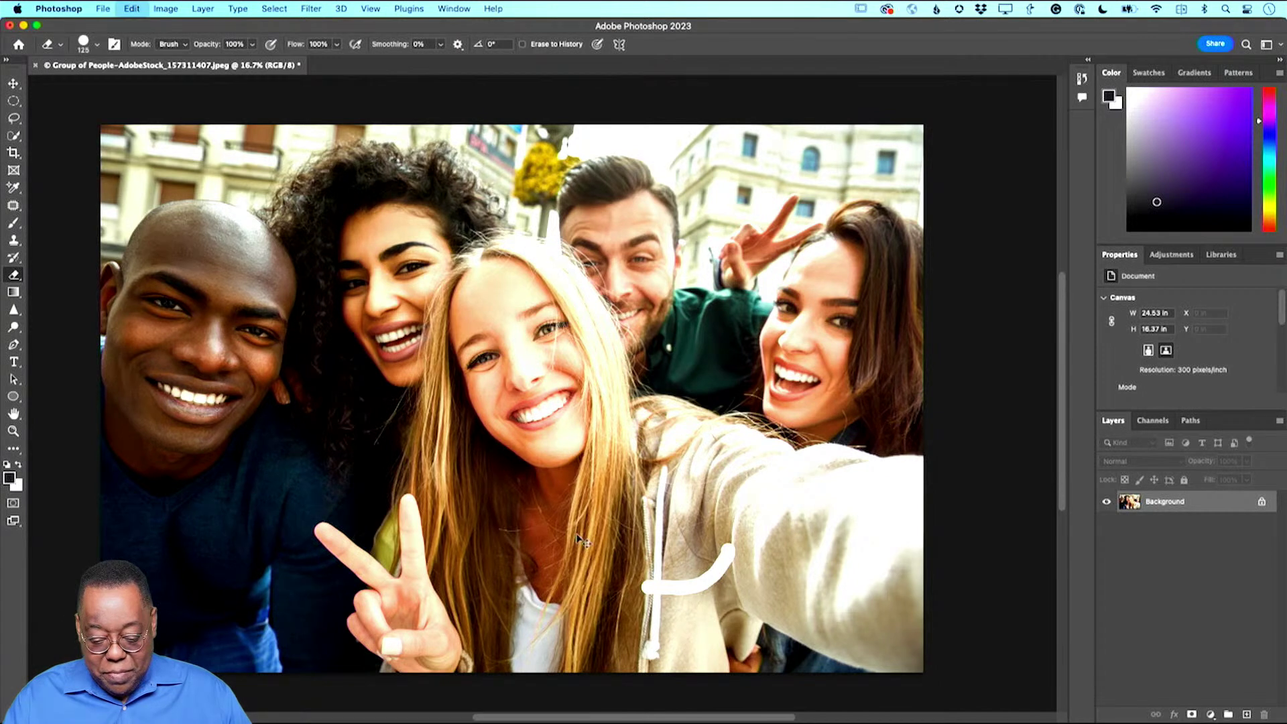
pyautogui.press('super+z')
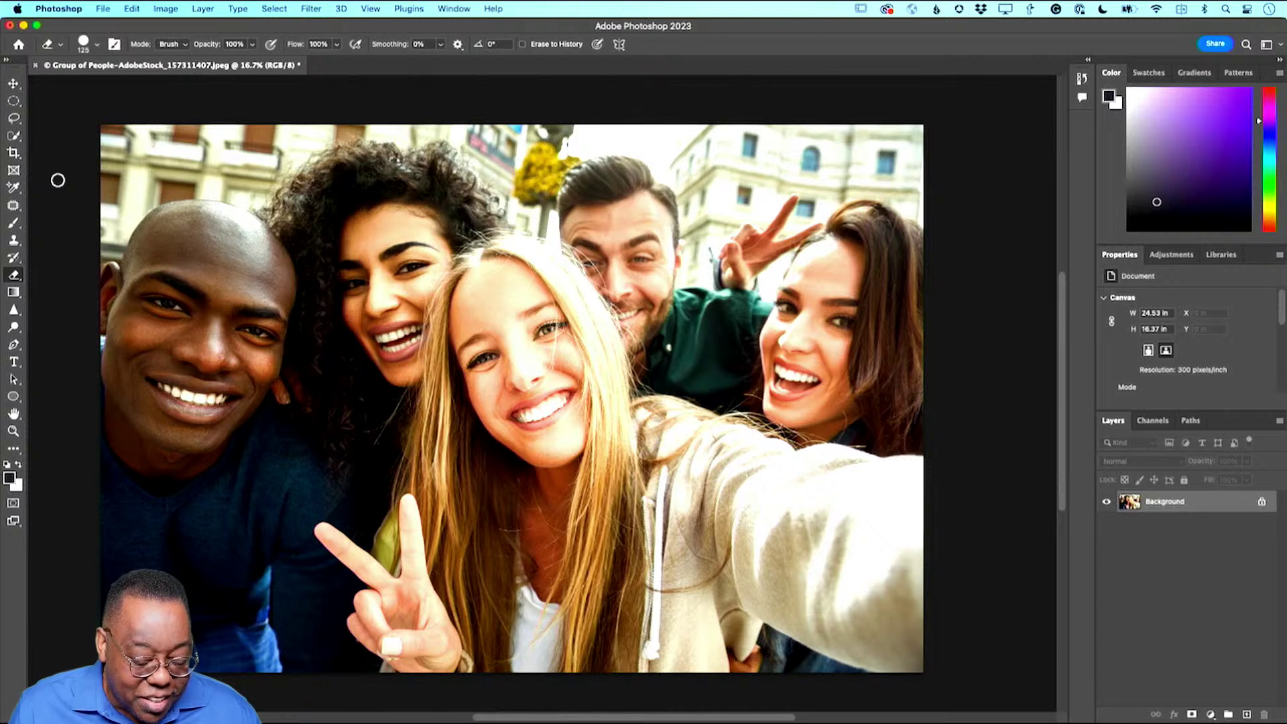
# Step: Set the Spot Healing Brush to 150 px and try removing the stray hair across the beige hoodie
pyautogui.click(16, 208)
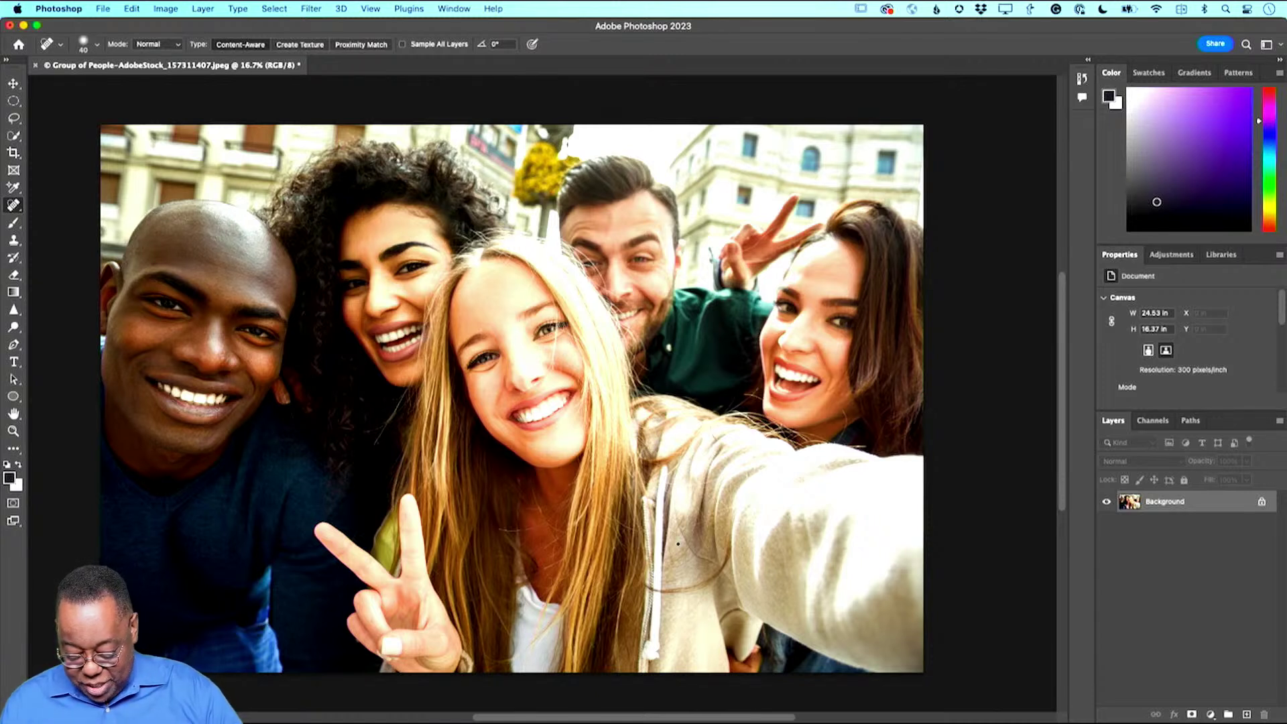
pyautogui.press(']')
pyautogui.press(']')
pyautogui.press(']')
pyautogui.press(']')
pyautogui.press(']')
pyautogui.press(']')
pyautogui.press(']')
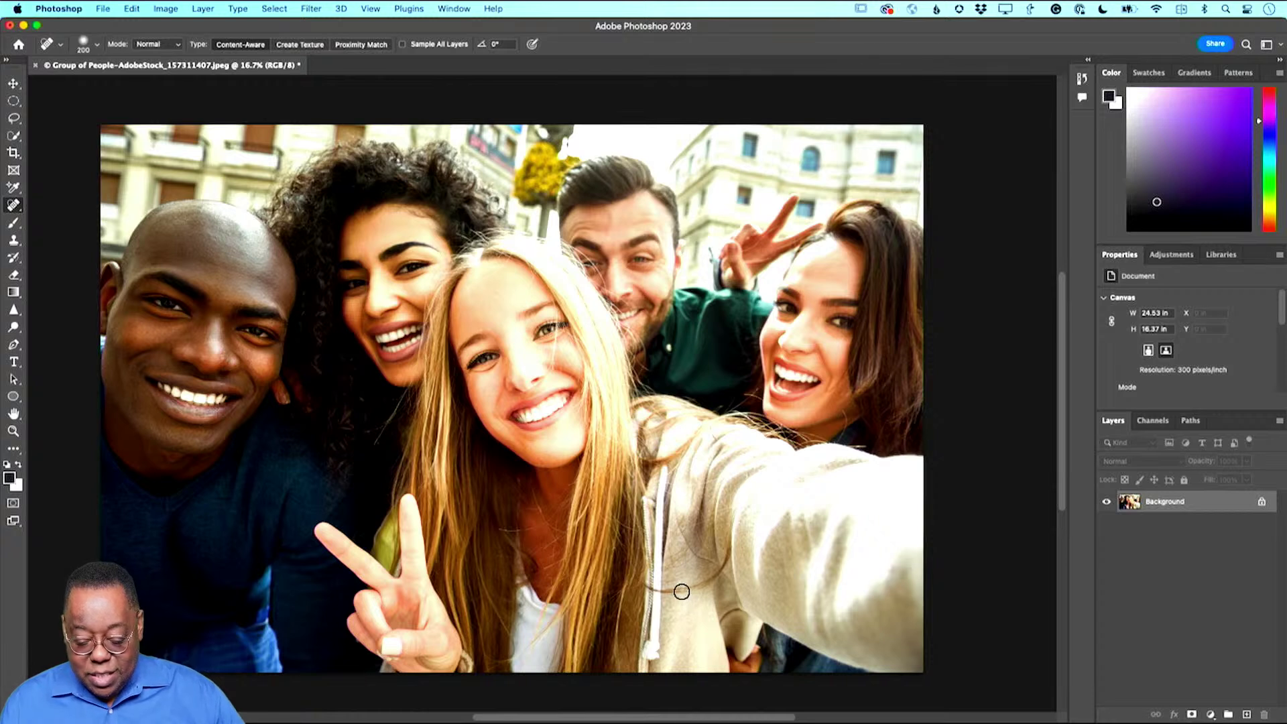
pyautogui.press('[')
pyautogui.press('[')
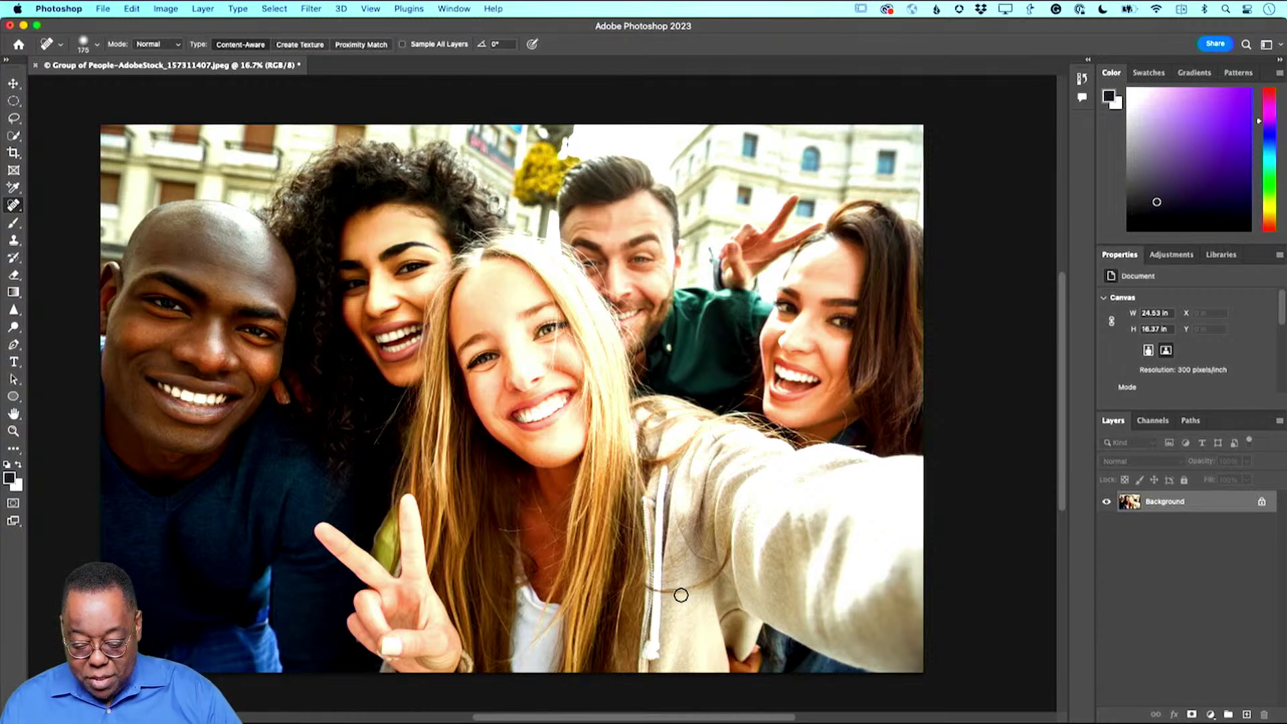
pyautogui.moveTo(642, 589)
pyautogui.mouseDown()
pyautogui.moveTo(706, 587)
pyautogui.moveTo(728, 543)
pyautogui.mouseUp()
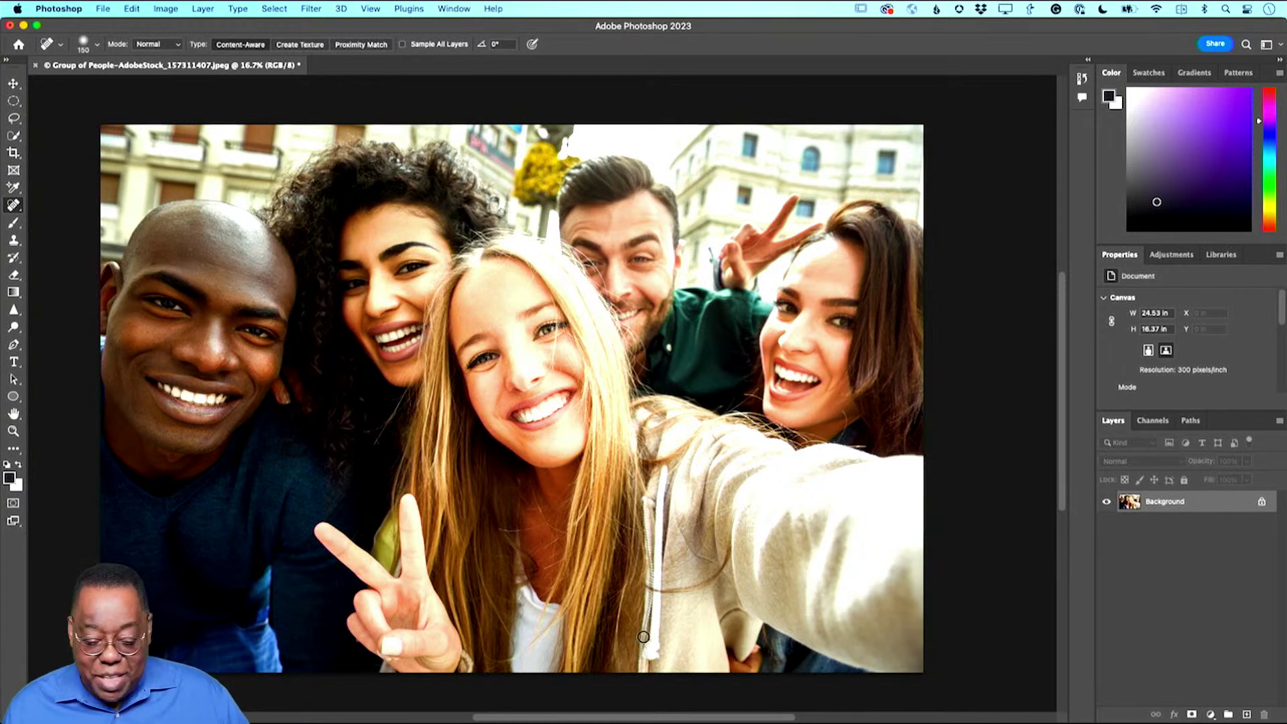
# Step: Zoom in on the hoodie's stray hair to 66.7%, and zoom back out to 12.5% to compare magnifications
pyautogui.click(14, 433)
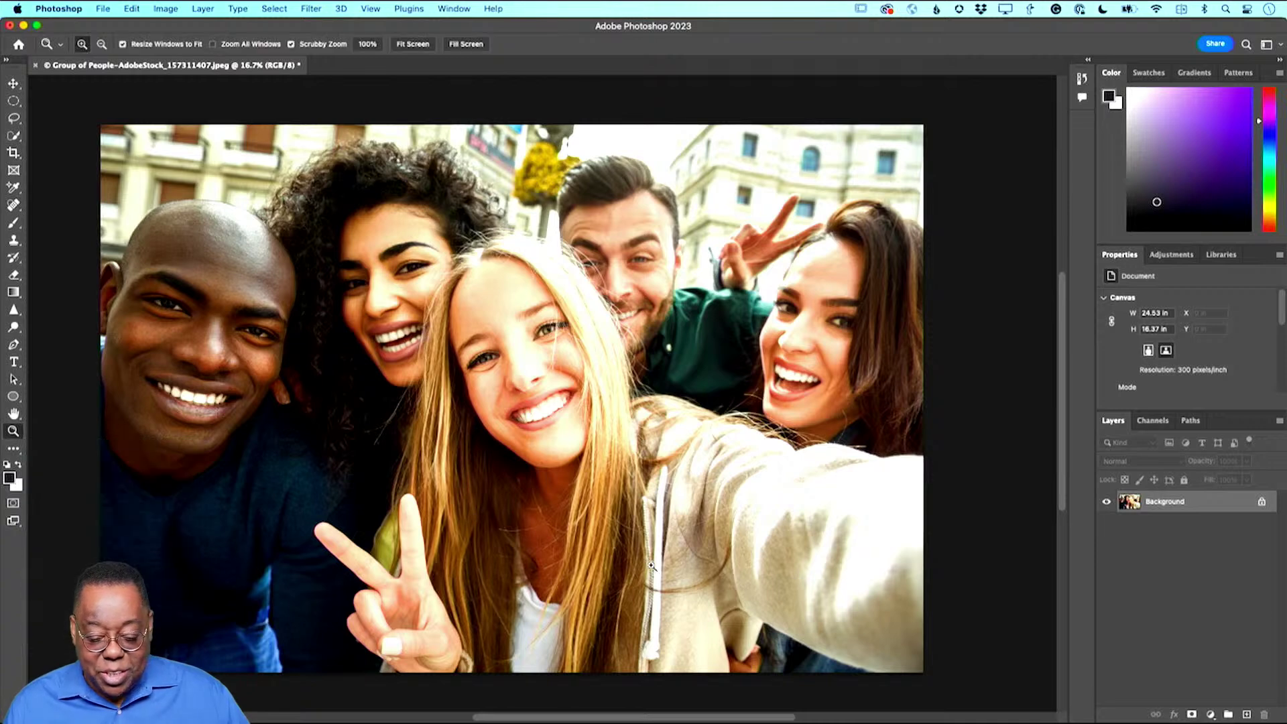
pyautogui.click(695, 584)
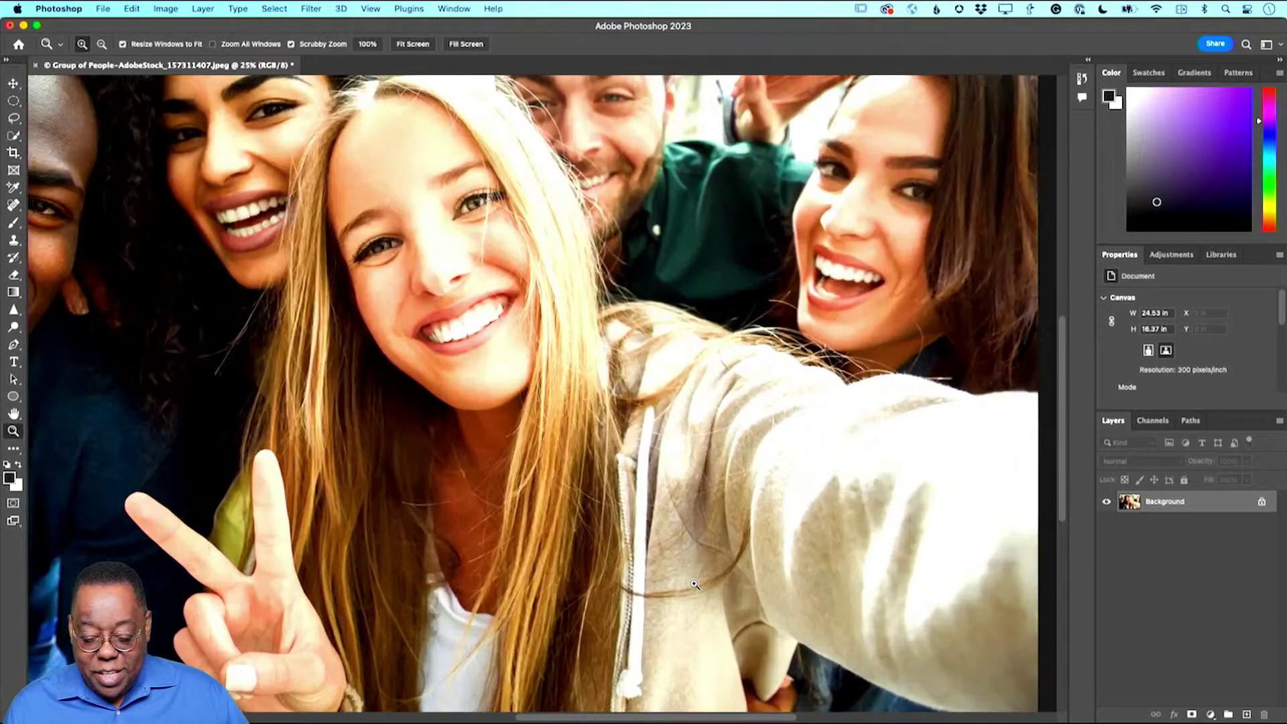
pyautogui.click(694, 584)
pyautogui.click(694, 584)
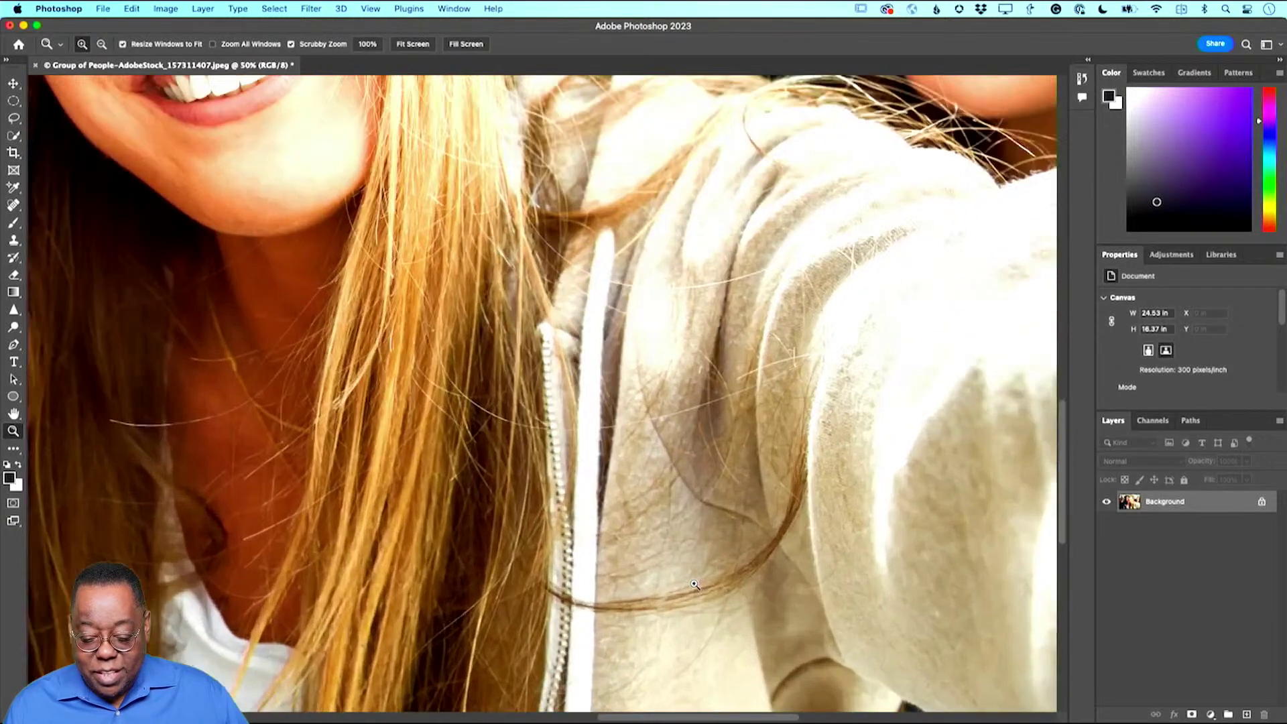
pyautogui.click(695, 584)
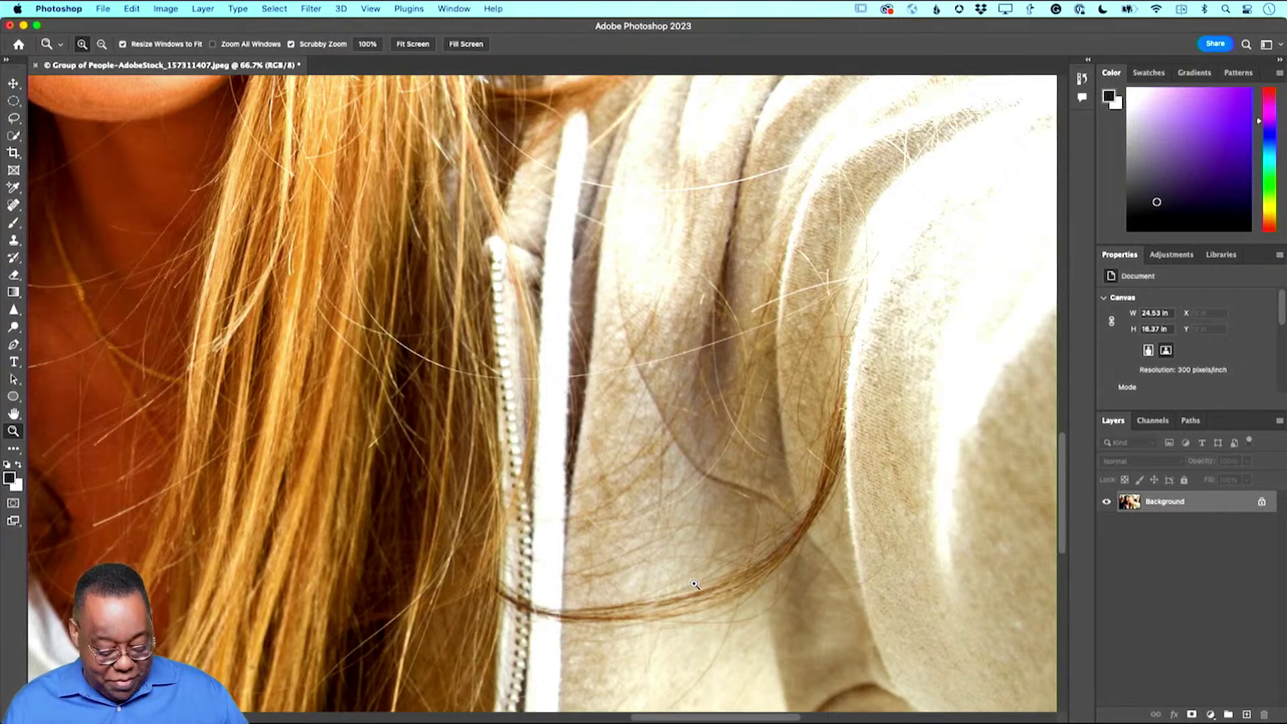
pyautogui.press('alt')
pyautogui.keyDown('alt'); pyautogui.click(694, 584); pyautogui.keyUp('alt')
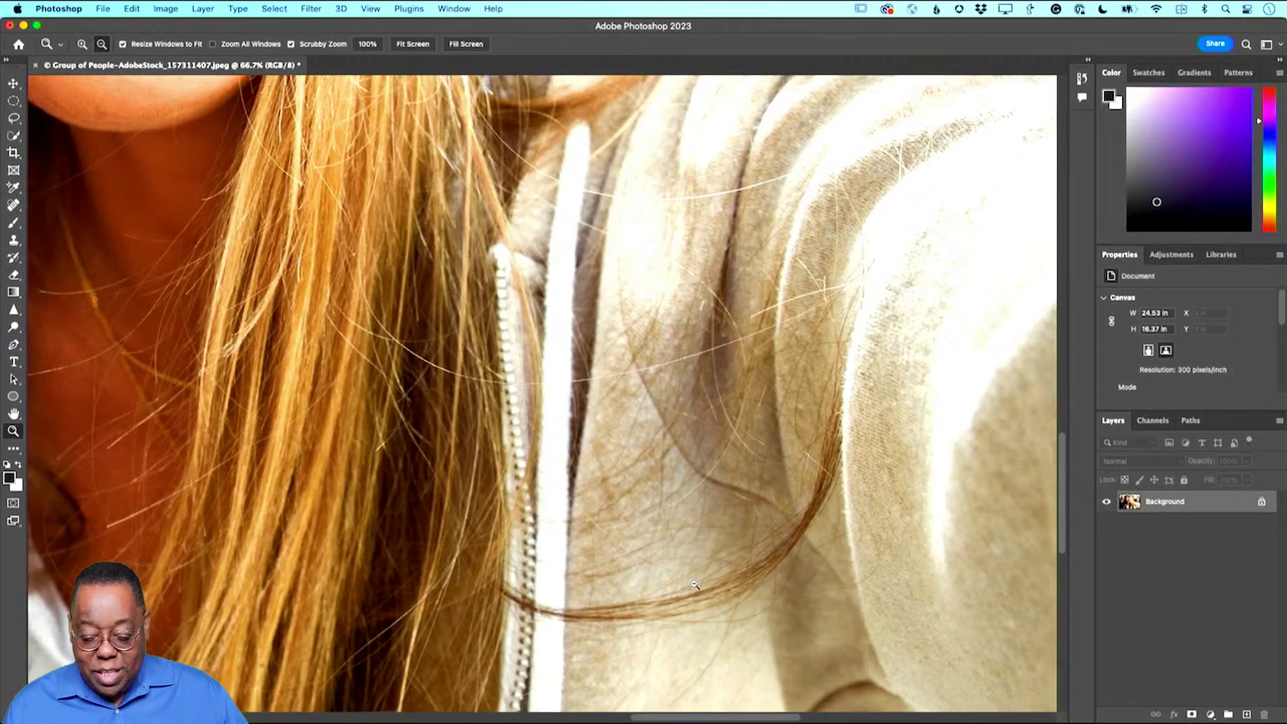
pyautogui.keyDown('alt'); pyautogui.click(694, 585); pyautogui.keyUp('alt')
pyautogui.keyDown('alt'); pyautogui.click(694, 585); pyautogui.keyUp('alt')
pyautogui.keyDown('alt'); pyautogui.click(694, 584); pyautogui.keyUp('alt')
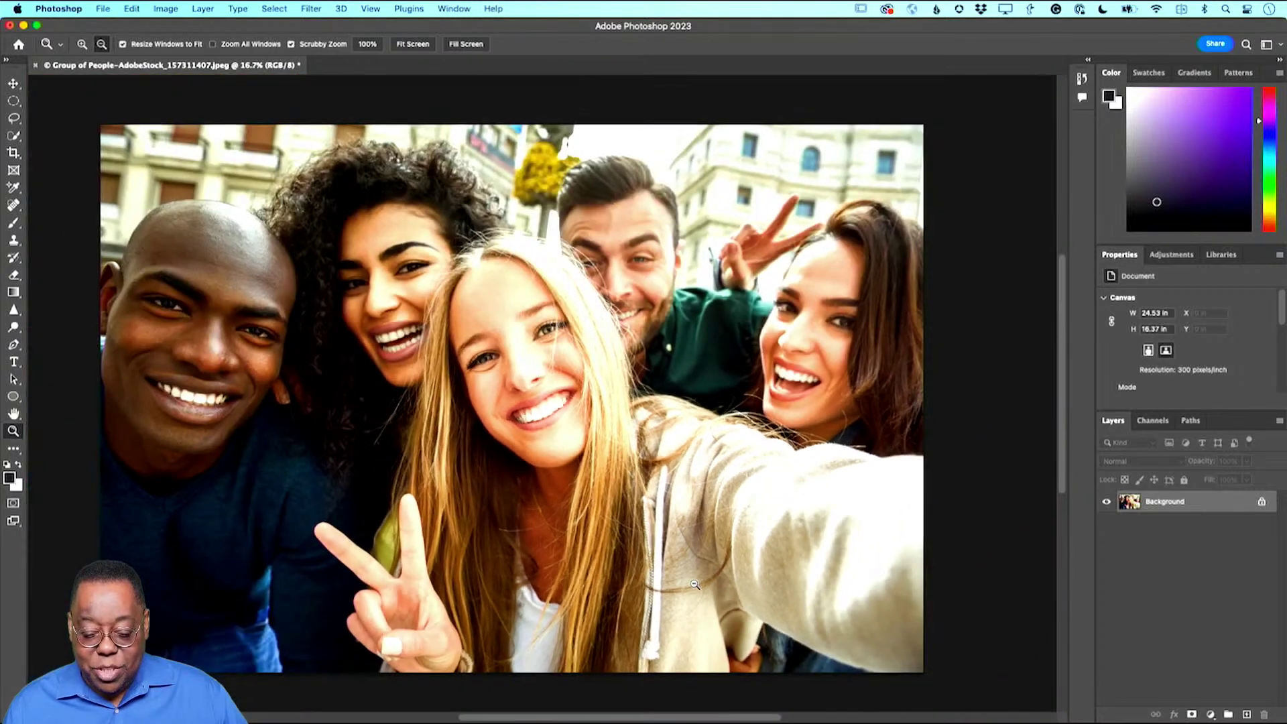
pyautogui.keyDown('alt'); pyautogui.click(694, 585); pyautogui.keyUp('alt')
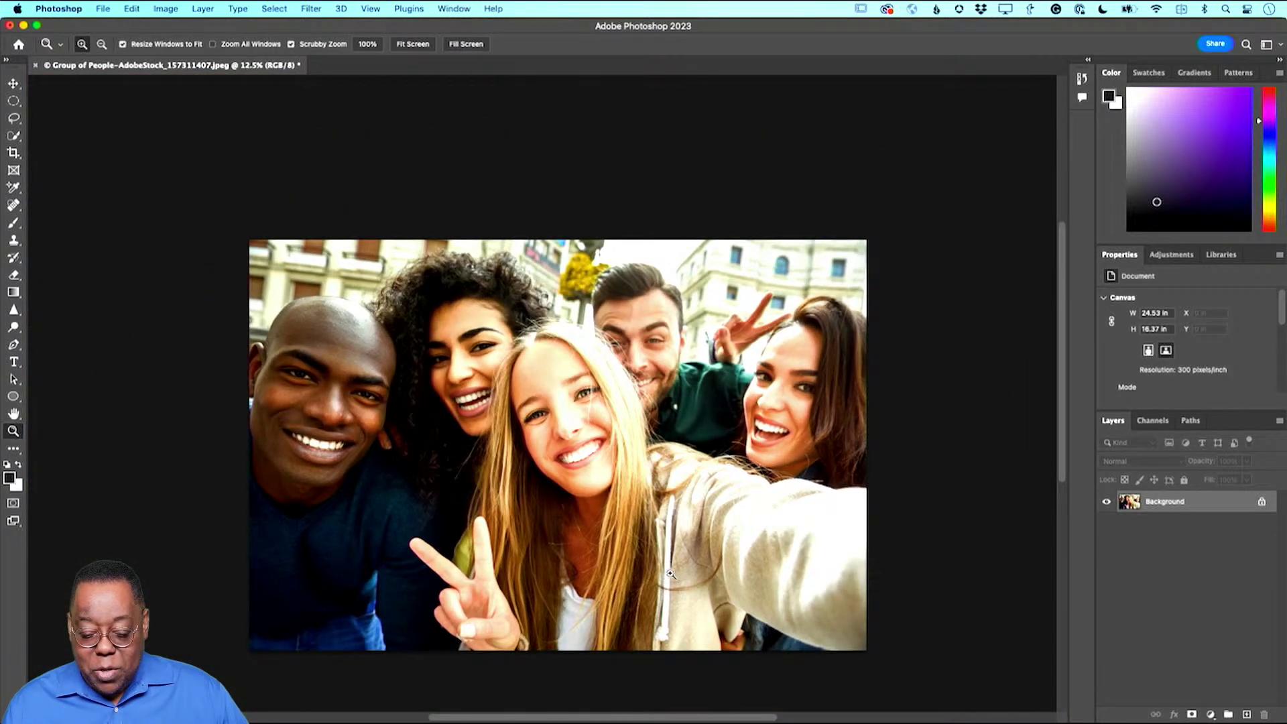
# Step: Scrubby-zoom in and out around the hoodie's stray hair, finishing at 36.7%
pyautogui.moveTo(657, 567); pyautogui.dragTo(730, 591)
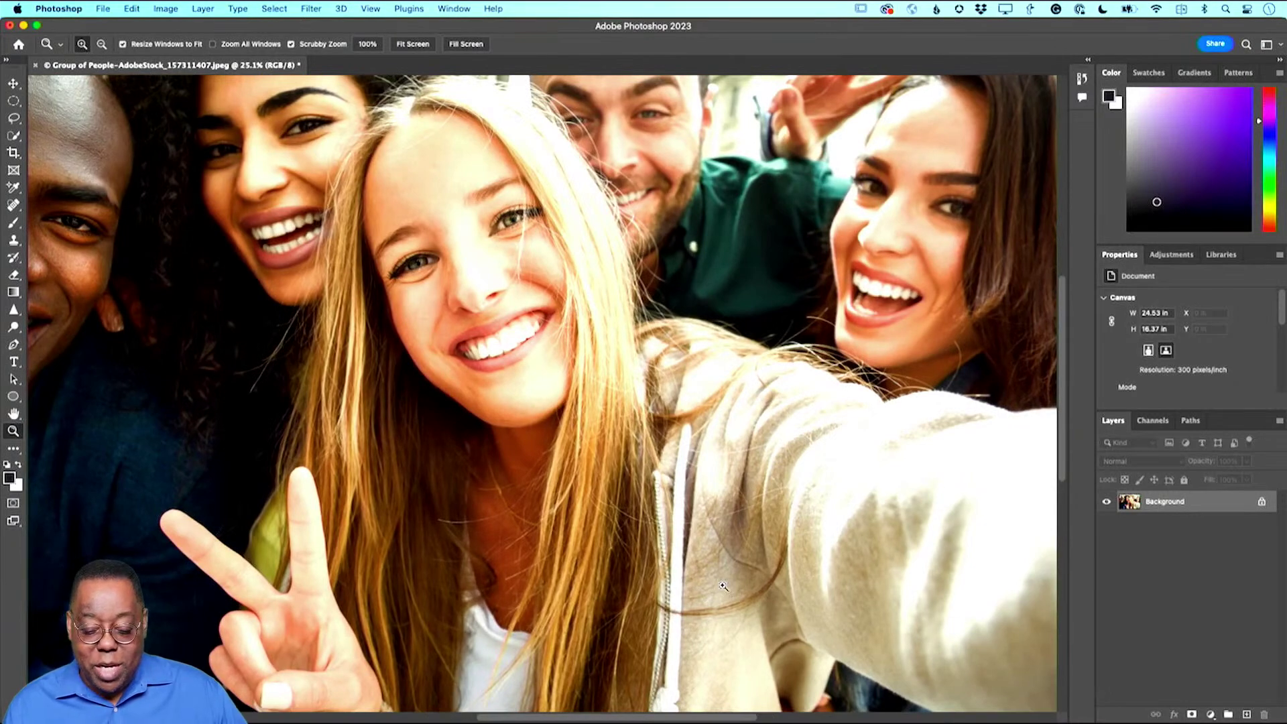
pyautogui.moveTo(724, 587); pyautogui.dragTo(777, 673)
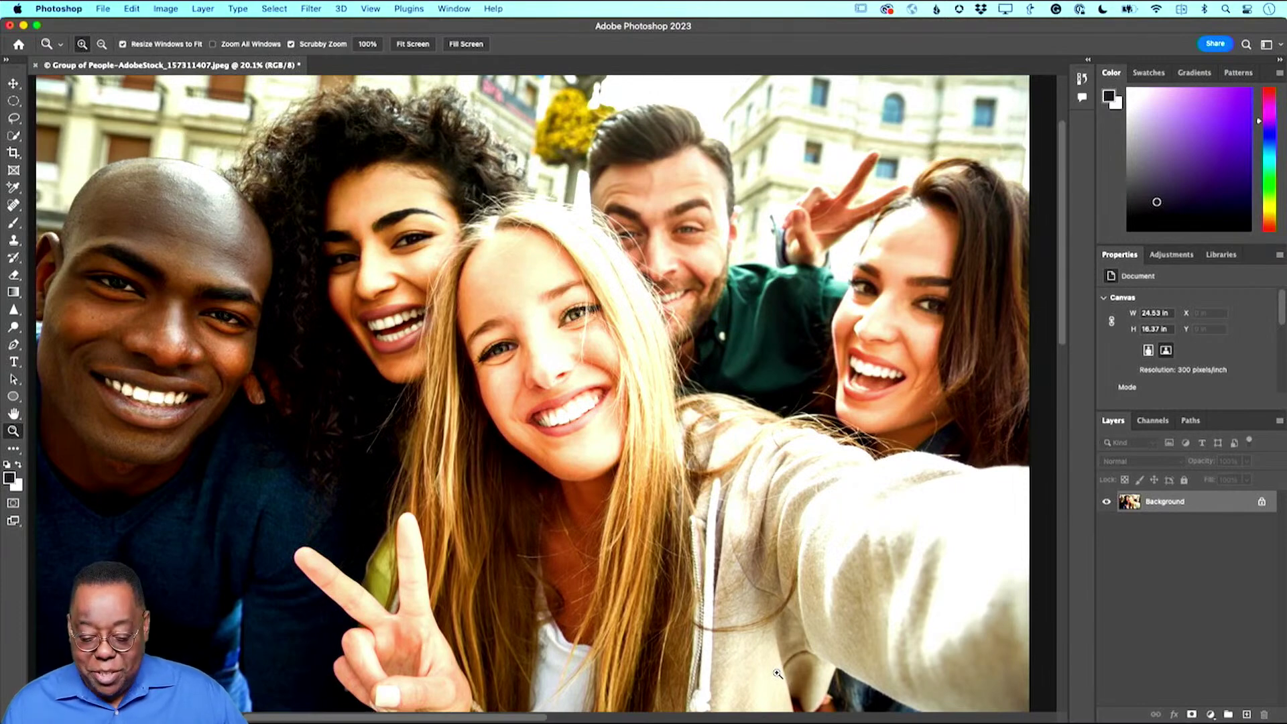
pyautogui.moveTo(755, 612); pyautogui.dragTo(827, 617)
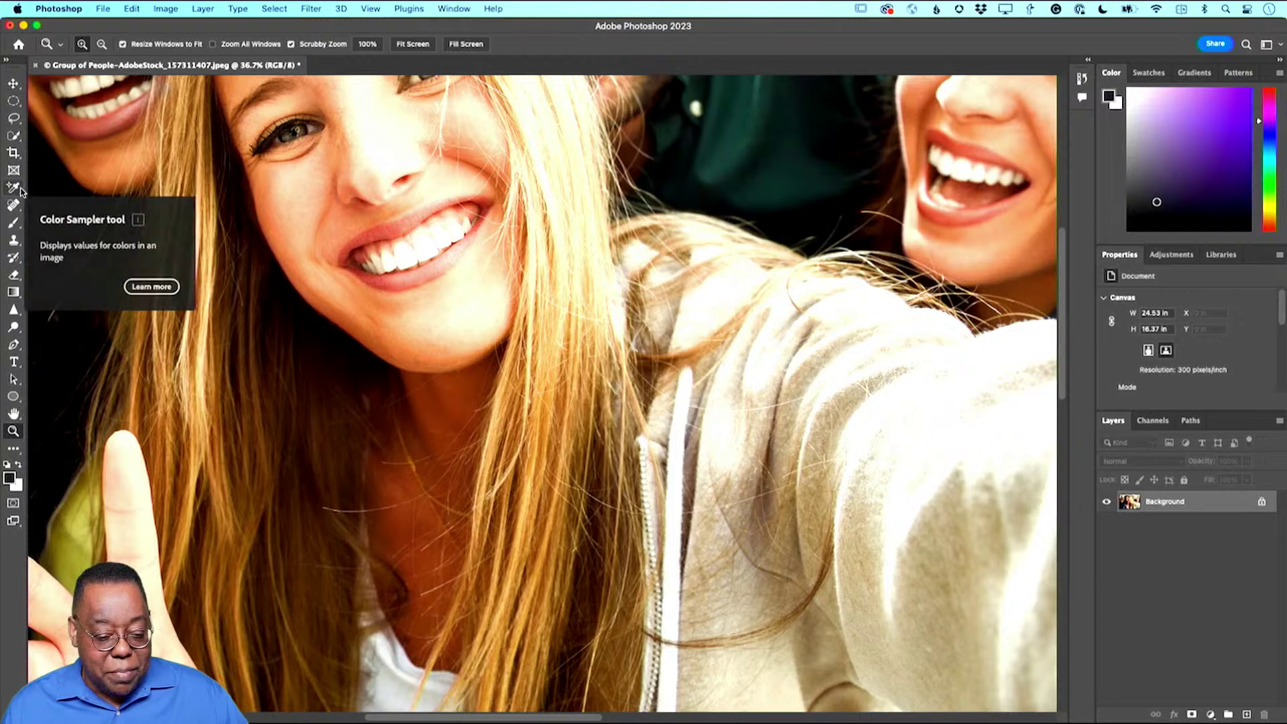
# Step: Try healing the stray hair on the hoodie with several 150 px Spot Healing Brush strokes in Content-Aware mode
pyautogui.click(14, 207)
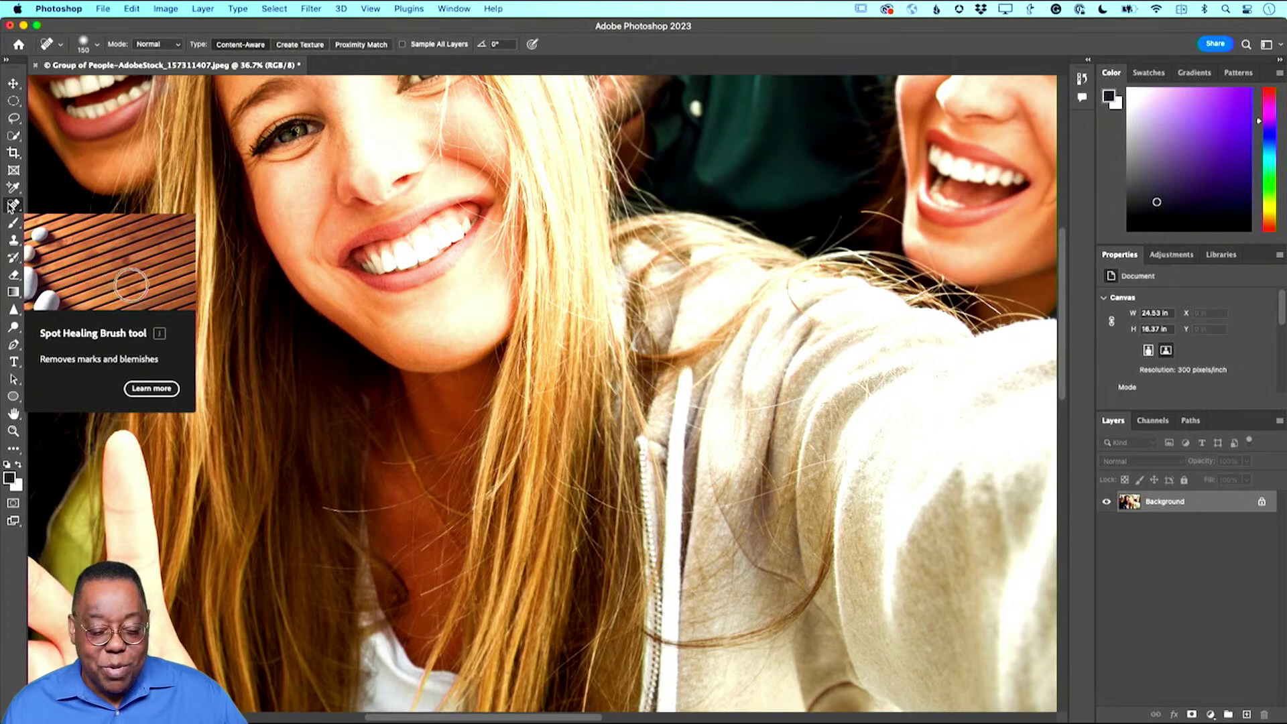
pyautogui.moveTo(645, 633)
pyautogui.mouseDown()
pyautogui.moveTo(707, 641)
pyautogui.moveTo(776, 616)
pyautogui.moveTo(823, 531)
pyautogui.mouseUp()
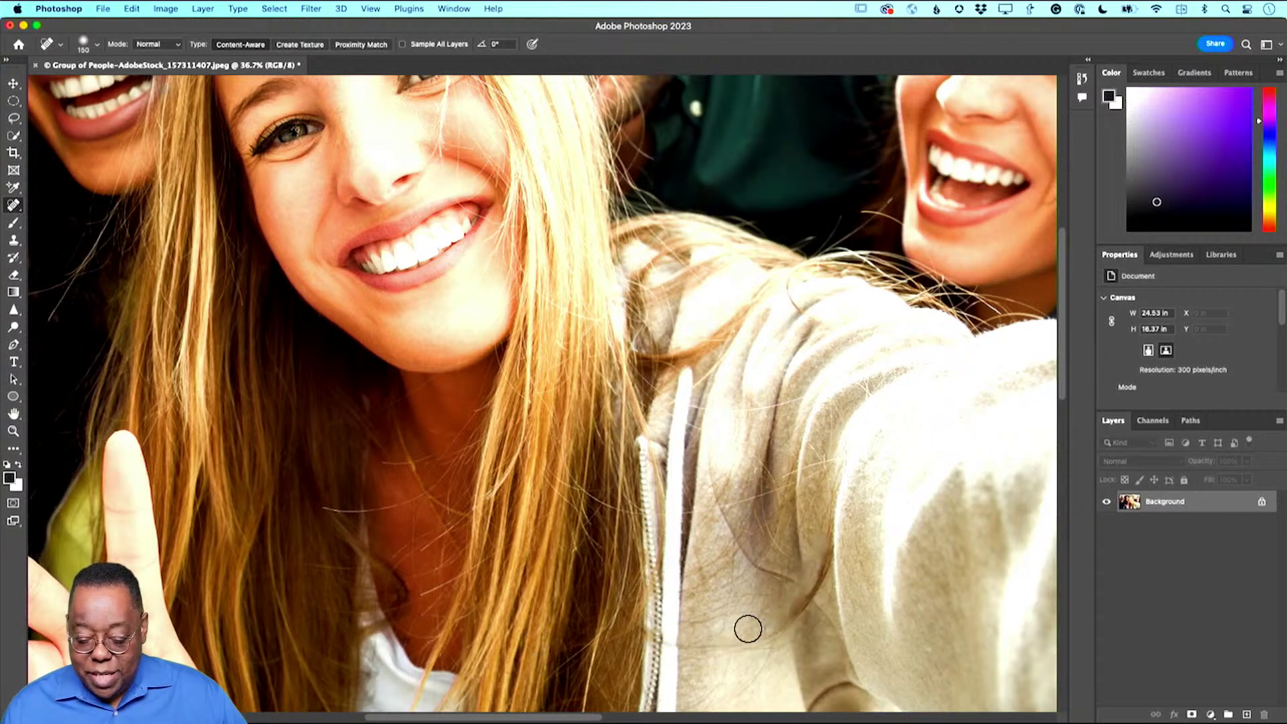
pyautogui.moveTo(822, 567)
pyautogui.mouseDown()
pyautogui.moveTo(808, 600)
pyautogui.moveTo(754, 645)
pyautogui.moveTo(806, 603)
pyautogui.moveTo(784, 630)
pyautogui.mouseUp()
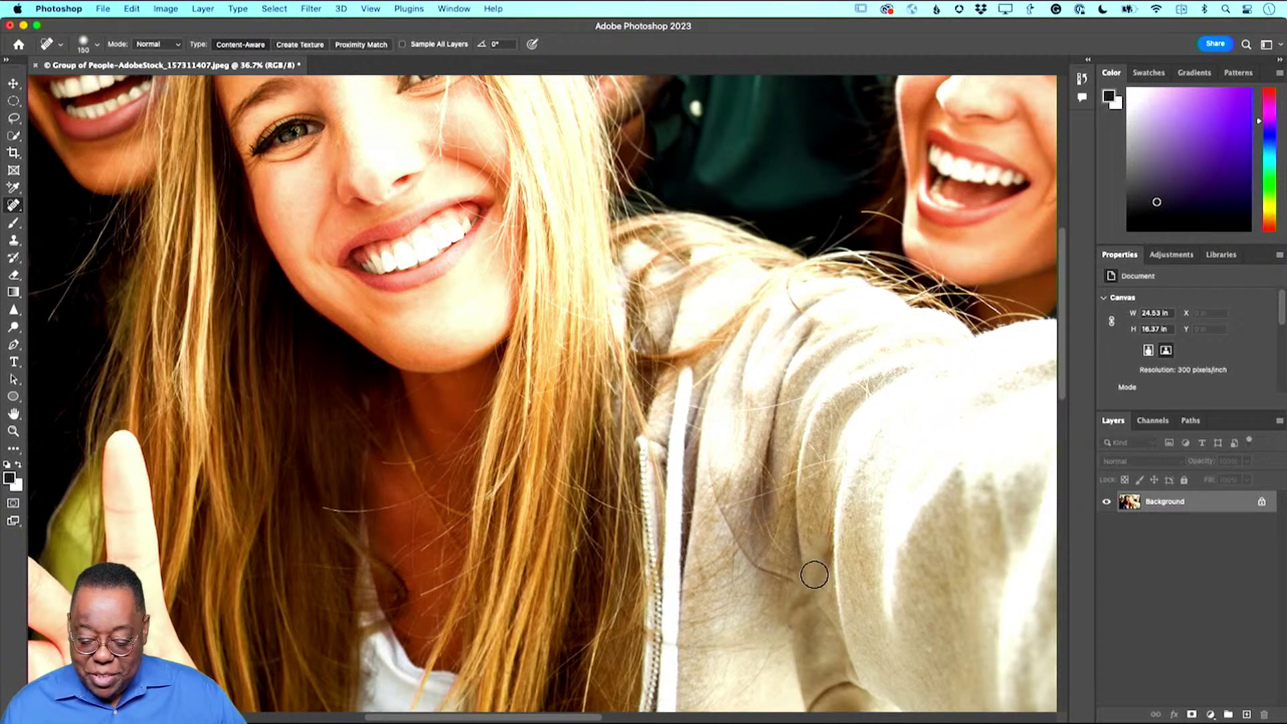
pyautogui.moveTo(821, 583); pyautogui.dragTo(822, 537)
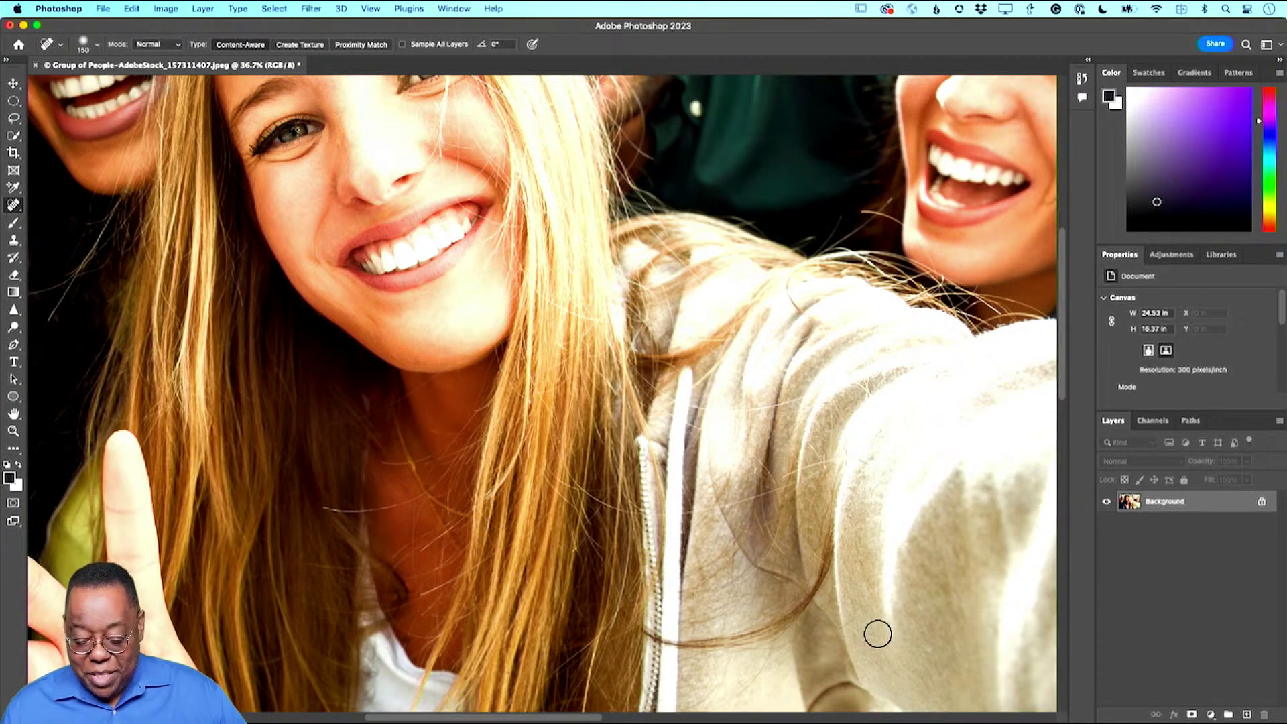
# Step: Remove the stray hair along its full length on the hoodie with the 150 px Spot Healing Brush, retouching the leftover near the sleeve fold
pyautogui.scroll(-3, 878, 634)
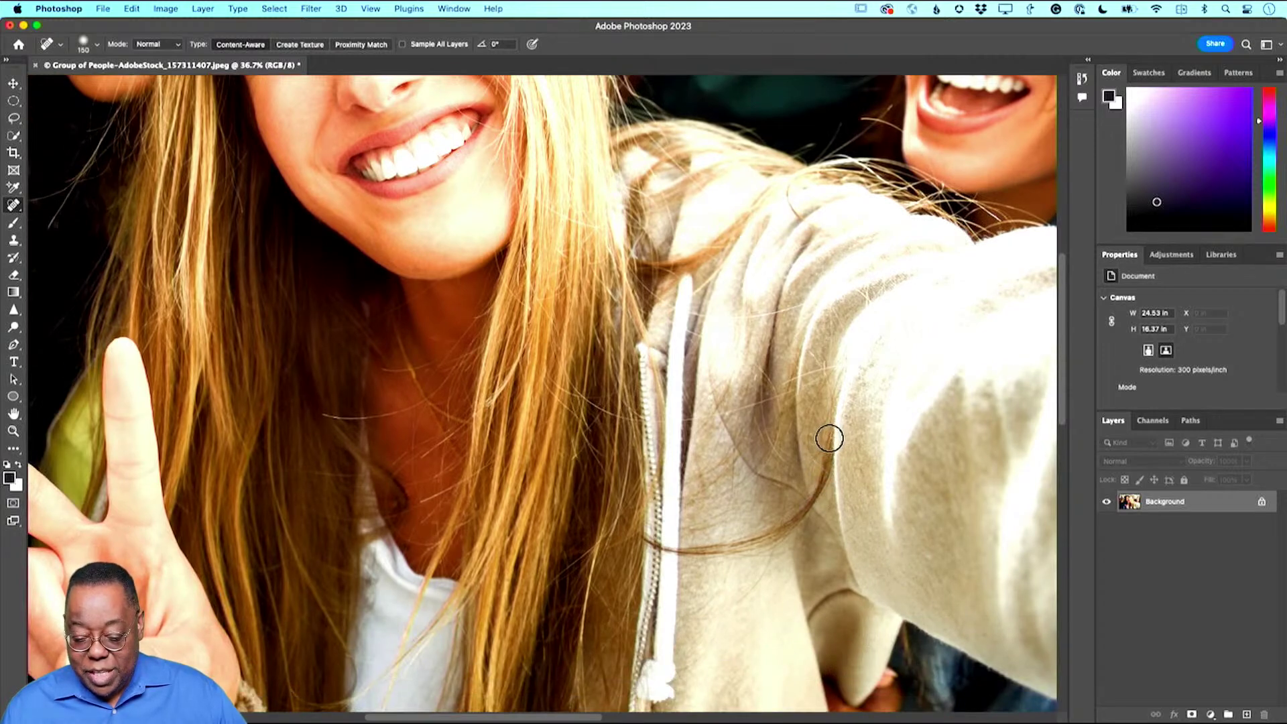
pyautogui.moveTo(830, 438)
pyautogui.mouseDown()
pyautogui.moveTo(793, 527)
pyautogui.moveTo(653, 547)
pyautogui.mouseUp()
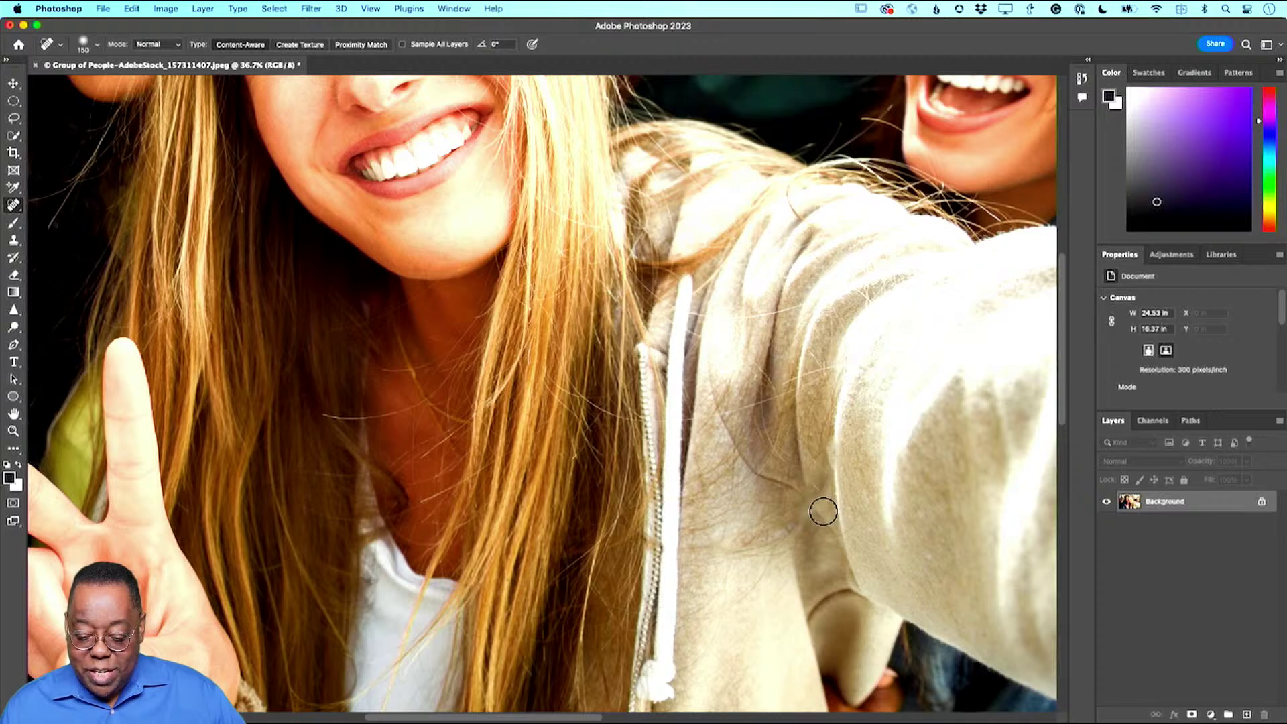
pyautogui.moveTo(827, 488); pyautogui.dragTo(807, 515)
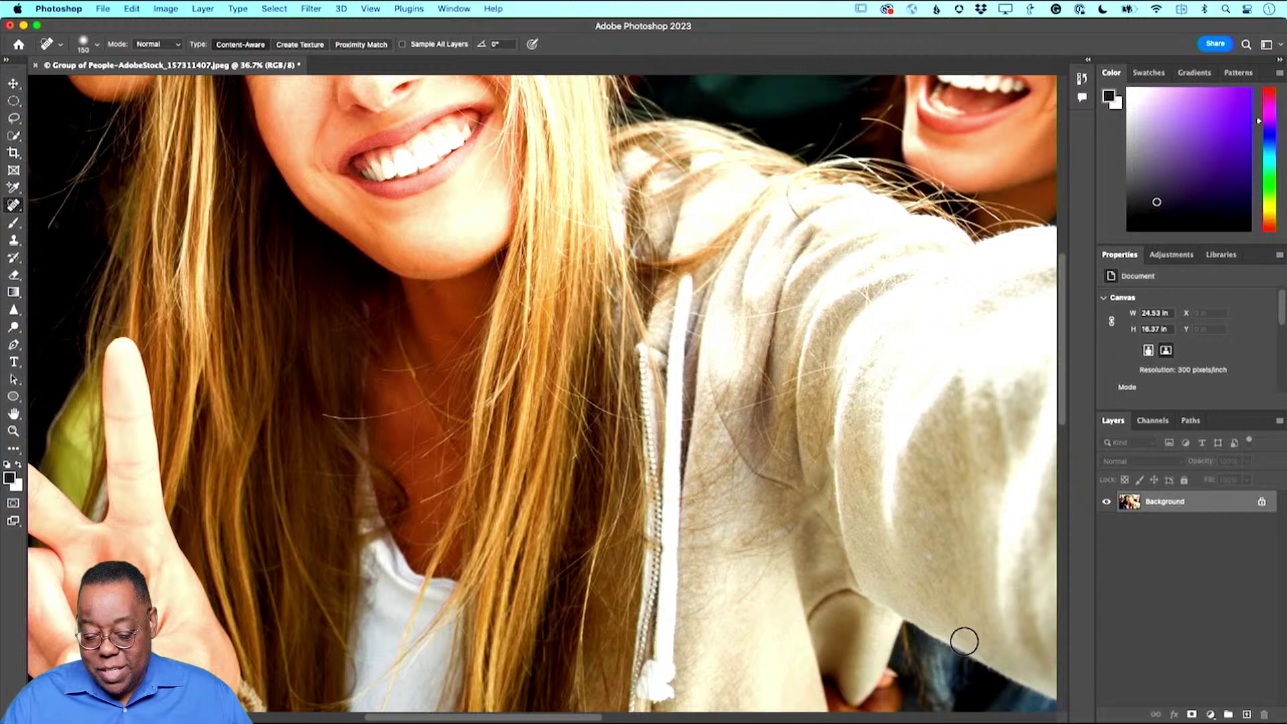
# Step: Compare the hoodie before and after healing by undoing and redoing the strokes
pyautogui.press('super+z')
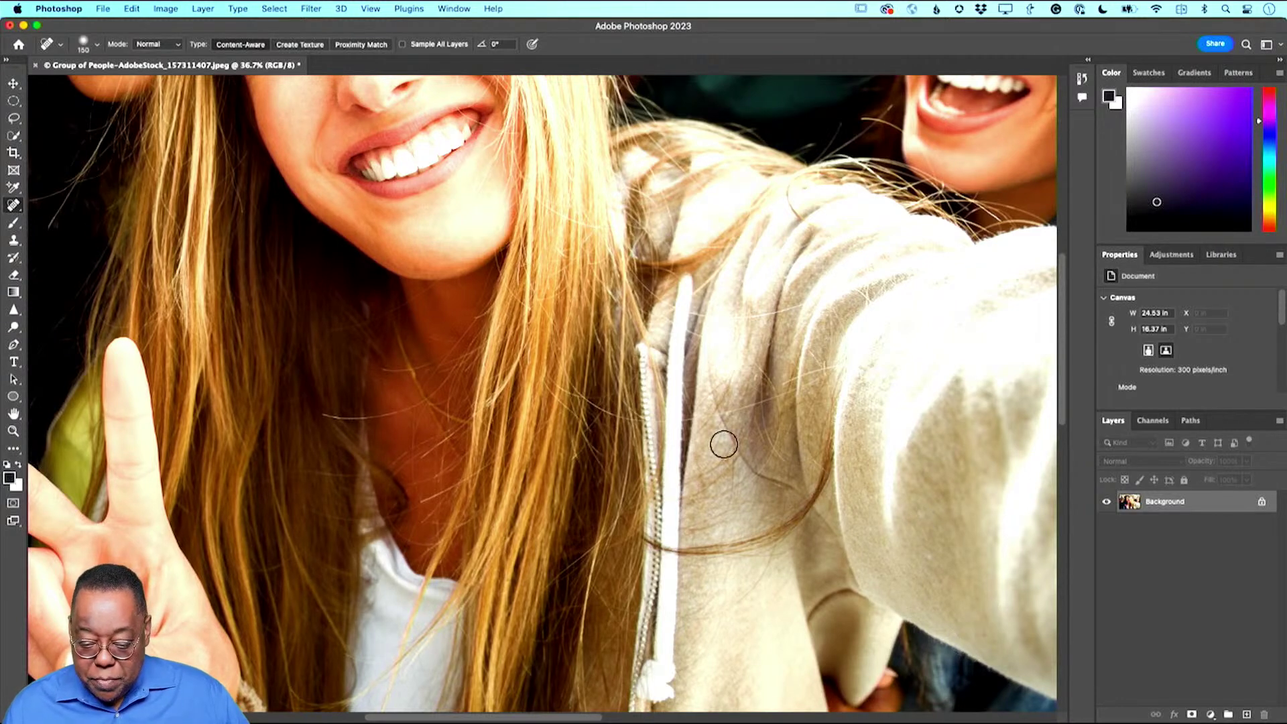
pyautogui.click(127, 9)
pyautogui.click(174, 37)
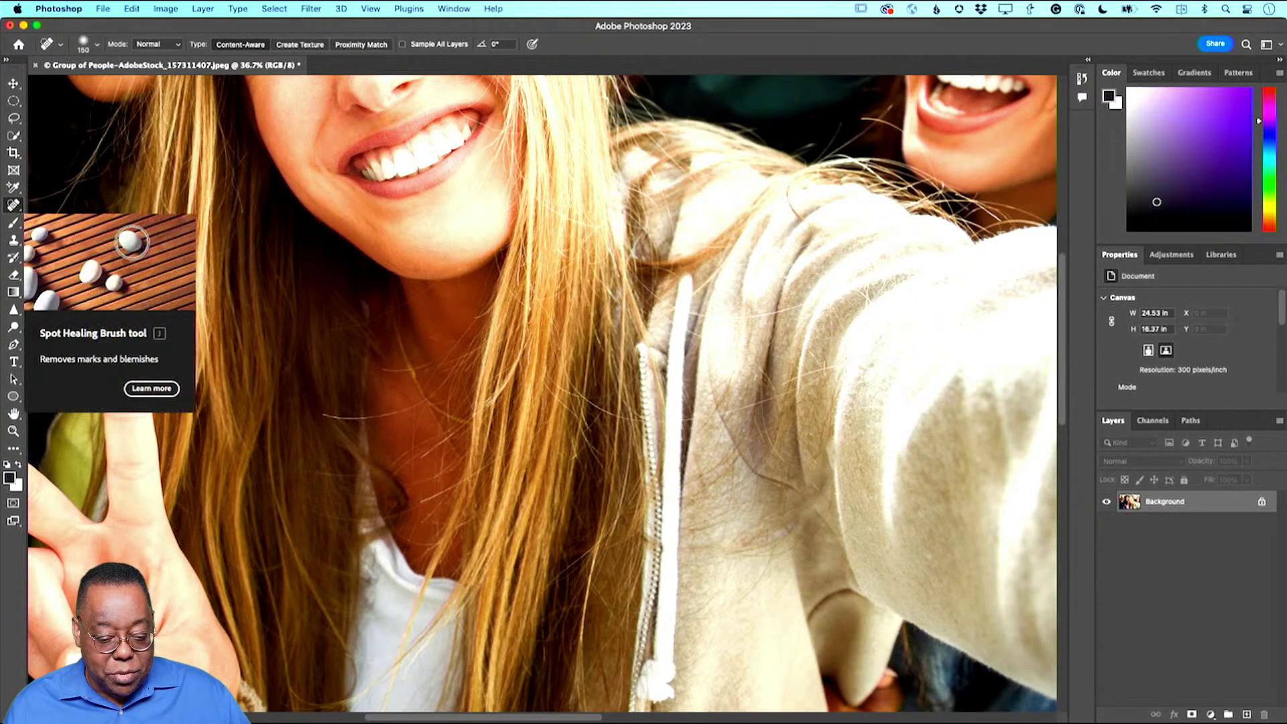
# Step: Clean up the remaining smudges beside the hoodie's sleeve fold with the Patch tool in Source mode, clearing each selection
pyautogui.click(13, 206)
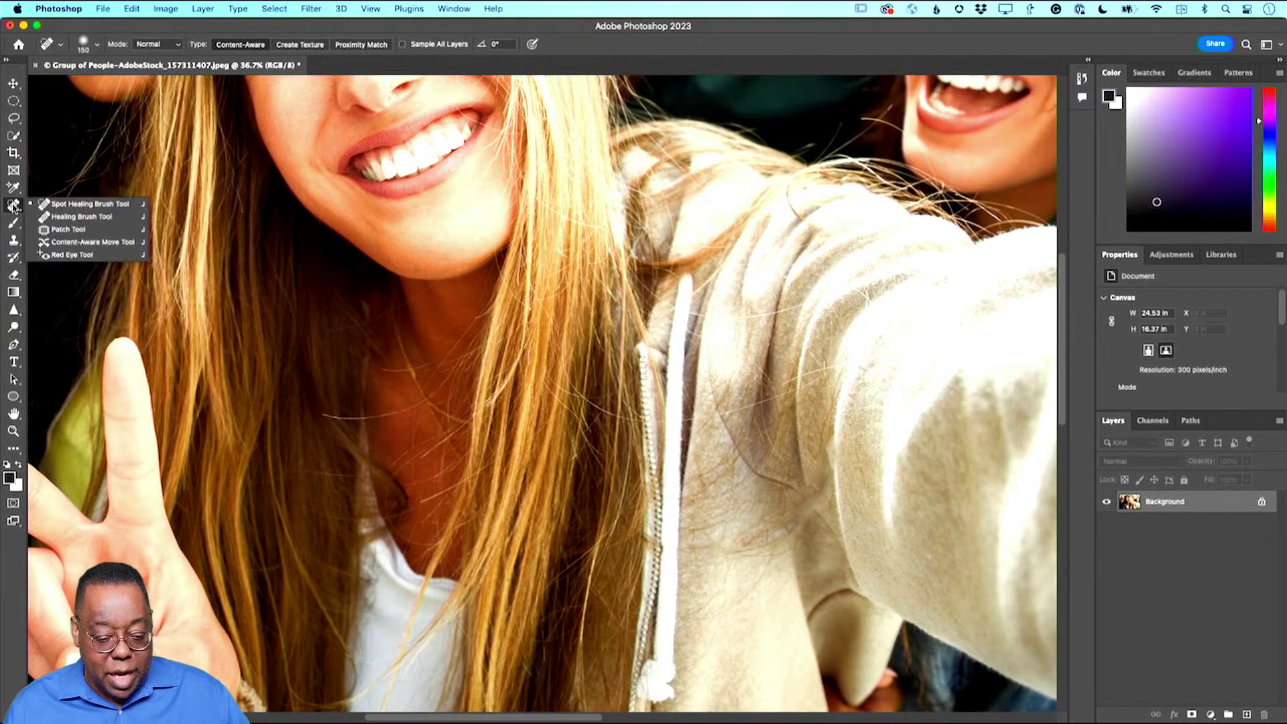
pyautogui.click(43, 229)
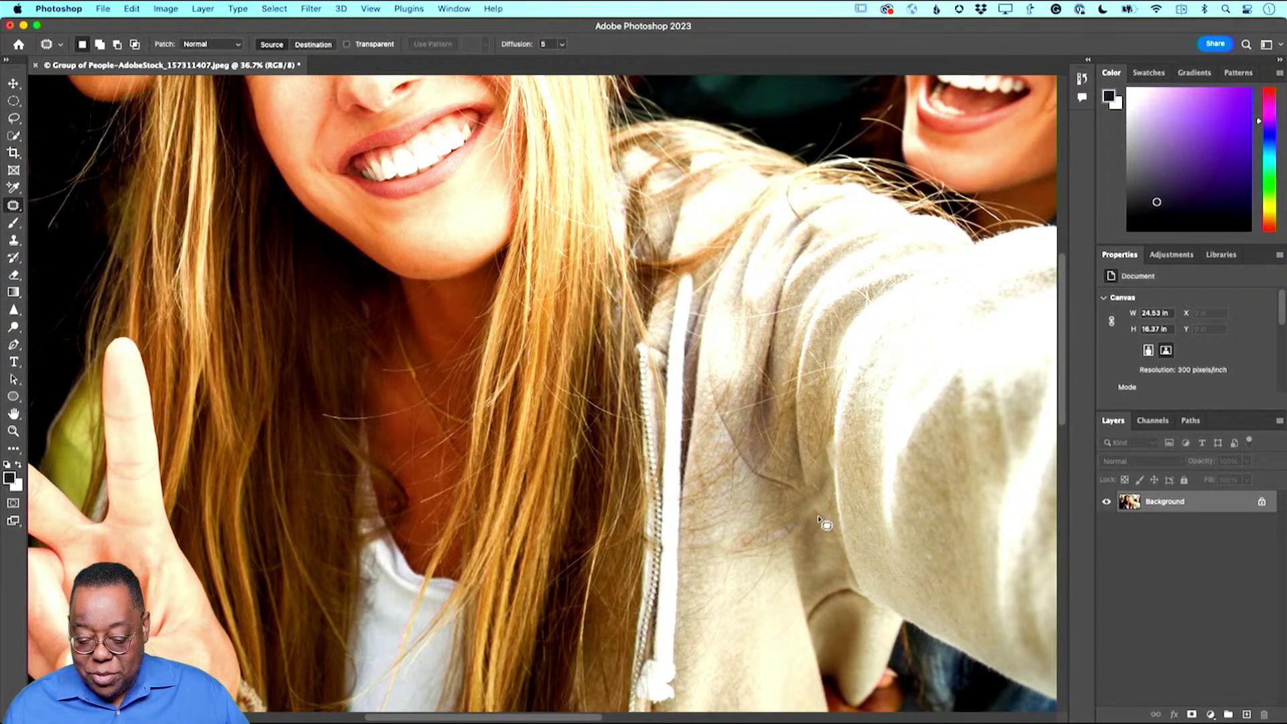
pyautogui.moveTo(829, 513)
pyautogui.mouseDown()
pyautogui.moveTo(795, 502)
pyautogui.moveTo(812, 520)
pyautogui.moveTo(829, 514)
pyautogui.moveTo(819, 511)
pyautogui.moveTo(842, 536)
pyautogui.moveTo(813, 482)
pyautogui.mouseUp()
pyautogui.press('super+d')
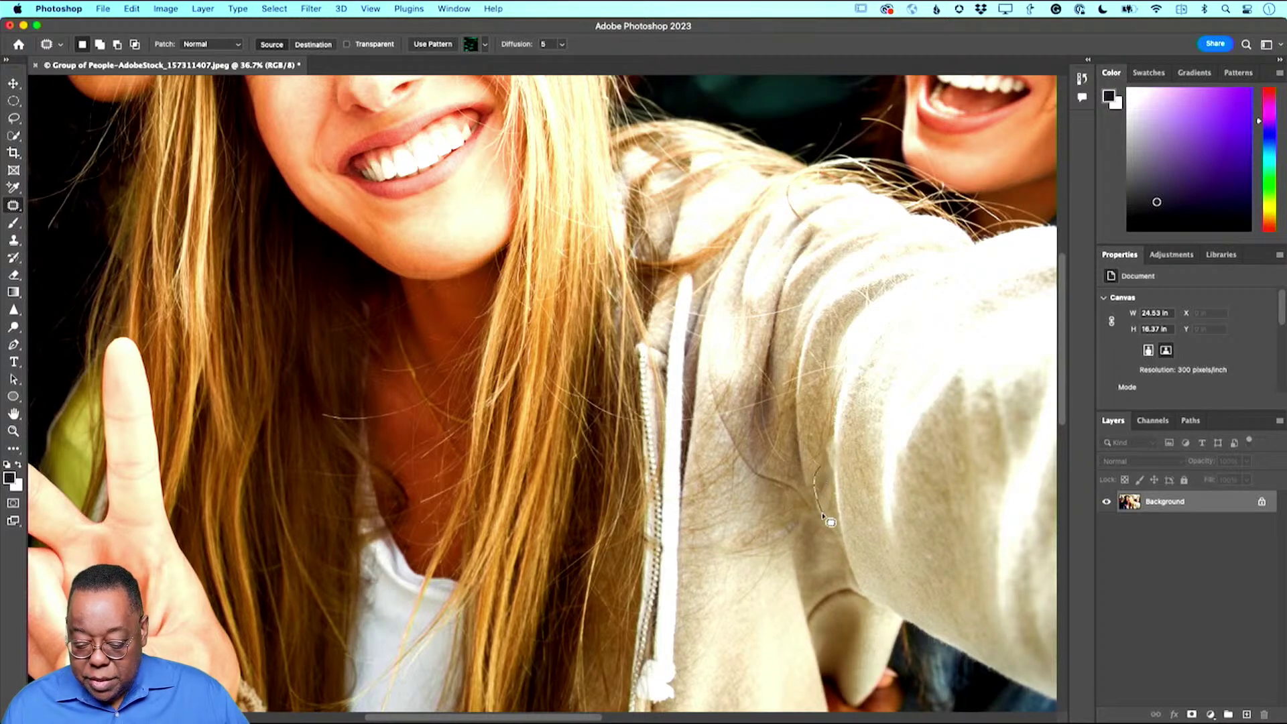
pyautogui.moveTo(826, 476); pyautogui.dragTo(814, 436)
pyautogui.press('super+d')
pyautogui.moveTo(800, 518)
pyautogui.mouseDown()
pyautogui.moveTo(777, 520)
pyautogui.moveTo(768, 539)
pyautogui.moveTo(797, 550)
pyautogui.moveTo(813, 526)
pyautogui.moveTo(801, 518)
pyautogui.mouseUp()
pyautogui.moveTo(801, 574)
pyautogui.mouseDown()
pyautogui.moveTo(798, 588)
pyautogui.moveTo(774, 544)
pyautogui.moveTo(759, 566)
pyautogui.moveTo(778, 576)
pyautogui.moveTo(789, 556)
pyautogui.moveTo(780, 604)
pyautogui.moveTo(741, 606)
pyautogui.moveTo(770, 605)
pyautogui.mouseUp()
pyautogui.hotkey('ctrl', 'd')
pyautogui.hotkey('ctrl', 'd')
pyautogui.click(769, 614)
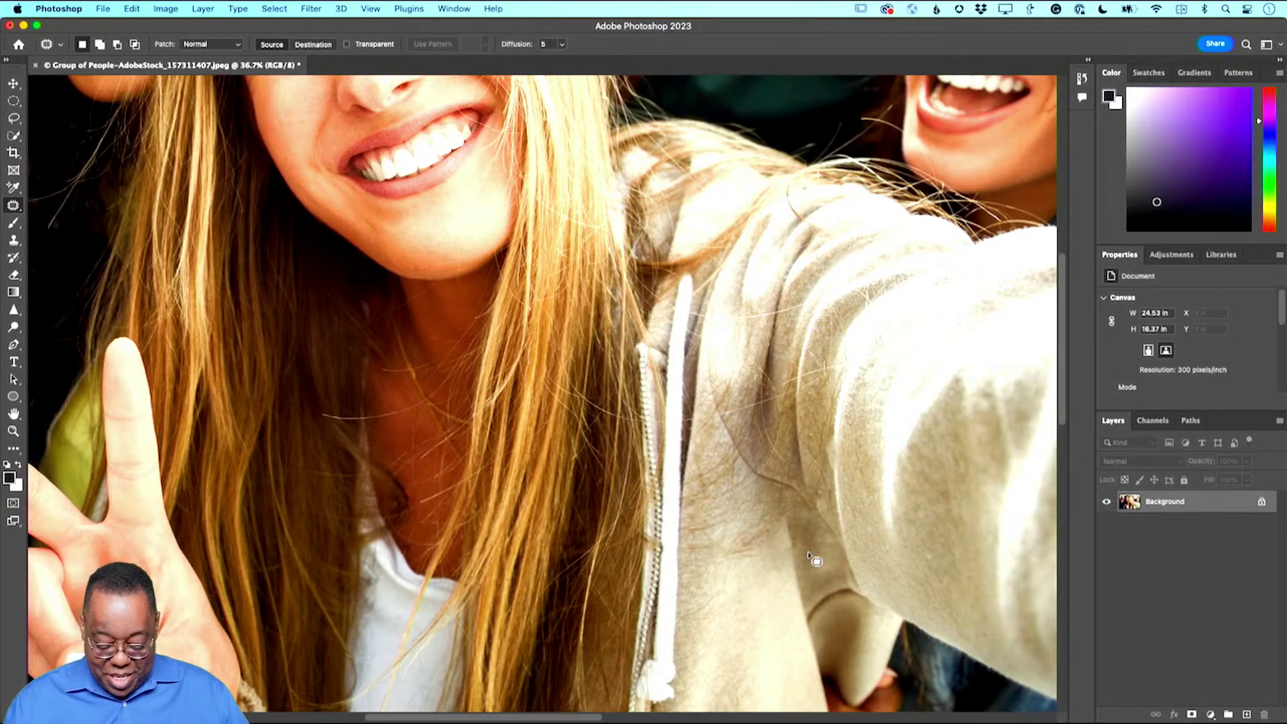
# Step: Fit the whole photo on screen, and zoom in on the blonde woman's face to 60.8% to examine the hair over her eye and cheek
pyautogui.press('super+0')
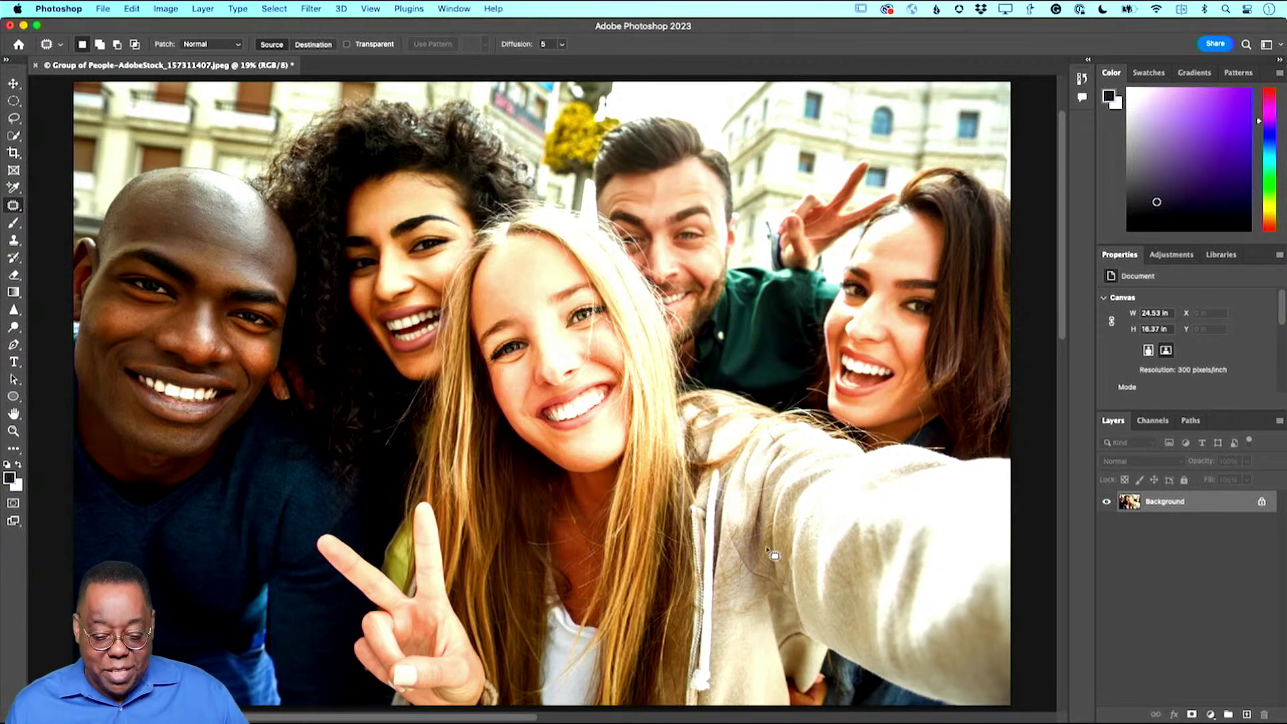
pyautogui.press('z')
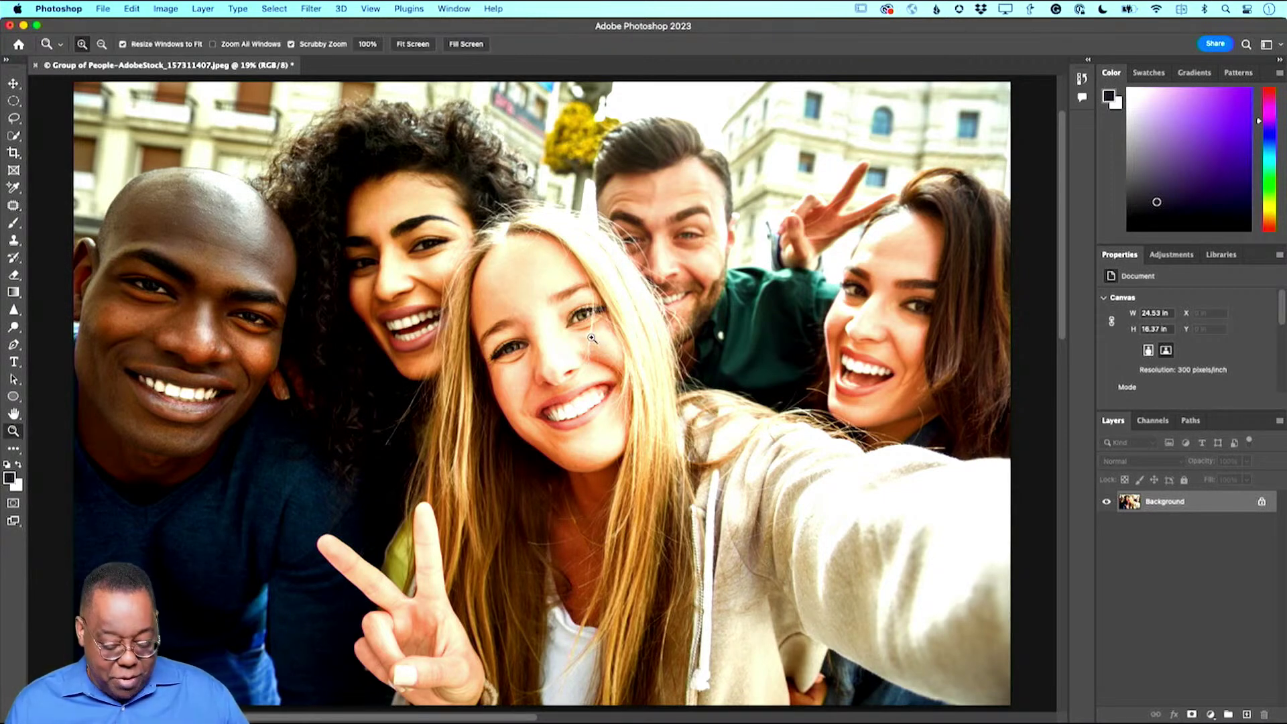
pyautogui.moveTo(586, 329); pyautogui.dragTo(650, 390)
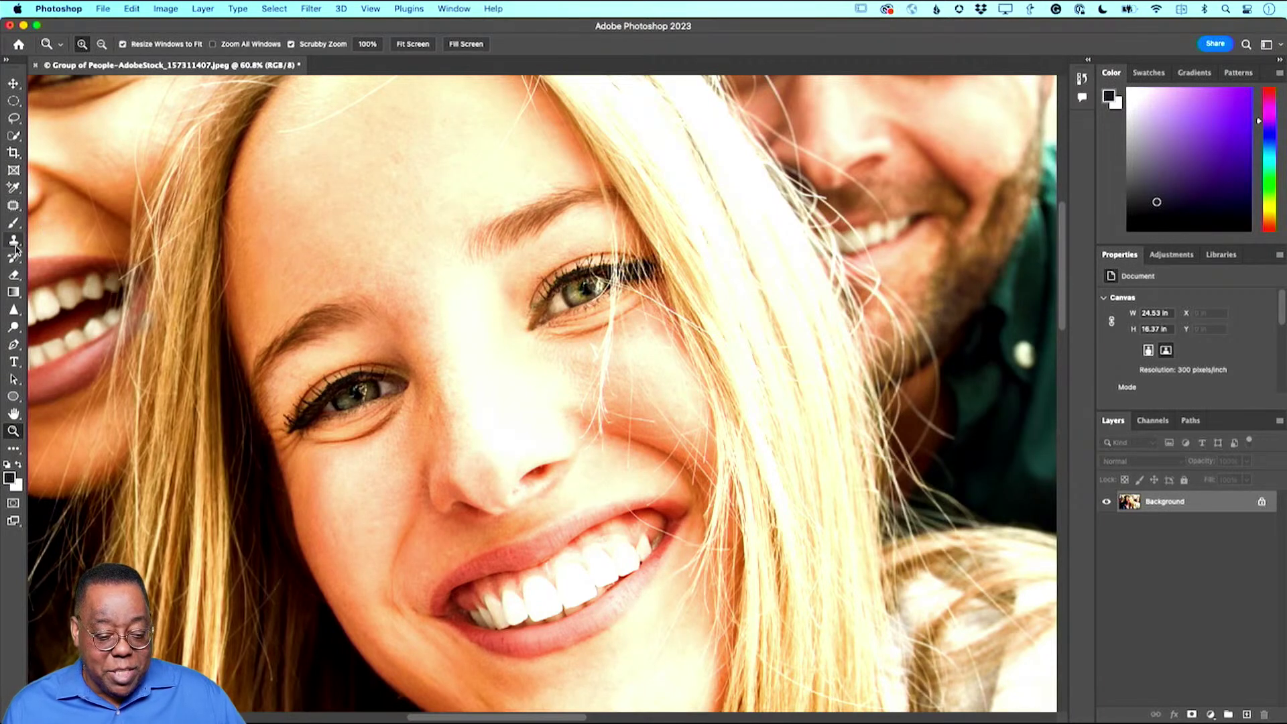
# Step: Switch to the Spot Healing Brush and fit the whole group photo on screen
pyautogui.click(13, 205)
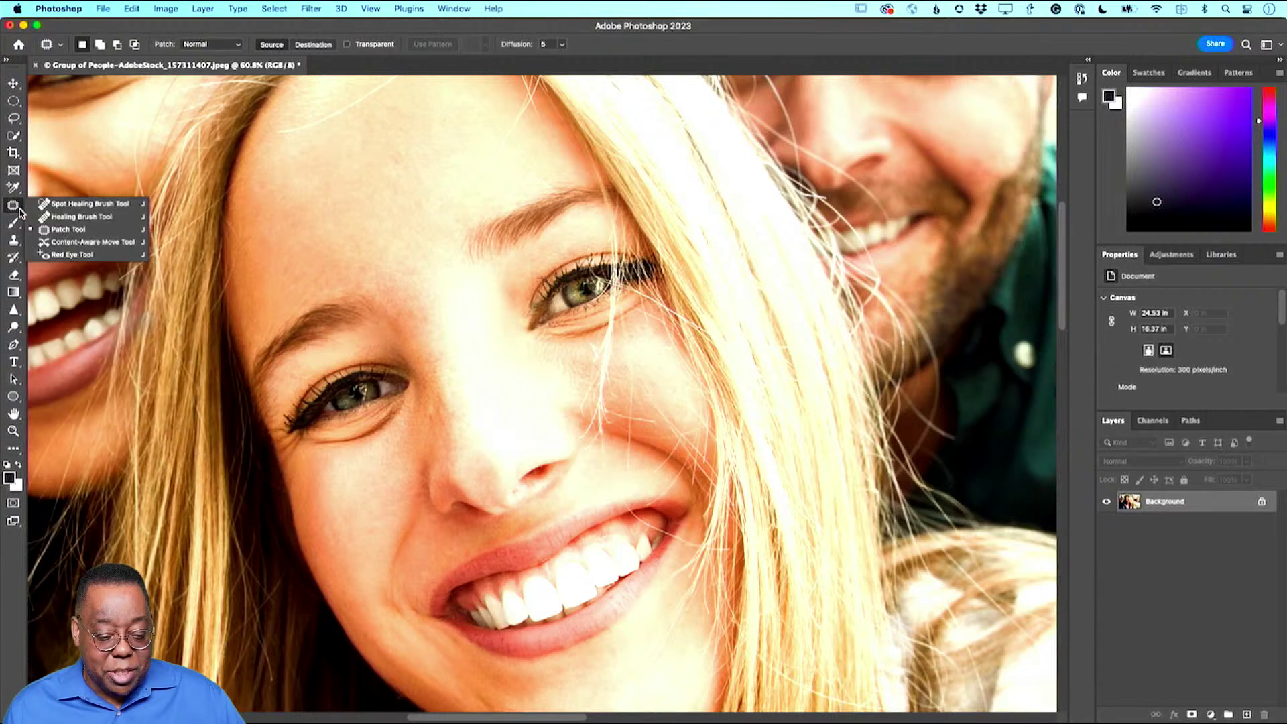
pyautogui.click(70, 202)
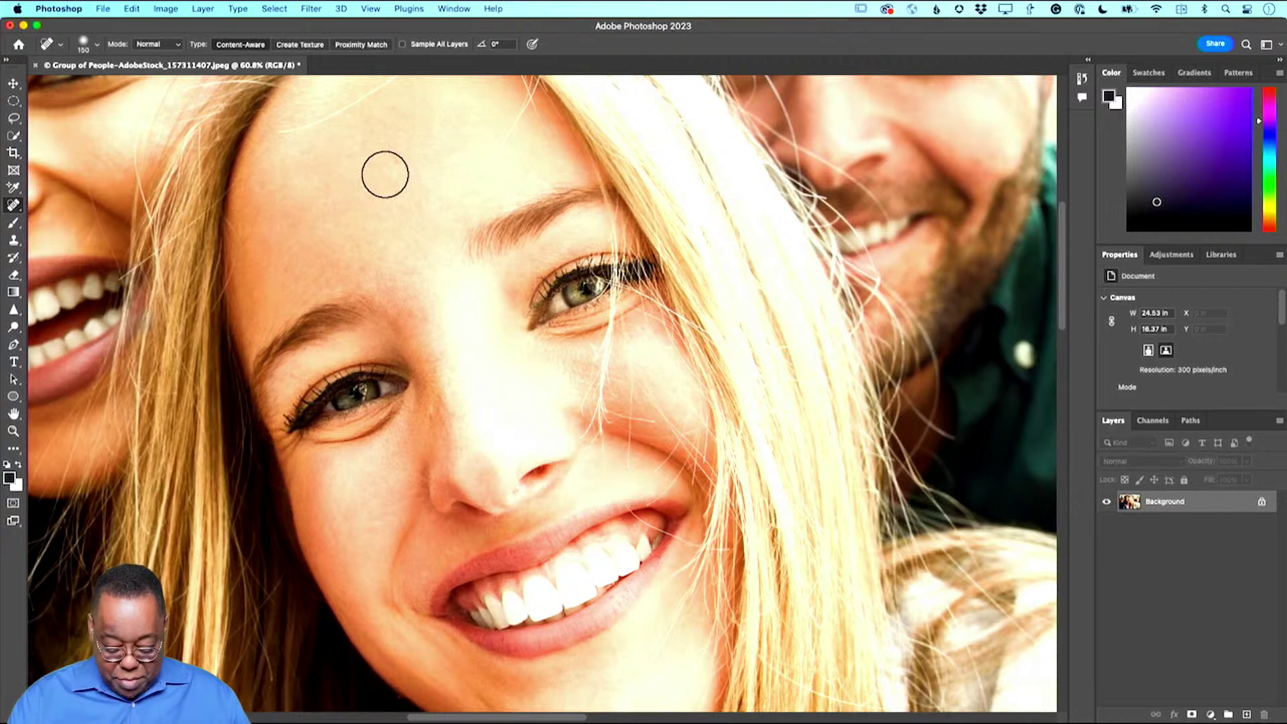
pyautogui.press('super+0')
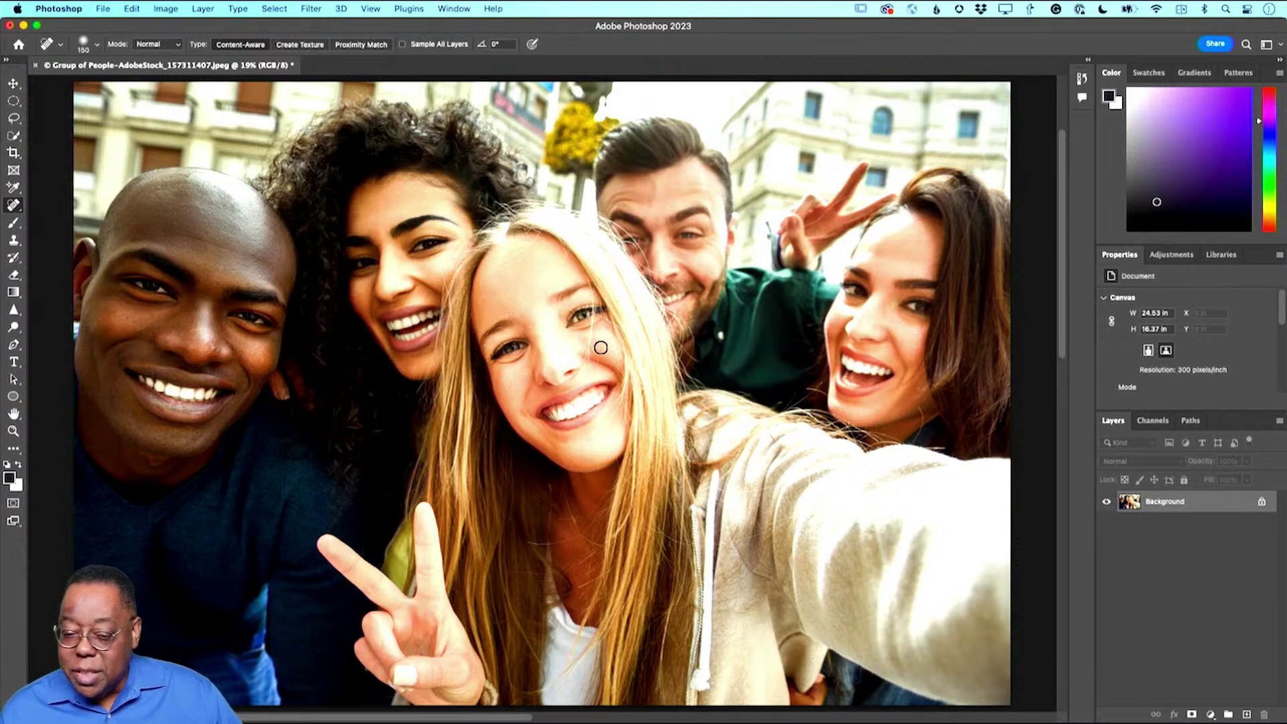
# Step: Close the group photo without saving its changes, and open the moon image from the Photoshop Crash Course folder in Finder
pyautogui.press('super+w')
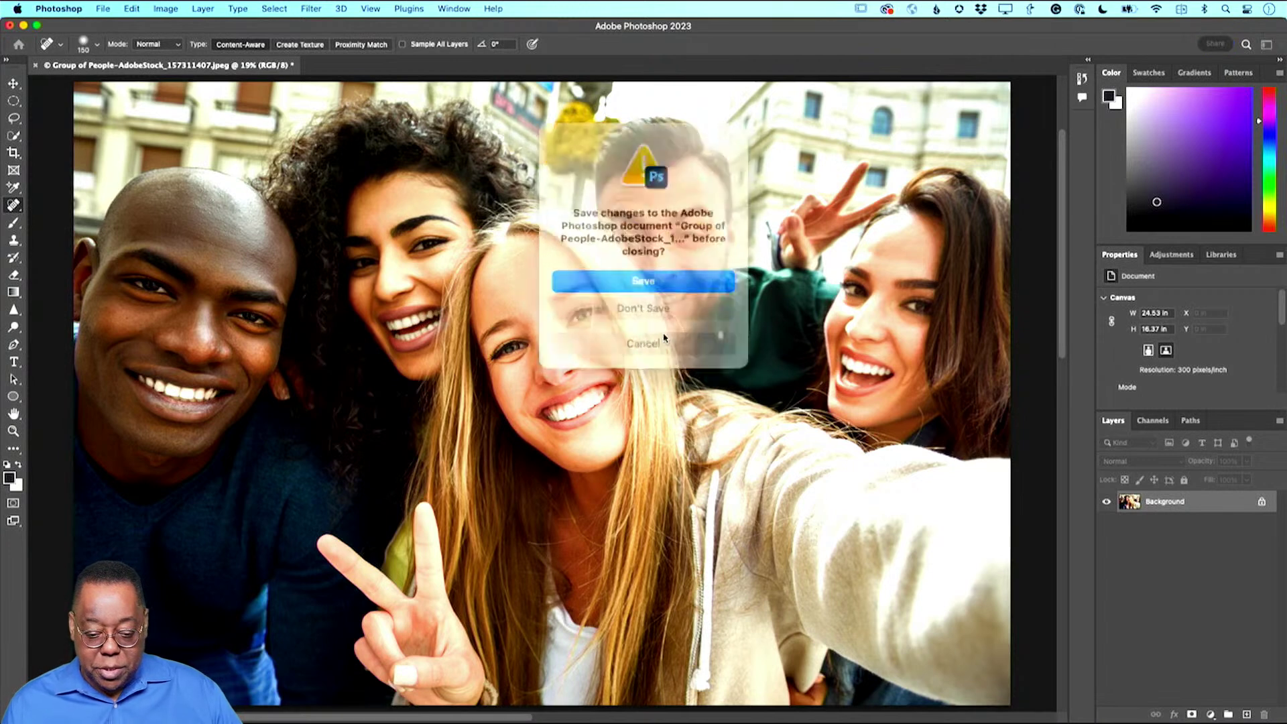
pyautogui.click(645, 302)
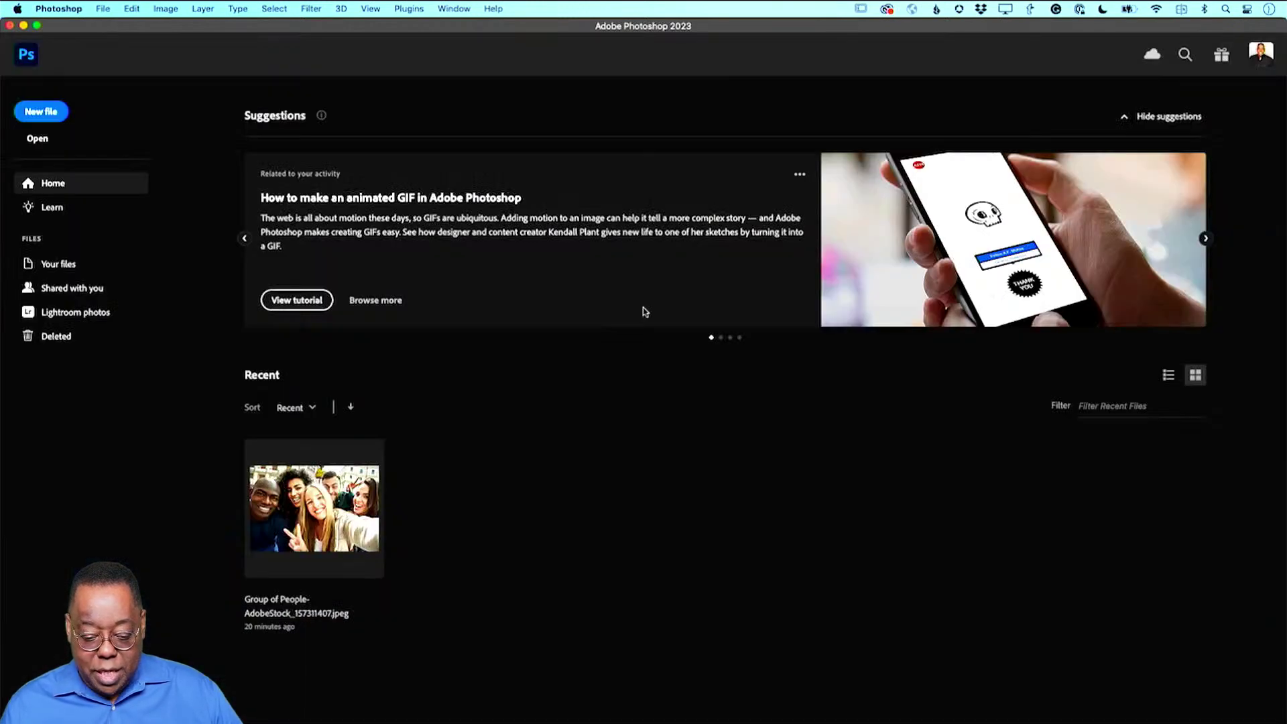
pyautogui.press('super+Tab')
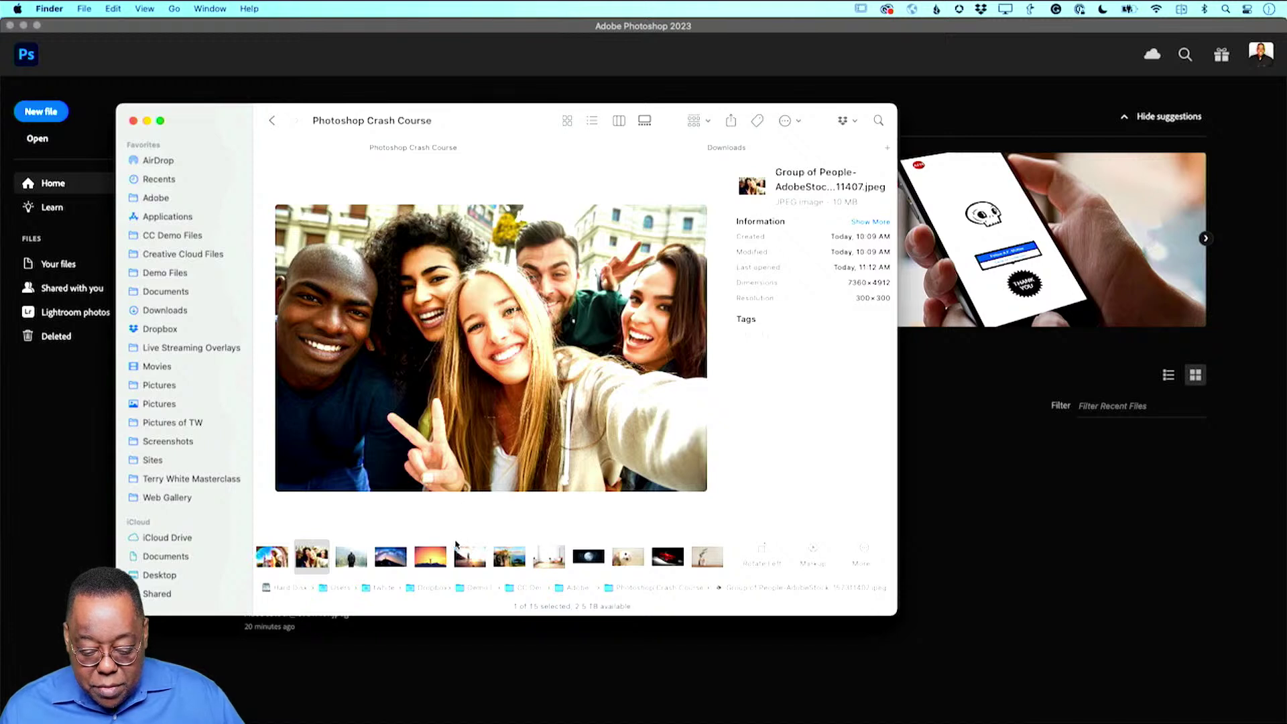
pyautogui.doubleClick(591, 557)
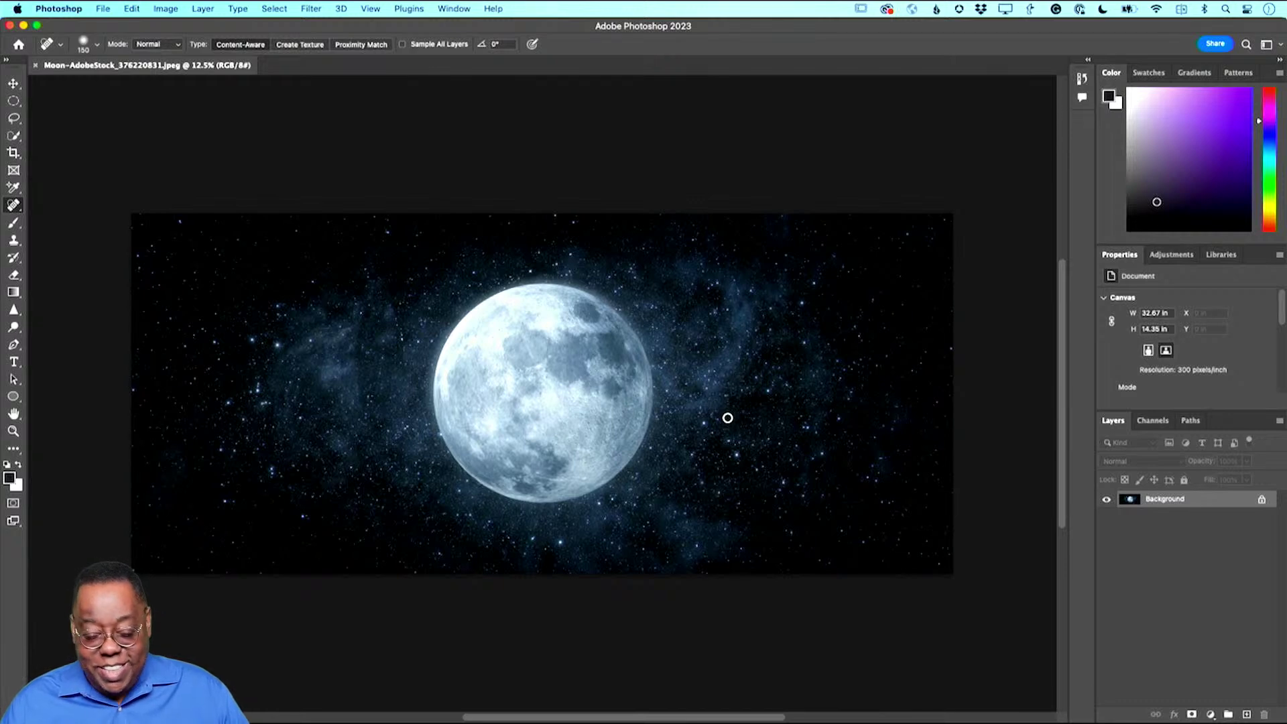
# Step: Select the moon with the Elliptical Marquee tool, drawing a circle around it and shifting it to fit the moon's edge
pyautogui.click(13, 101)
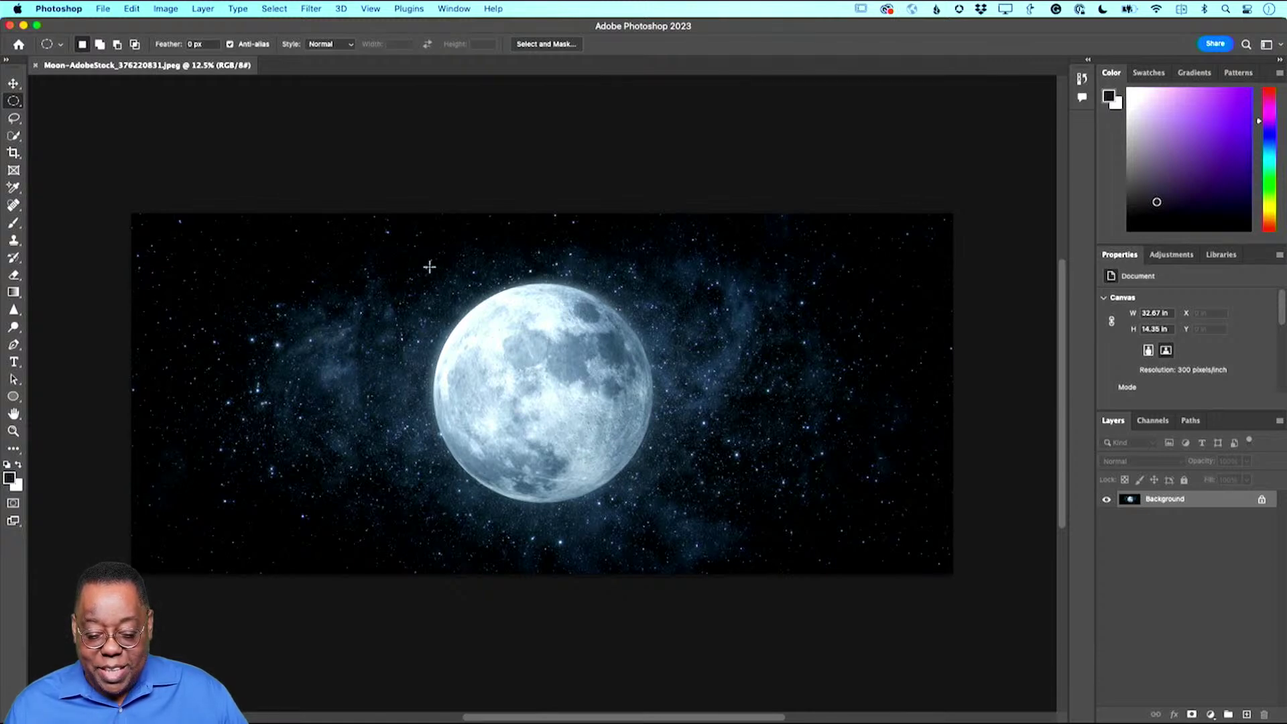
pyautogui.moveTo(429, 267); pyautogui.dragTo(654, 500)
pyautogui.moveTo(447, 287); pyautogui.dragTo(663, 512)
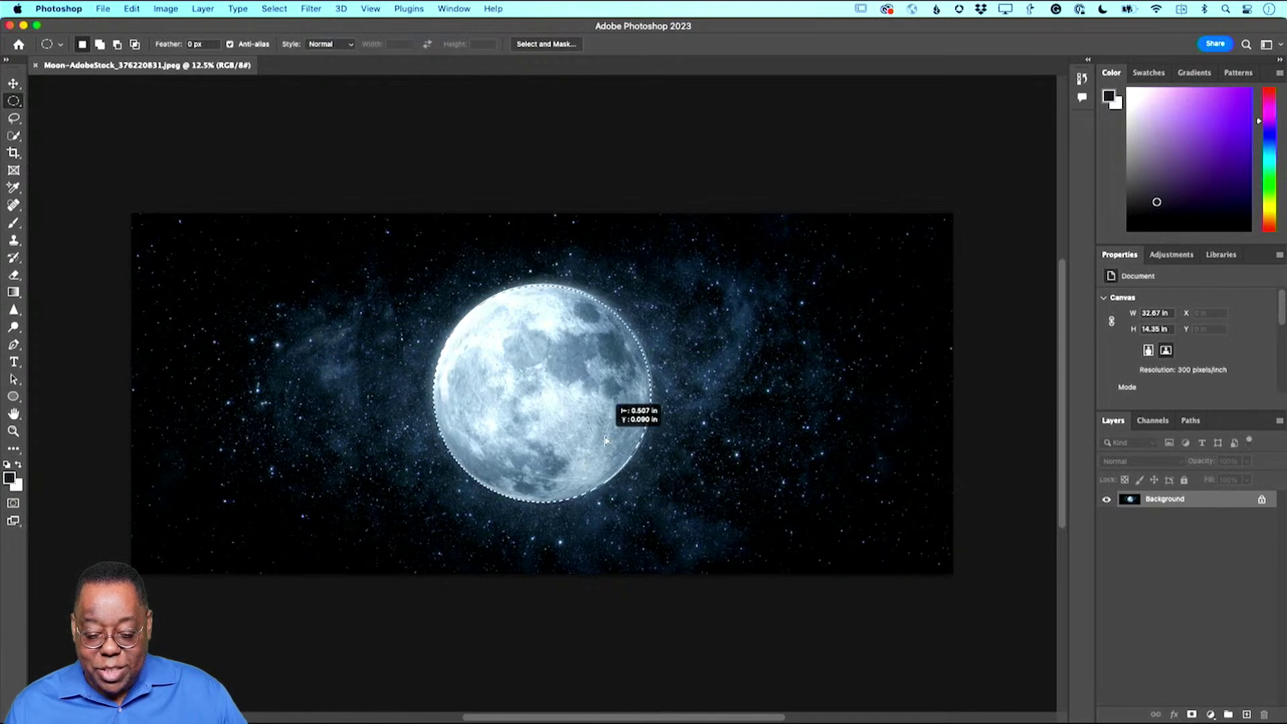
pyautogui.moveTo(605, 440); pyautogui.dragTo(605, 441)
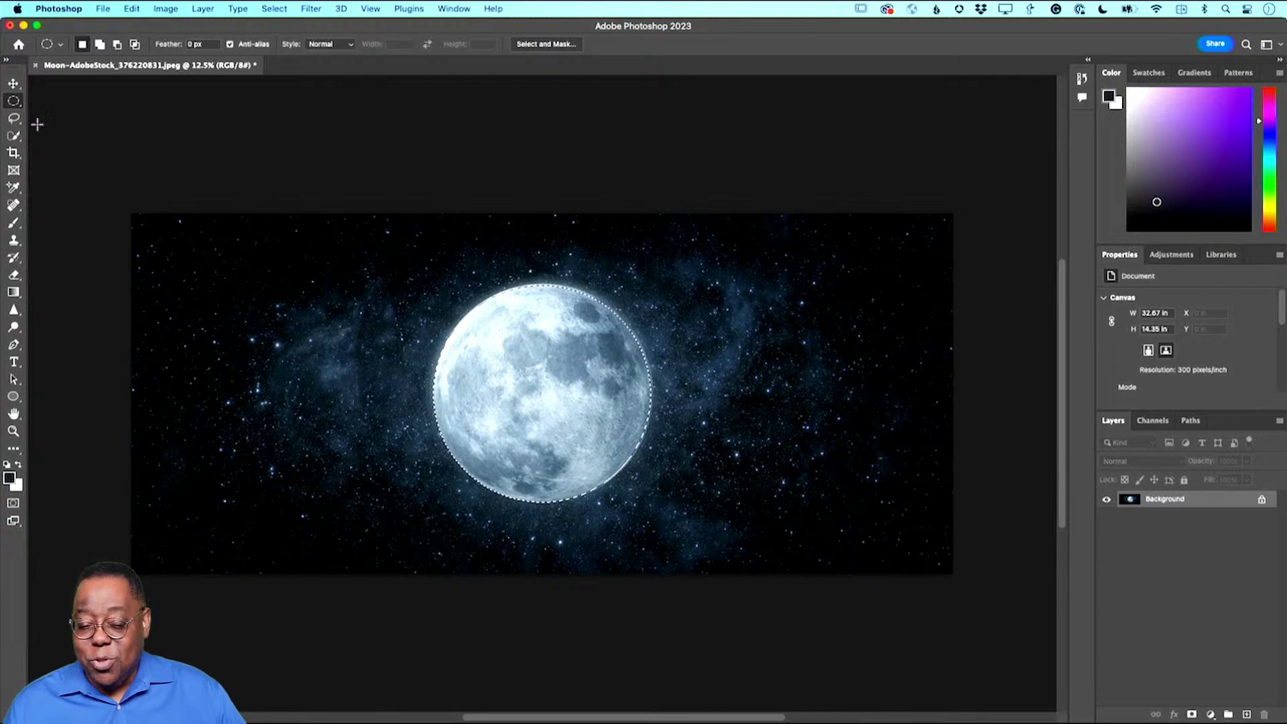
pyautogui.click(13, 84)
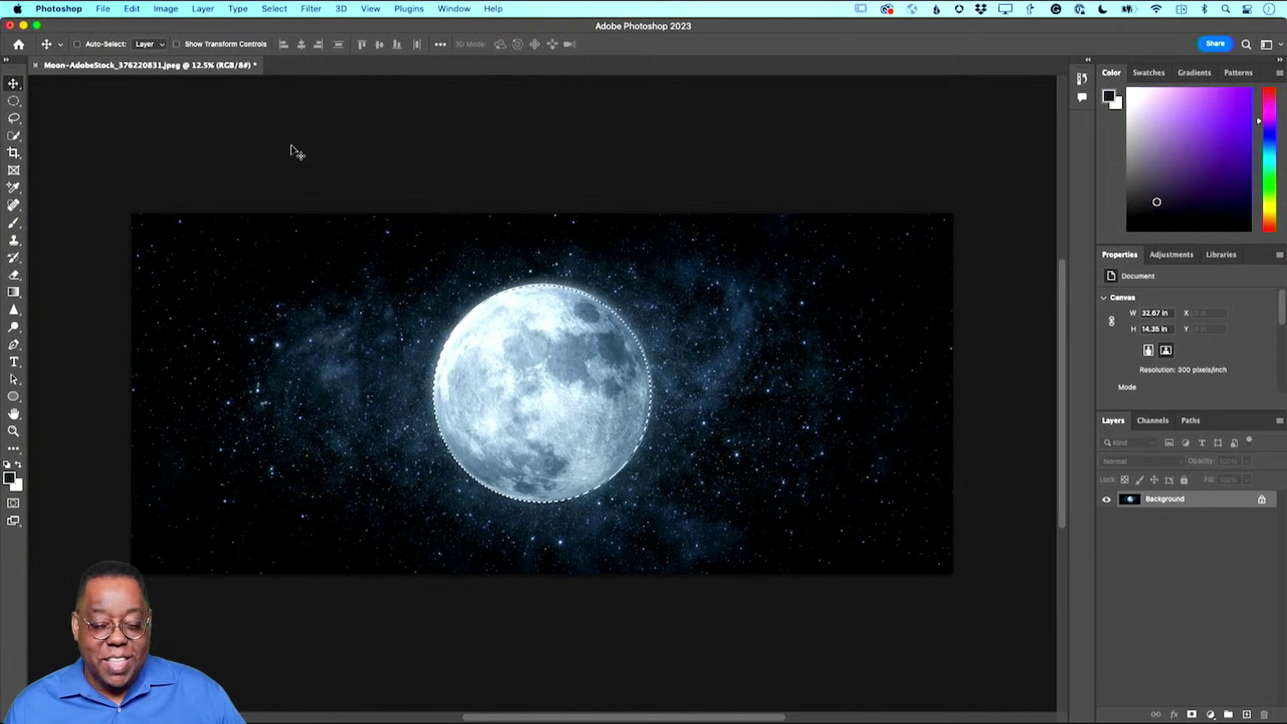
pyautogui.click(272, 7)
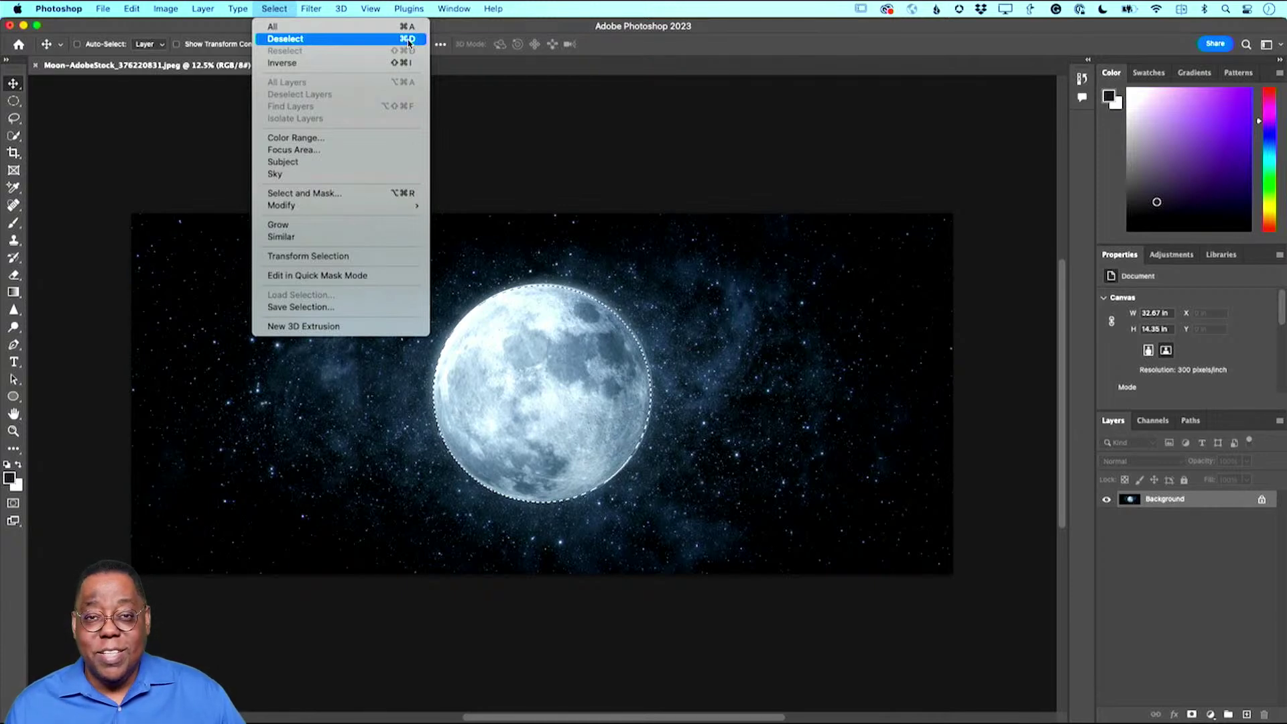
pyautogui.click(312, 9)
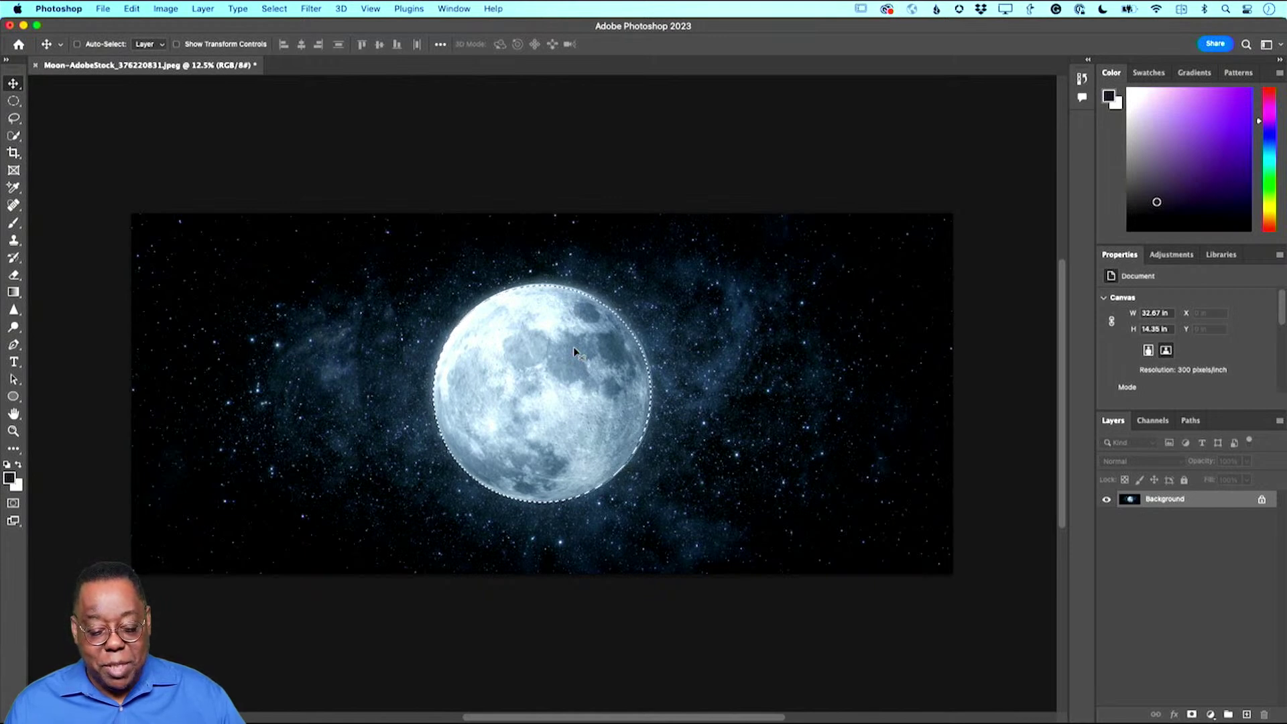
# Step: Switch to the Burn tool and enlarge its brush to 700 px
pyautogui.click(14, 327)
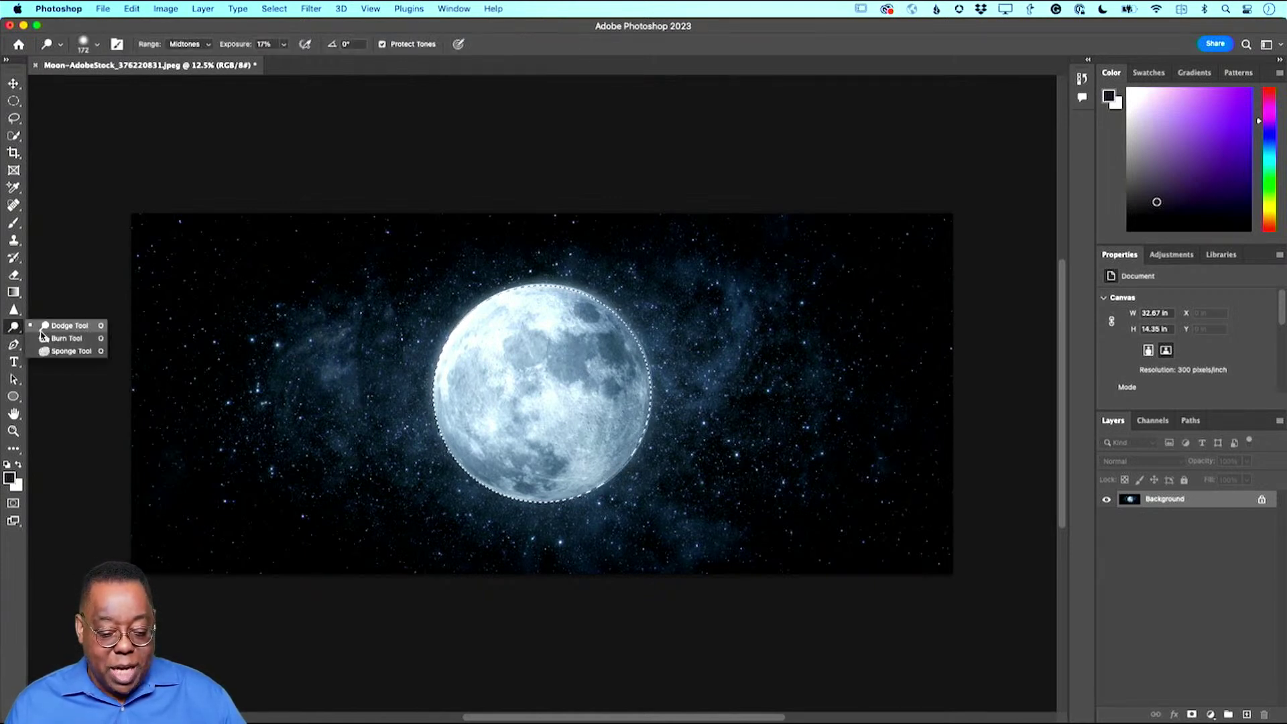
pyautogui.click(47, 339)
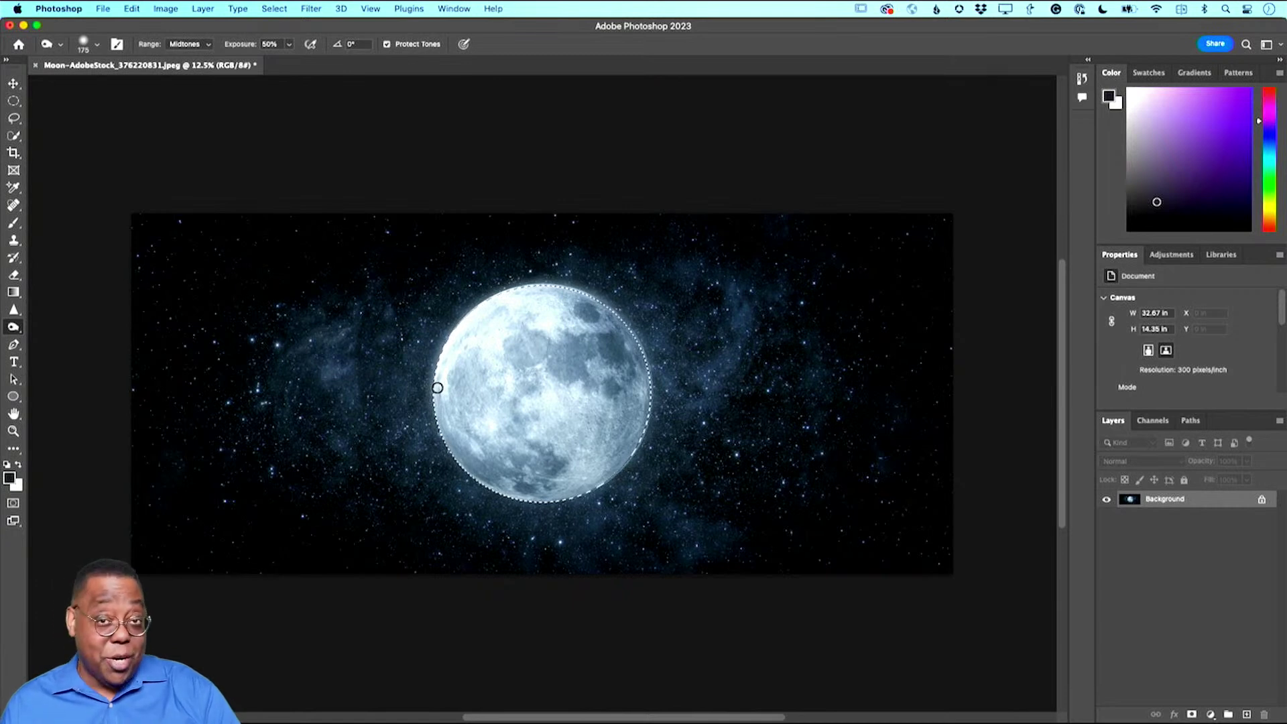
pyautogui.press(']')
pyautogui.press(']')
pyautogui.press(']')
pyautogui.press(']')
pyautogui.press(']')
pyautogui.press(']')
pyautogui.press(']')
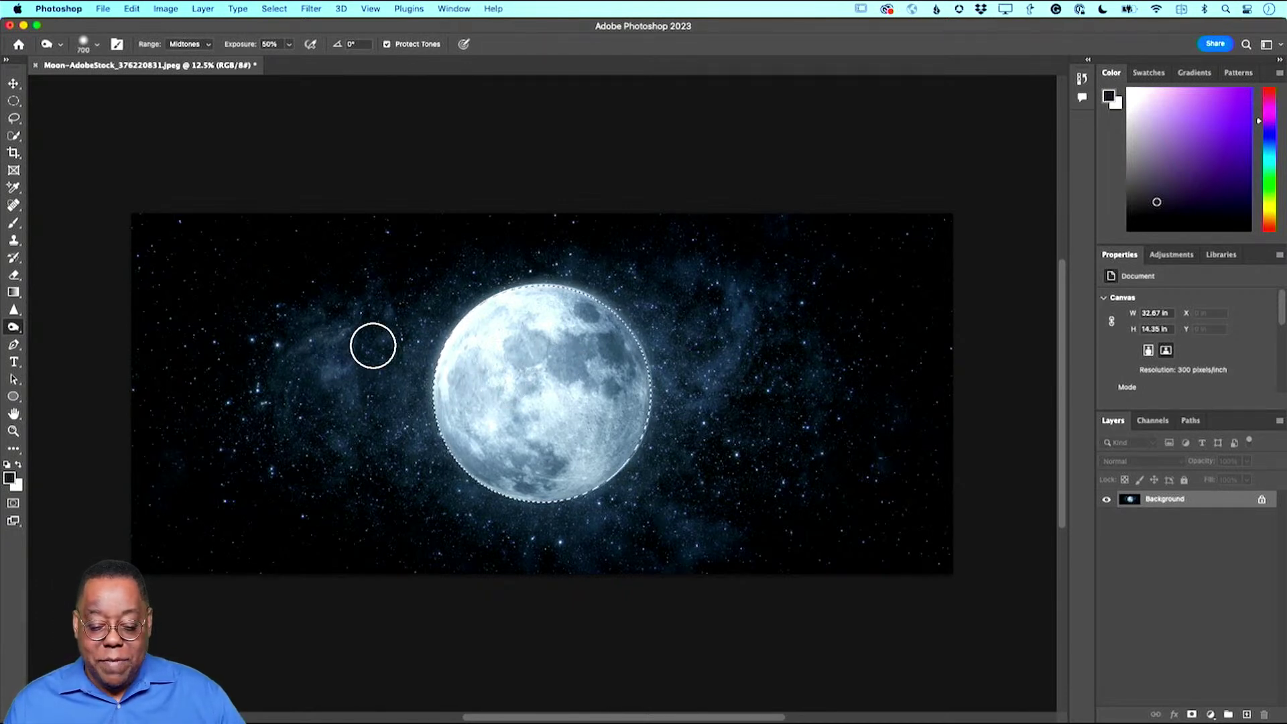
# Step: Burn a dark horizontal band across the middle of the selected moon at 50% exposure, and undo the strokes
pyautogui.moveTo(313, 350)
pyautogui.mouseDown()
pyautogui.moveTo(364, 360)
pyautogui.moveTo(317, 375)
pyautogui.moveTo(393, 320)
pyautogui.moveTo(376, 343)
pyautogui.moveTo(391, 344)
pyautogui.moveTo(331, 382)
pyautogui.moveTo(341, 401)
pyautogui.moveTo(315, 384)
pyautogui.moveTo(298, 393)
pyautogui.moveTo(388, 373)
pyautogui.moveTo(289, 375)
pyautogui.moveTo(454, 327)
pyautogui.moveTo(359, 339)
pyautogui.moveTo(331, 321)
pyautogui.moveTo(335, 342)
pyautogui.moveTo(300, 349)
pyautogui.moveTo(309, 385)
pyautogui.moveTo(327, 379)
pyautogui.moveTo(328, 404)
pyautogui.moveTo(316, 370)
pyautogui.mouseUp()
pyautogui.moveTo(624, 381)
pyautogui.mouseDown()
pyautogui.moveTo(704, 382)
pyautogui.moveTo(291, 407)
pyautogui.moveTo(732, 390)
pyautogui.moveTo(303, 394)
pyautogui.moveTo(669, 393)
pyautogui.moveTo(550, 397)
pyautogui.mouseUp()
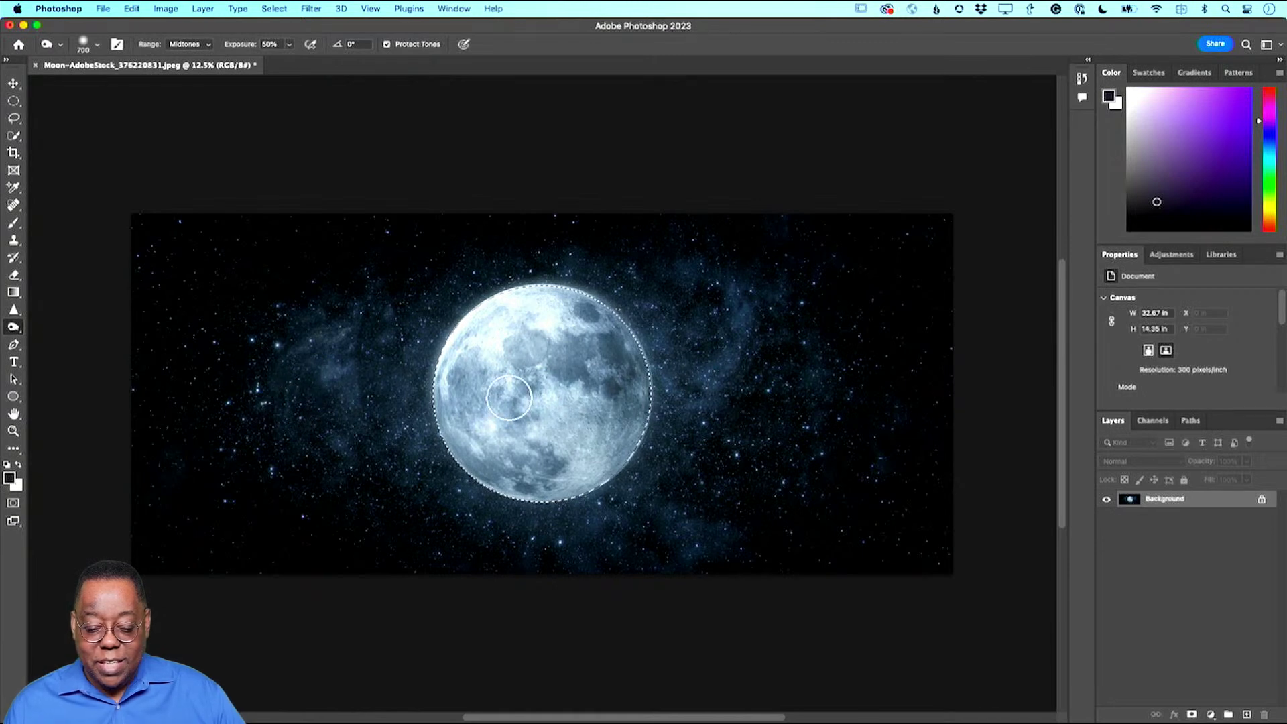
pyautogui.moveTo(638, 382)
pyautogui.mouseDown()
pyautogui.moveTo(282, 404)
pyautogui.moveTo(727, 387)
pyautogui.moveTo(301, 402)
pyautogui.moveTo(582, 406)
pyautogui.moveTo(782, 388)
pyautogui.moveTo(308, 405)
pyautogui.moveTo(343, 392)
pyautogui.moveTo(871, 385)
pyautogui.moveTo(335, 399)
pyautogui.moveTo(844, 362)
pyautogui.moveTo(337, 405)
pyautogui.mouseUp()
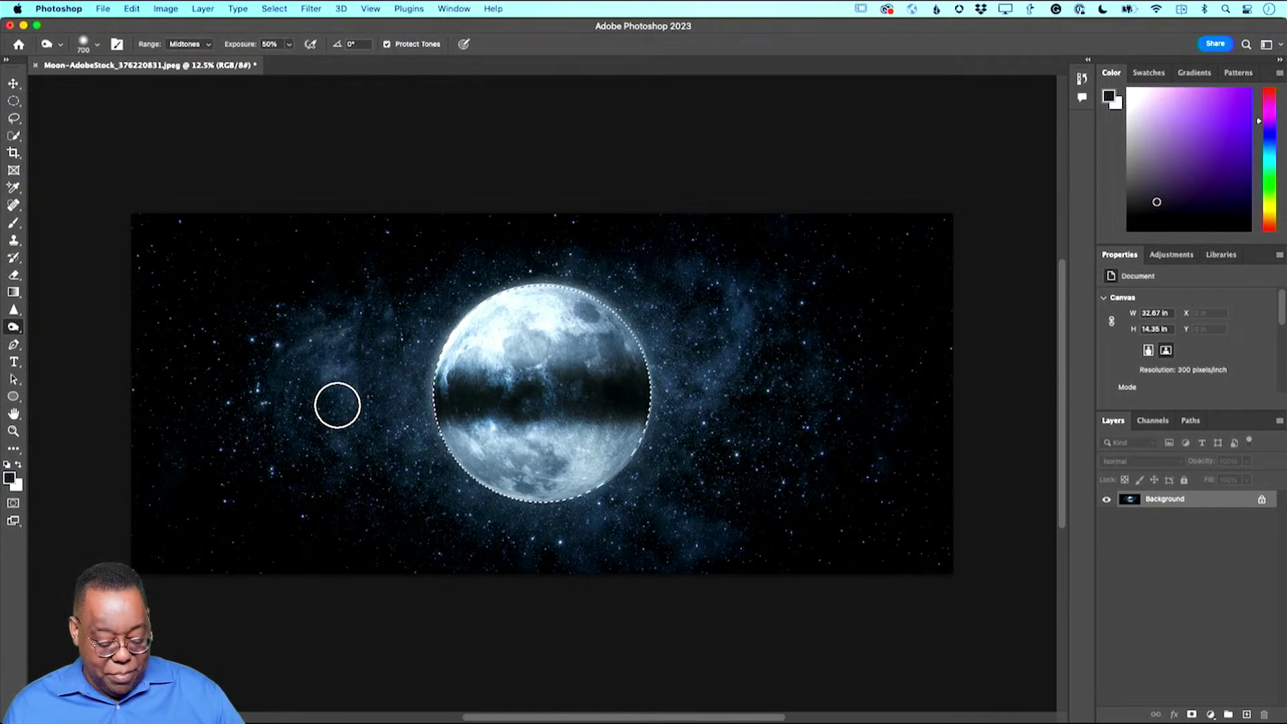
pyautogui.press('super+z')
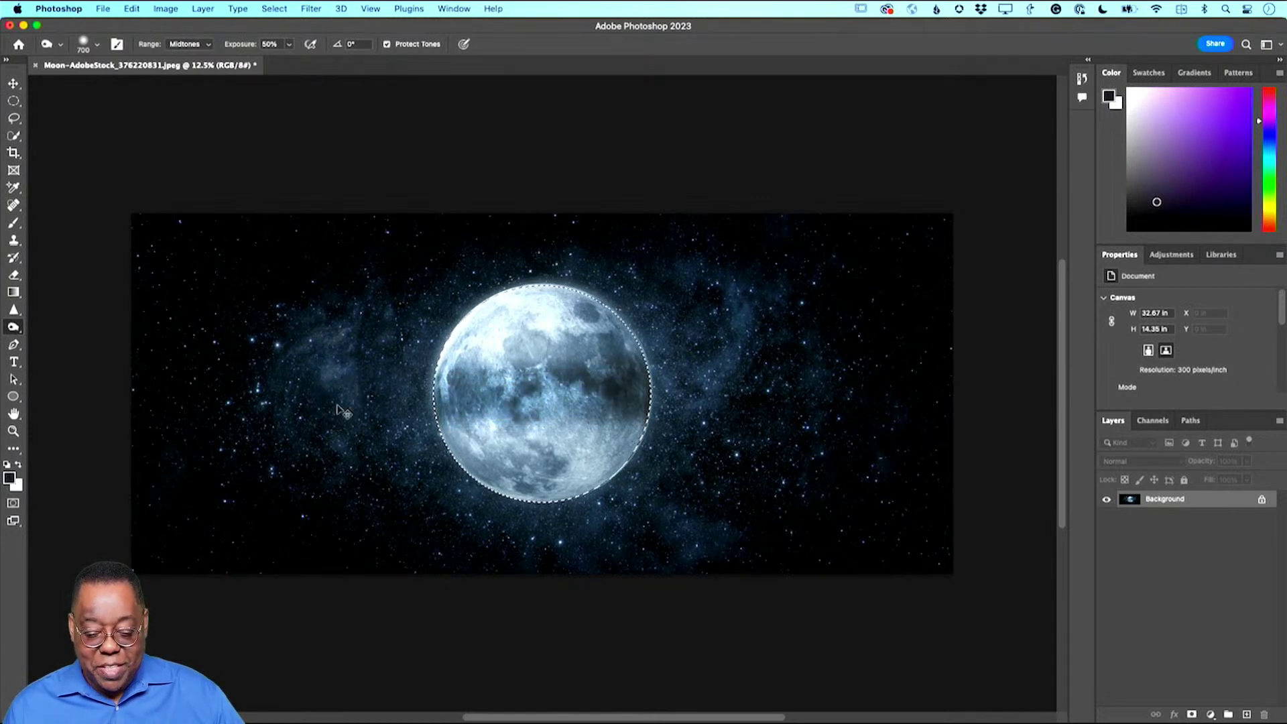
pyautogui.press('super+shift+z')
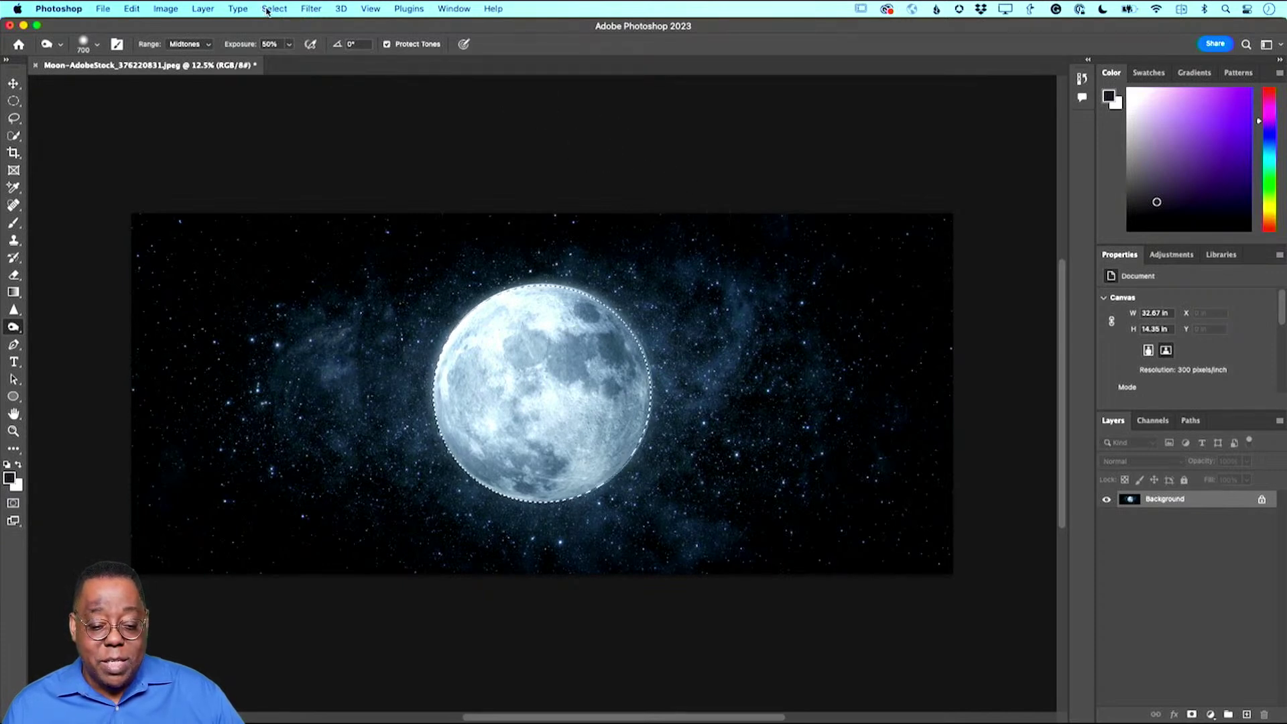
# Step: Try an Exposure adjustment on the selected moon and cancel it
pyautogui.click(165, 8)
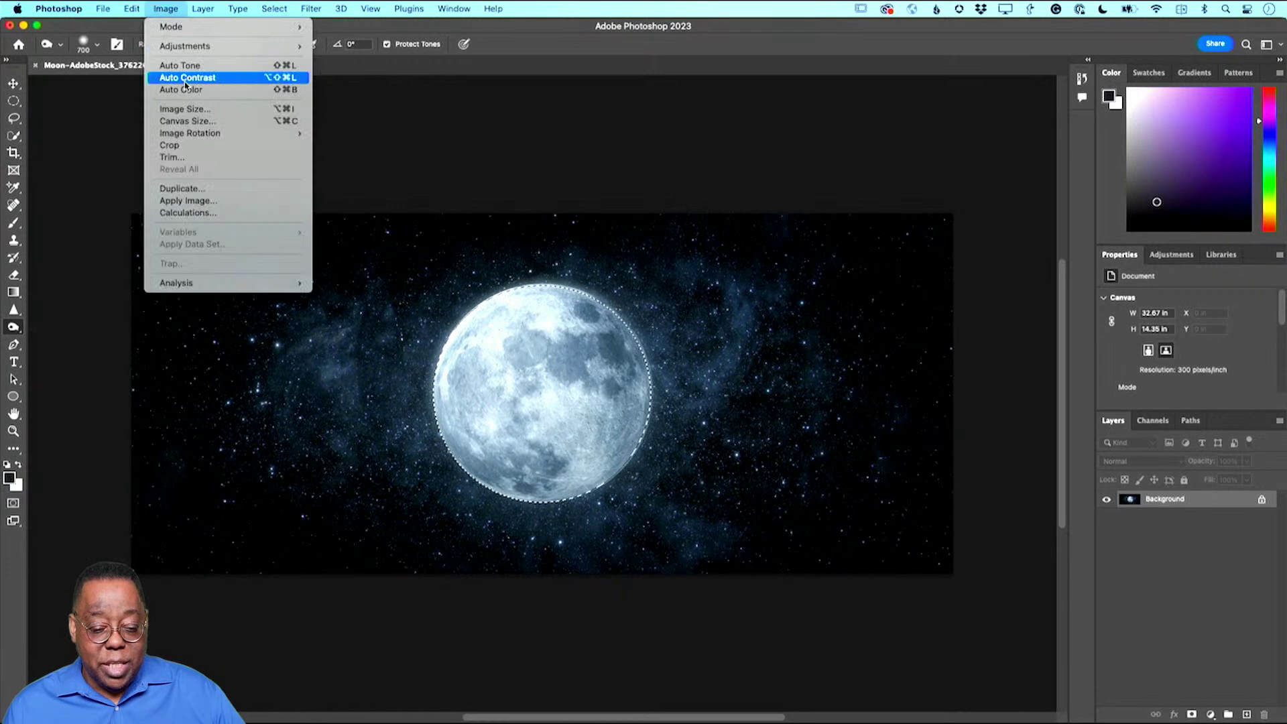
pyautogui.moveTo(225, 45)
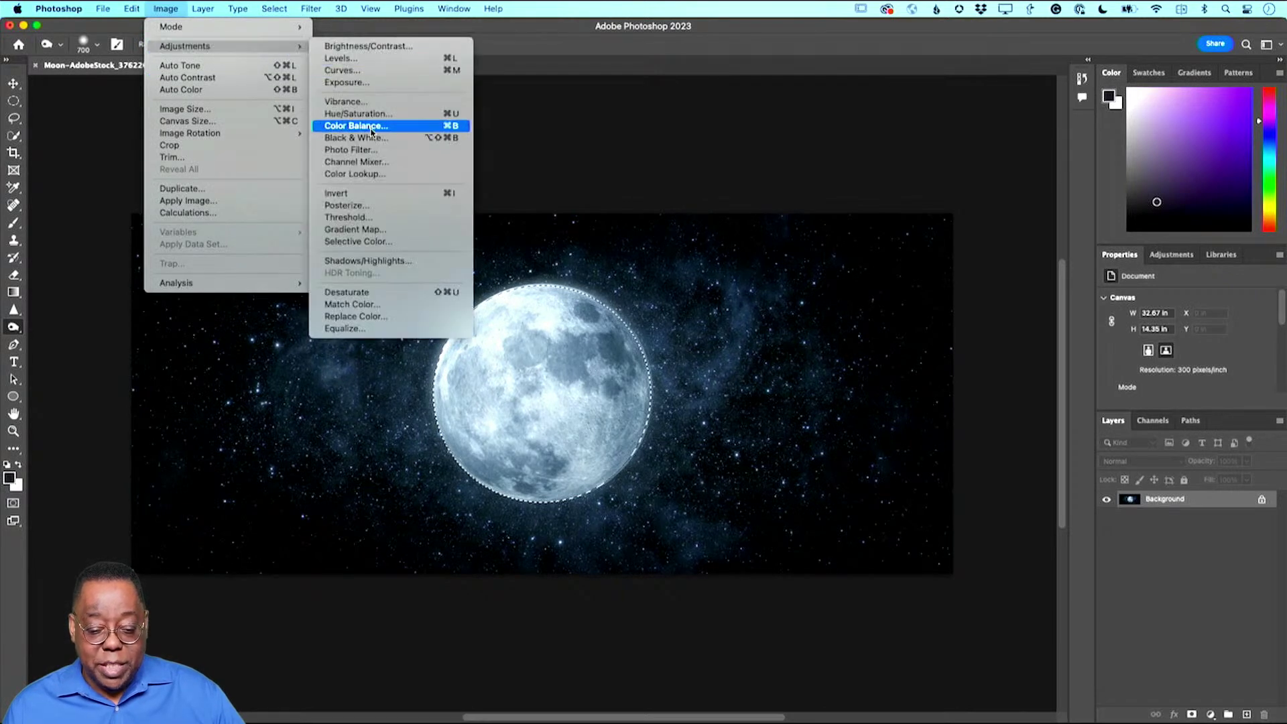
pyautogui.click(375, 82)
pyautogui.moveTo(781, 197)
pyautogui.mouseDown()
pyautogui.moveTo(712, 208)
pyautogui.moveTo(849, 207)
pyautogui.moveTo(747, 213)
pyautogui.moveTo(795, 217)
pyautogui.moveTo(783, 214)
pyautogui.mouseUp()
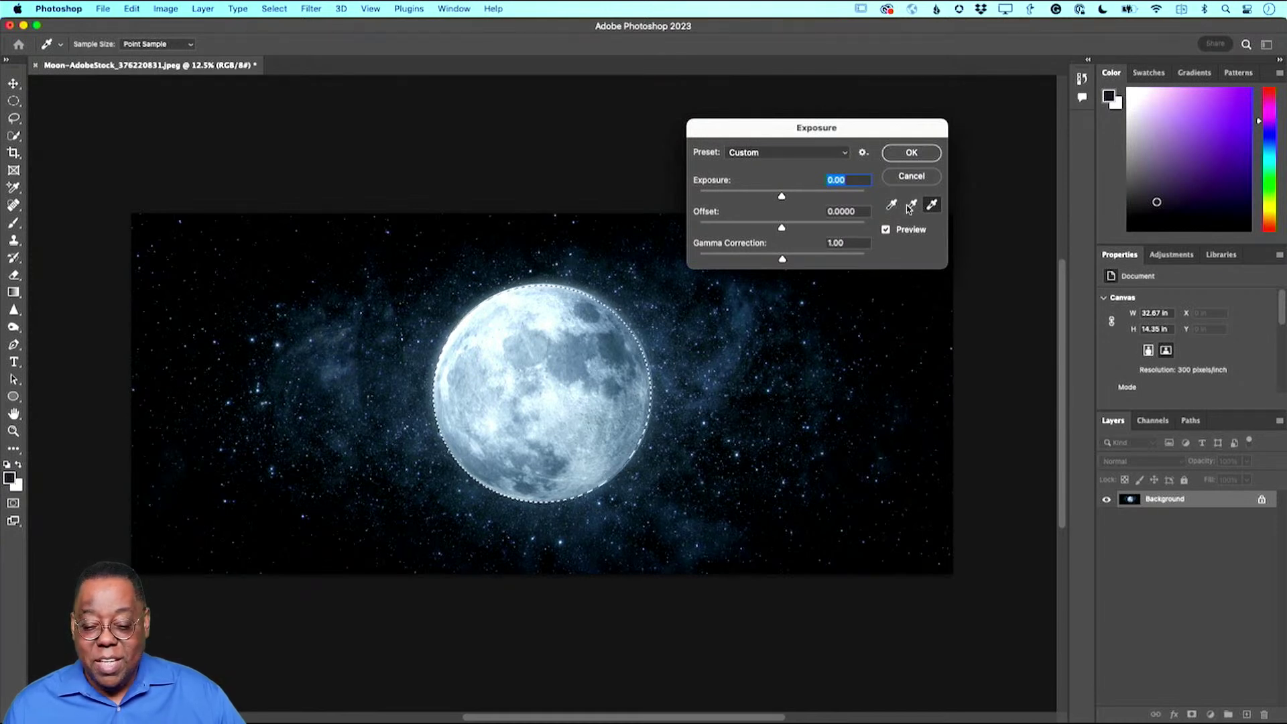
pyautogui.click(910, 176)
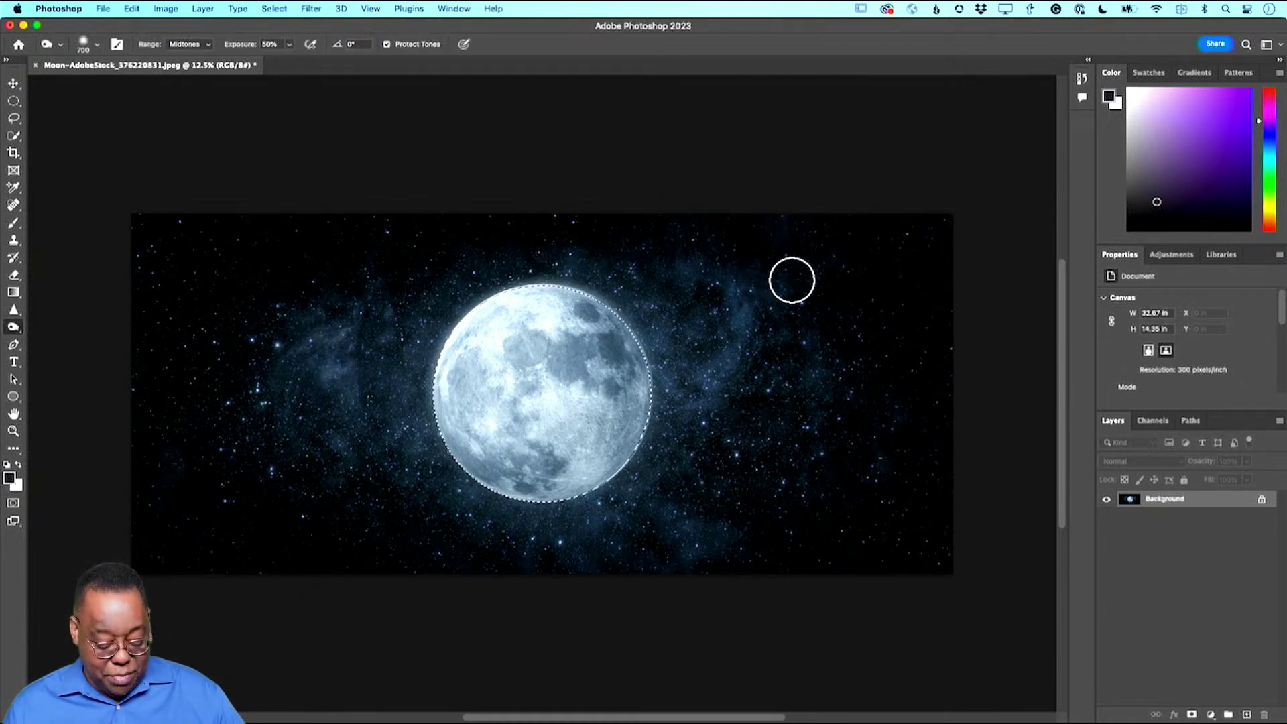
# Step: Clear the selection, and refresh the Object Finder of the Object Selection tool to detect the objects in the moon image
pyautogui.press('super+d')
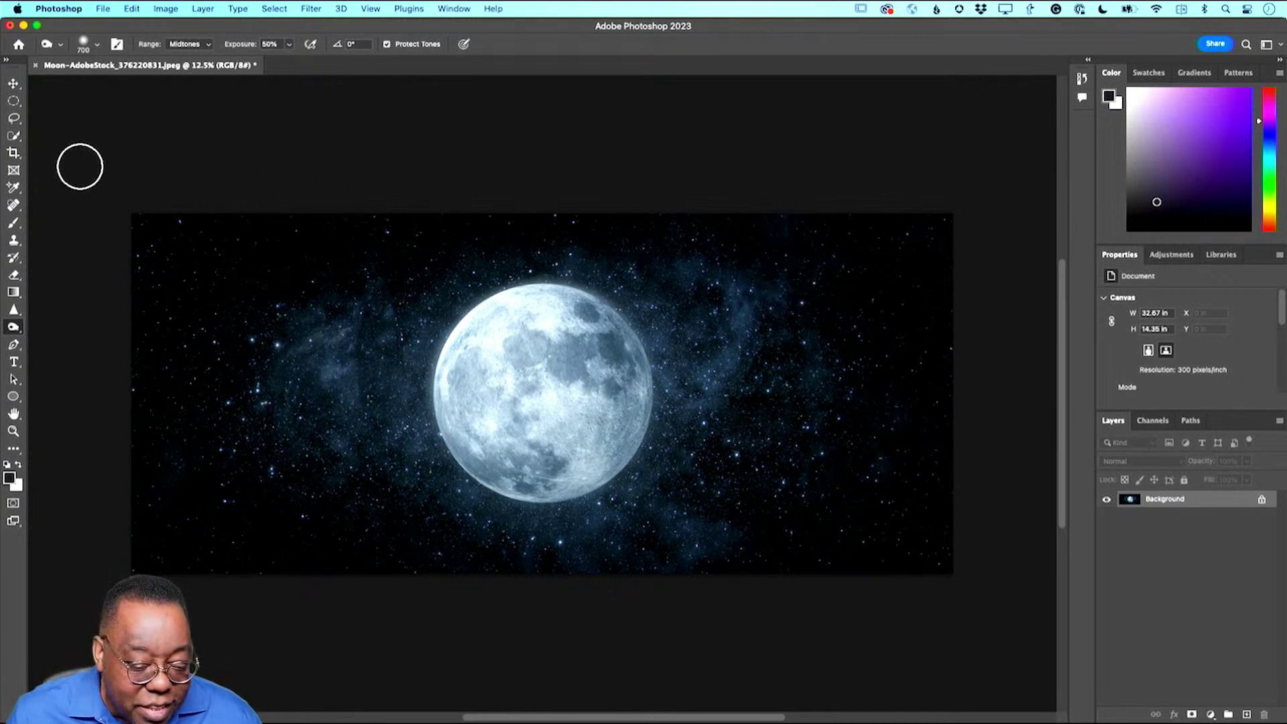
pyautogui.click(16, 137)
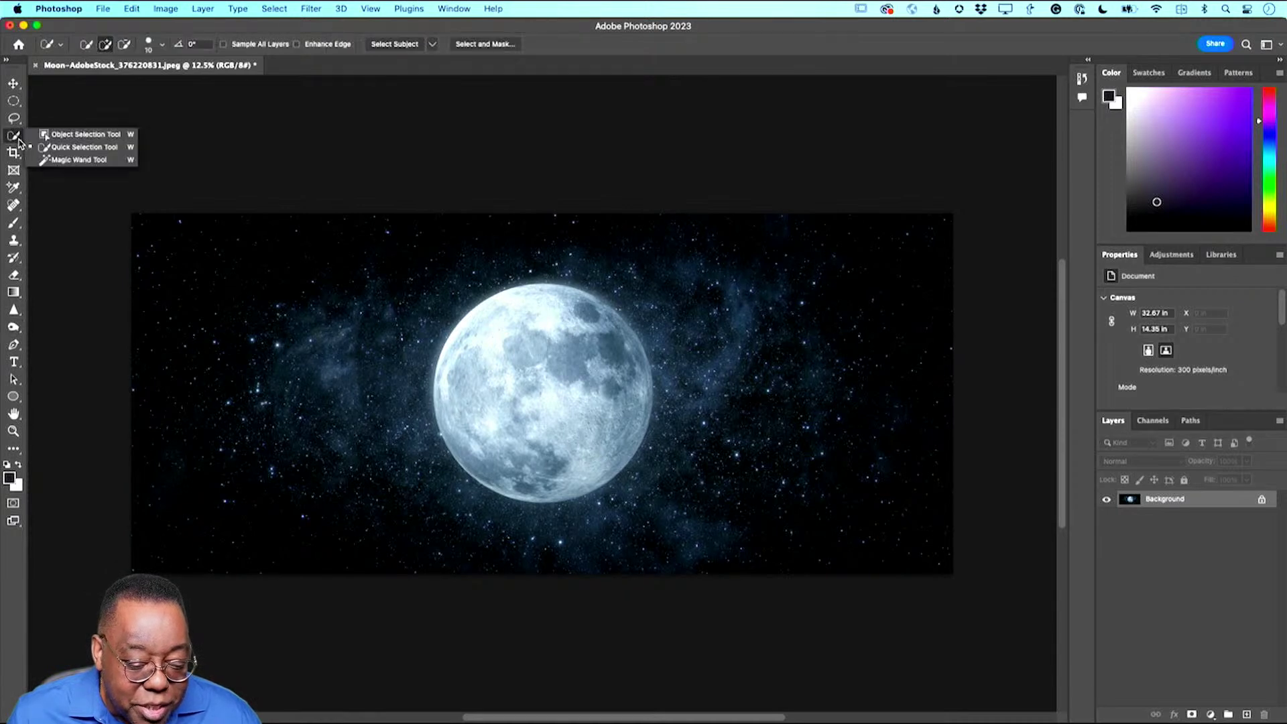
pyautogui.click(64, 139)
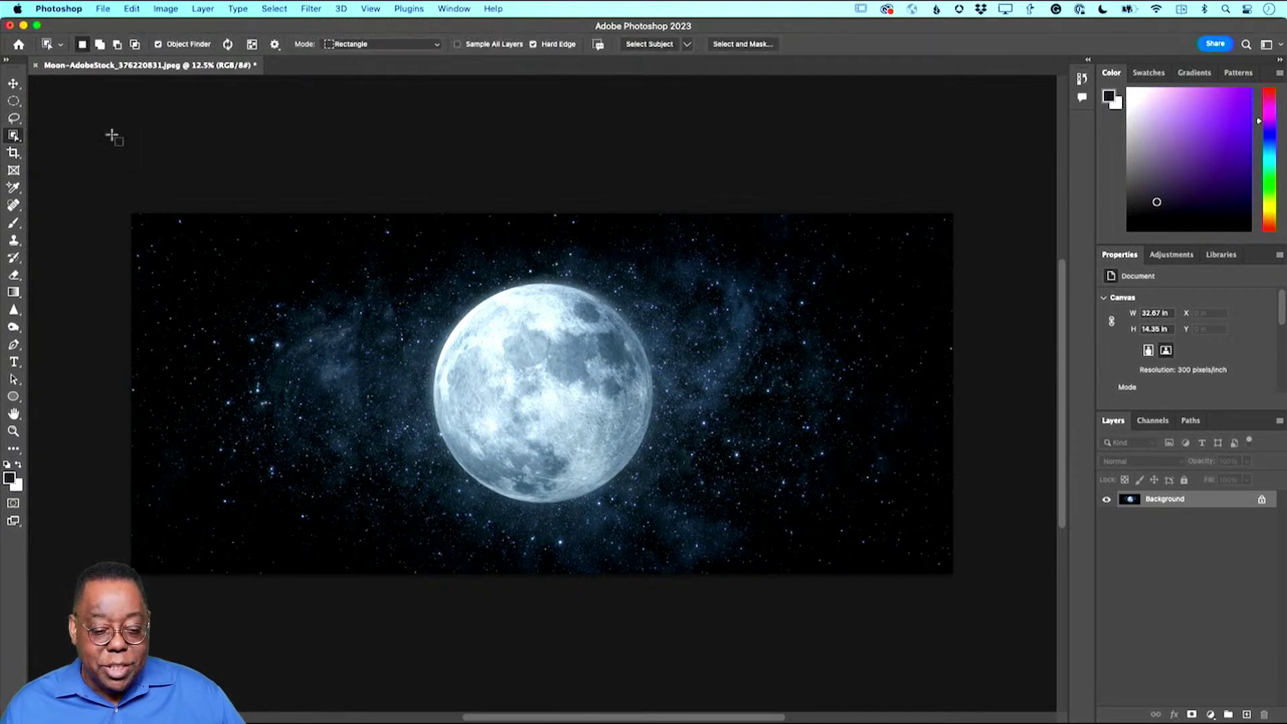
pyautogui.click(228, 47)
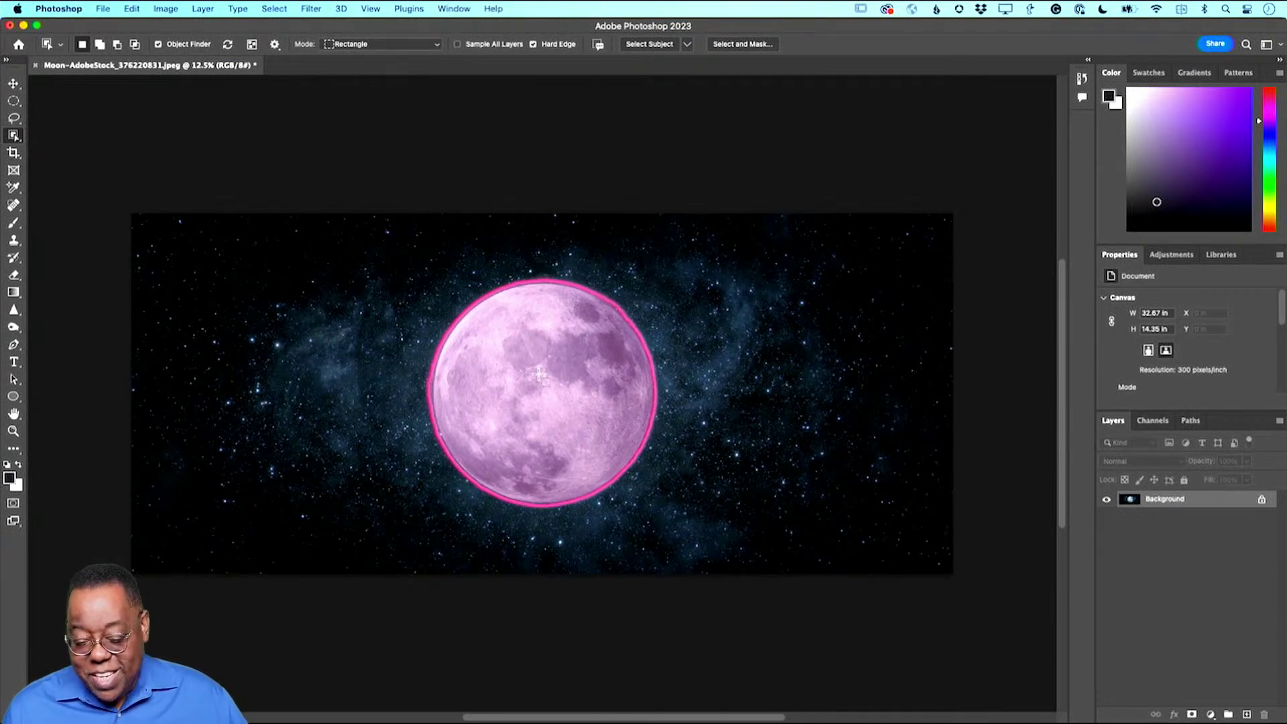
# Step: Select the moon with the Object Selection tool as a detected object and with a rectangle around it, and clear the selection
pyautogui.click(538, 374)
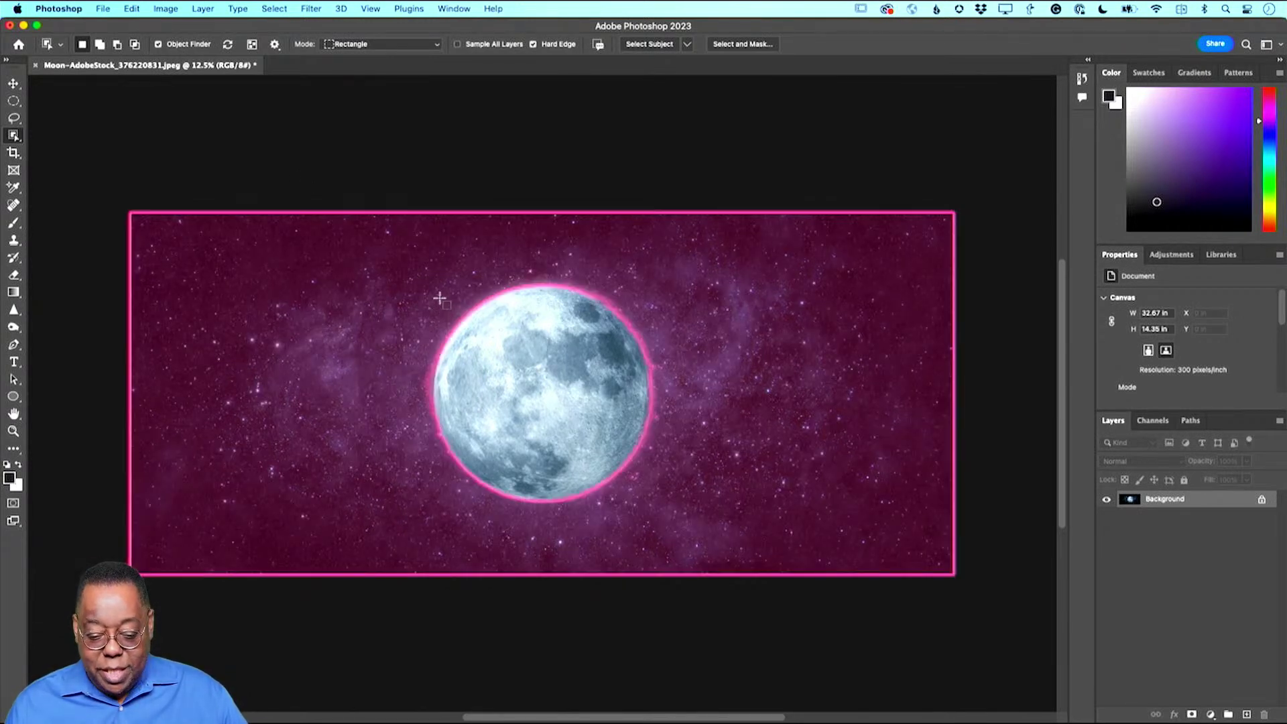
pyautogui.moveTo(399, 249); pyautogui.dragTo(665, 523)
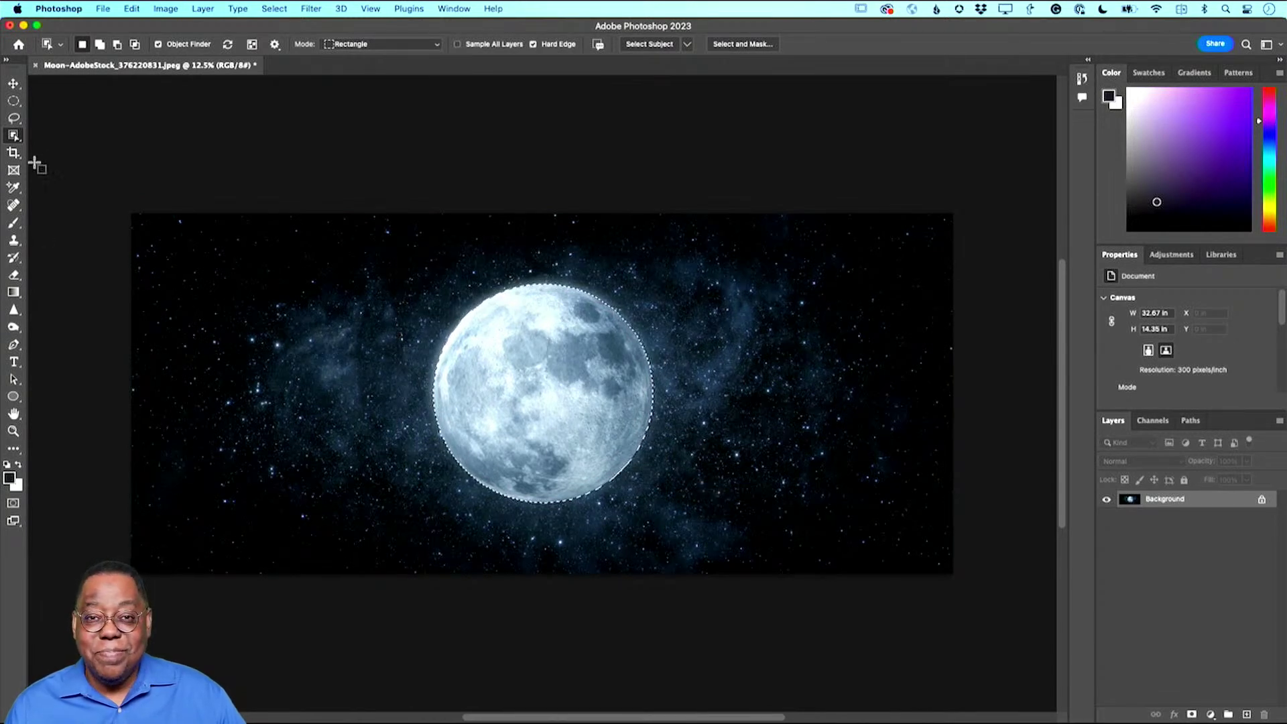
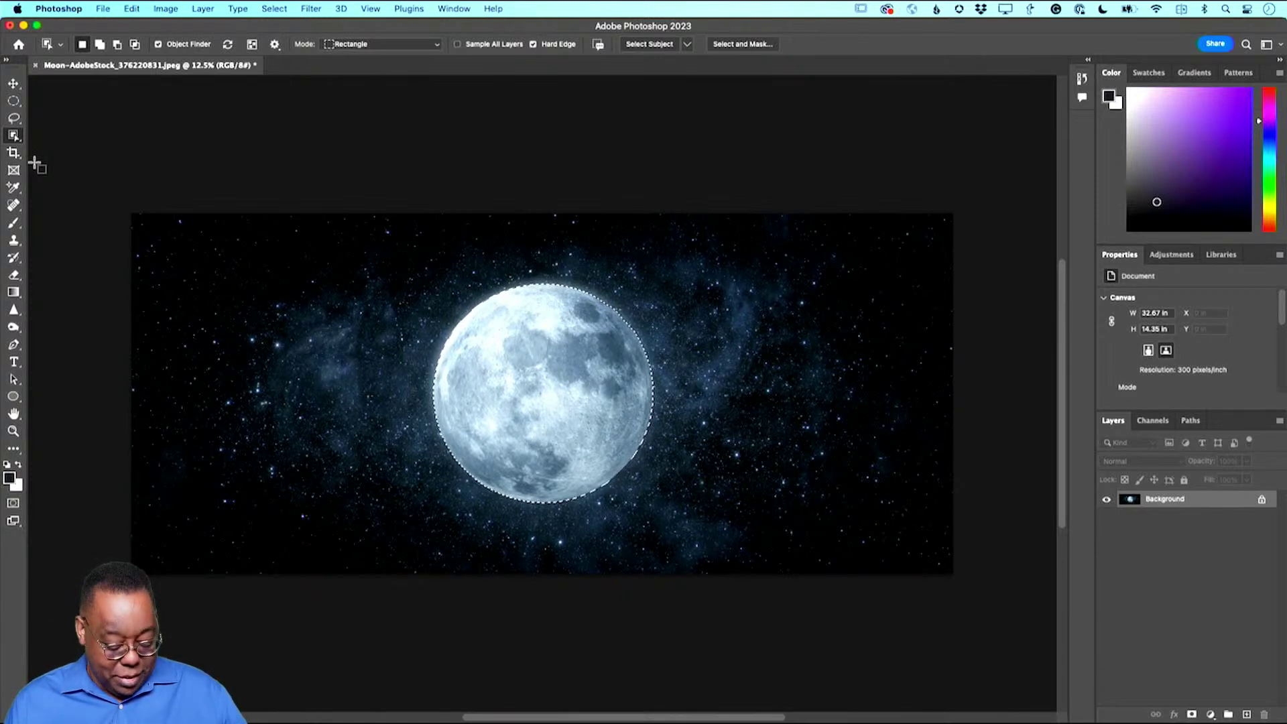
pyautogui.press('super+d')
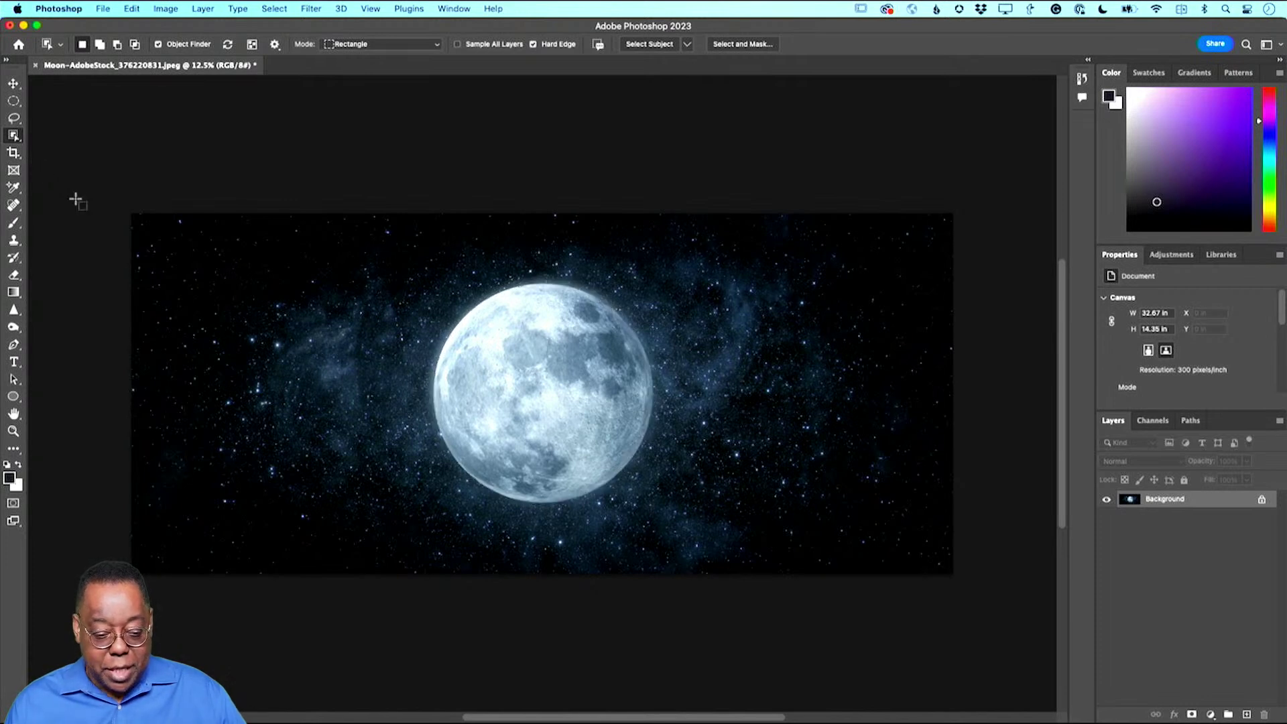
# Step: Draw a circular Elliptical Marquee selection outward from the moon's centre, slightly inside its edge
pyautogui.click(14, 101)
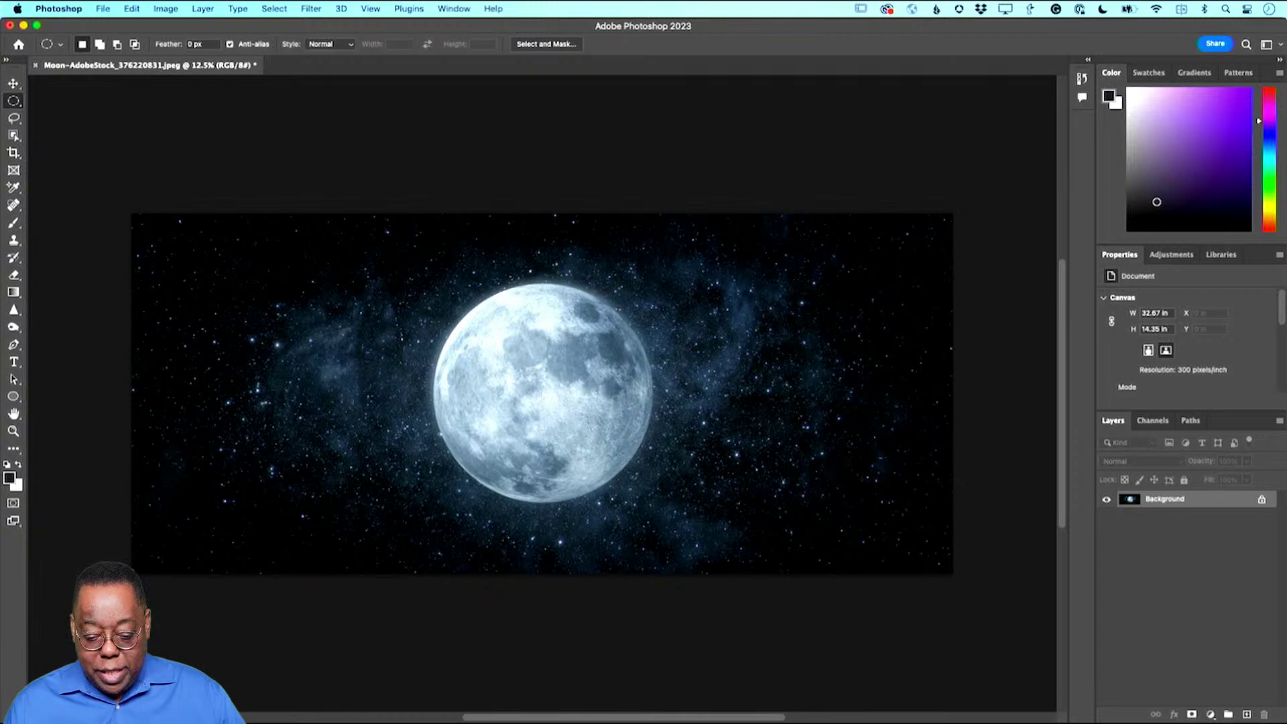
pyautogui.moveTo(540, 399); pyautogui.dragTo(572, 373)
pyautogui.moveTo(626, 340); pyautogui.dragTo(688, 303)
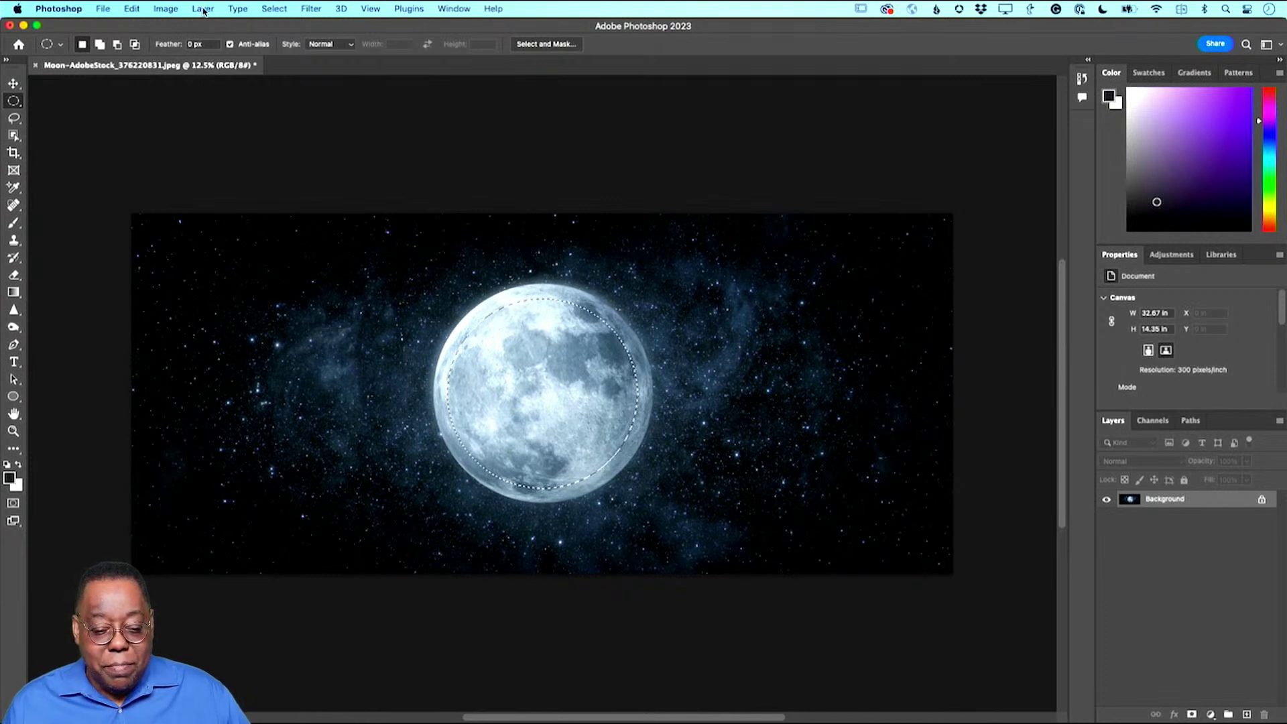
# Step: Try darkening the circular selection with an Exposure of -9.59 and -4.07, cancel the adjustment, and clear the selection
pyautogui.click(169, 10)
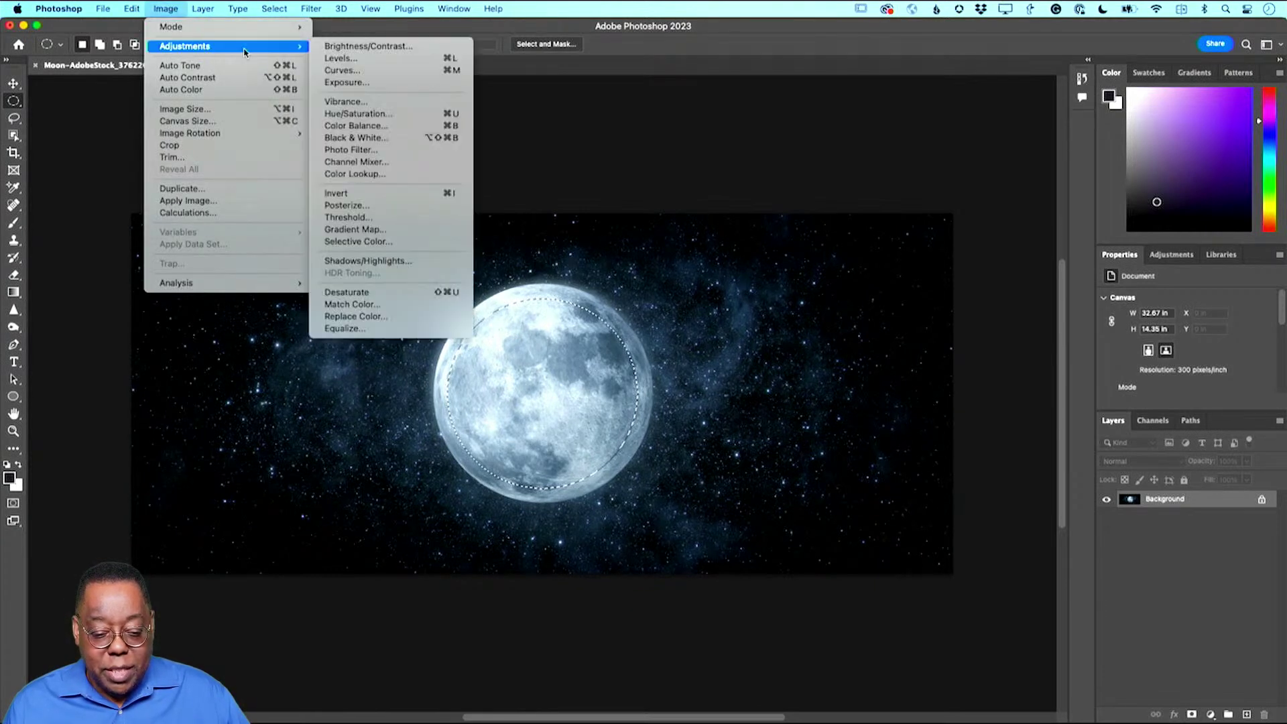
pyautogui.moveTo(201, 45)
pyautogui.click(346, 82)
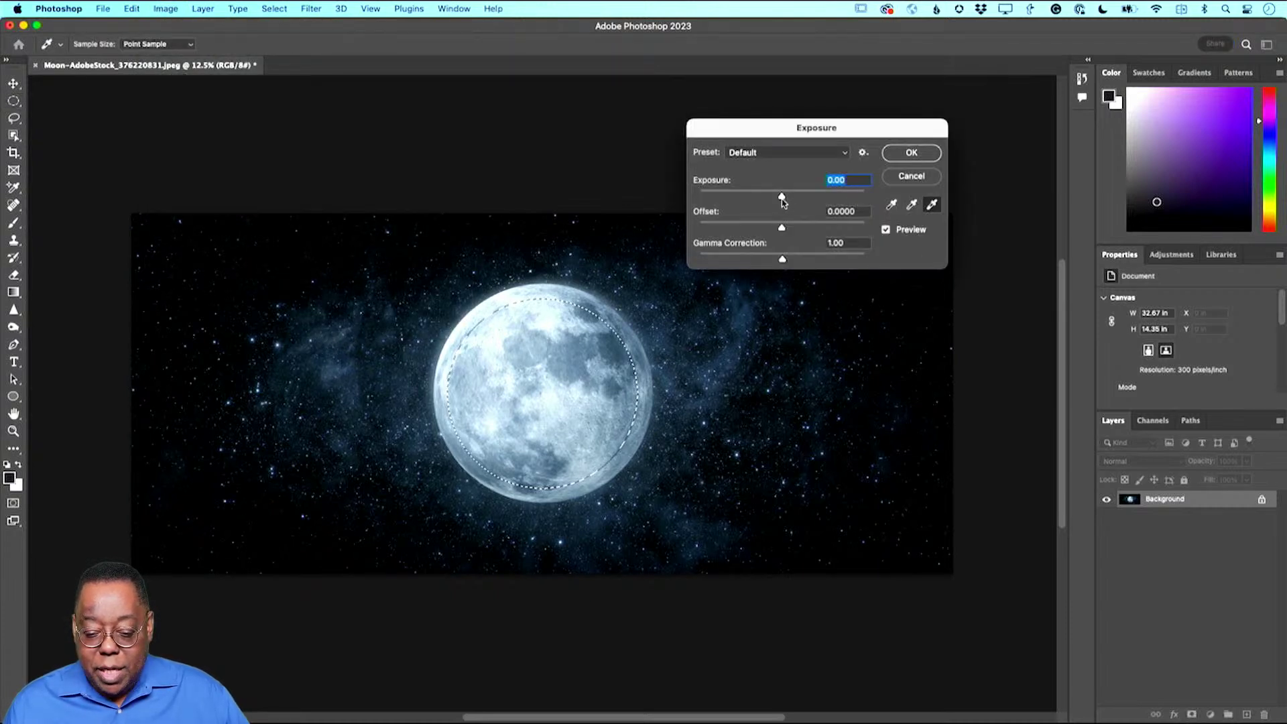
pyautogui.moveTo(781, 199); pyautogui.dragTo(723, 205)
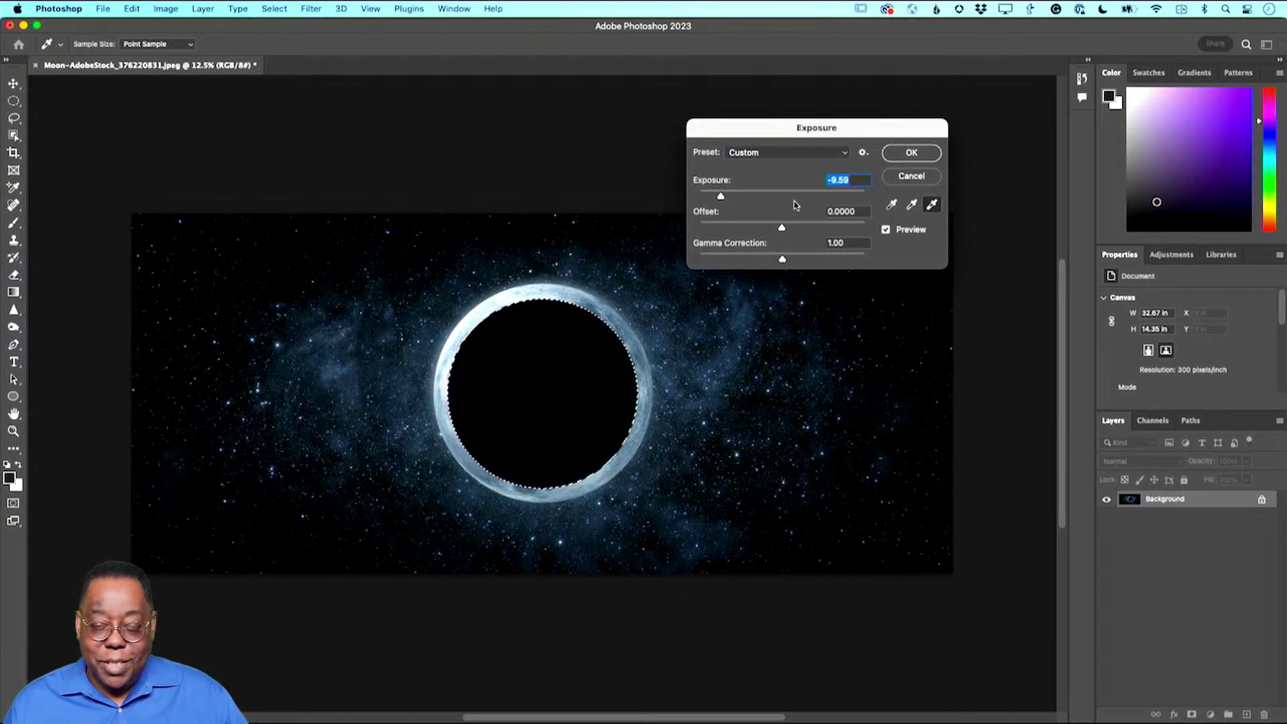
pyautogui.moveTo(726, 201); pyautogui.dragTo(733, 198)
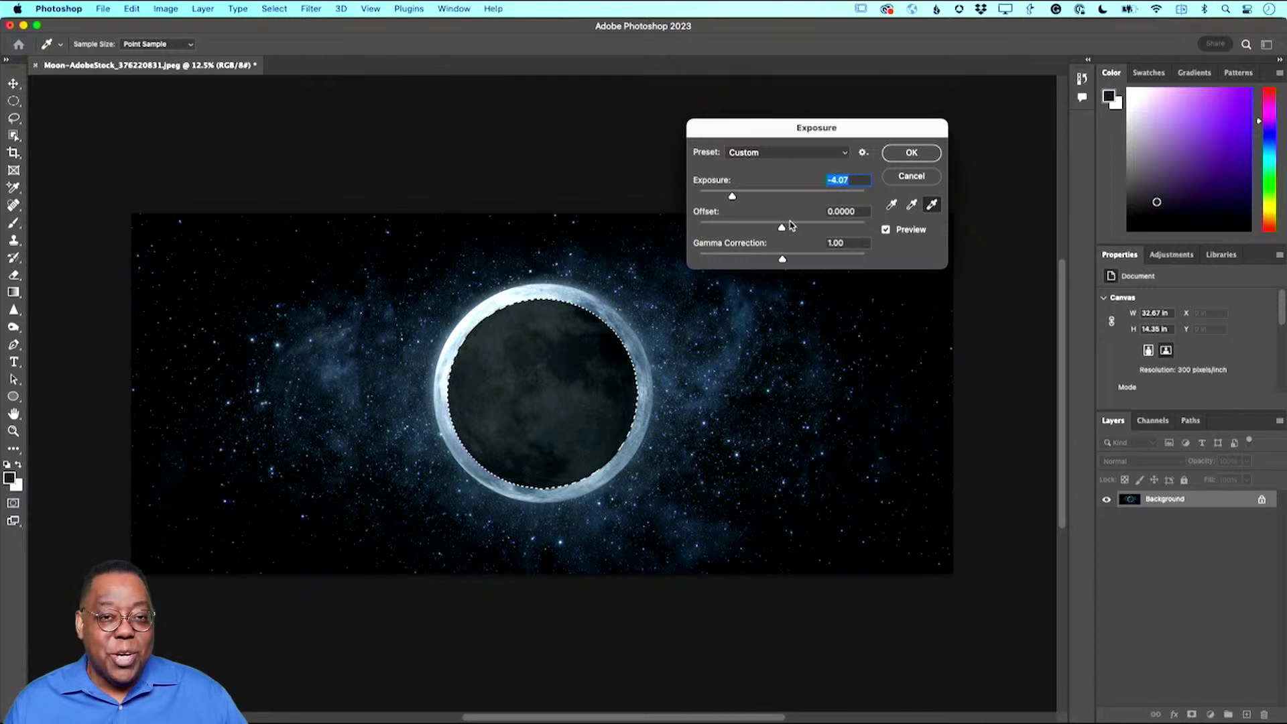
pyautogui.click(924, 177)
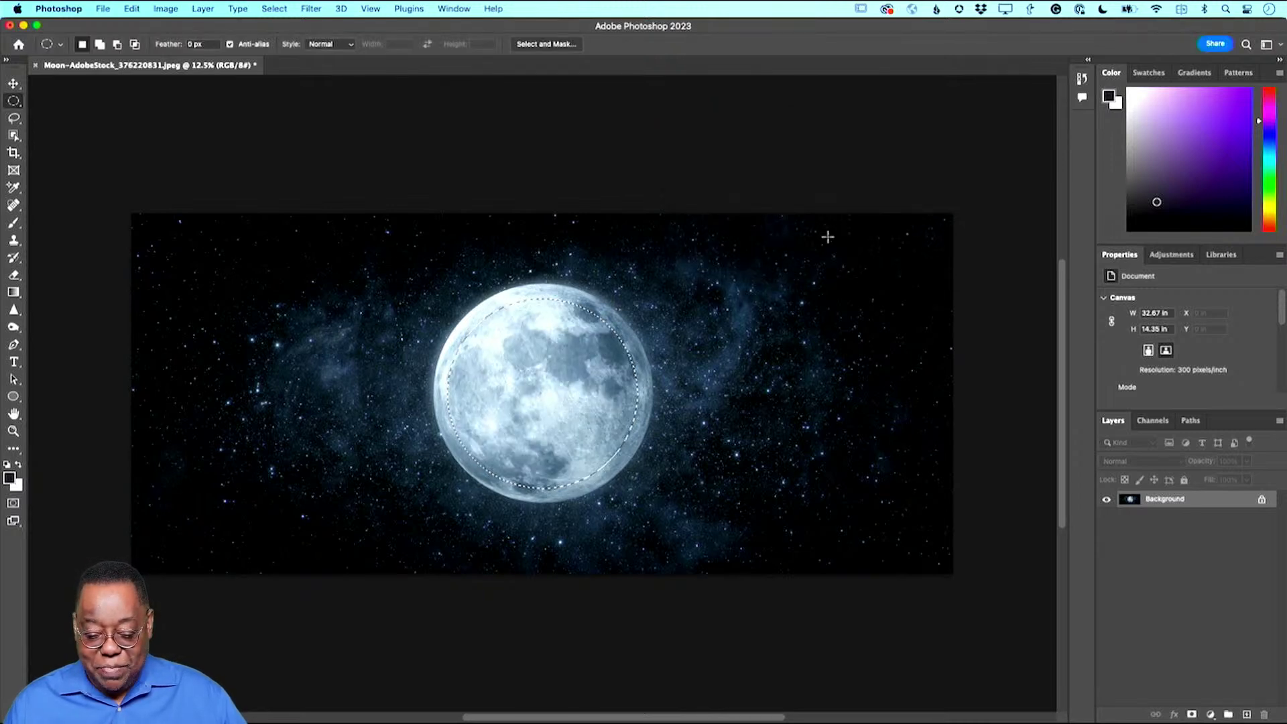
pyautogui.press('super+d')
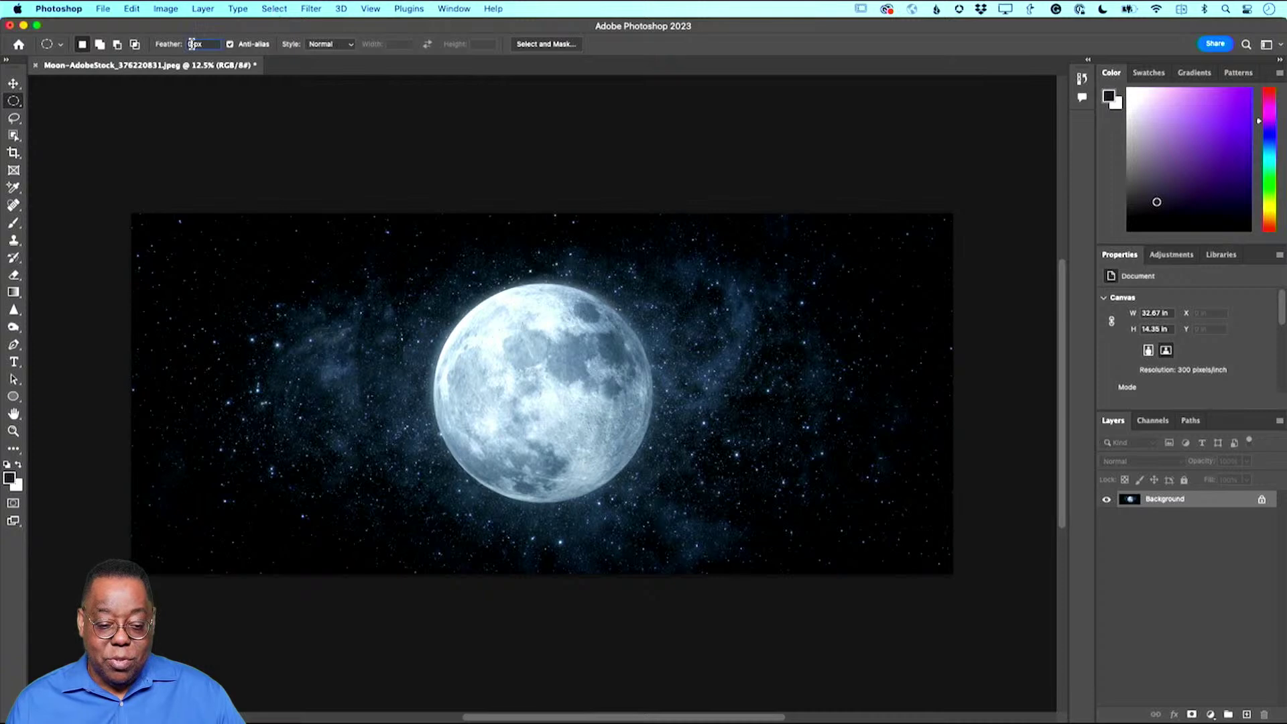
# Step: Set the Elliptical Marquee's Feather to 15 px and draw a circular selection from the moon's centre, slightly outside its edge
pyautogui.click(163, 46)
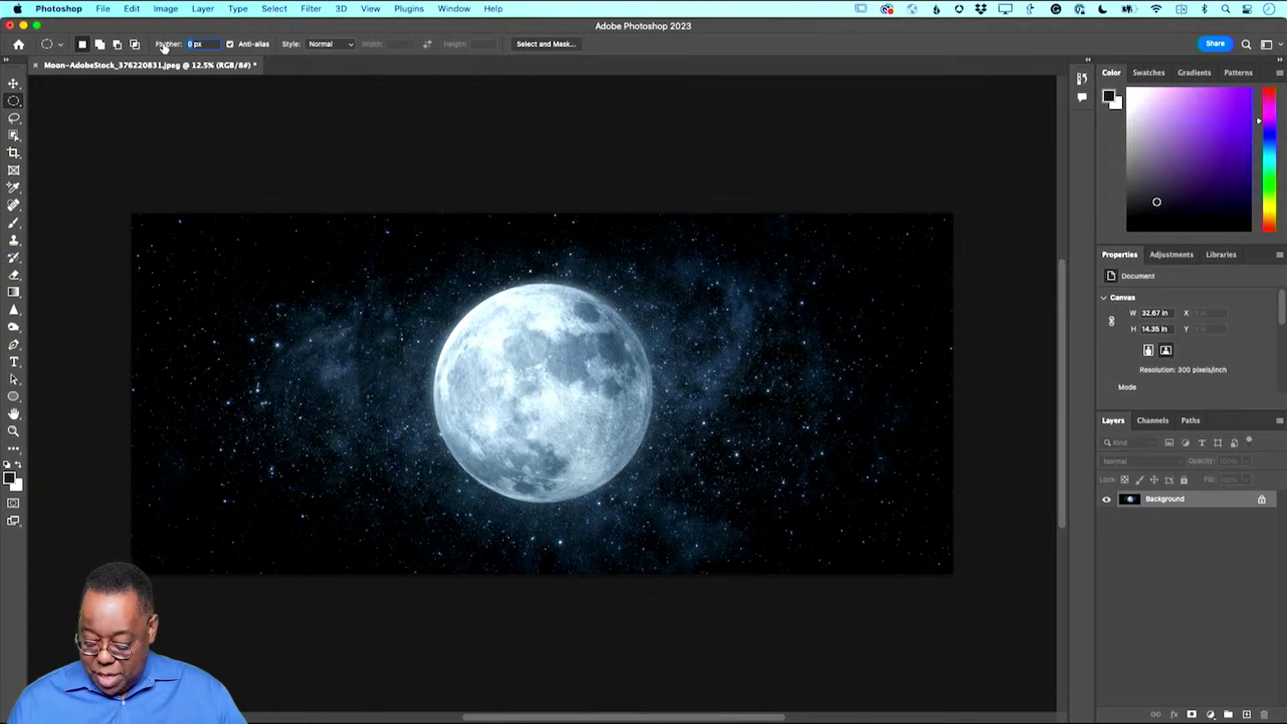
pyautogui.write('15')
pyautogui.press('Return')
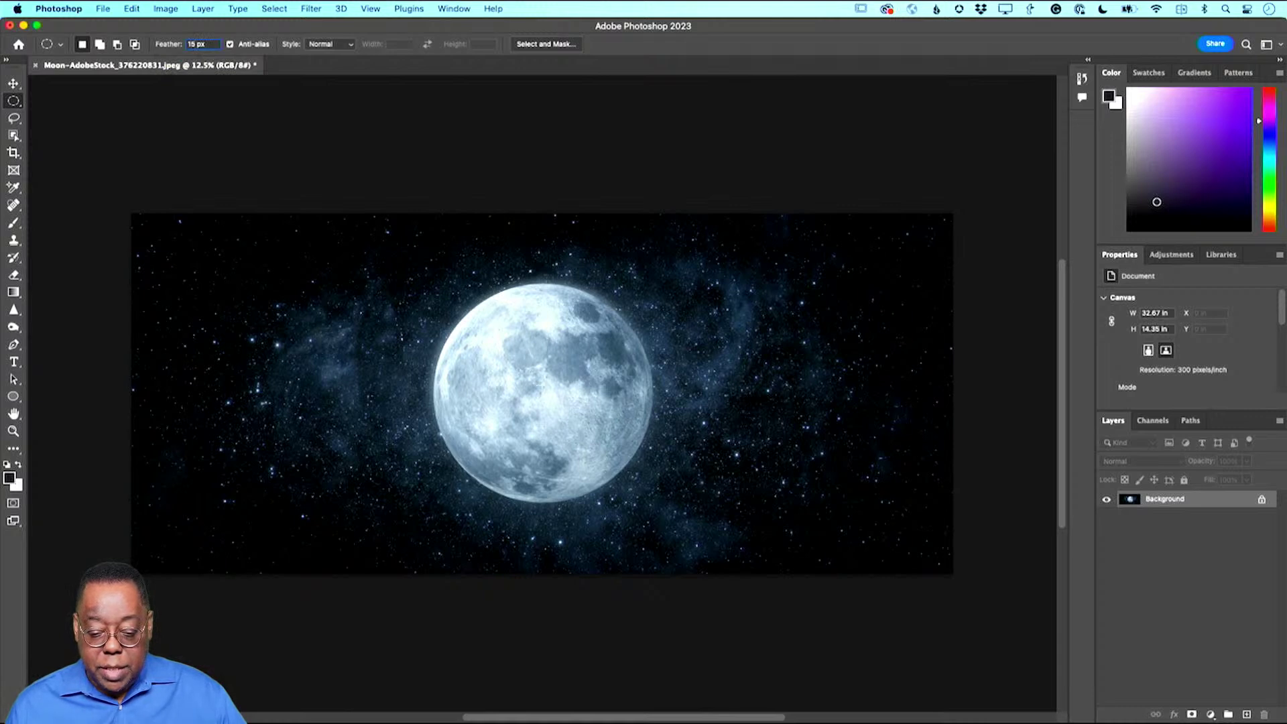
pyautogui.moveTo(539, 386); pyautogui.dragTo(684, 265)
pyautogui.moveTo(541, 381); pyautogui.dragTo(545, 389)
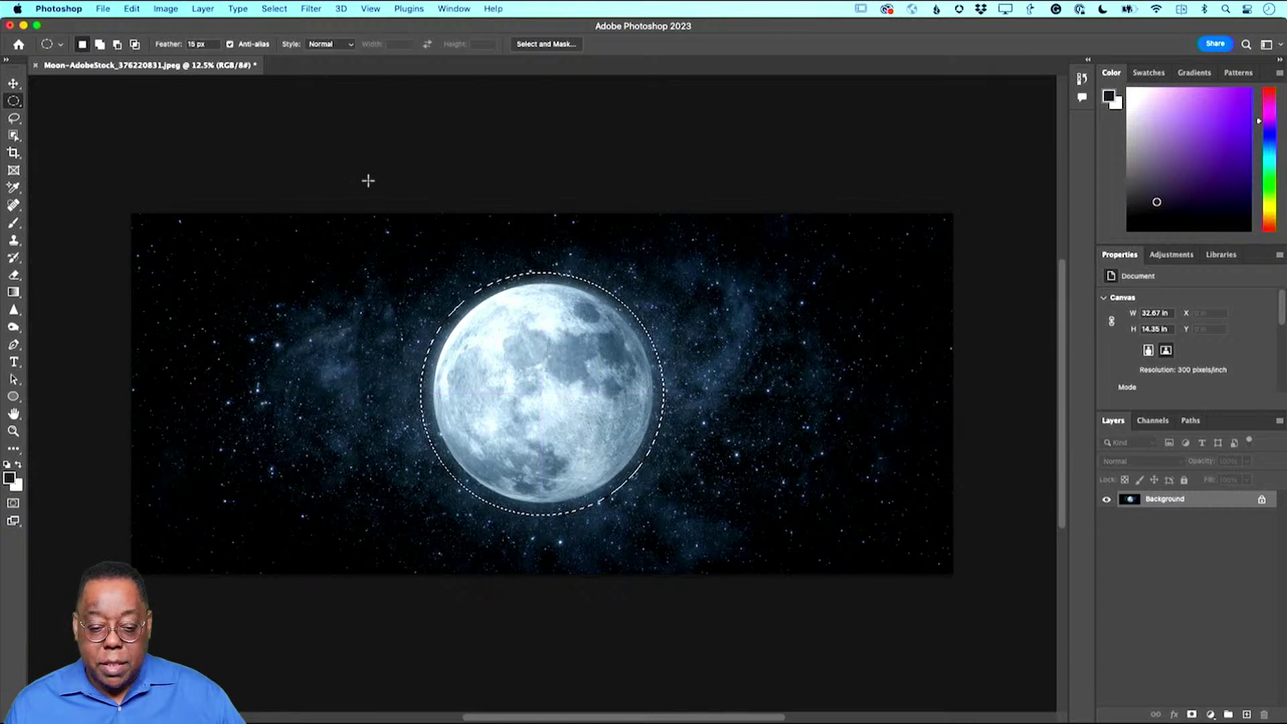
# Step: Try a Levels adjustment with the midtone input at 0.88 on the feathered selection and cancel it
pyautogui.click(312, 10)
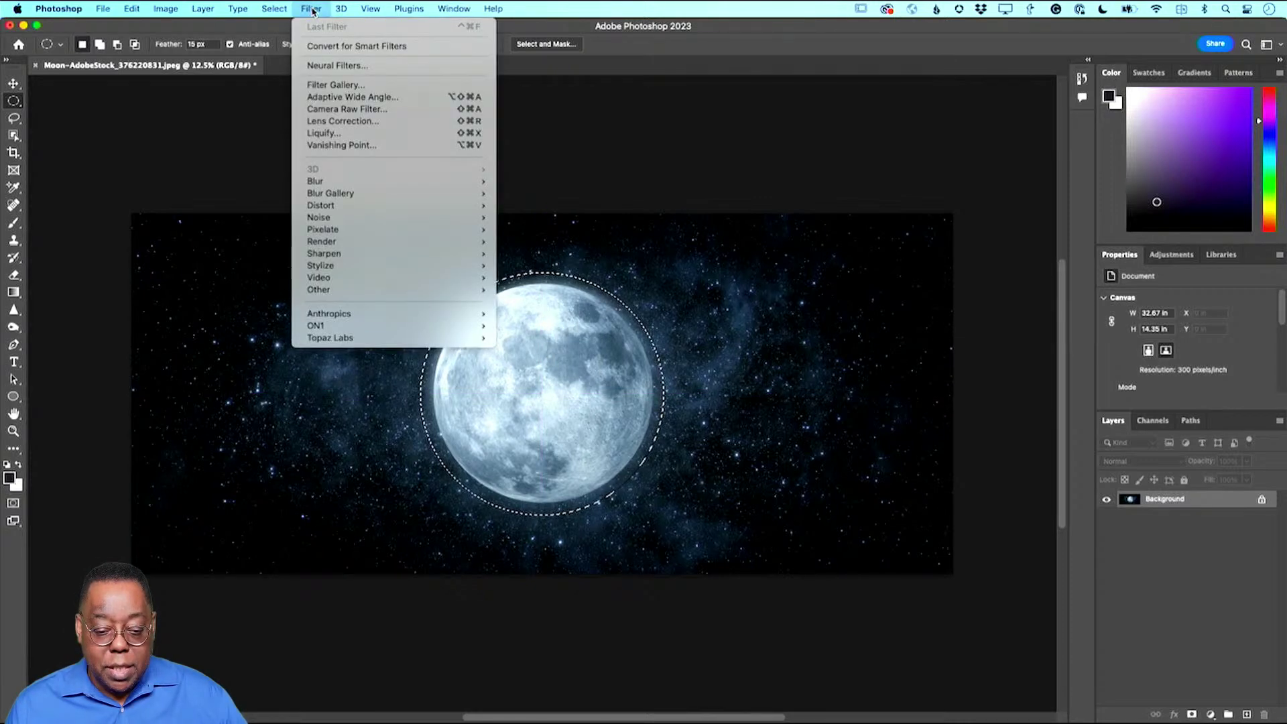
pyautogui.moveTo(212, 11)
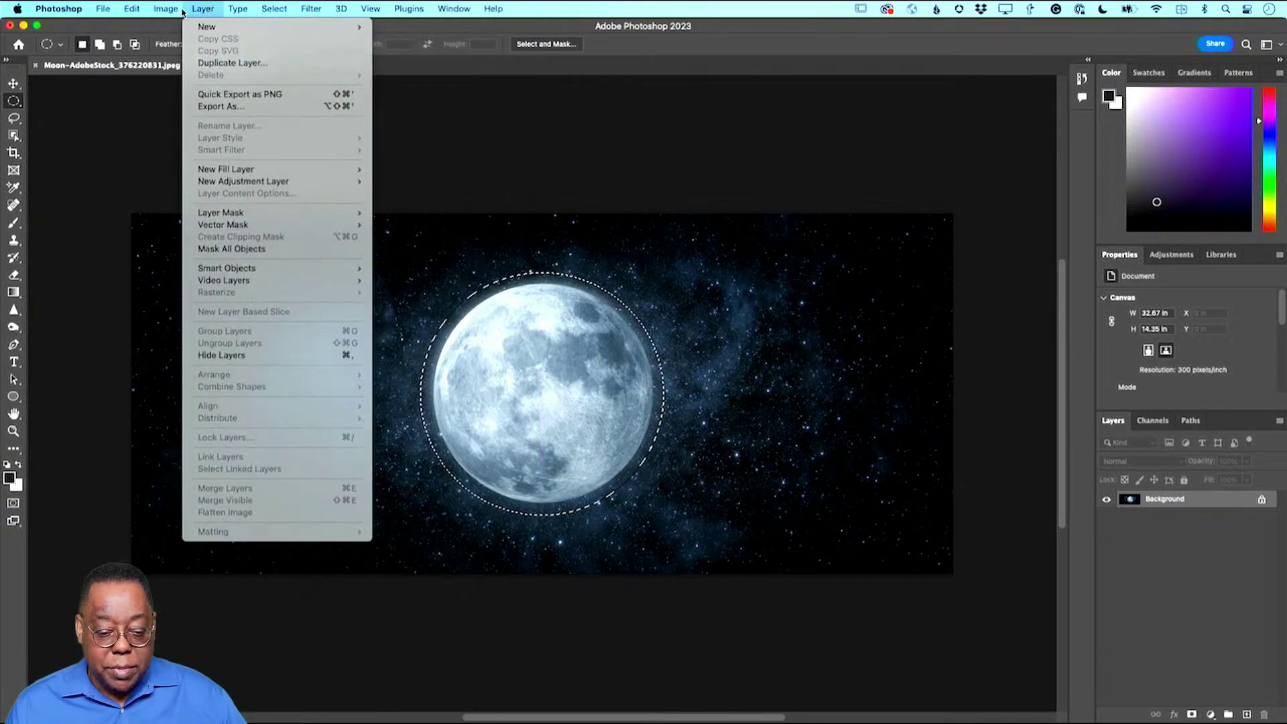
pyautogui.moveTo(166, 10)
pyautogui.moveTo(198, 50)
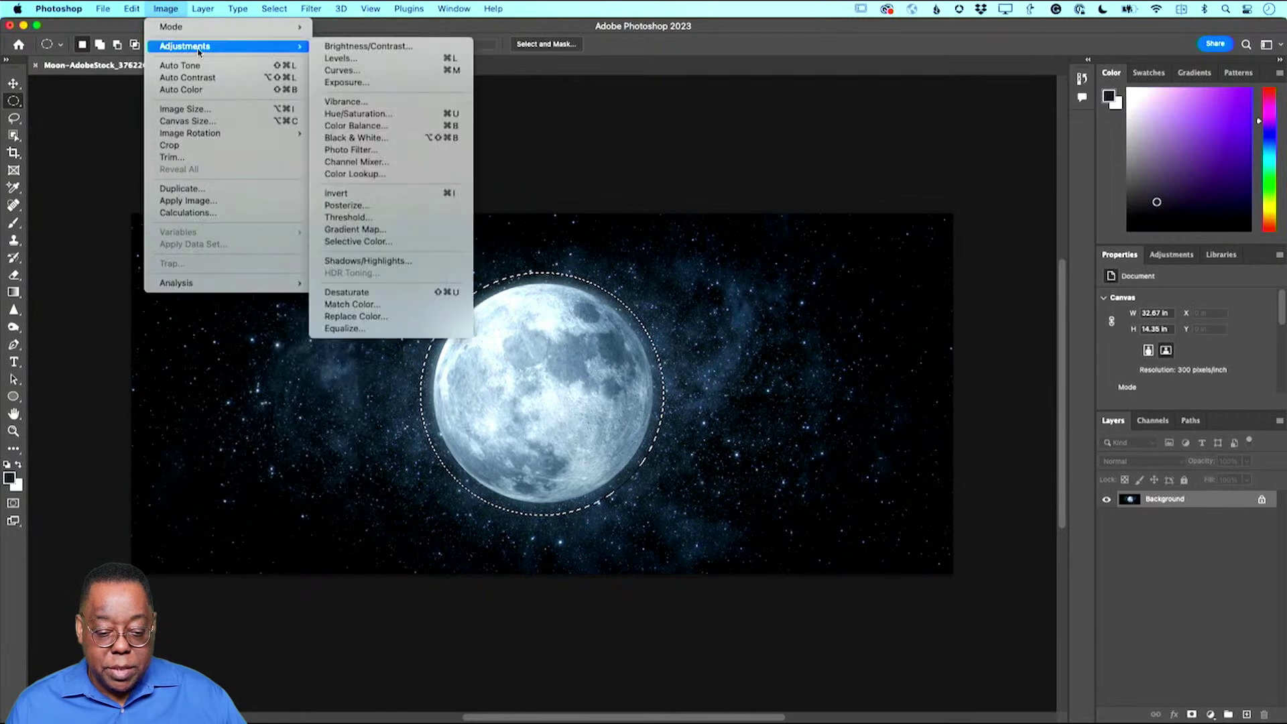
pyautogui.click(431, 59)
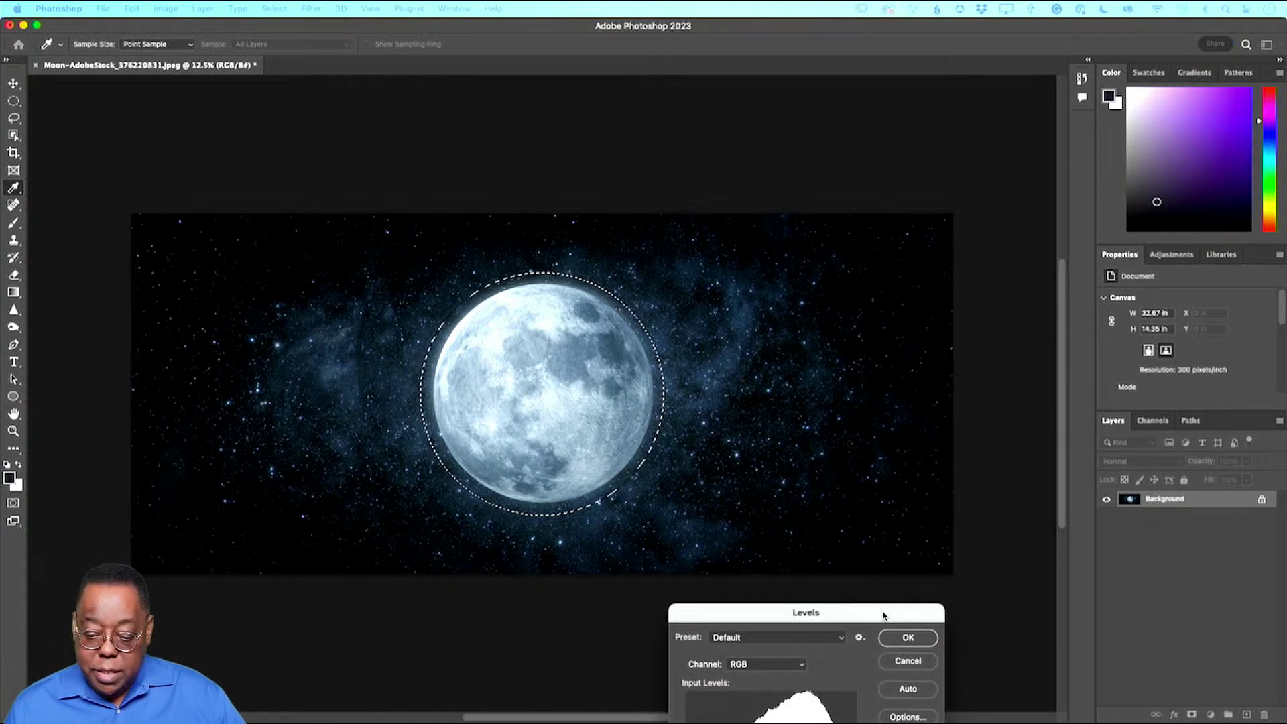
pyautogui.moveTo(852, 312)
pyautogui.mouseDown()
pyautogui.moveTo(888, 316)
pyautogui.moveTo(806, 320)
pyautogui.moveTo(874, 317)
pyautogui.moveTo(860, 324)
pyautogui.mouseUp()
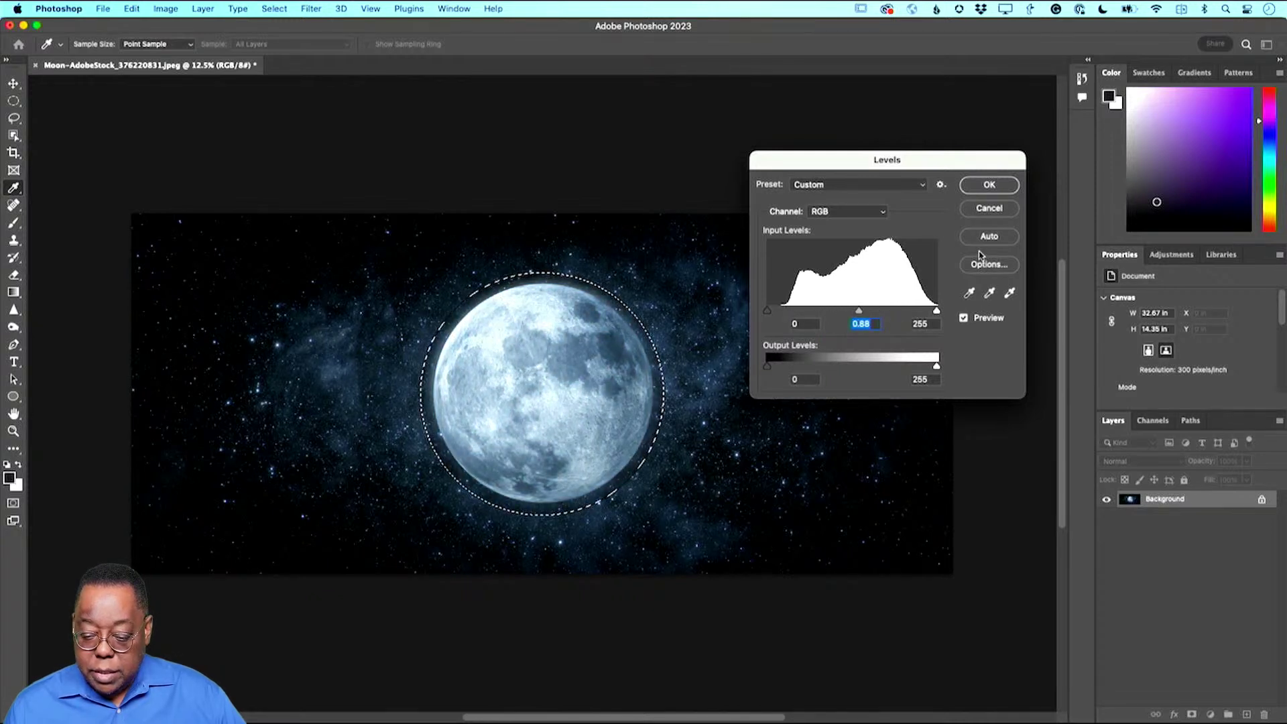
pyautogui.click(990, 210)
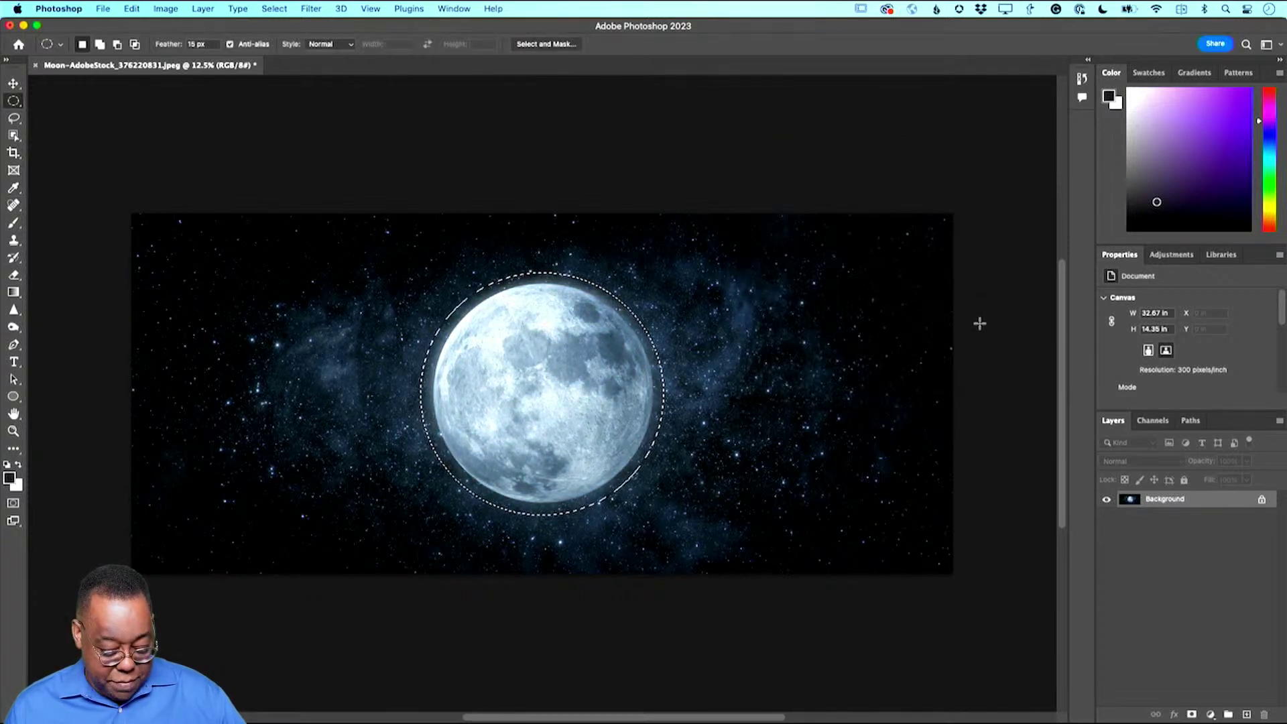
# Step: Replace the selection with a larger circular Elliptical Marquee around the moon, using a Feather of 50 px
pyautogui.press('super+d')
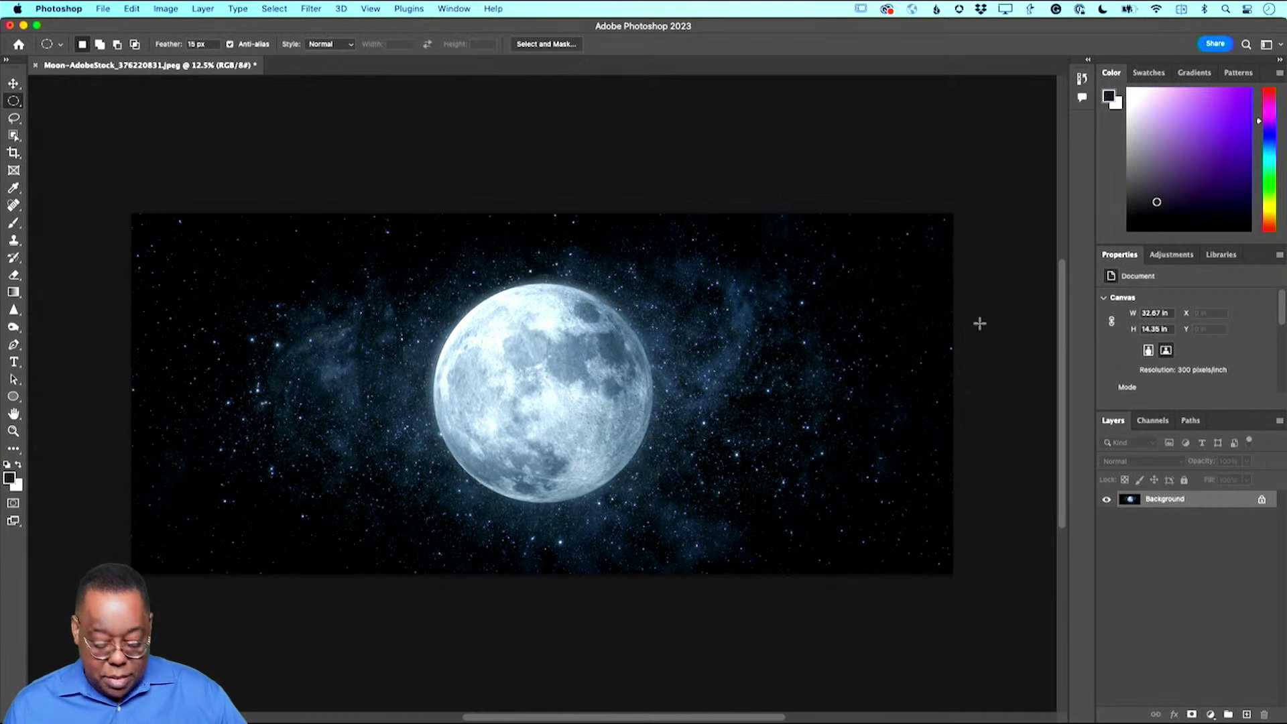
pyautogui.press('super+shift+d')
pyautogui.press('super+d')
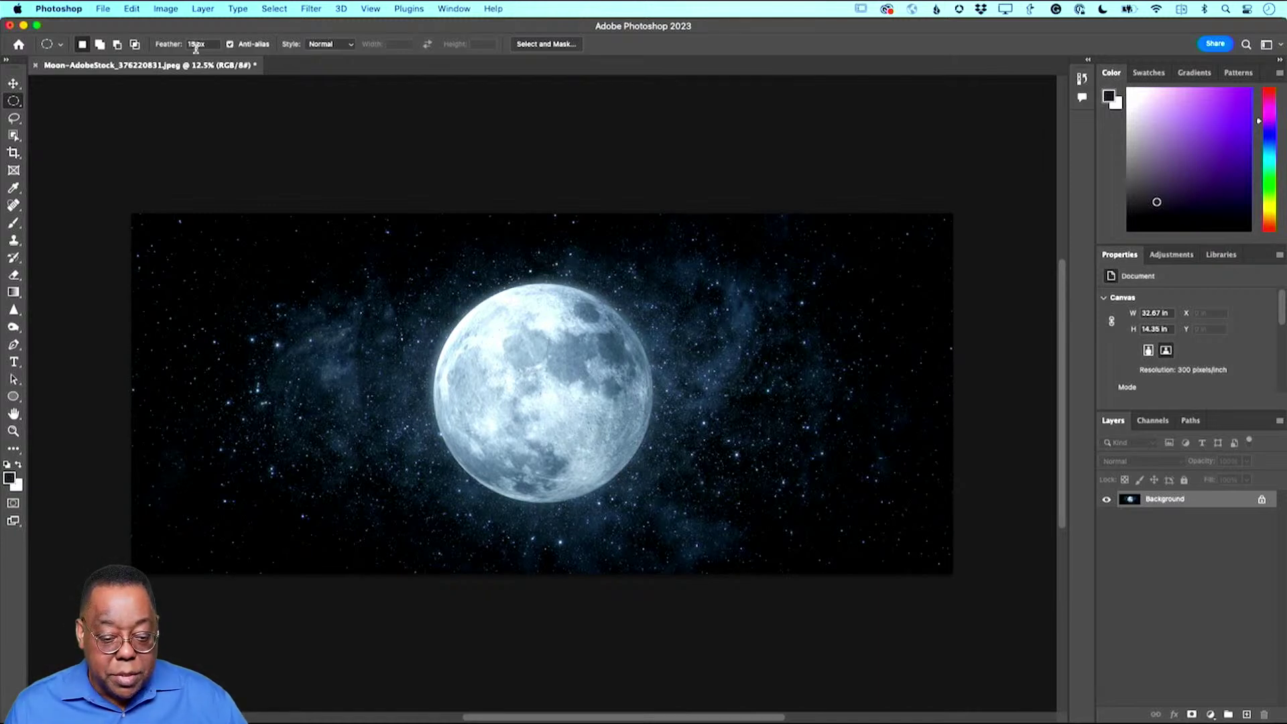
pyautogui.write('50')
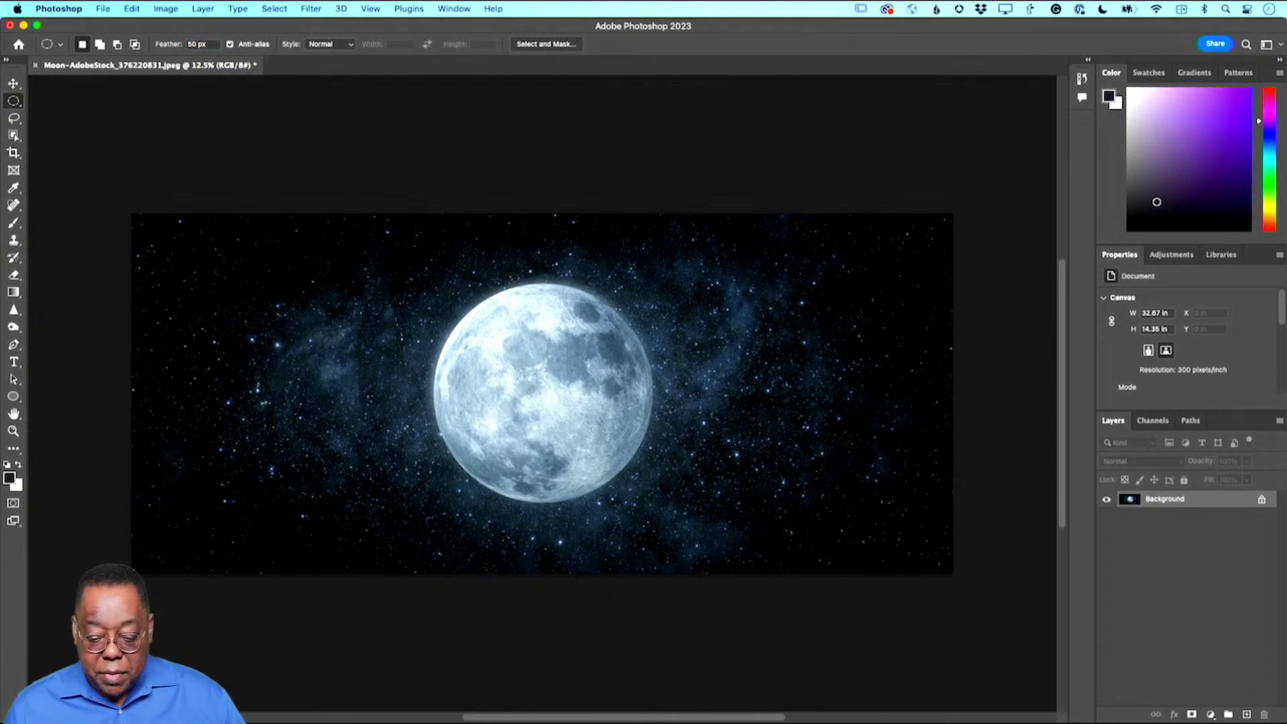
pyautogui.moveTo(540, 395); pyautogui.dragTo(704, 260)
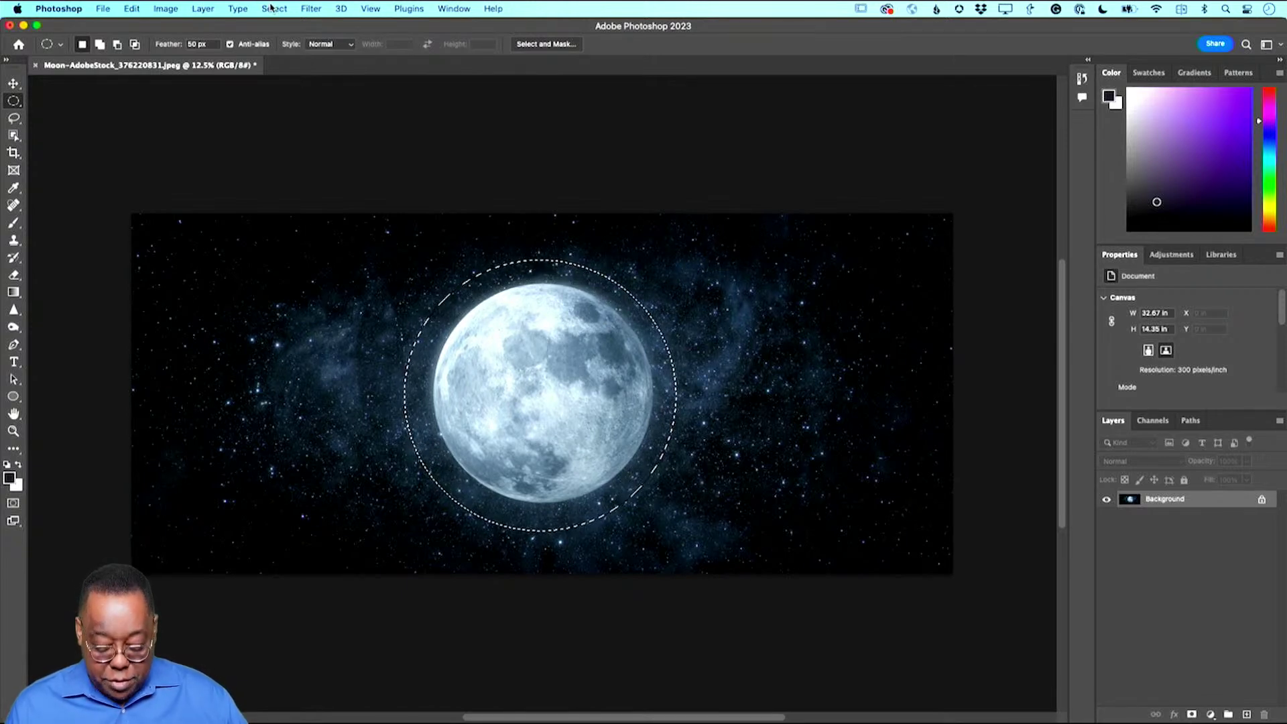
# Step: Brighten the feathered selection with a Levels midtone input of 9.99 and clear the selection
pyautogui.press('super+l')
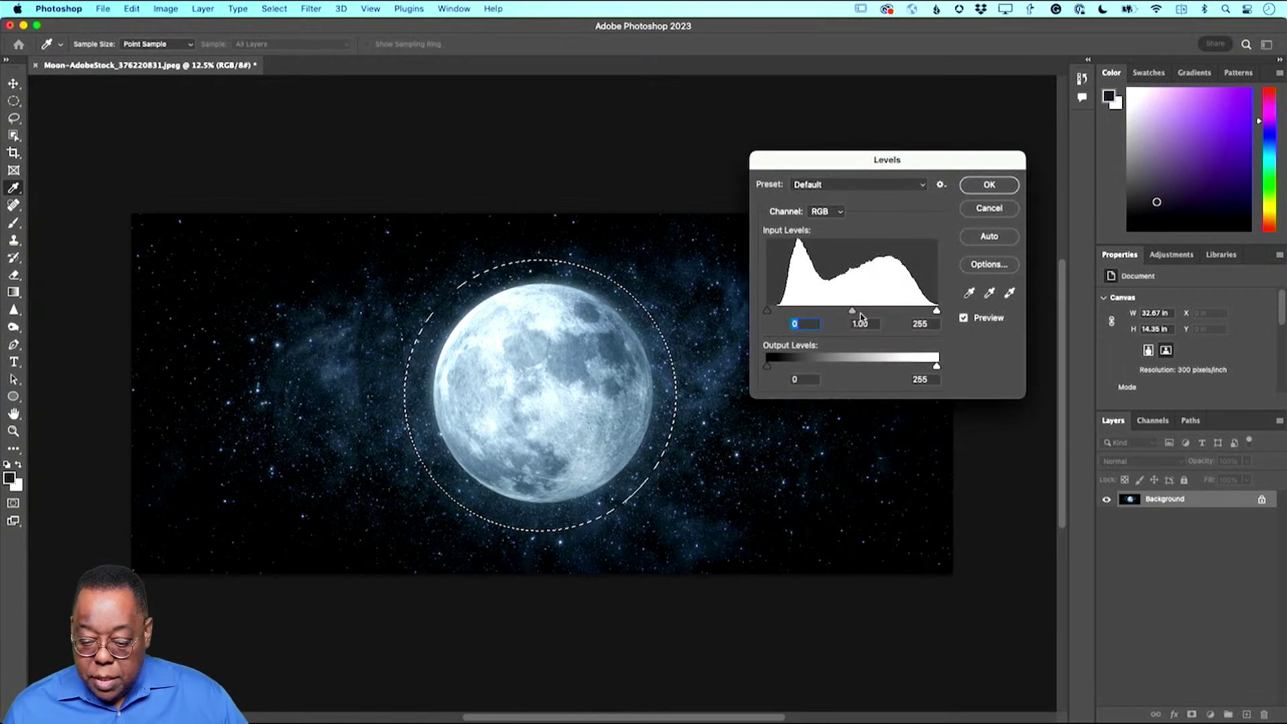
pyautogui.moveTo(853, 318); pyautogui.dragTo(761, 333)
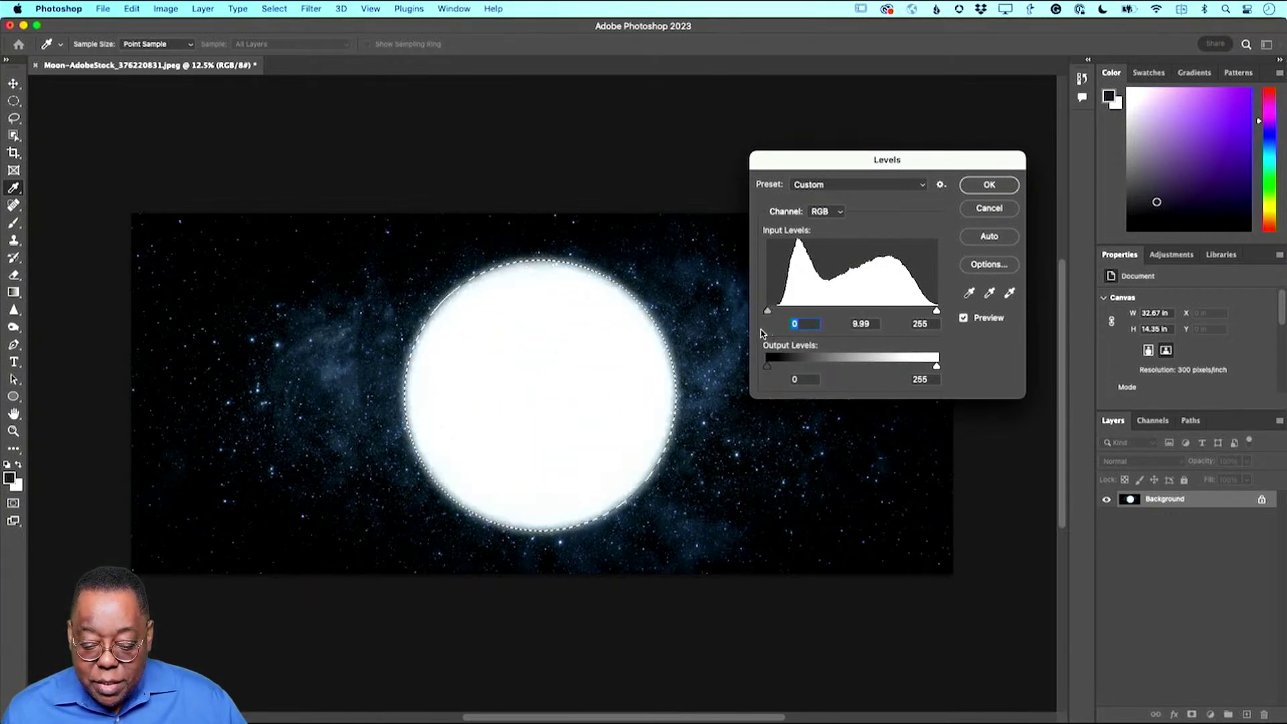
pyautogui.click(990, 185)
pyautogui.press('super+d')
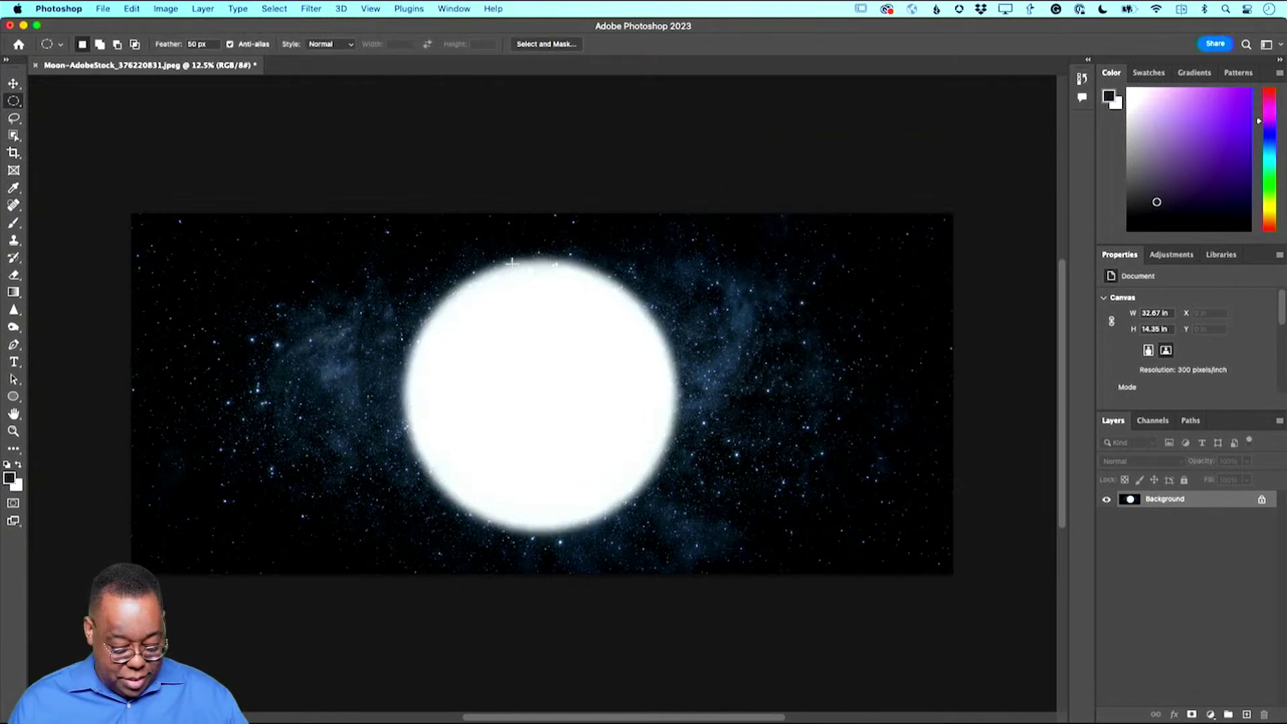
# Step: Inspect the soft upper edge of the whitened circle up close, and undo the Levels adjustment
pyautogui.press('z')
pyautogui.moveTo(510, 244); pyautogui.dragTo(588, 305)
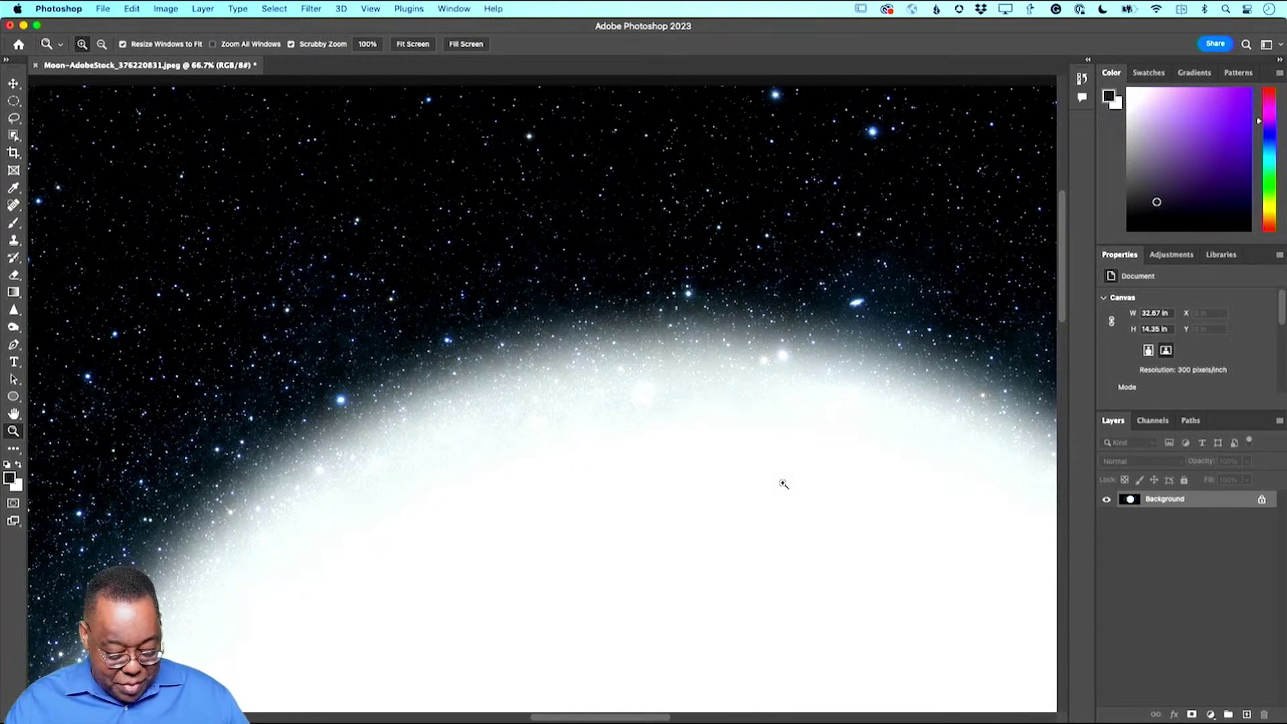
pyautogui.press('super+0')
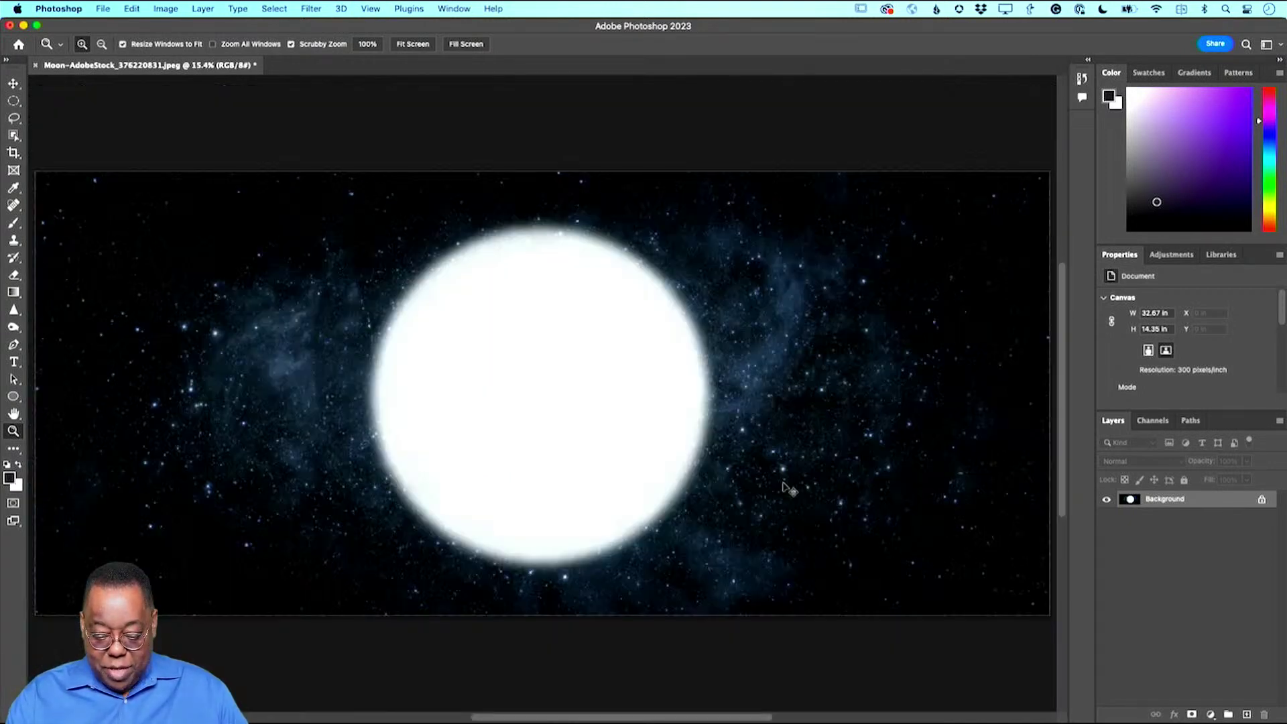
pyautogui.press('super+z')
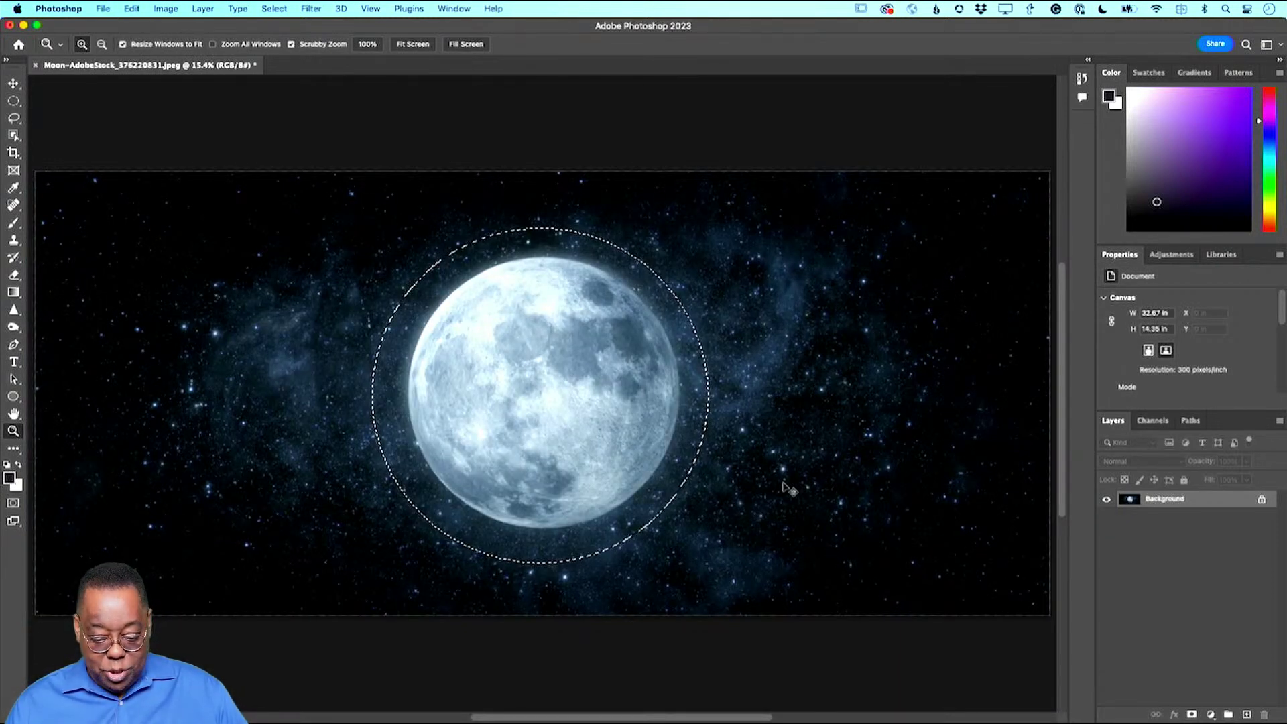
# Step: Clear the circular selection and select the moon as a detected object with the Object Selection tool
pyautogui.press('super+d')
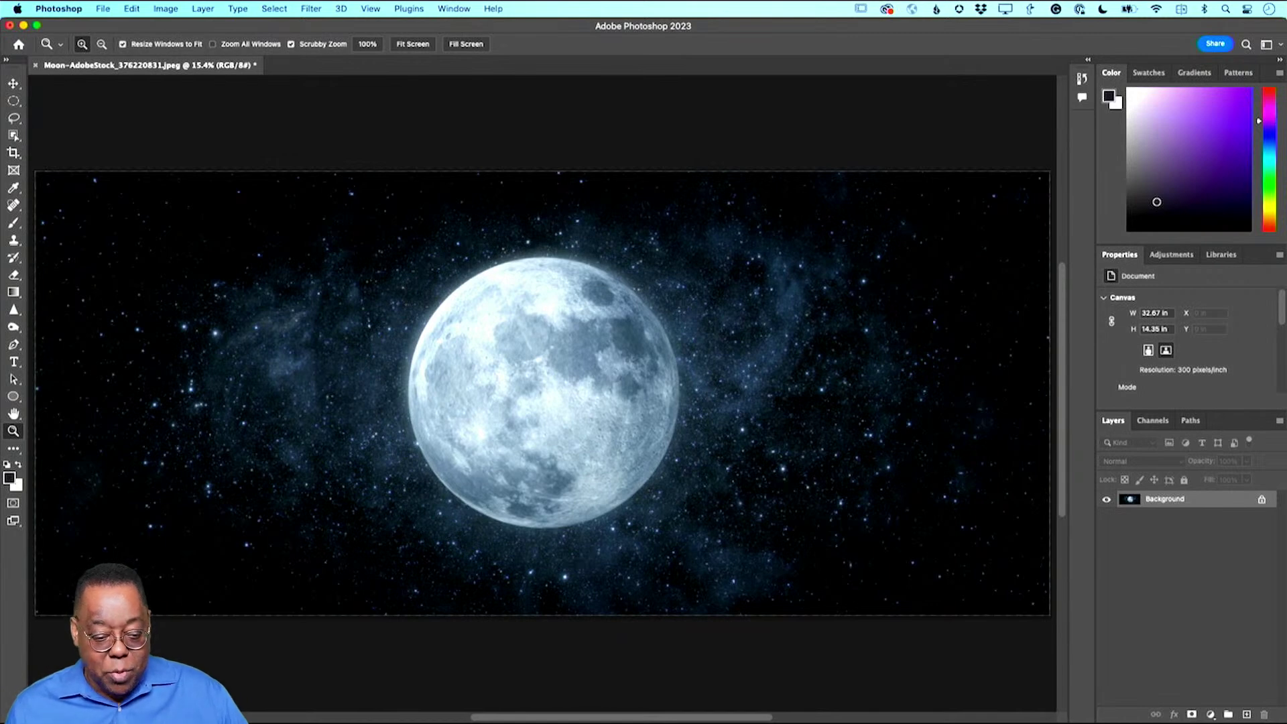
pyautogui.click(13, 136)
pyautogui.click(543, 372)
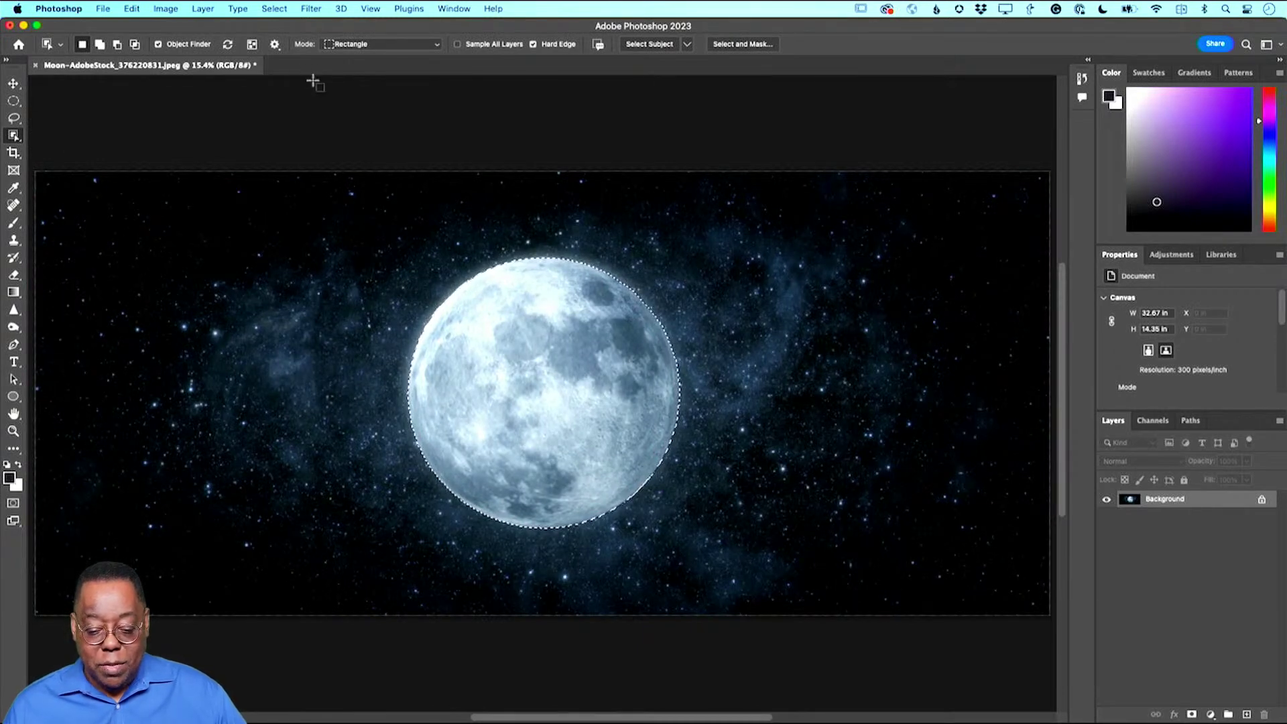
# Step: Switch to Finder, open the "Guy on a mountain at sunset" image from the Photoshop Crash Course folder, and activate the Move tool
pyautogui.press('super+Tab')
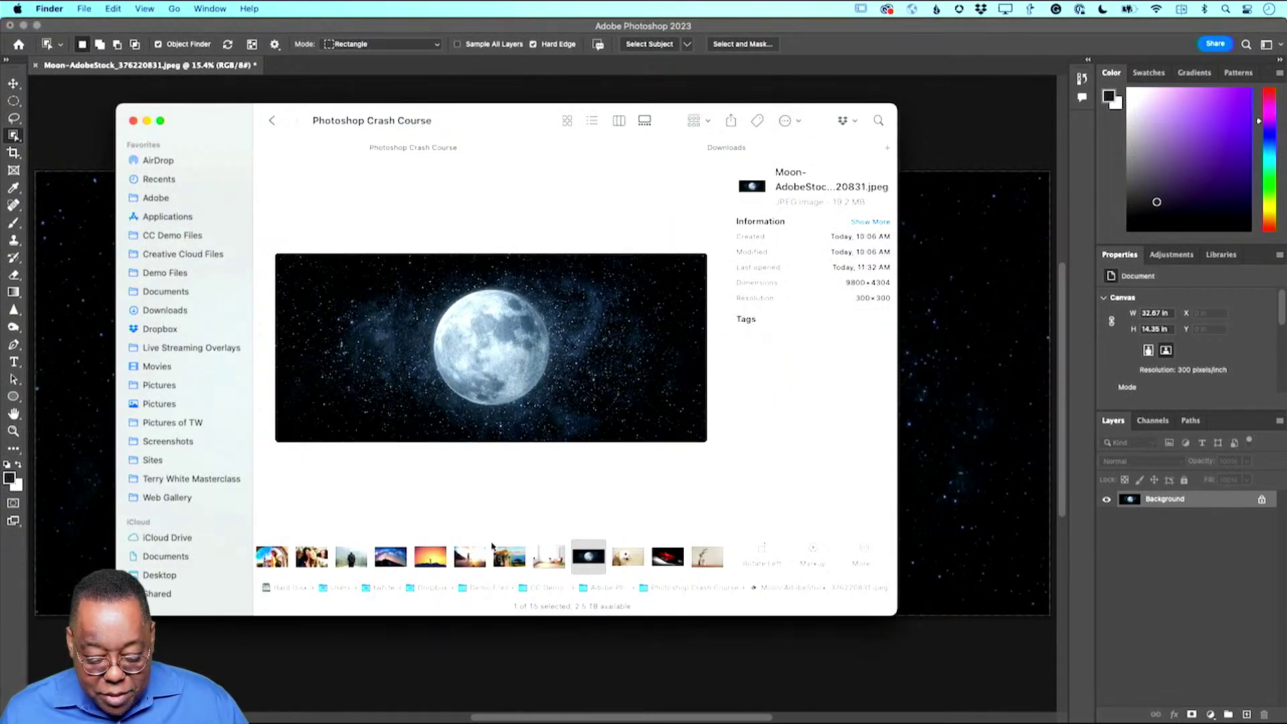
pyautogui.doubleClick(432, 557)
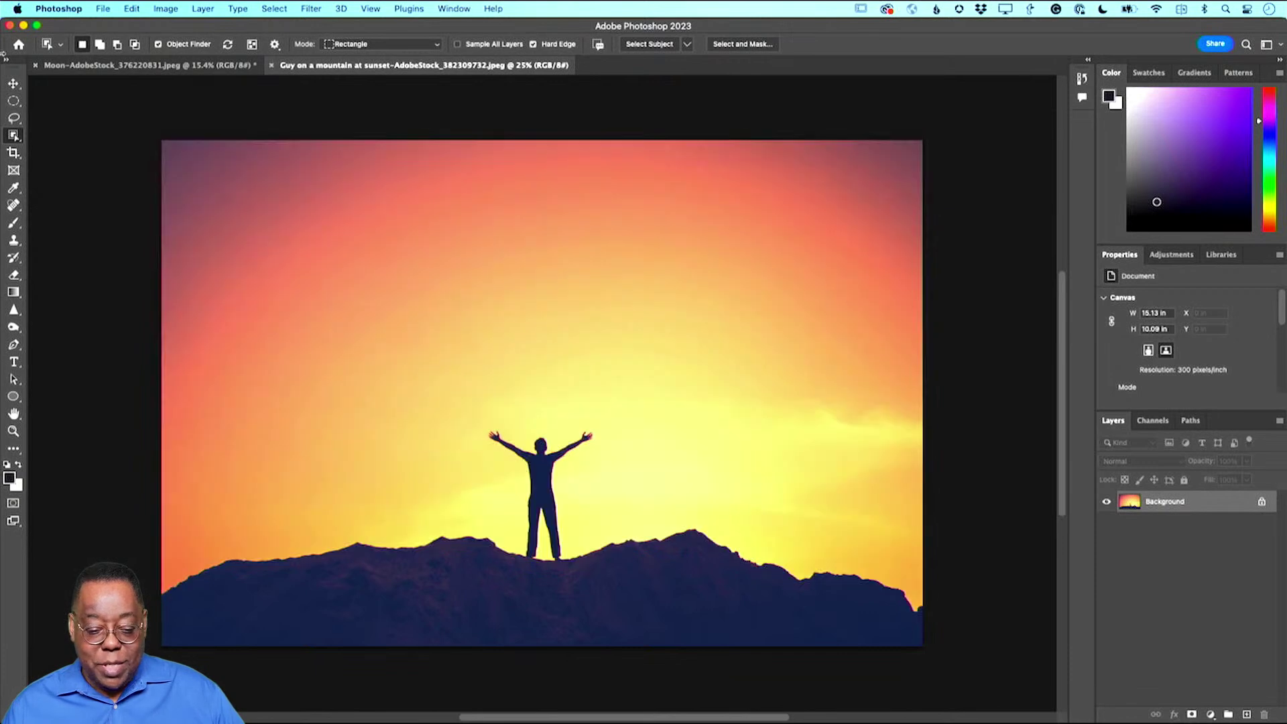
pyautogui.click(13, 83)
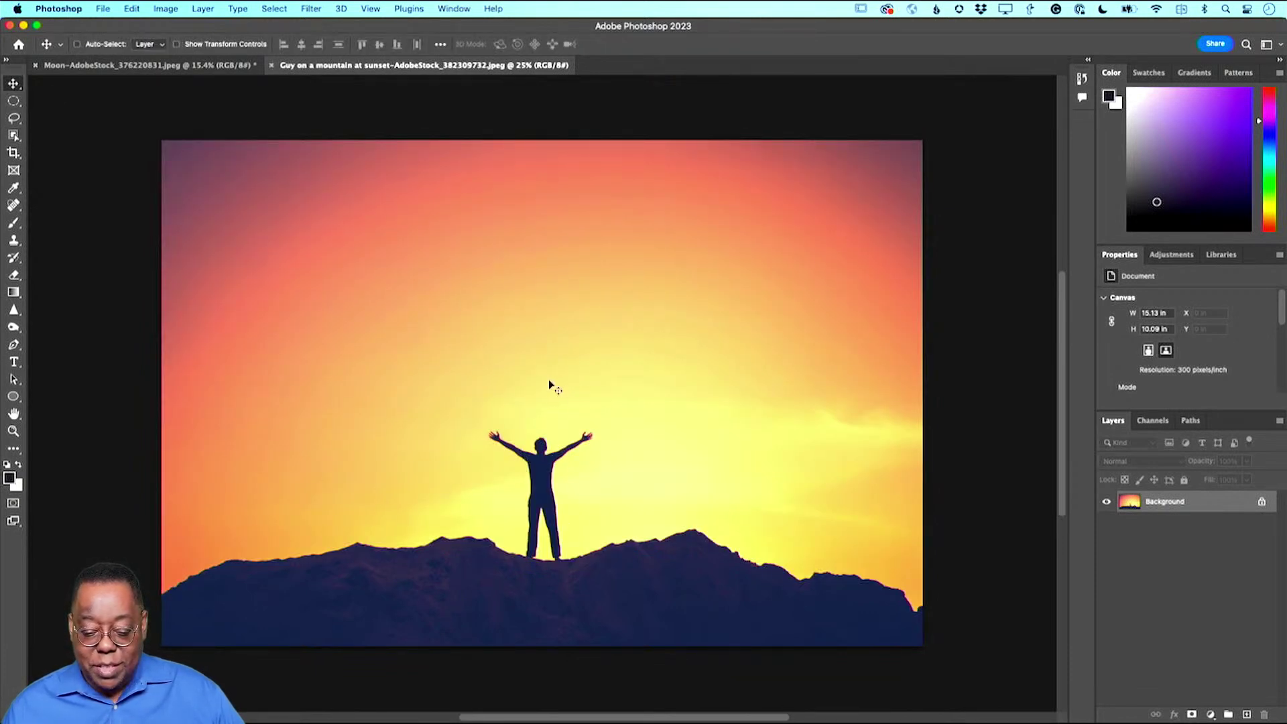
# Step: Copy the selected moon from the moon image and switch to the "Guy on a mountain at sunset" document
pyautogui.click(185, 68)
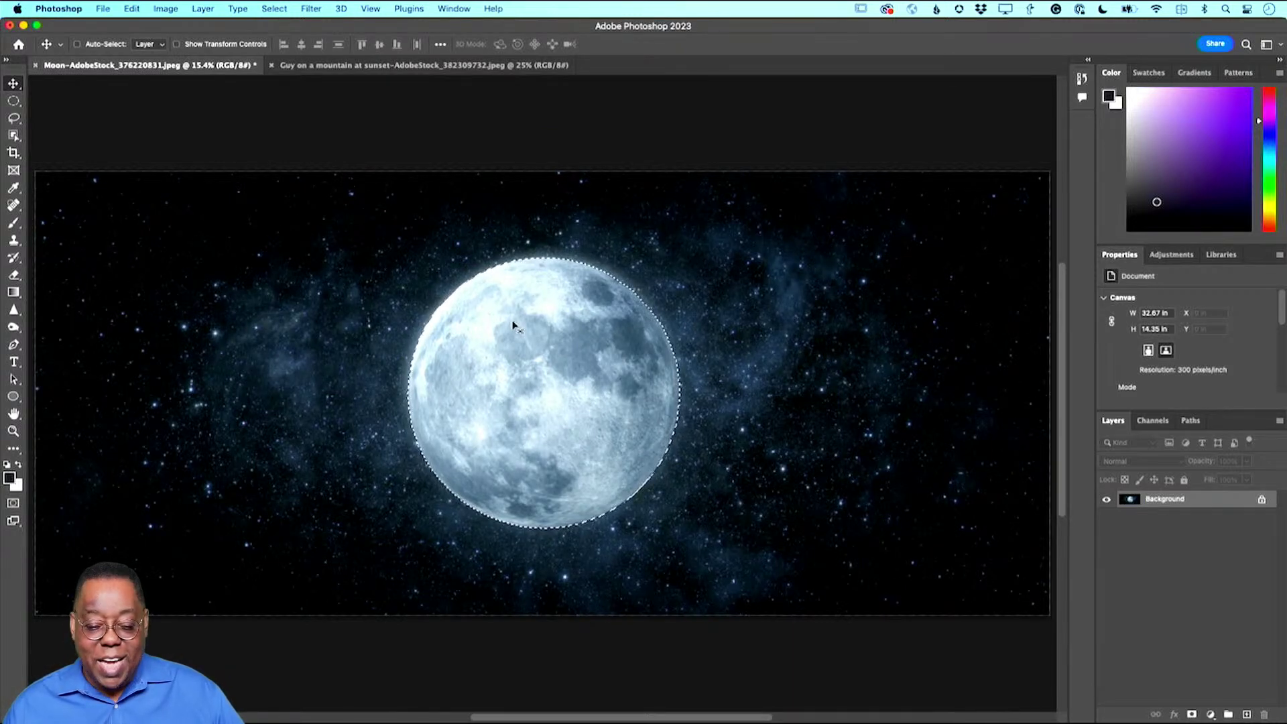
pyautogui.click(376, 66)
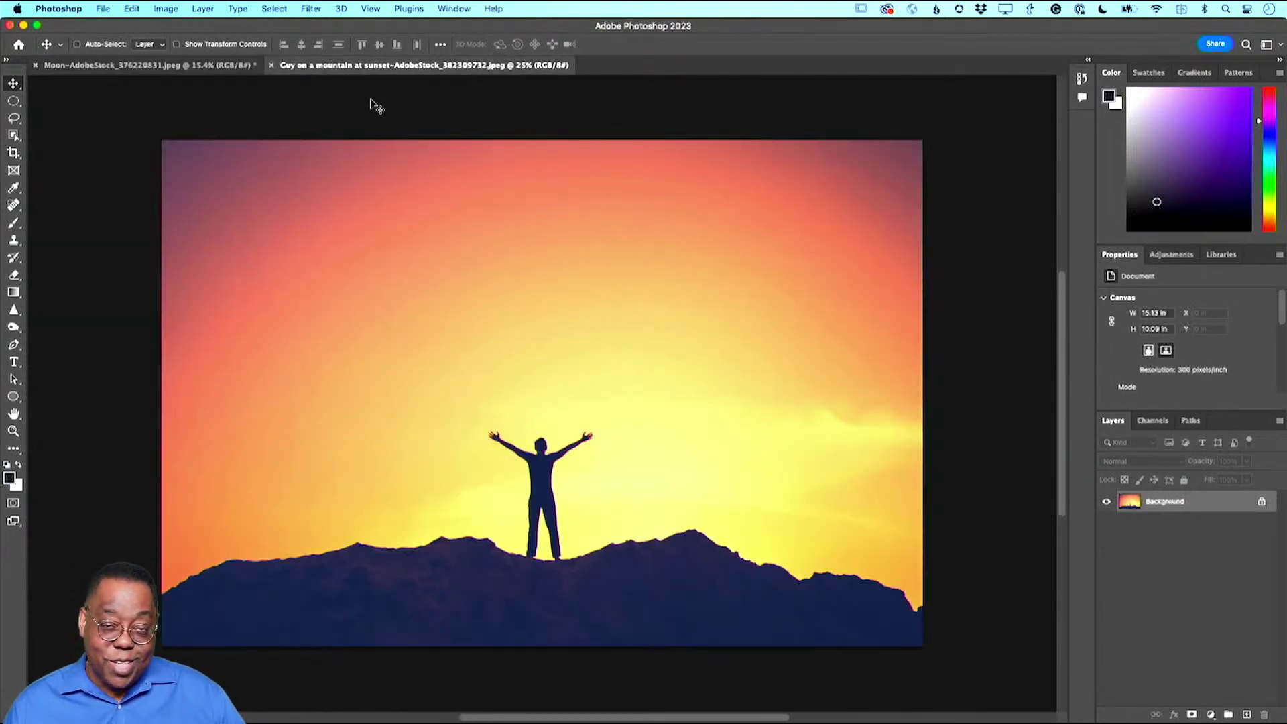
pyautogui.click(162, 67)
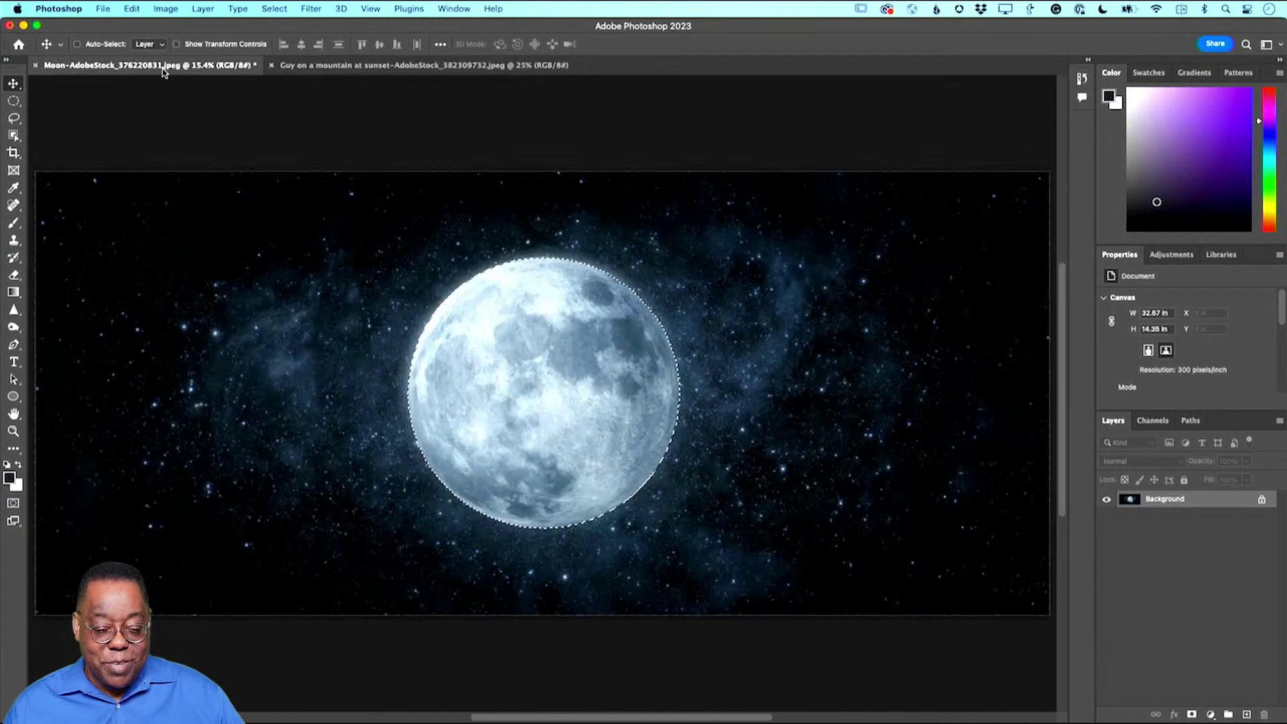
pyautogui.click(131, 9)
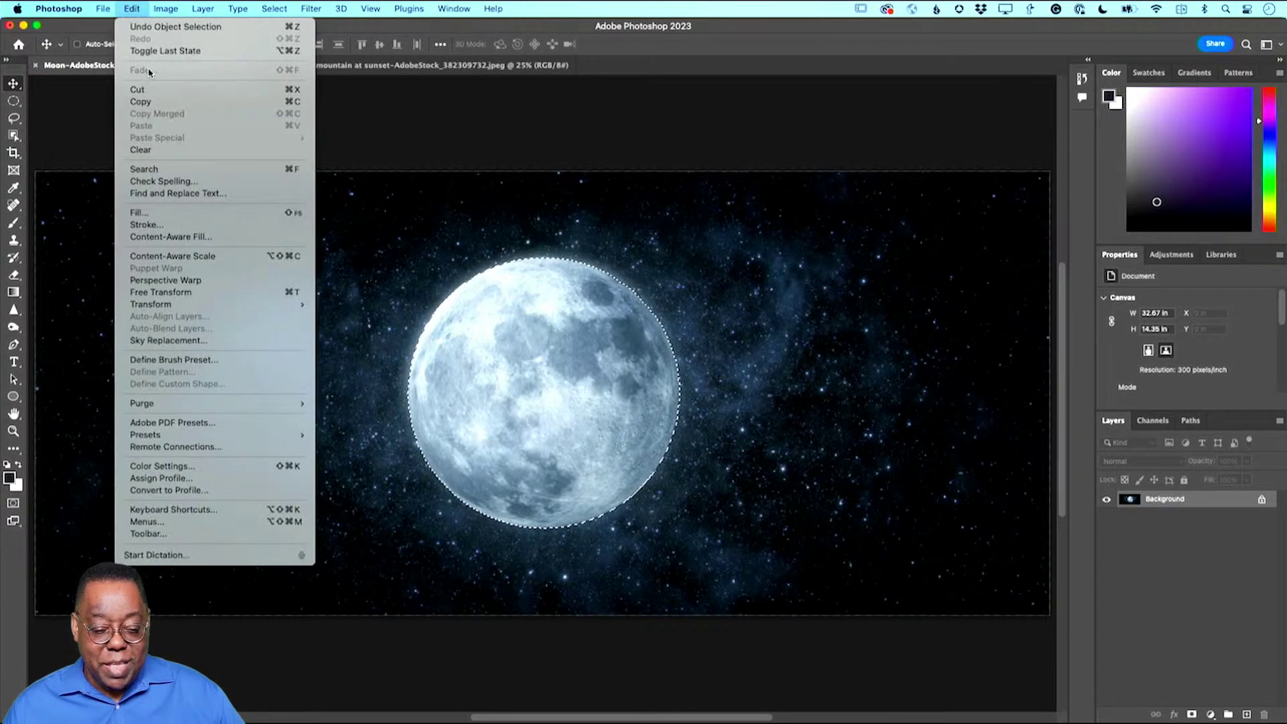
pyautogui.click(160, 101)
pyautogui.click(335, 67)
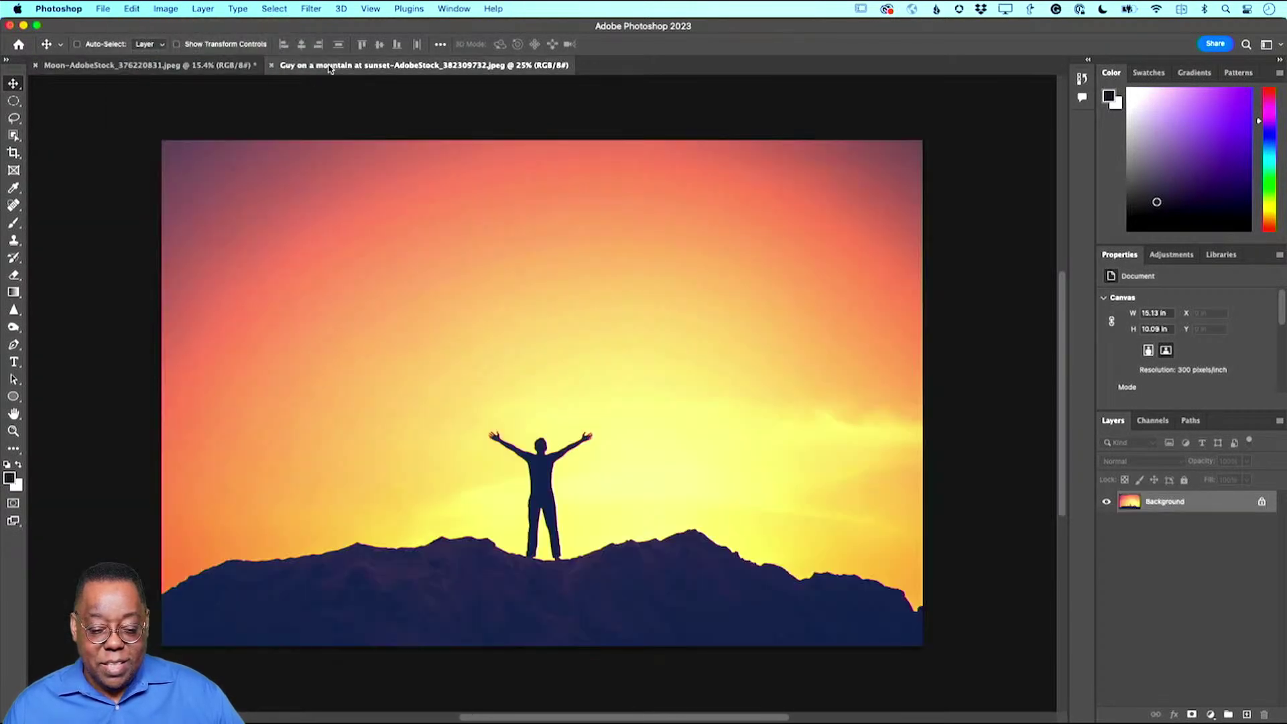
# Step: Paste the copied moon into the sunset image, and float the Layers panel over the canvas at a larger size
pyautogui.click(133, 9)
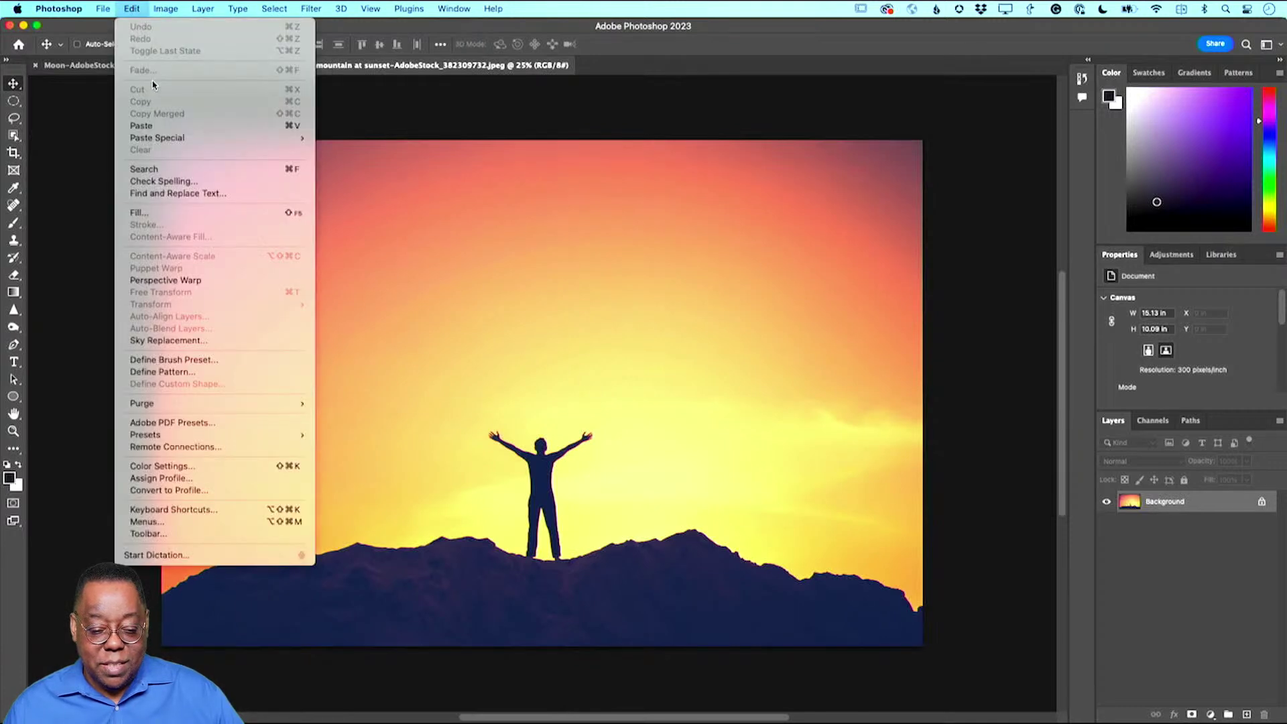
pyautogui.click(159, 125)
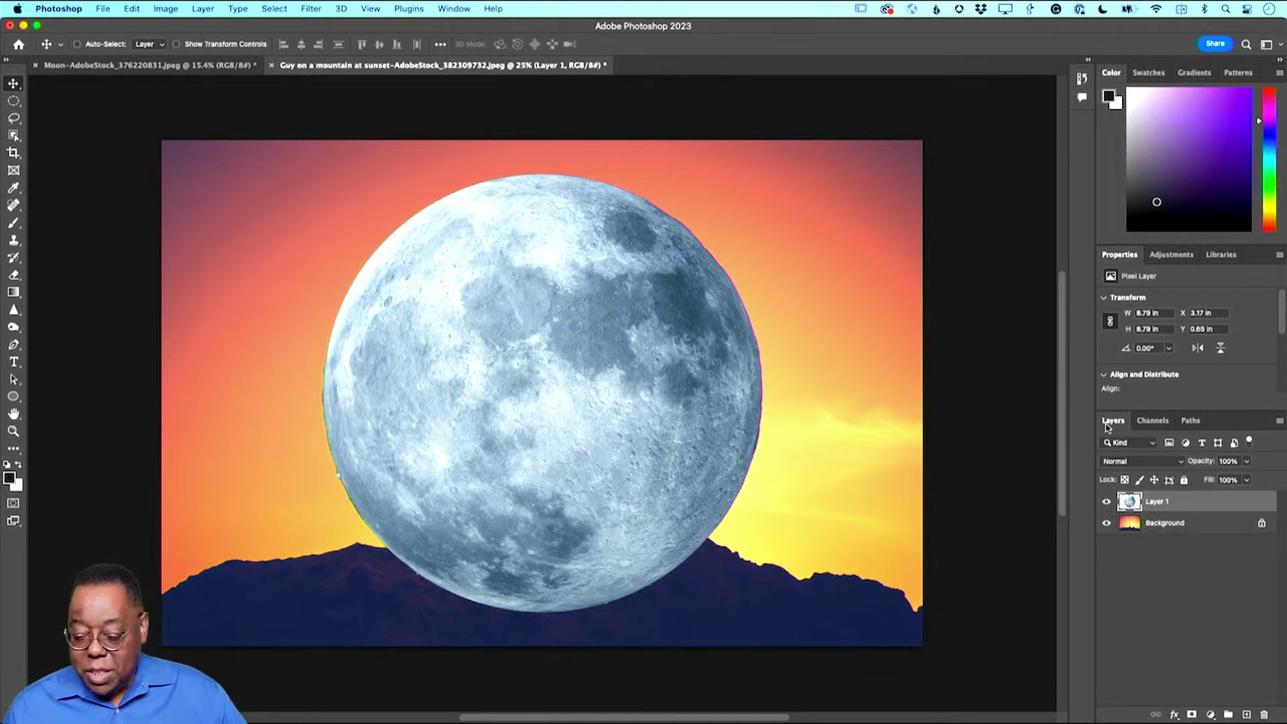
pyautogui.moveTo(1113, 422); pyautogui.dragTo(865, 108)
pyautogui.moveTo(925, 416); pyautogui.dragTo(924, 260)
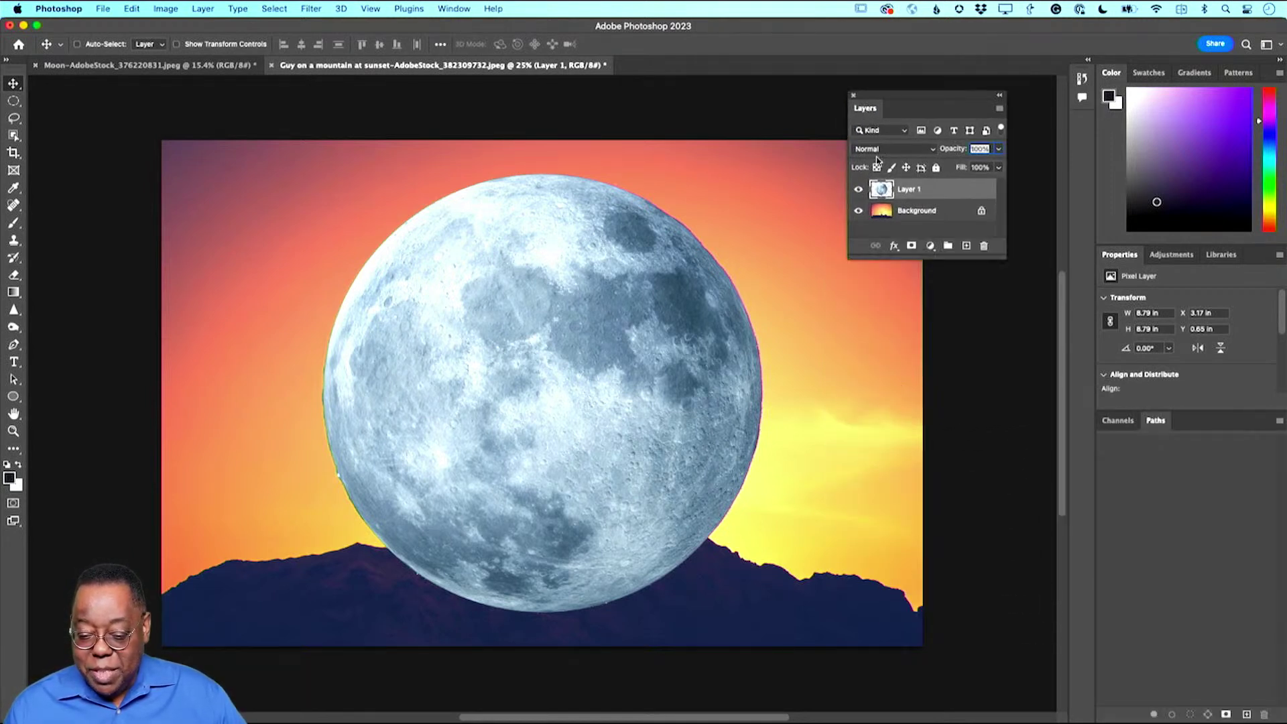
pyautogui.moveTo(1004, 258); pyautogui.dragTo(1038, 343)
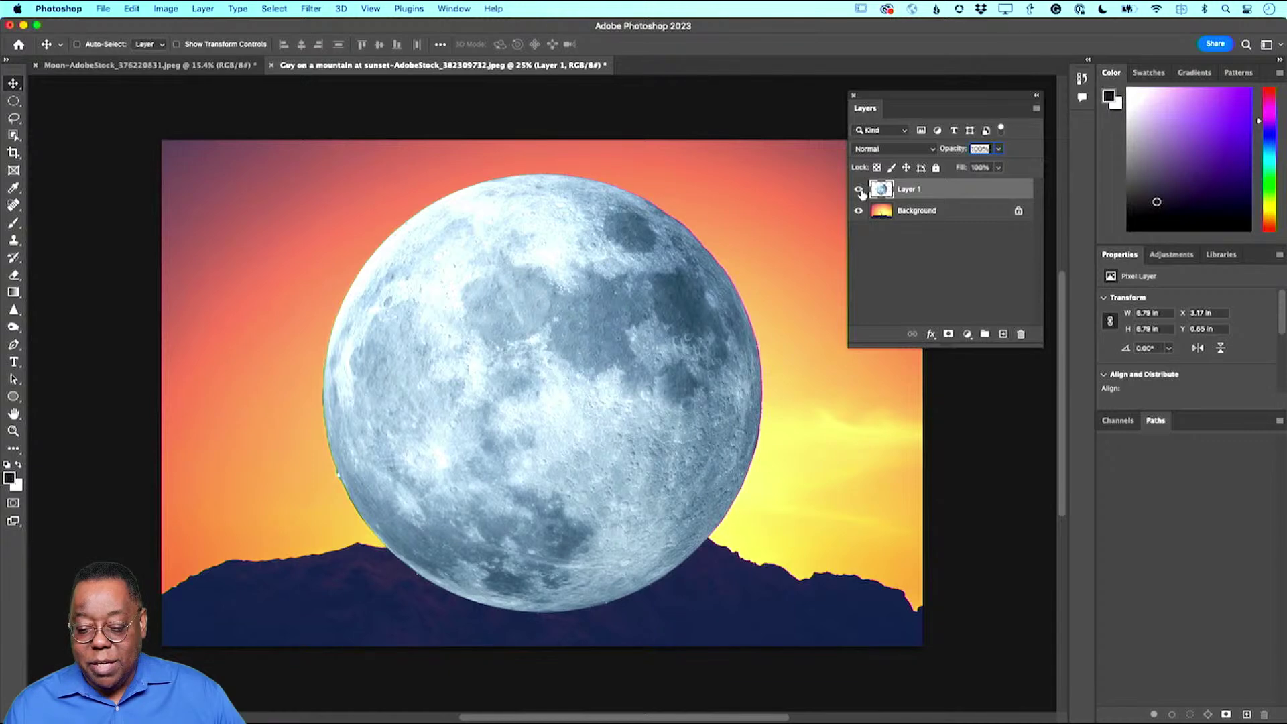
# Step: Toggle the moon layer's visibility off and on to compare the sunset image with and without it
pyautogui.click(859, 191)
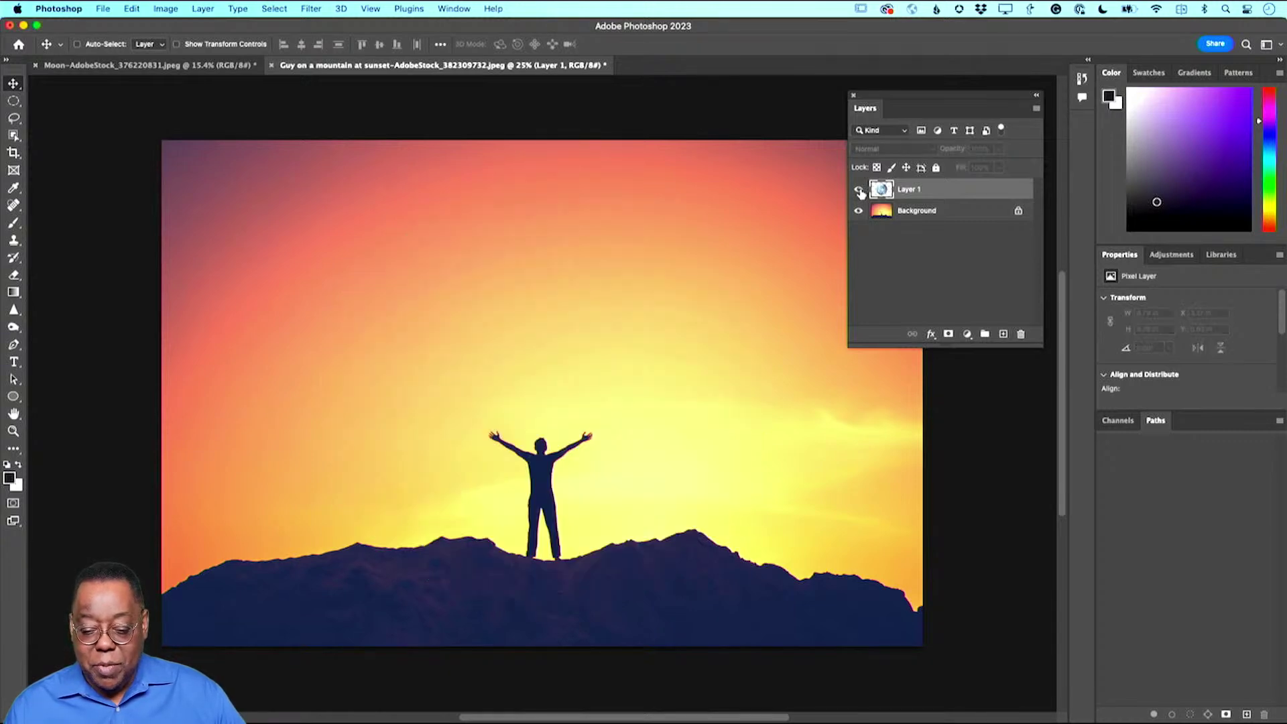
pyautogui.click(858, 192)
pyautogui.click(858, 192)
pyautogui.click(858, 191)
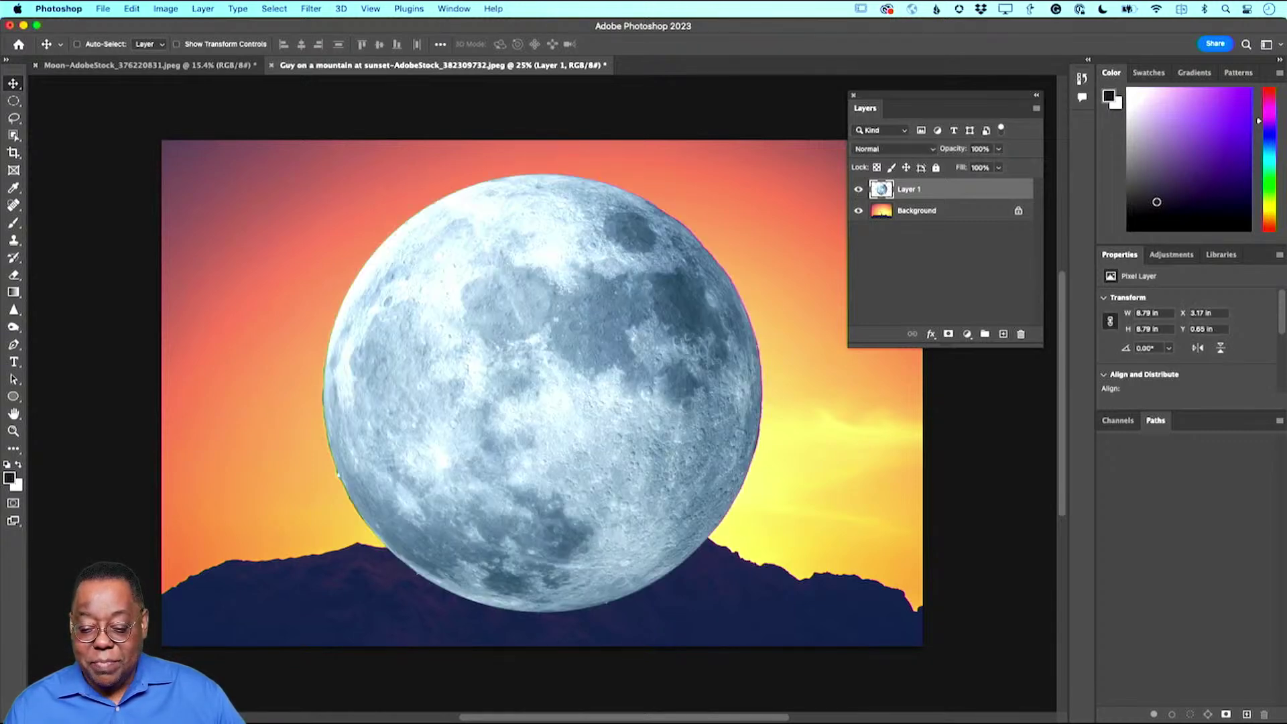
# Step: Try the moon layer at opacities of about 38% and 78%, and restore its opacity to 100%
pyautogui.moveTo(955, 148)
pyautogui.mouseDown()
pyautogui.moveTo(843, 150)
pyautogui.moveTo(975, 148)
pyautogui.mouseUp()
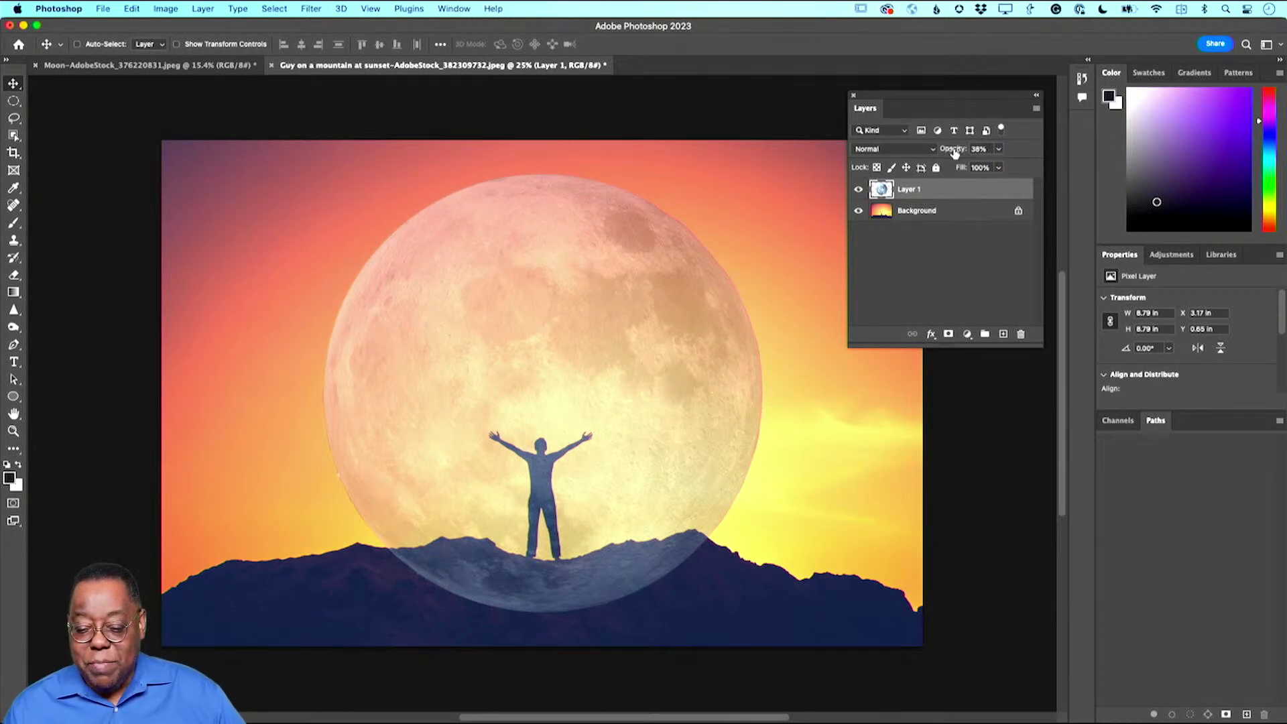
pyautogui.moveTo(954, 153); pyautogui.dragTo(979, 145)
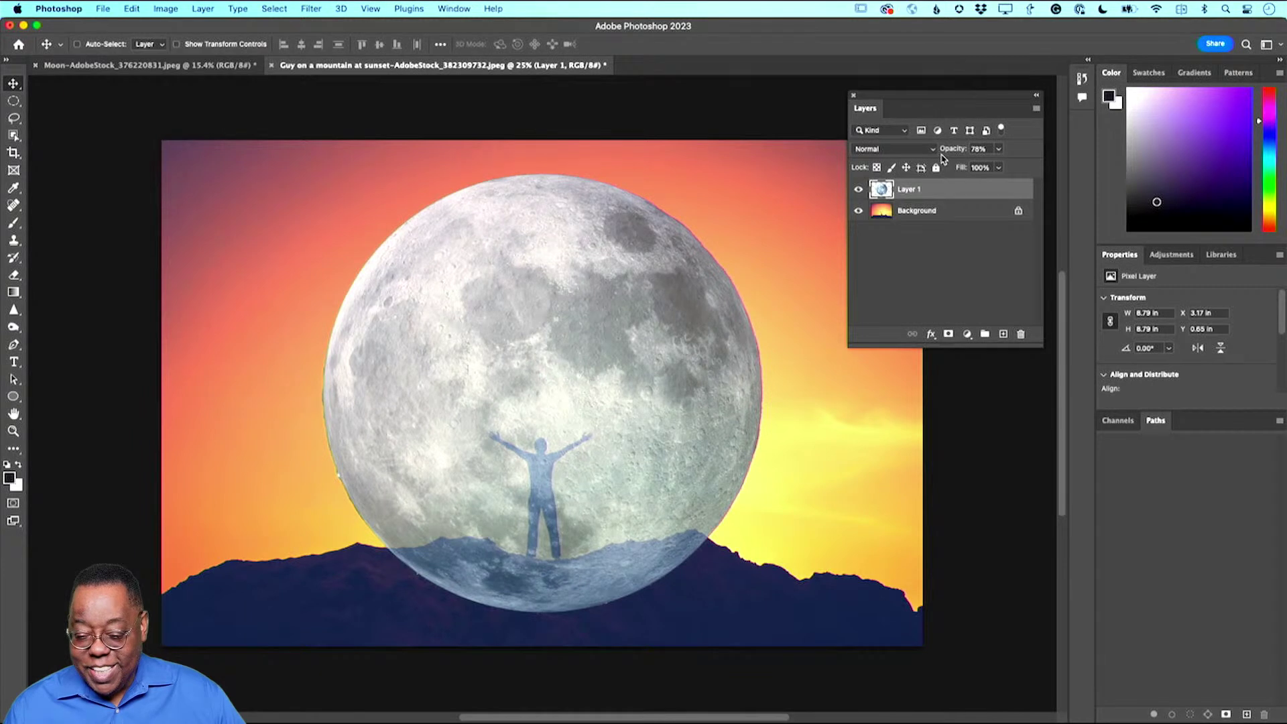
pyautogui.click(978, 149)
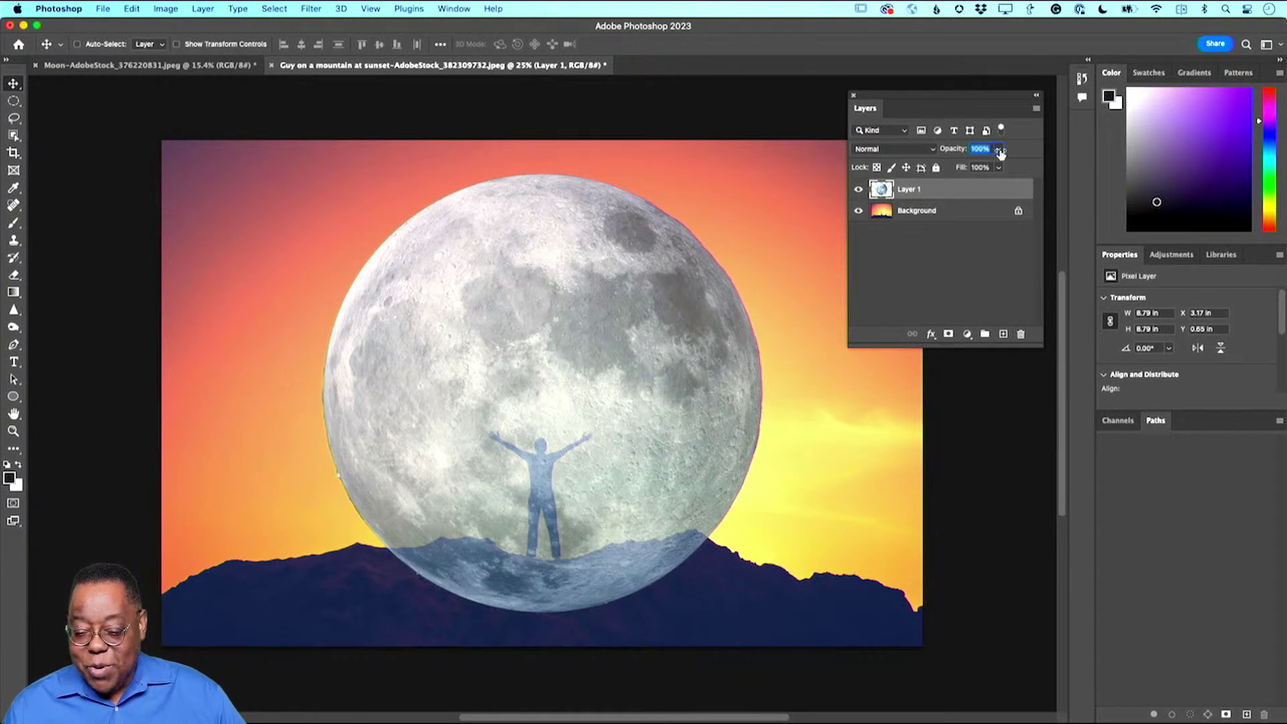
pyautogui.write('100')
pyautogui.press('Return')
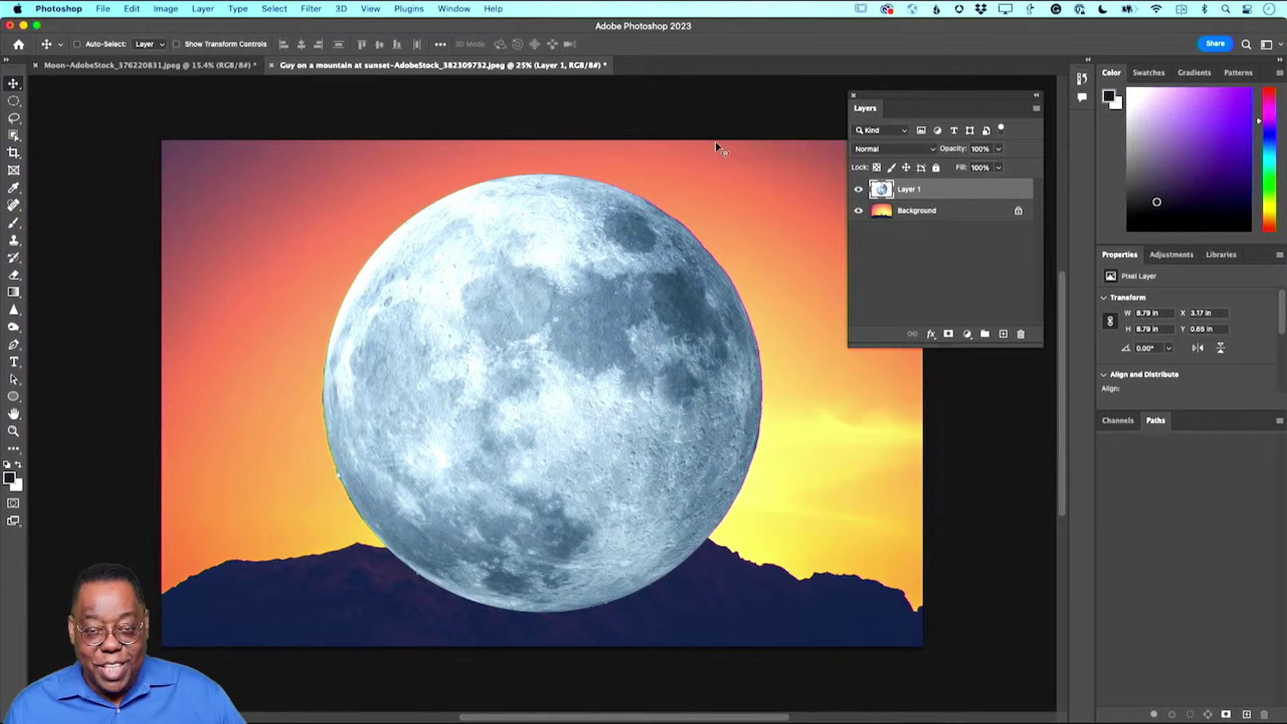
# Step: Free Transform the moon to about 54% of its size and place it on the man's raised hands
pyautogui.click(133, 10)
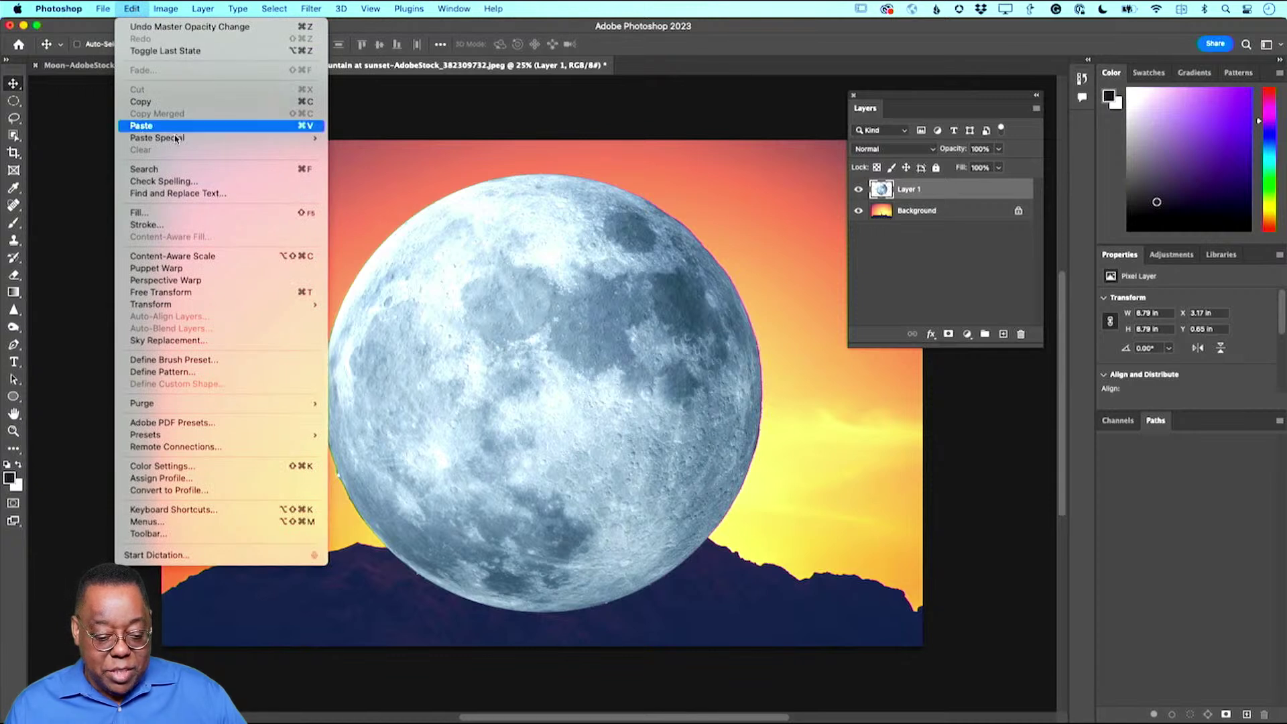
pyautogui.click(221, 295)
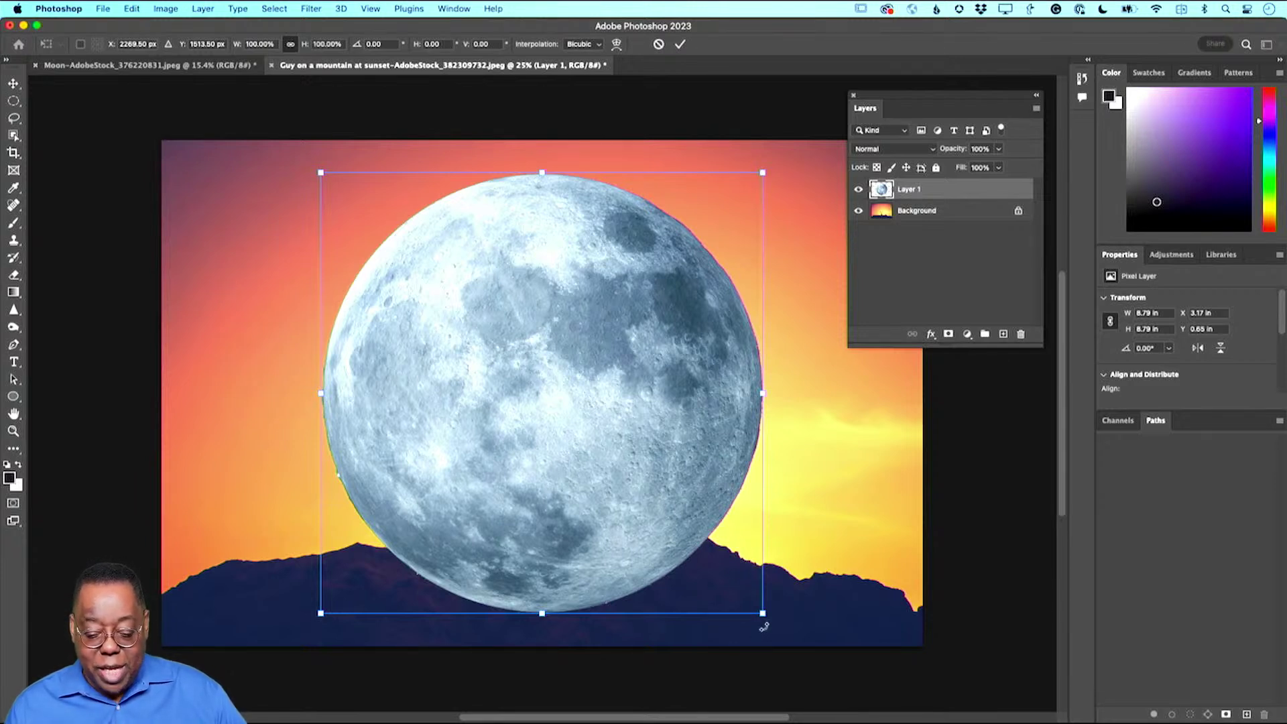
pyautogui.moveTo(766, 616); pyautogui.dragTo(557, 418)
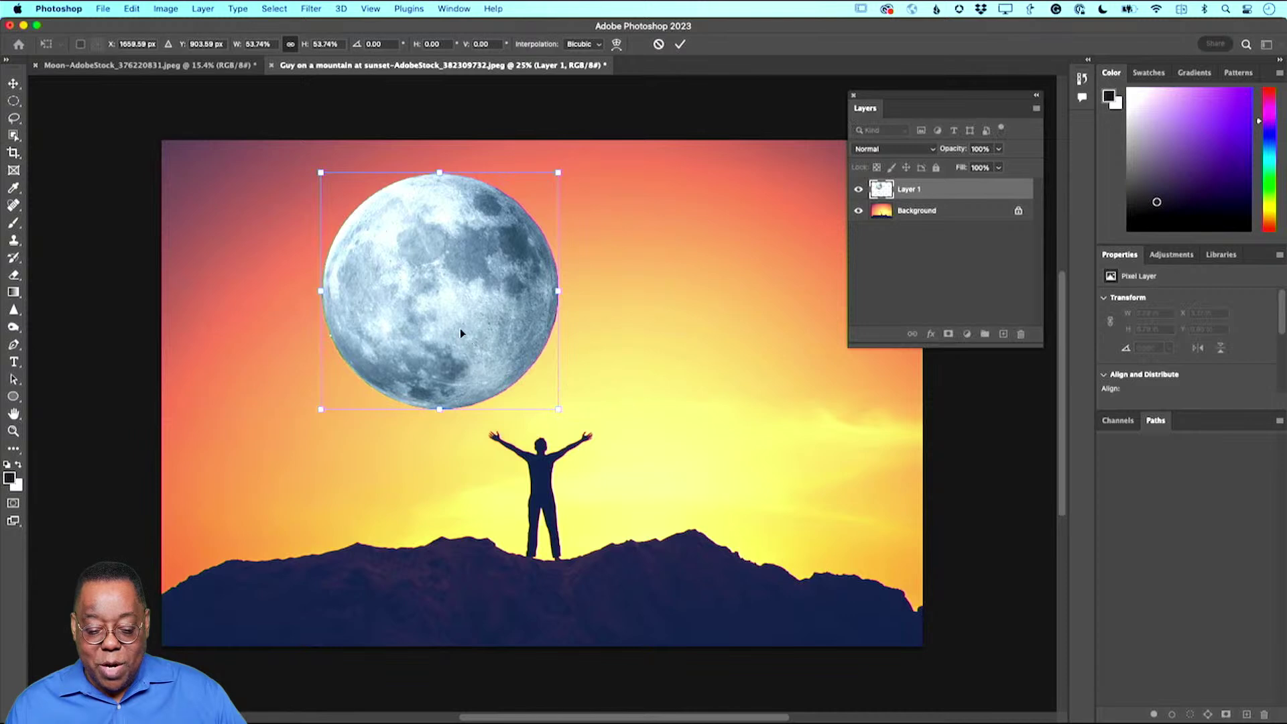
pyautogui.moveTo(429, 307); pyautogui.dragTo(517, 348)
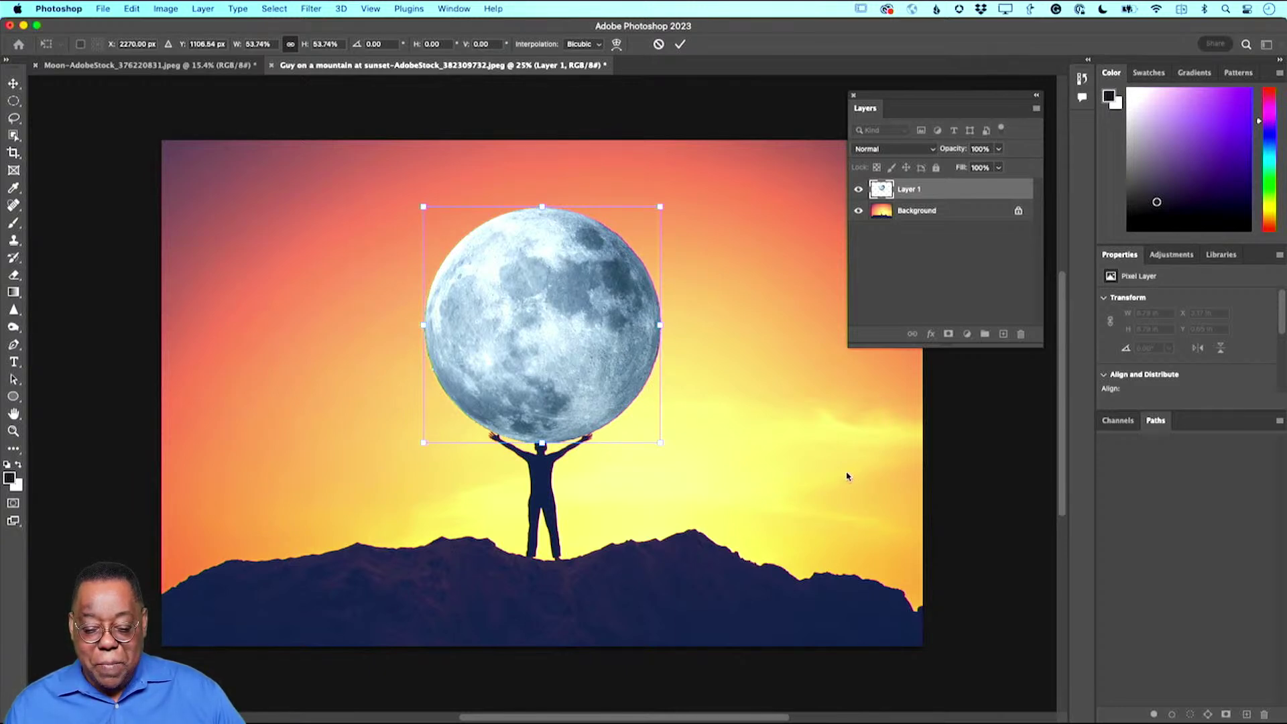
pyautogui.click(680, 46)
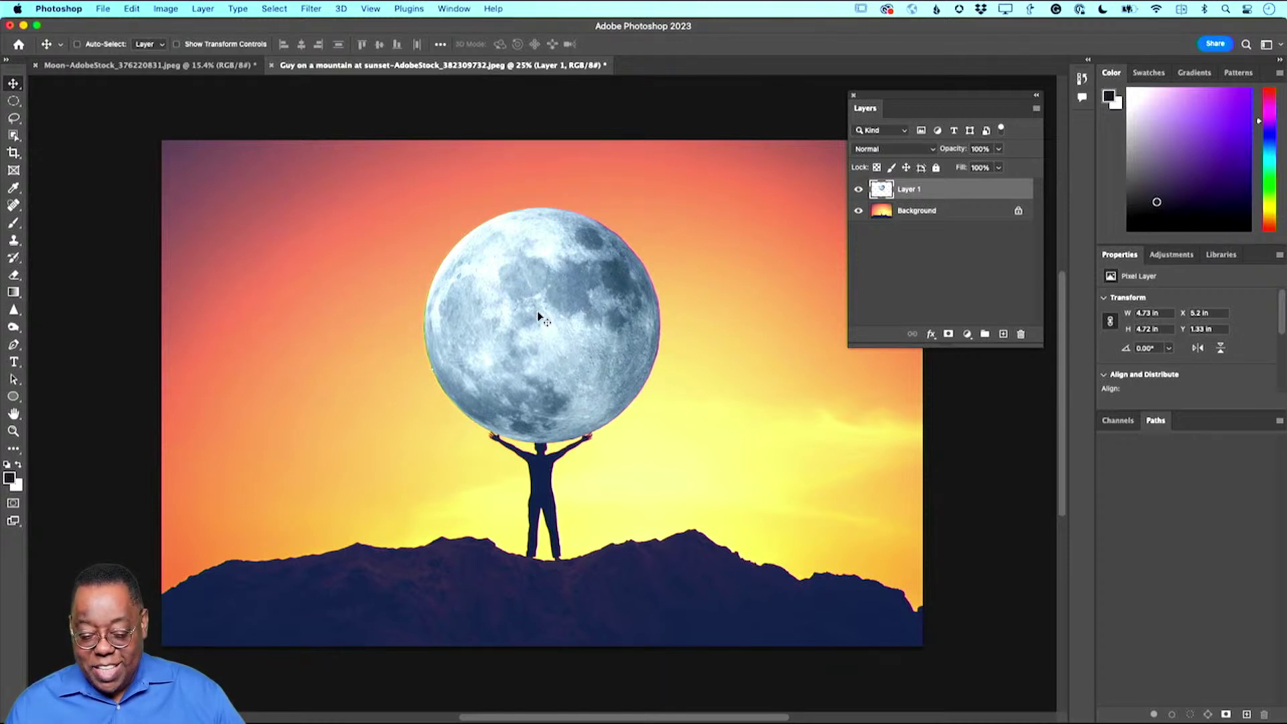
# Step: Switch to Finder, open the "Guy on a mountain at night" image in Photoshop, and paste the copied moon into it
pyautogui.press('super+Tab')
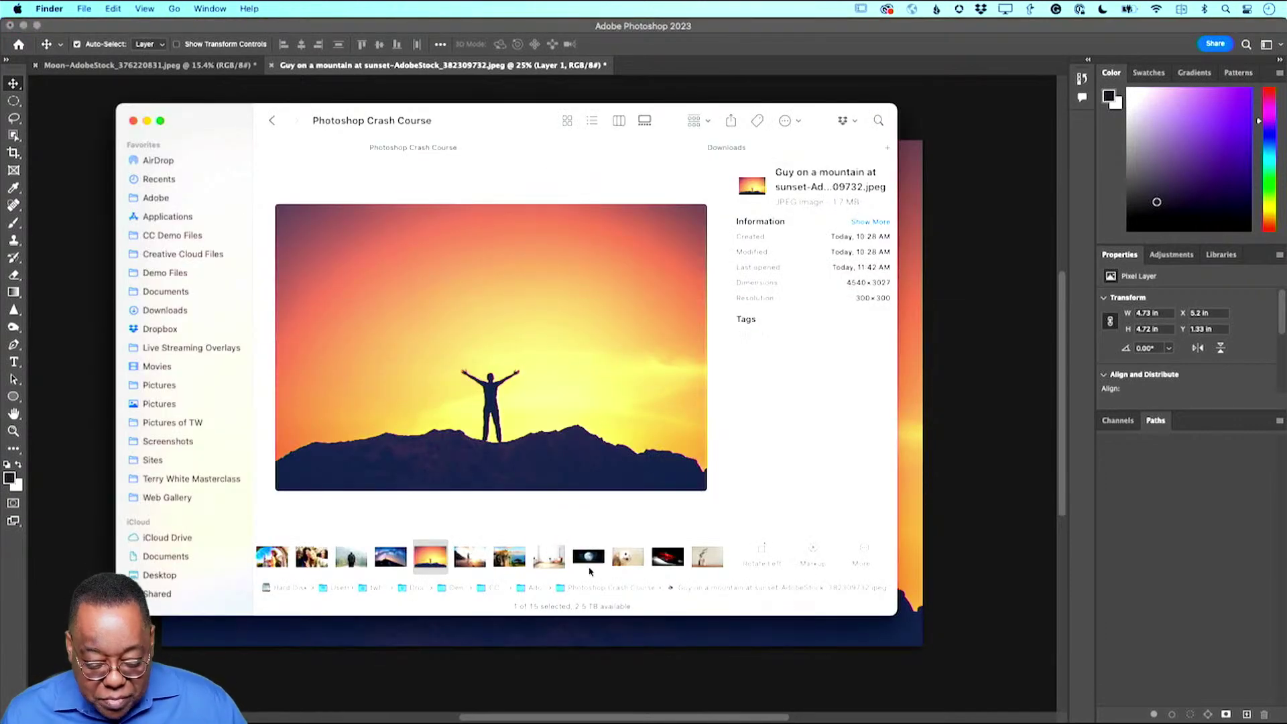
pyautogui.click(388, 558)
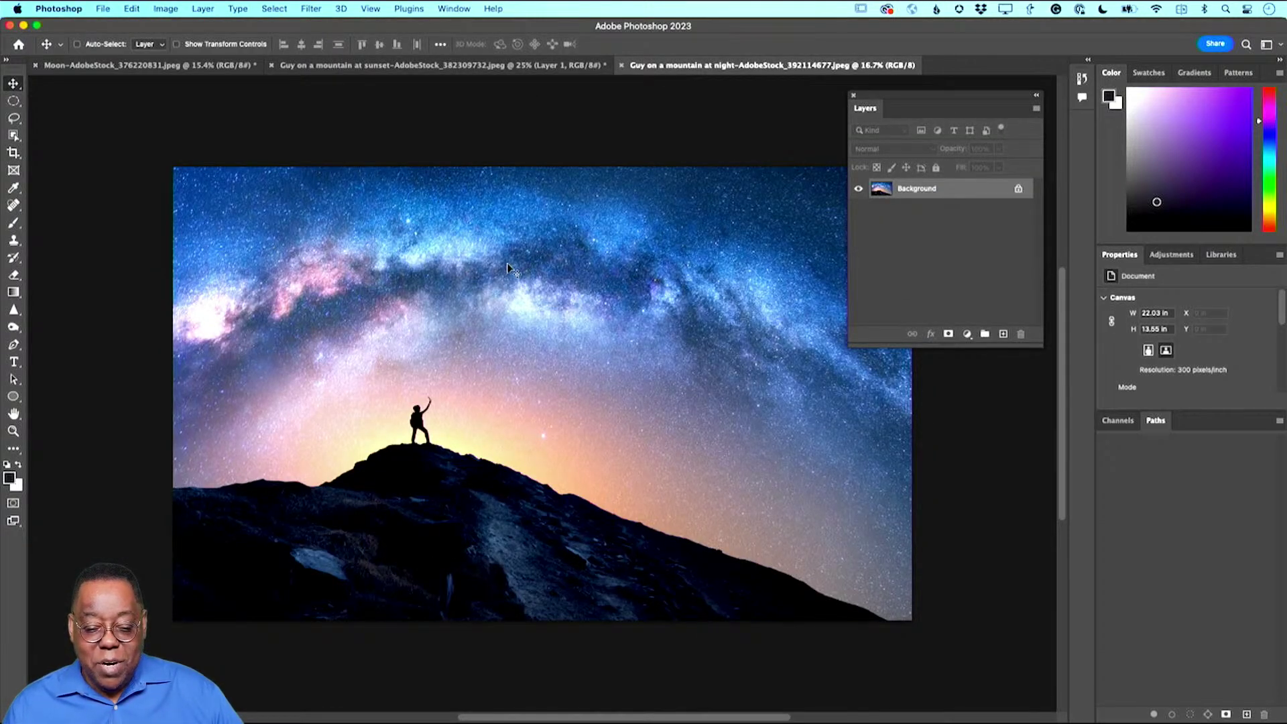
pyautogui.click(131, 8)
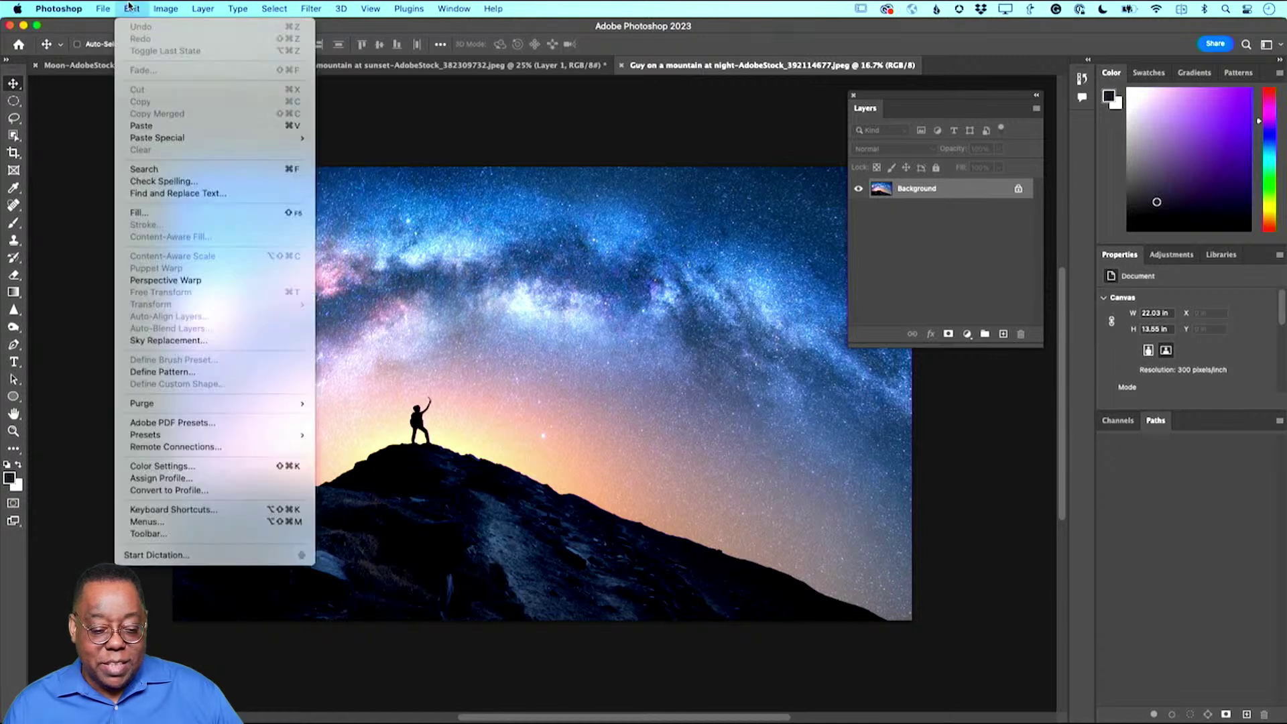
pyautogui.click(173, 130)
# Step: Free Transform the pasted moon to about 46% of its size and place it in the night sky above the hiker
pyautogui.press('super+t')
pyautogui.moveTo(688, 537); pyautogui.dragTo(526, 377)
pyautogui.moveTo(472, 337); pyautogui.dragTo(542, 322)
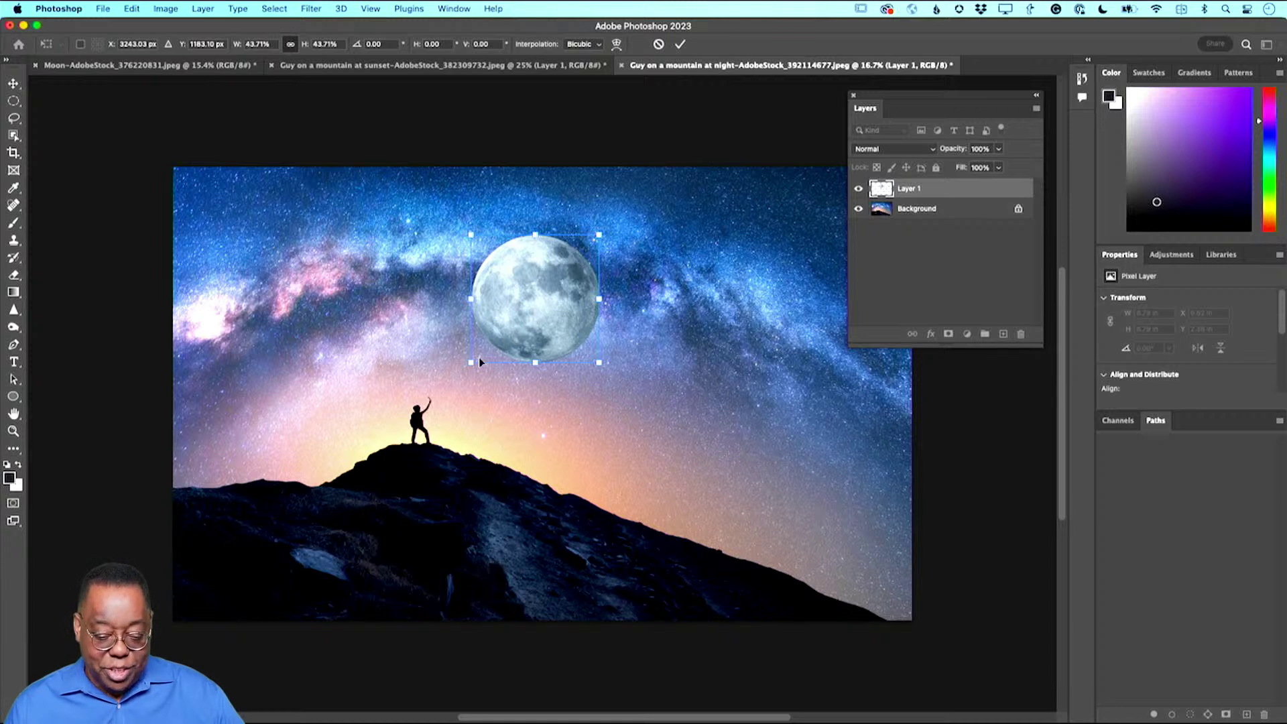
pyautogui.moveTo(471, 362); pyautogui.dragTo(464, 370)
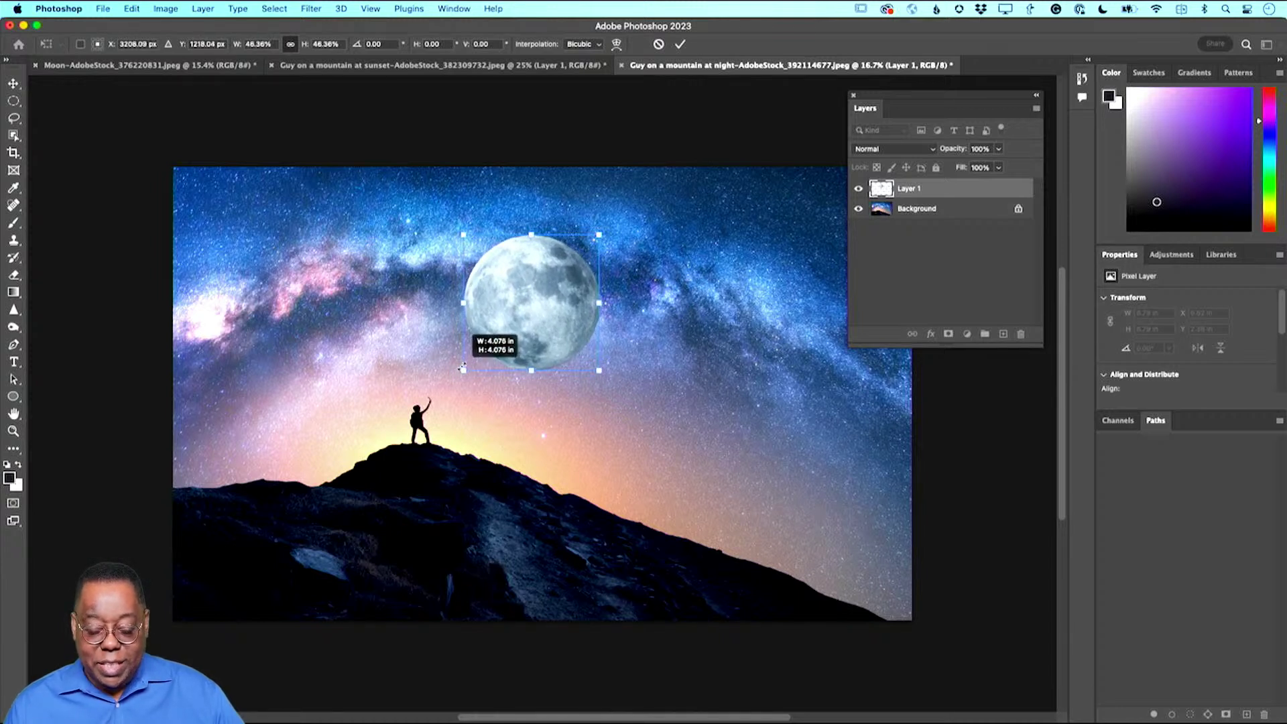
pyautogui.moveTo(548, 334); pyautogui.dragTo(561, 300)
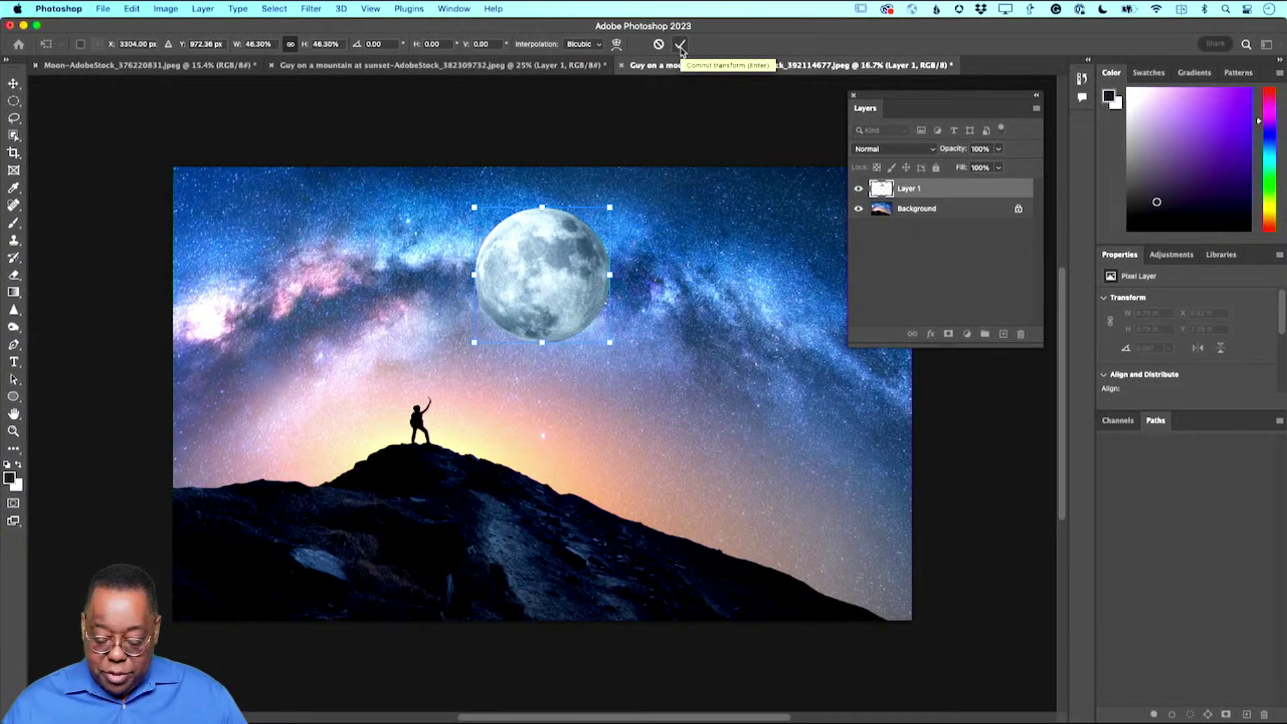
pyautogui.click(680, 47)
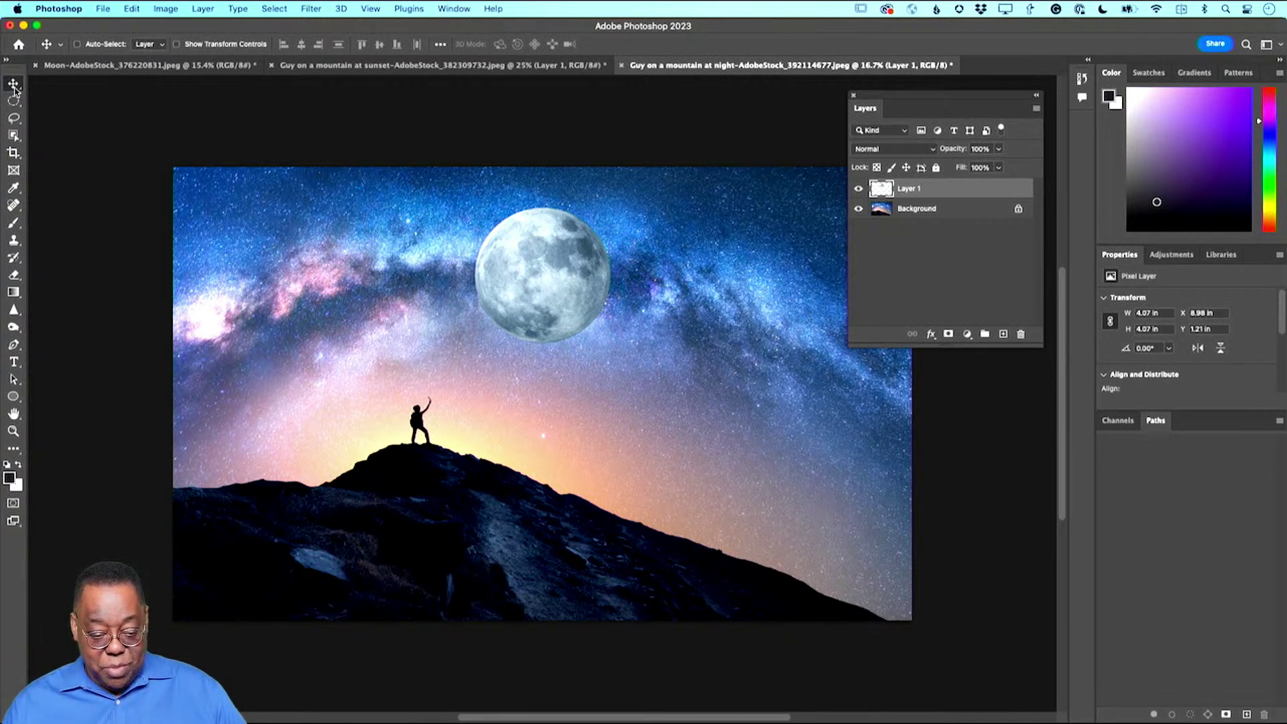
# Step: Shift the moon slightly down and farther right in the night sky, and set its layer opacity to 62%
pyautogui.moveTo(553, 271)
pyautogui.mouseDown()
pyautogui.moveTo(621, 272)
pyautogui.moveTo(554, 277)
pyautogui.mouseUp()
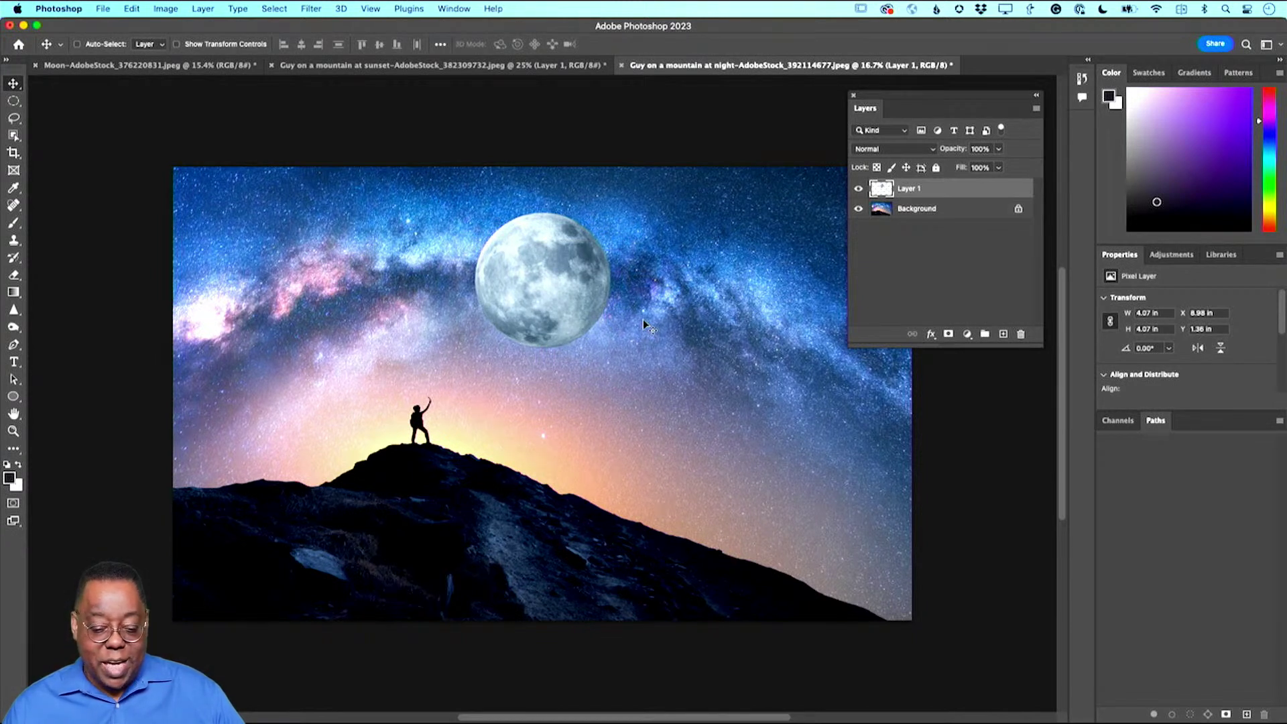
pyautogui.moveTo(536, 275); pyautogui.dragTo(571, 275)
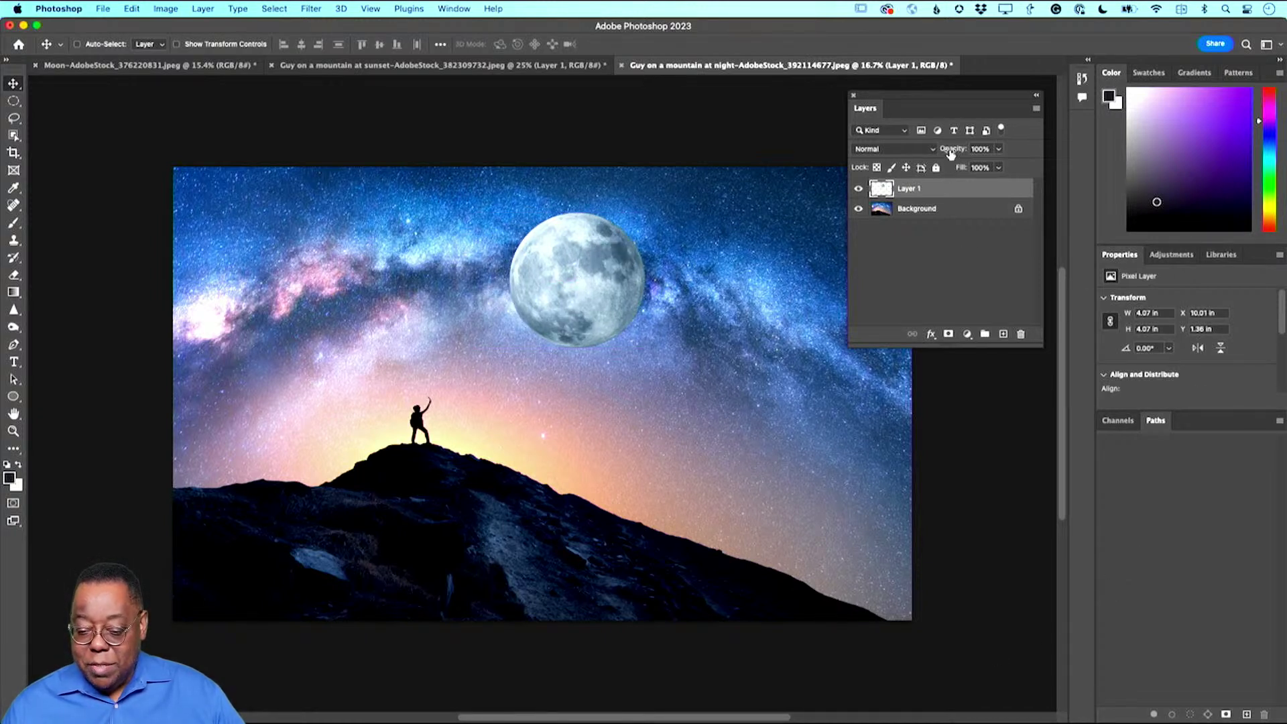
pyautogui.moveTo(946, 149); pyautogui.dragTo(924, 159)
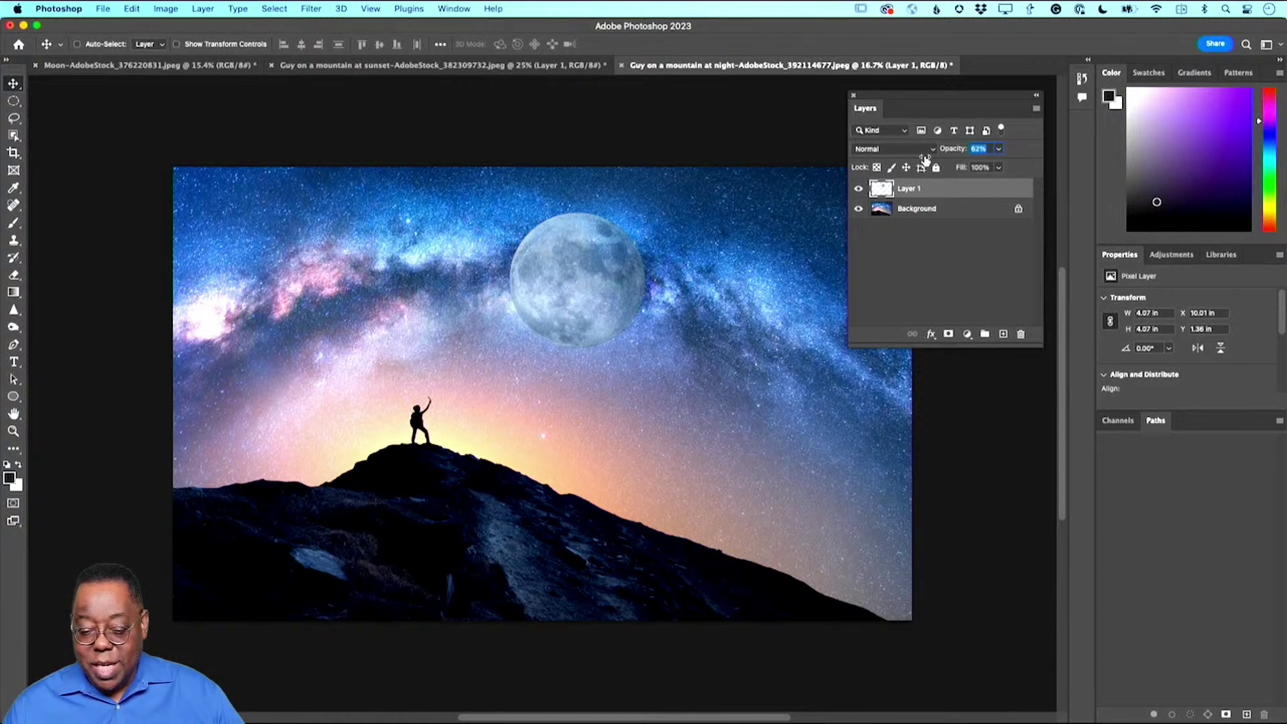
pyautogui.press('Return')
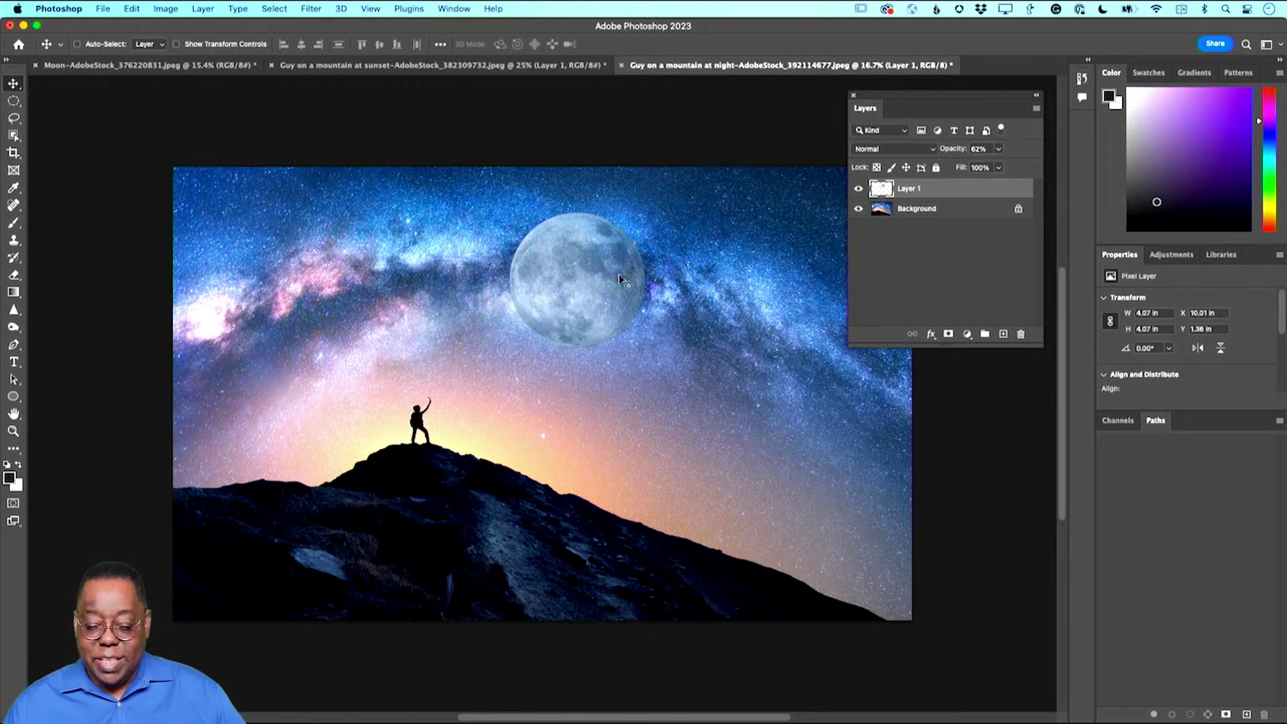
# Step: Return to the "Guy on a mountain at sunset" document and lower the moon layer's opacity to 34%
pyautogui.click(395, 67)
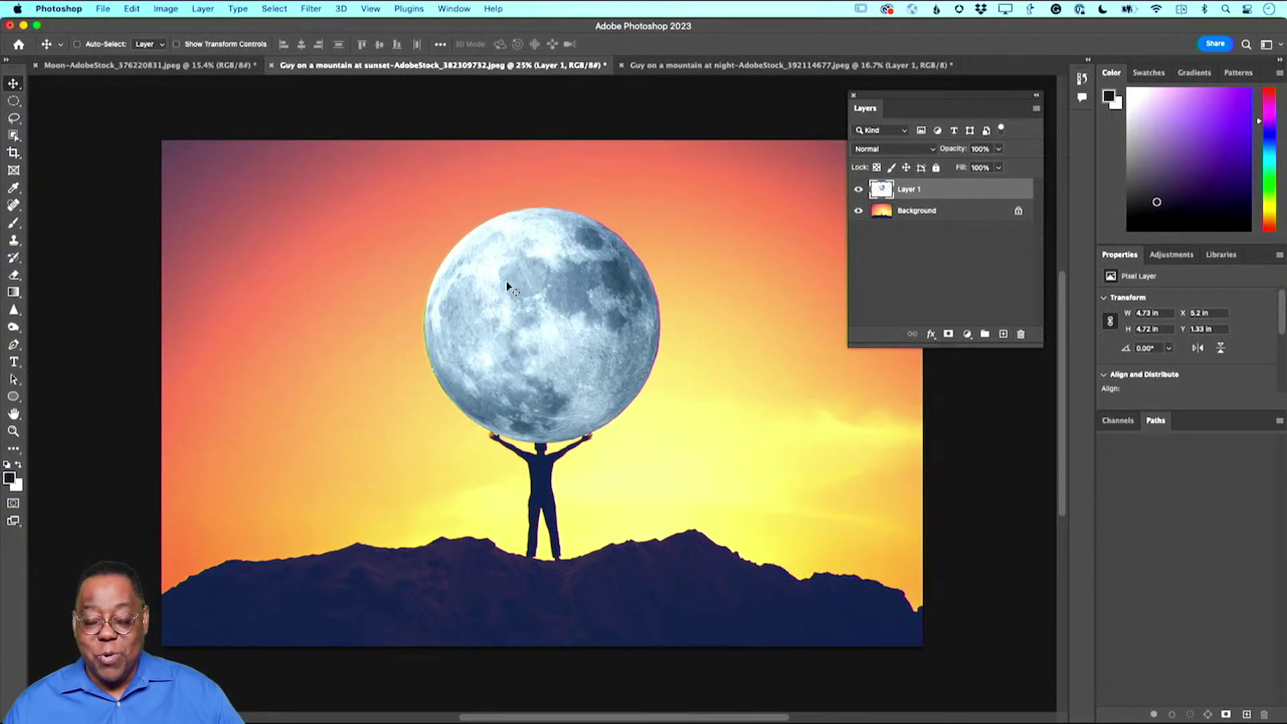
pyautogui.moveTo(952, 149); pyautogui.dragTo(927, 150)
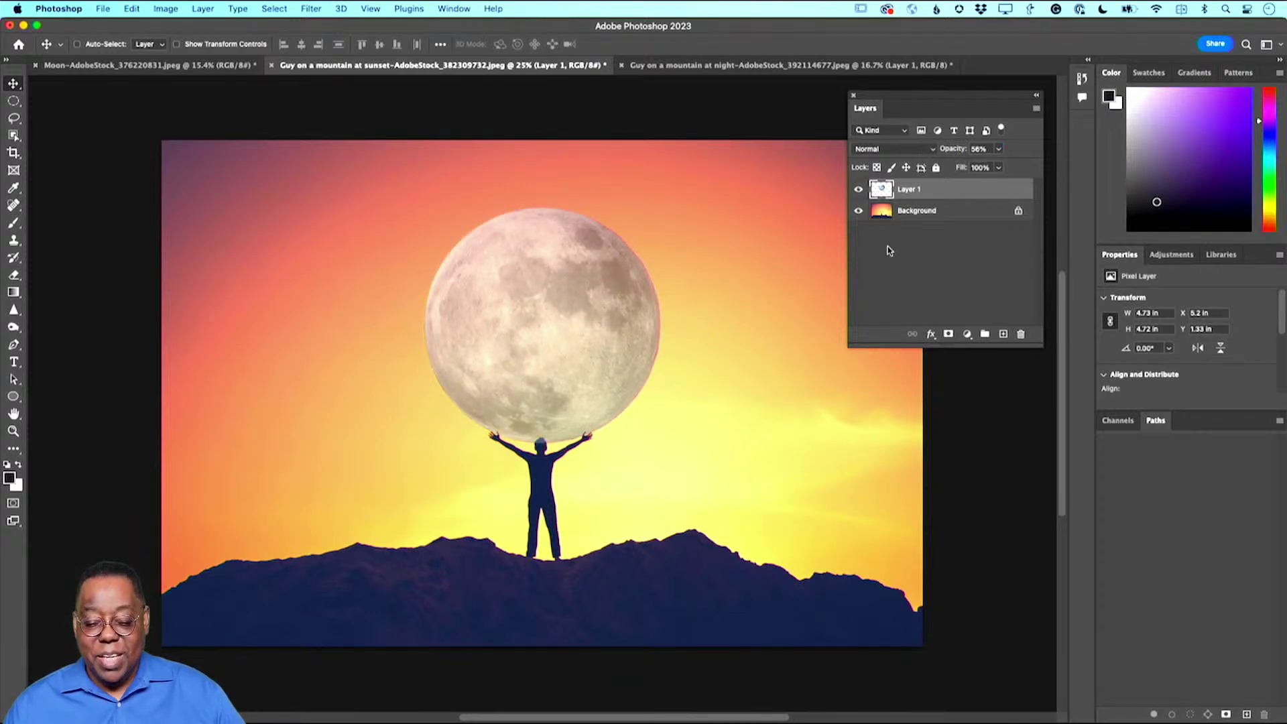
pyautogui.moveTo(952, 151); pyautogui.dragTo(940, 159)
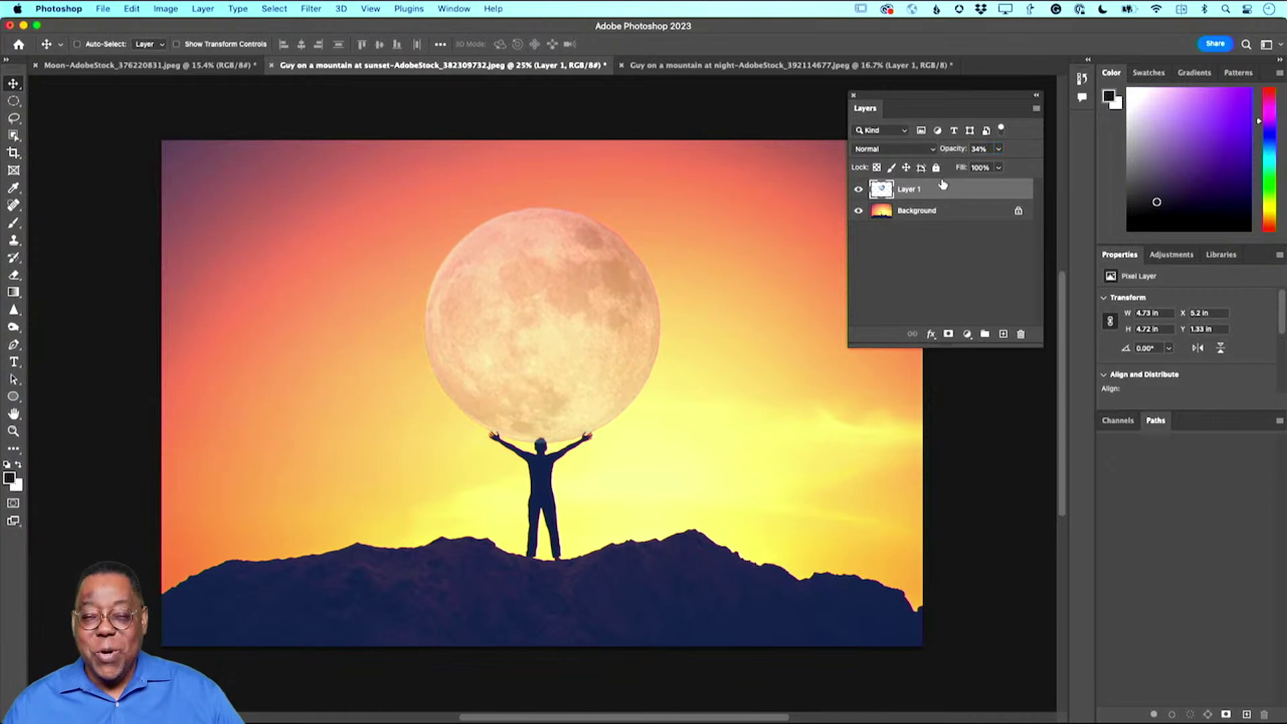
# Step: Return to the "Guy on a mountain at night" document and toggle the moon layer's visibility off and on
pyautogui.click(709, 66)
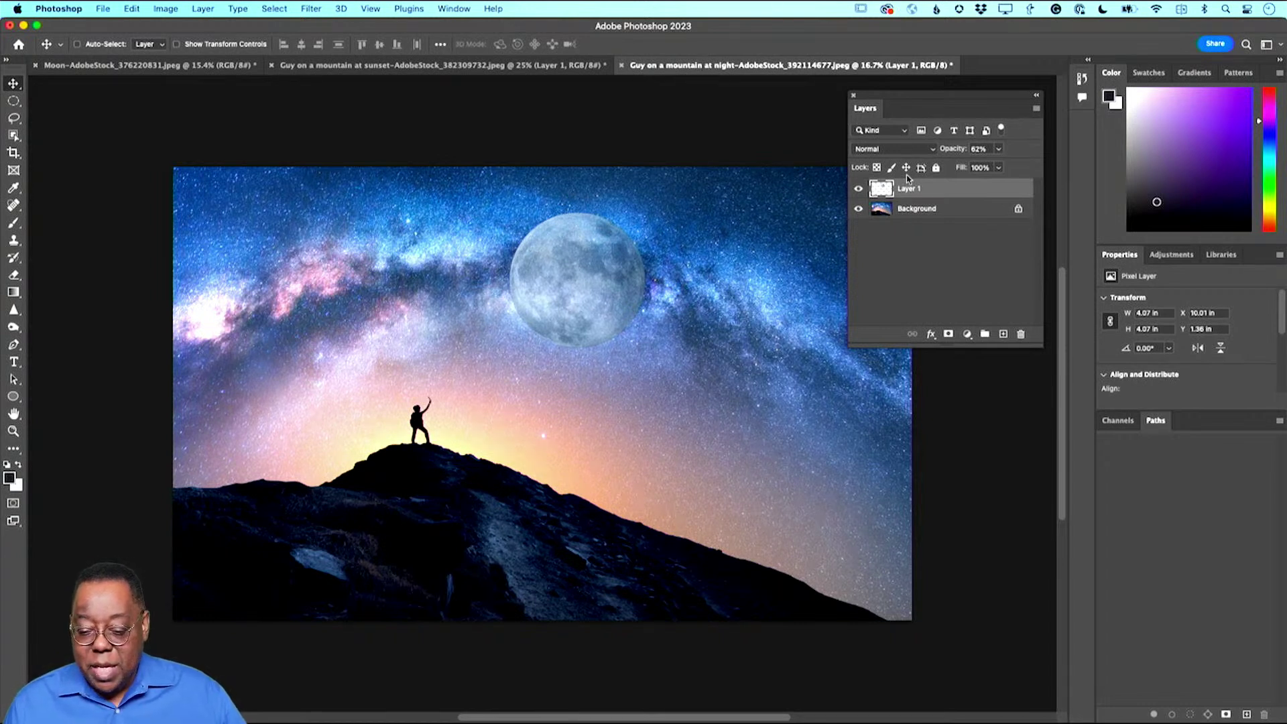
pyautogui.click(858, 190)
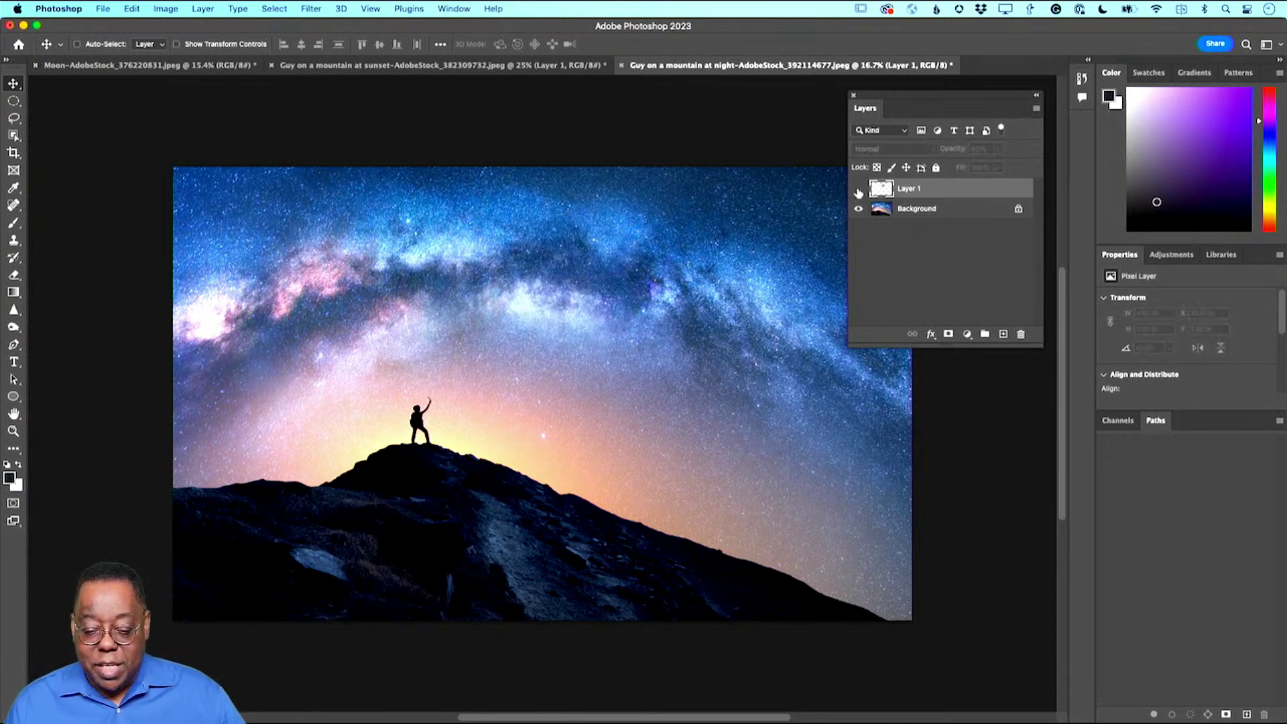
pyautogui.click(858, 190)
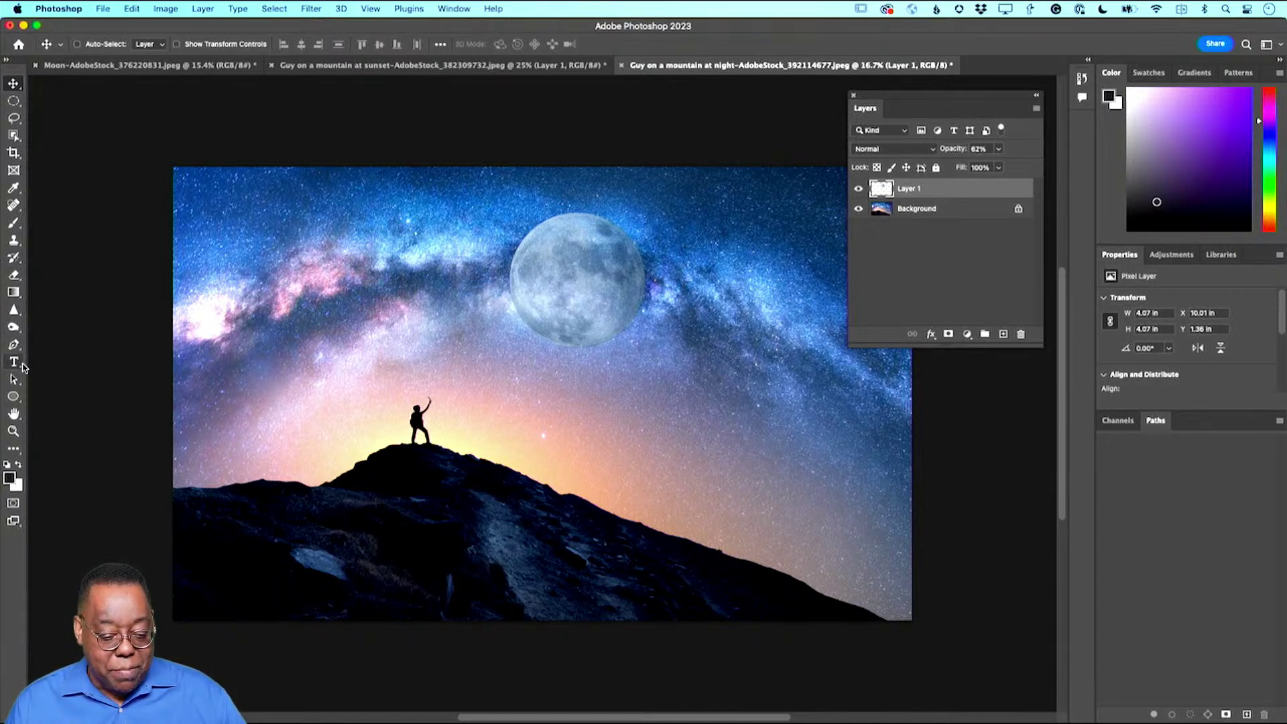
# Step: Paint a black freehand scribble across the night sky on the moon's layer with the Brush tool, and hide that layer
pyautogui.press('b')
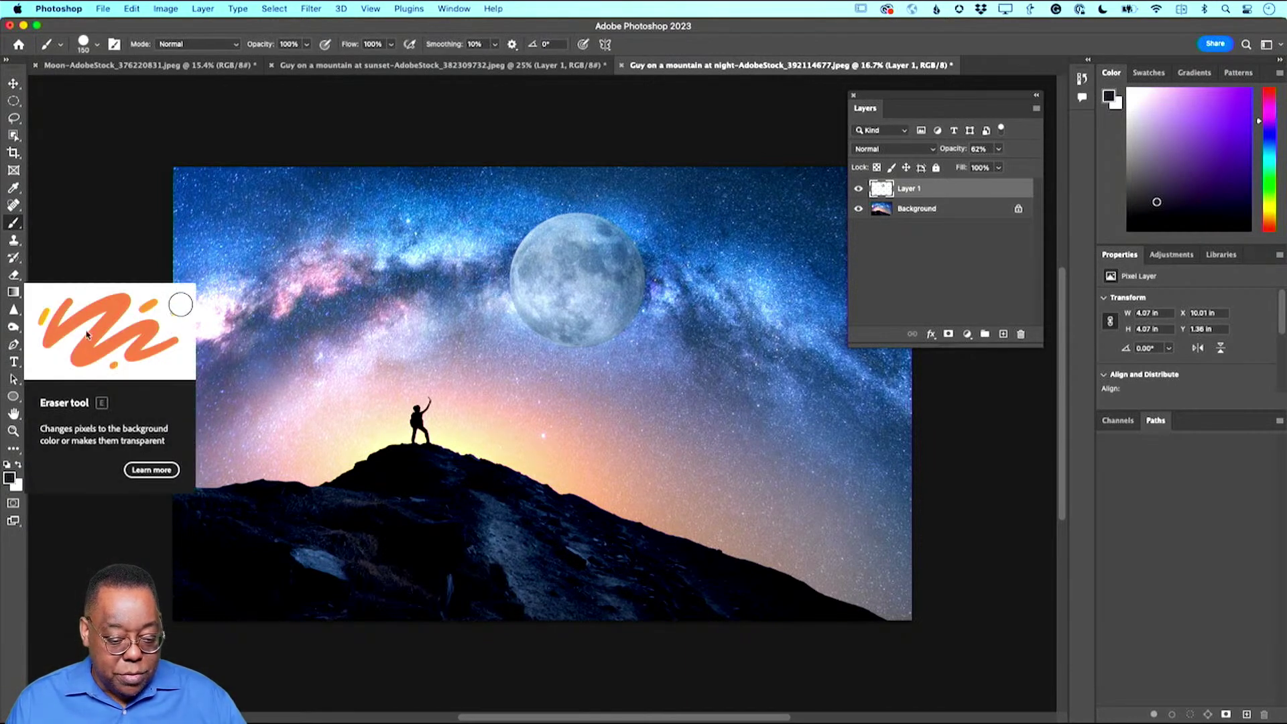
pyautogui.moveTo(405, 213); pyautogui.dragTo(309, 306)
pyautogui.moveTo(390, 238)
pyautogui.mouseDown()
pyautogui.moveTo(312, 322)
pyautogui.moveTo(292, 392)
pyautogui.moveTo(376, 383)
pyautogui.moveTo(413, 419)
pyautogui.moveTo(732, 412)
pyautogui.mouseUp()
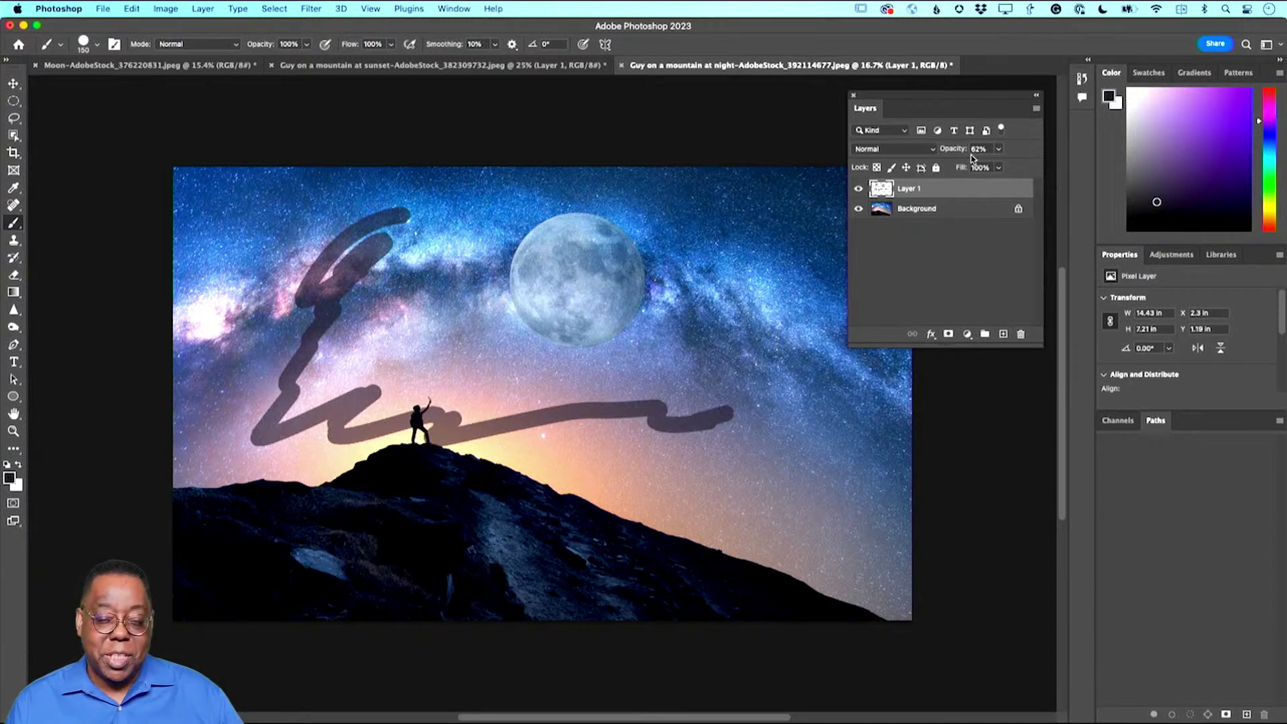
pyautogui.click(860, 190)
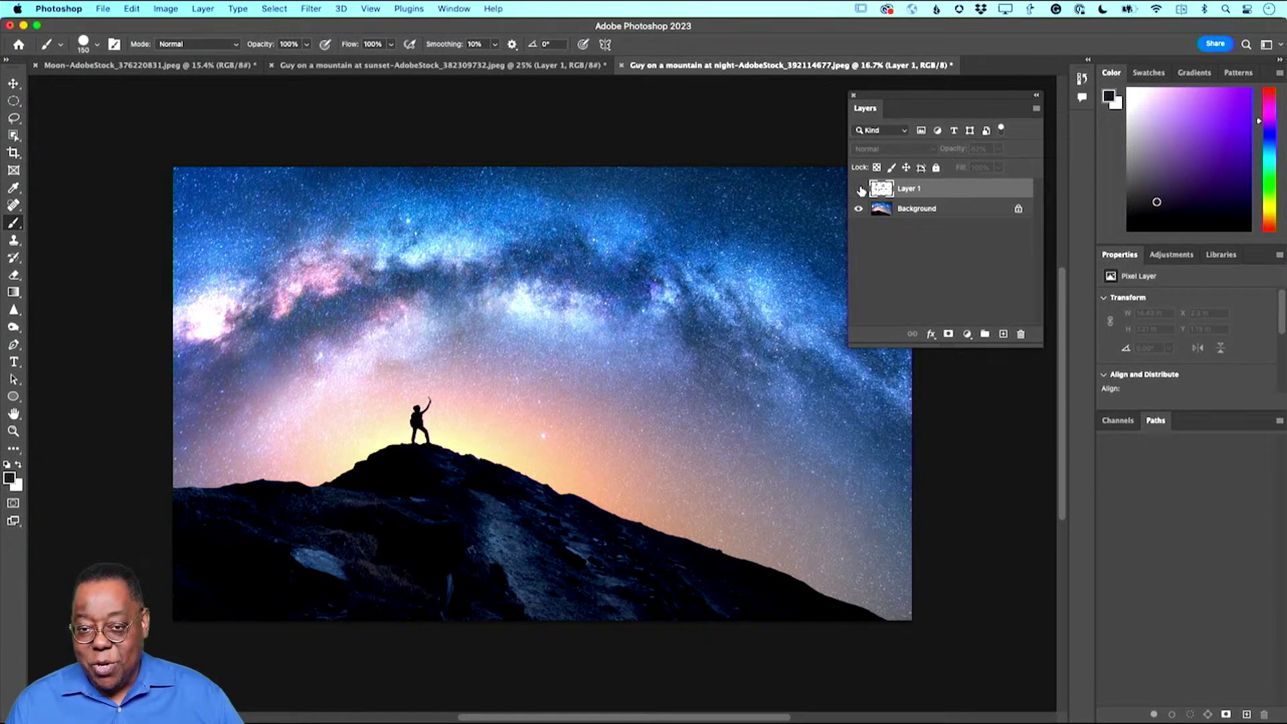
# Step: Show the moon layer again and undo the black scribble painted across the night sky
pyautogui.click(860, 190)
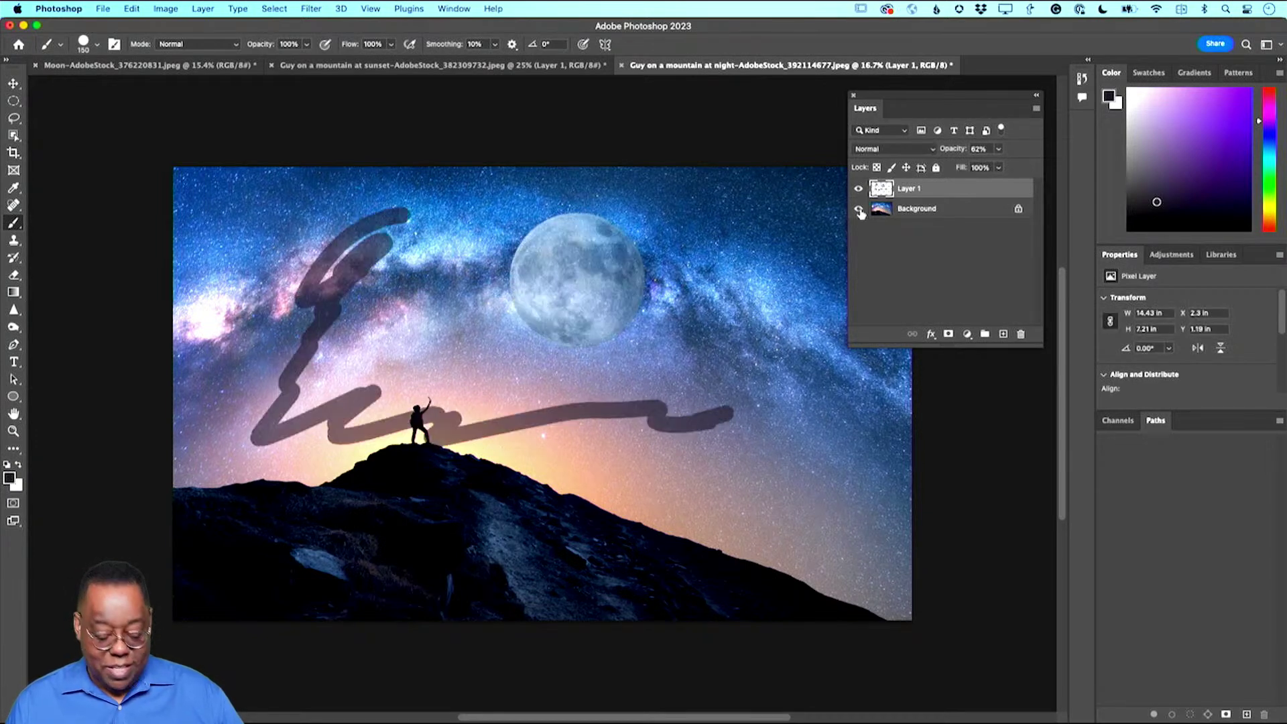
pyautogui.press('super+z')
pyautogui.press('super+z')
pyautogui.press('super+z')
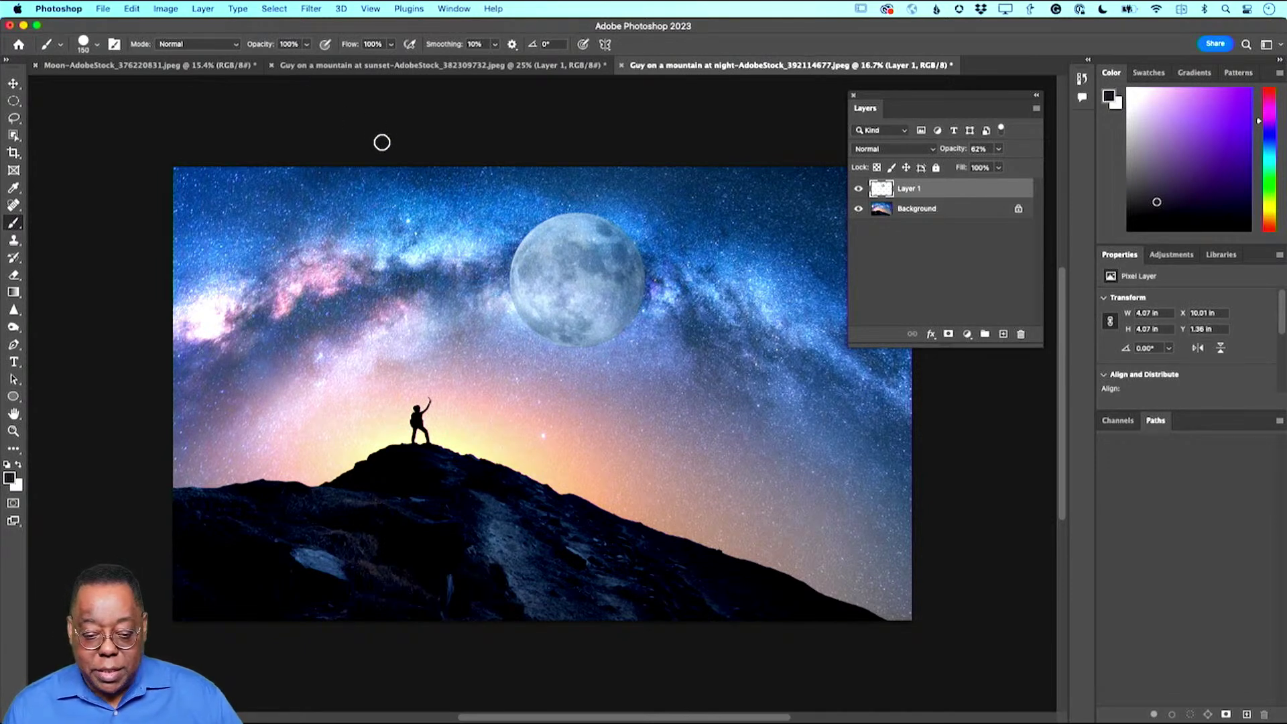
# Step: Open the "Guy on the beach" image from the Photoshop Crash Course folder in Finder, and dock the floating Layers panel beside Channels and Paths
pyautogui.press('super+Tab')
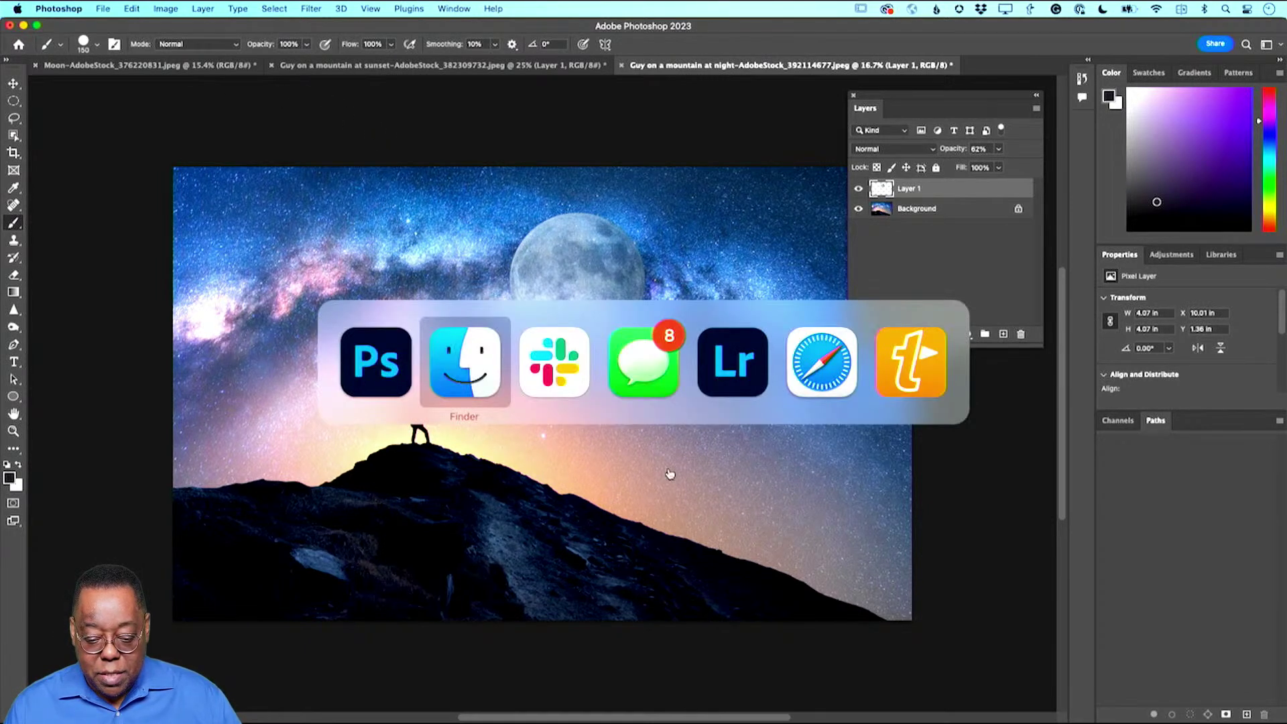
pyautogui.press('Escape')
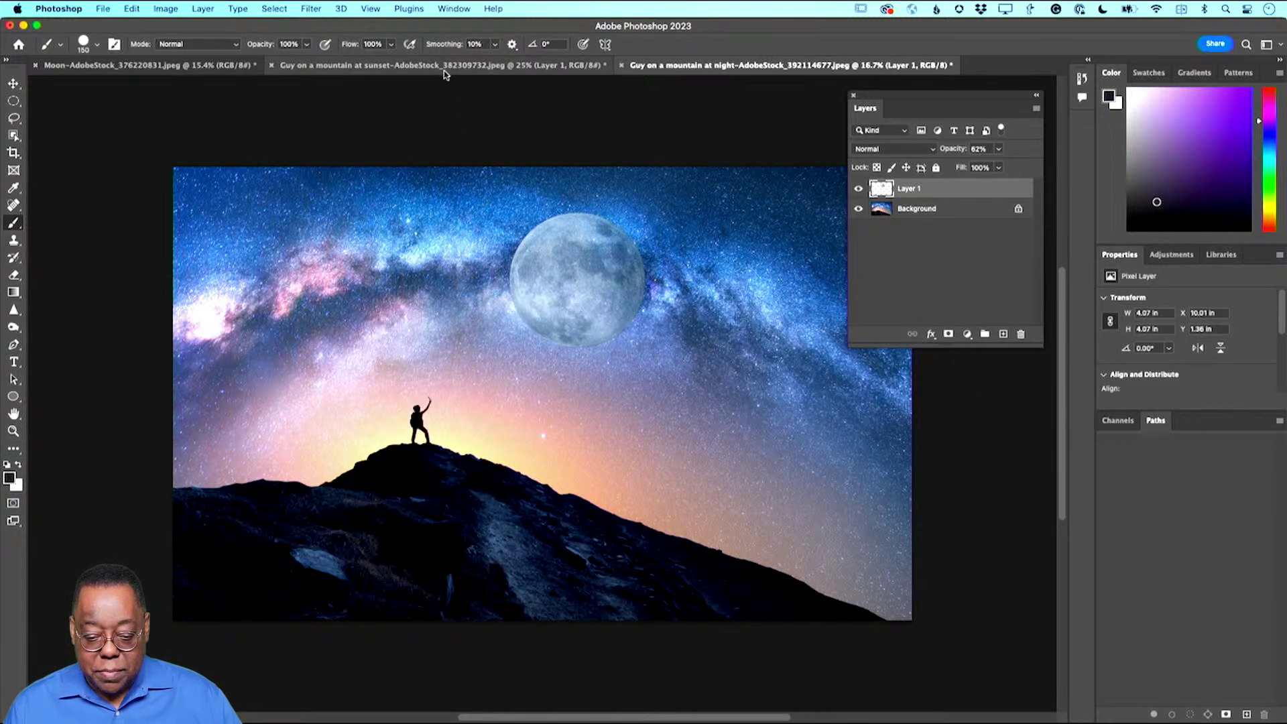
pyautogui.press('super+Tab')
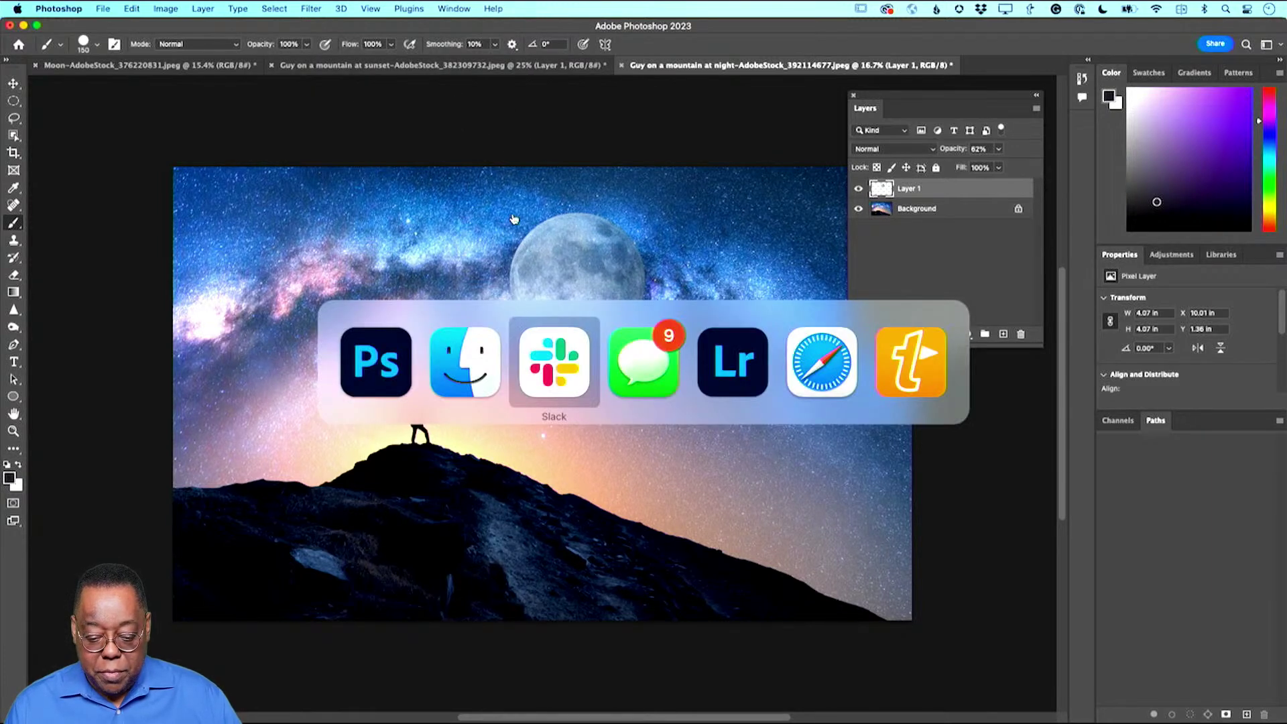
pyautogui.click(476, 369)
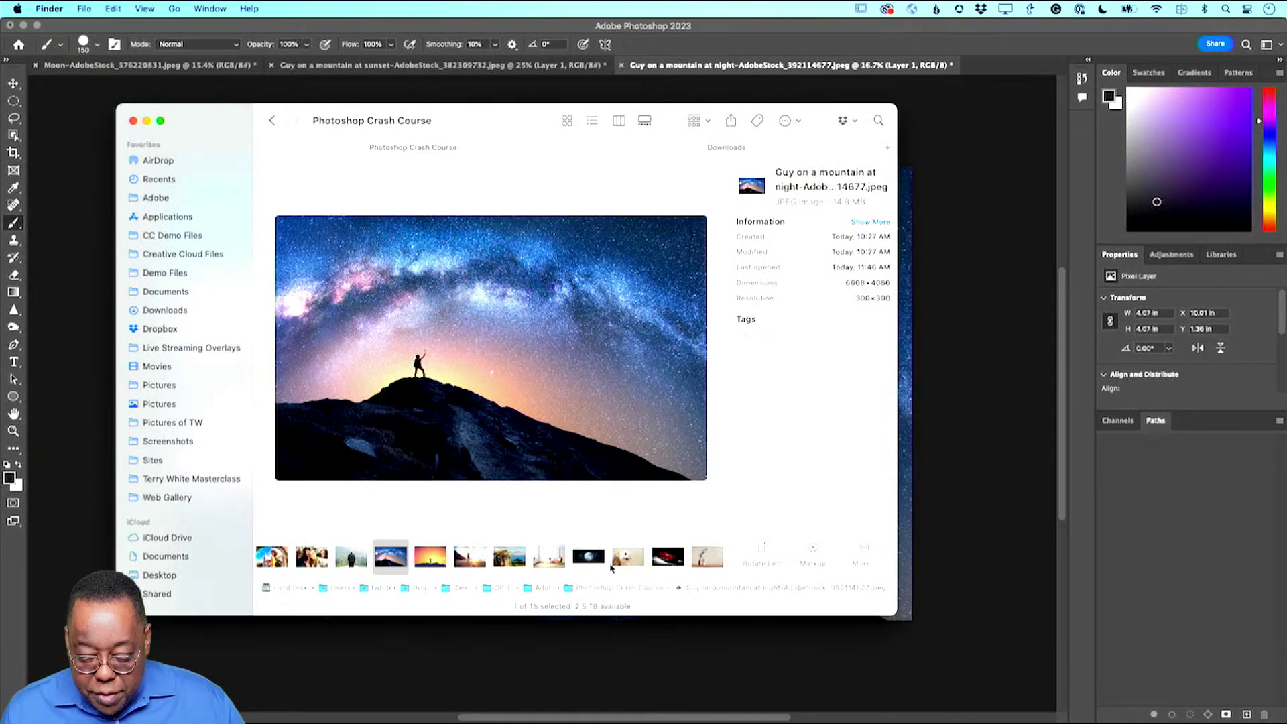
pyautogui.doubleClick(476, 560)
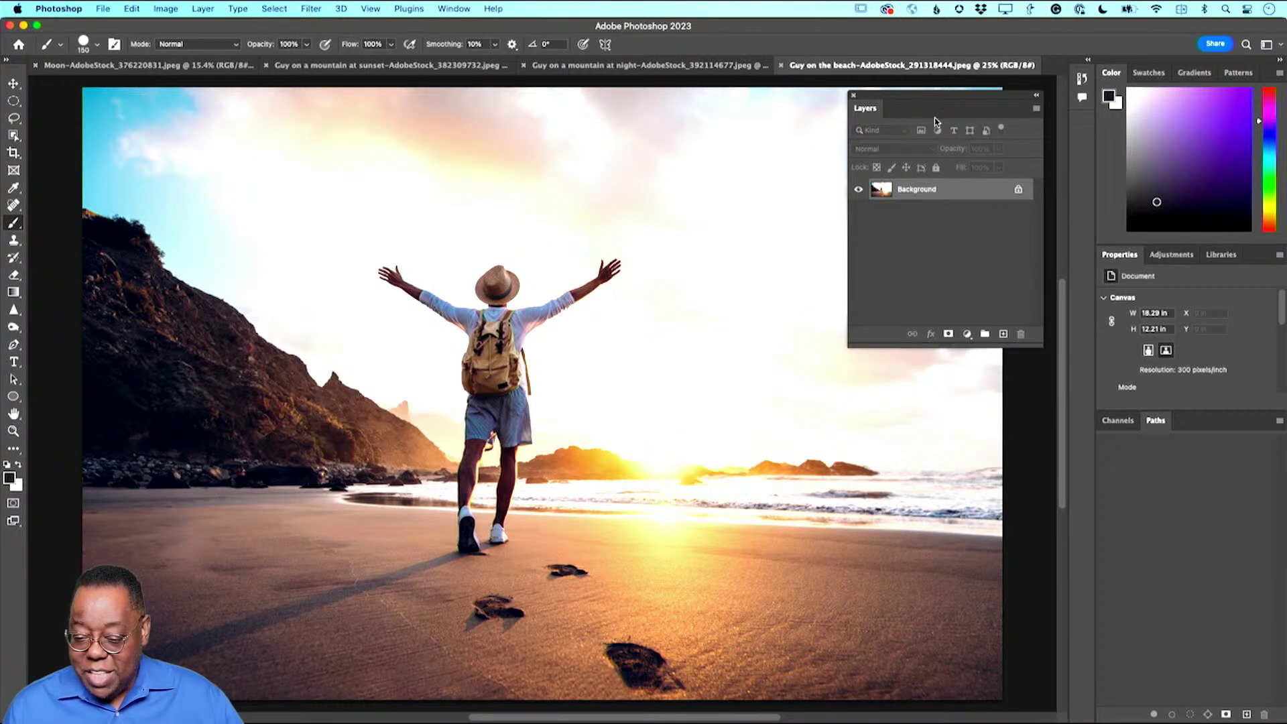
pyautogui.moveTo(874, 114)
pyautogui.mouseDown()
pyautogui.moveTo(1129, 470)
pyautogui.moveTo(1154, 435)
pyautogui.mouseUp()
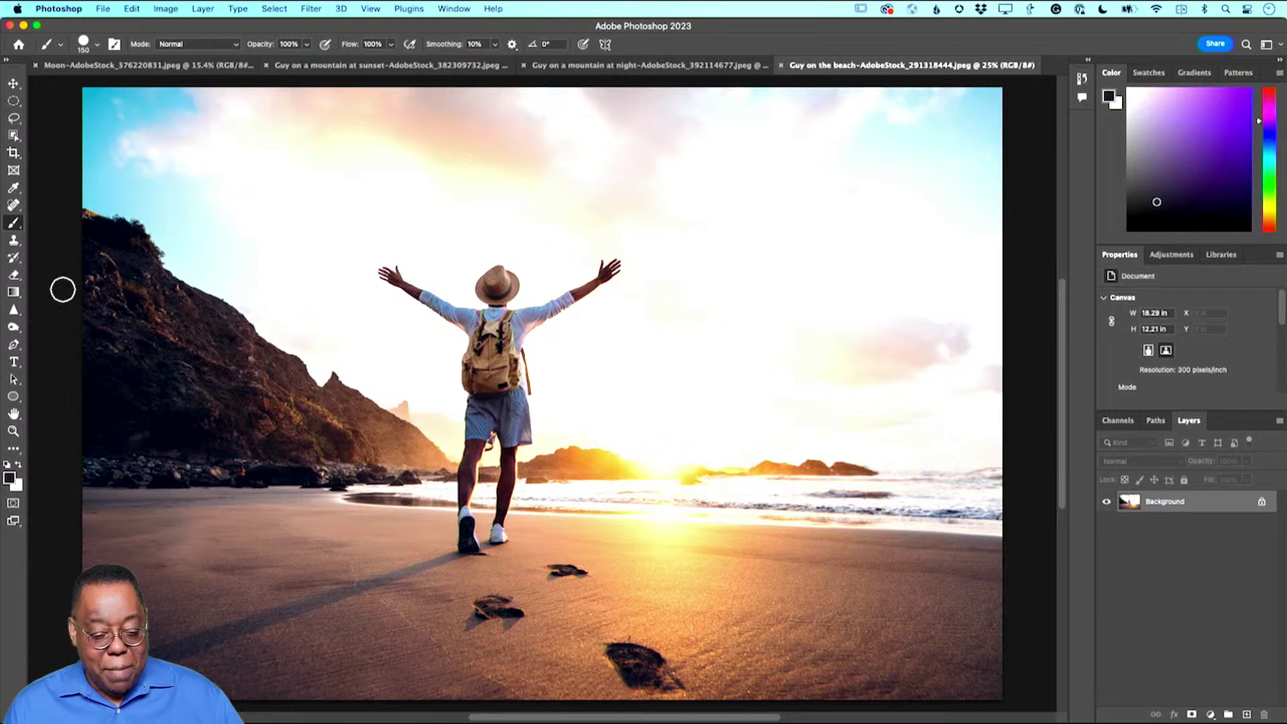
# Step: Add the horizontal text "Beach" over the man's outstretched arms with the Type tool
pyautogui.click(17, 365)
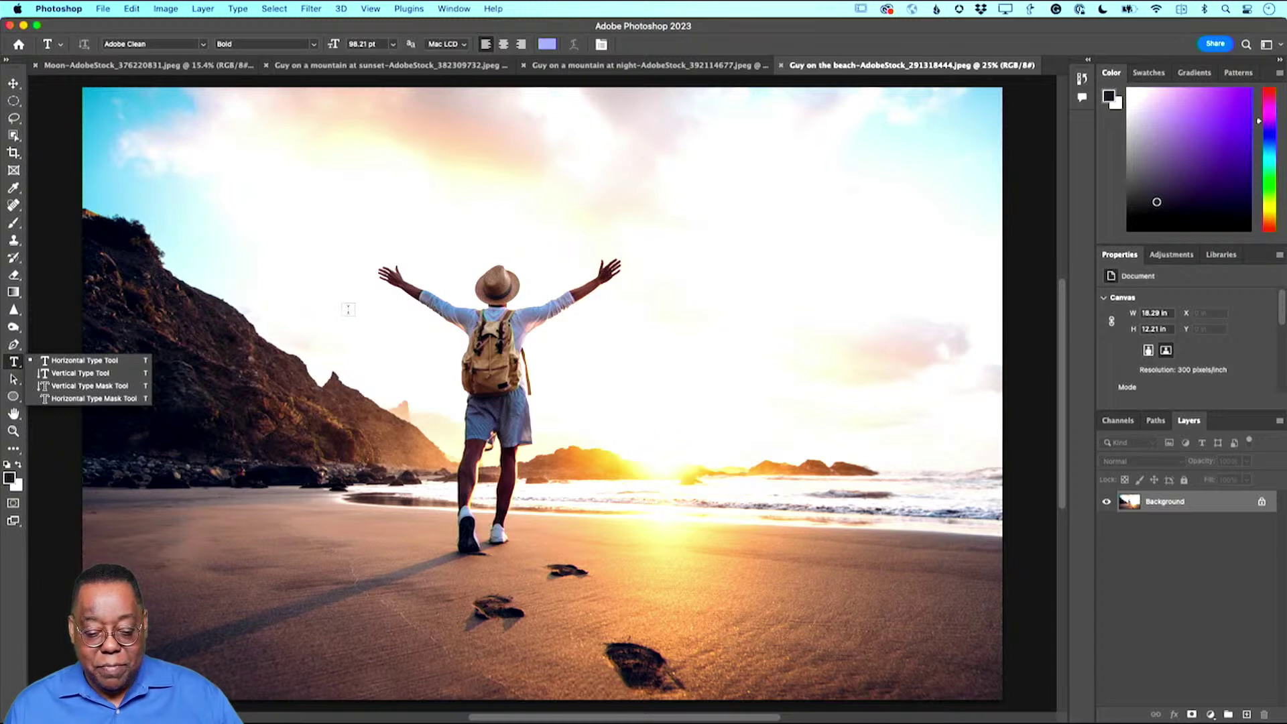
pyautogui.click(347, 309)
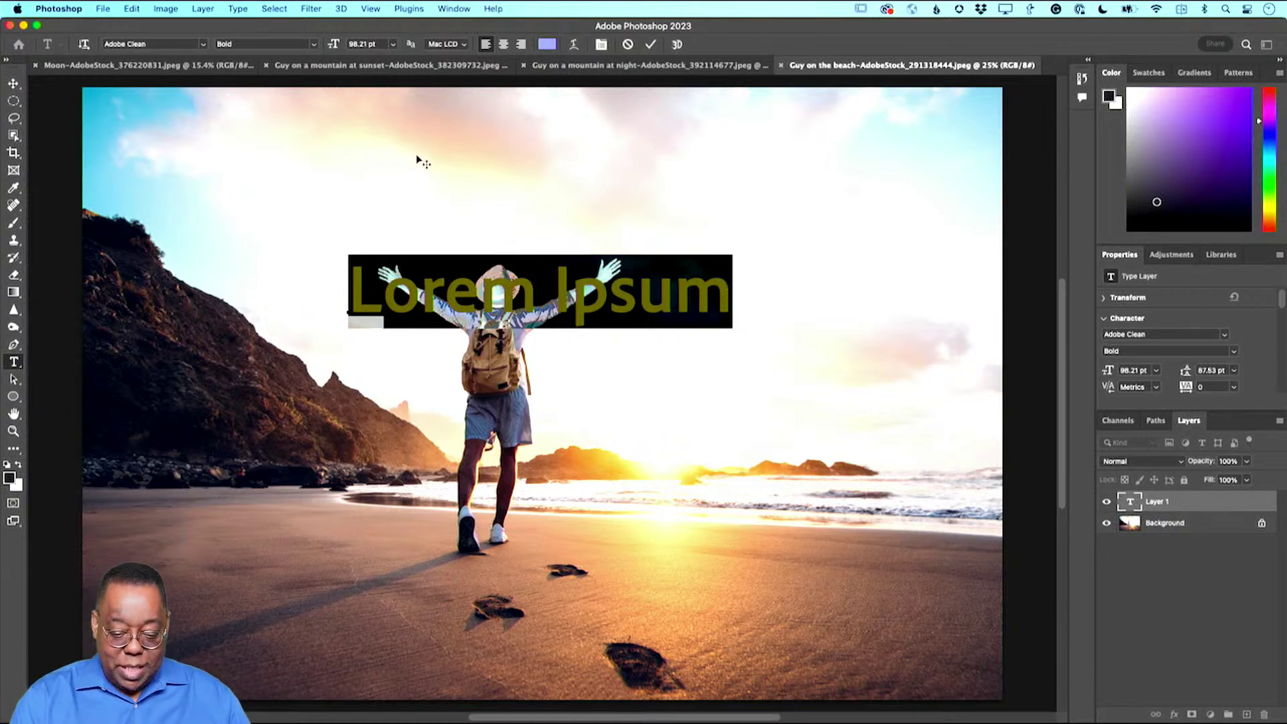
pyautogui.write('Be')
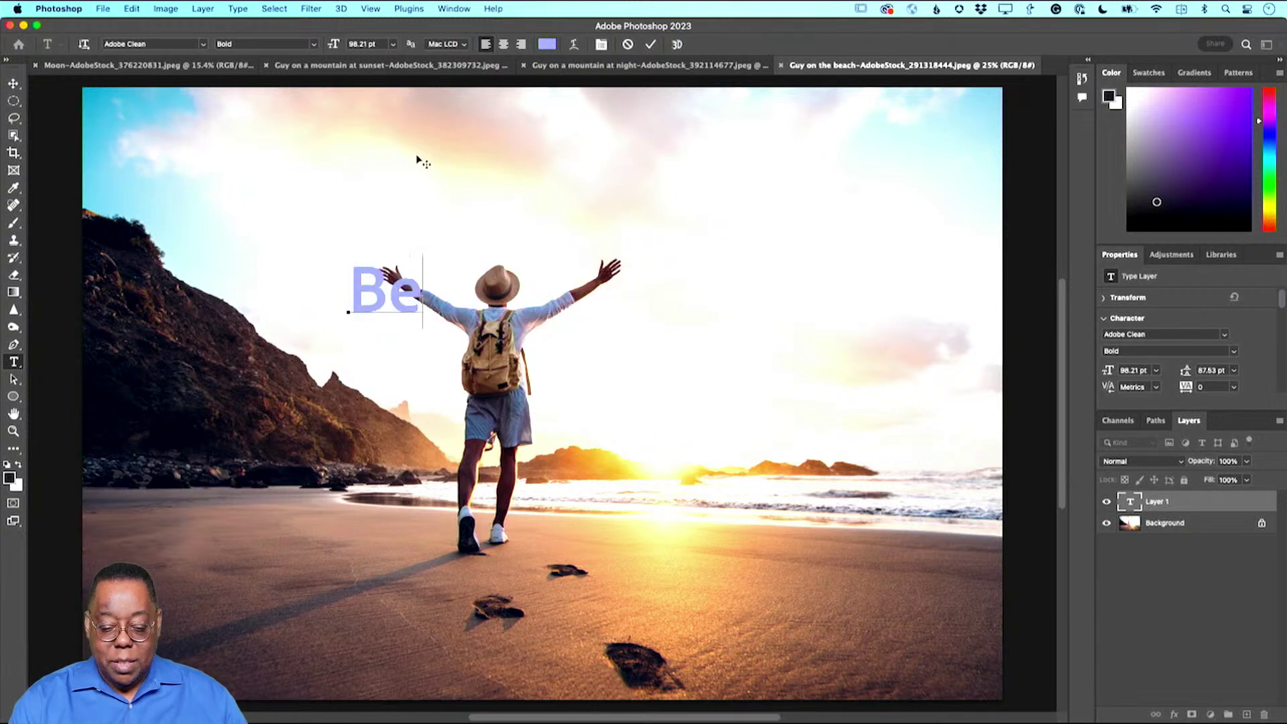
pyautogui.write('ach')
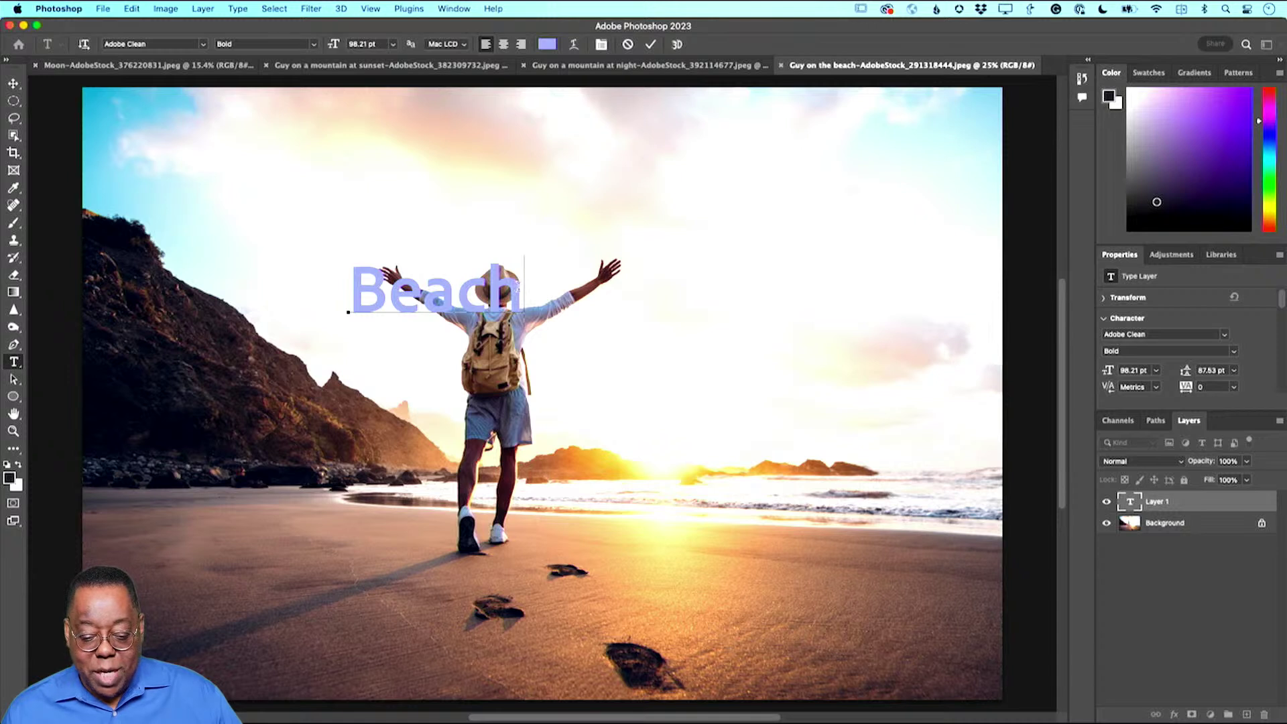
# Step: Select the whole word "Beach", search the fonts for "heavy" and apply FatFrank Heavy
pyautogui.moveTo(523, 289); pyautogui.dragTo(334, 270)
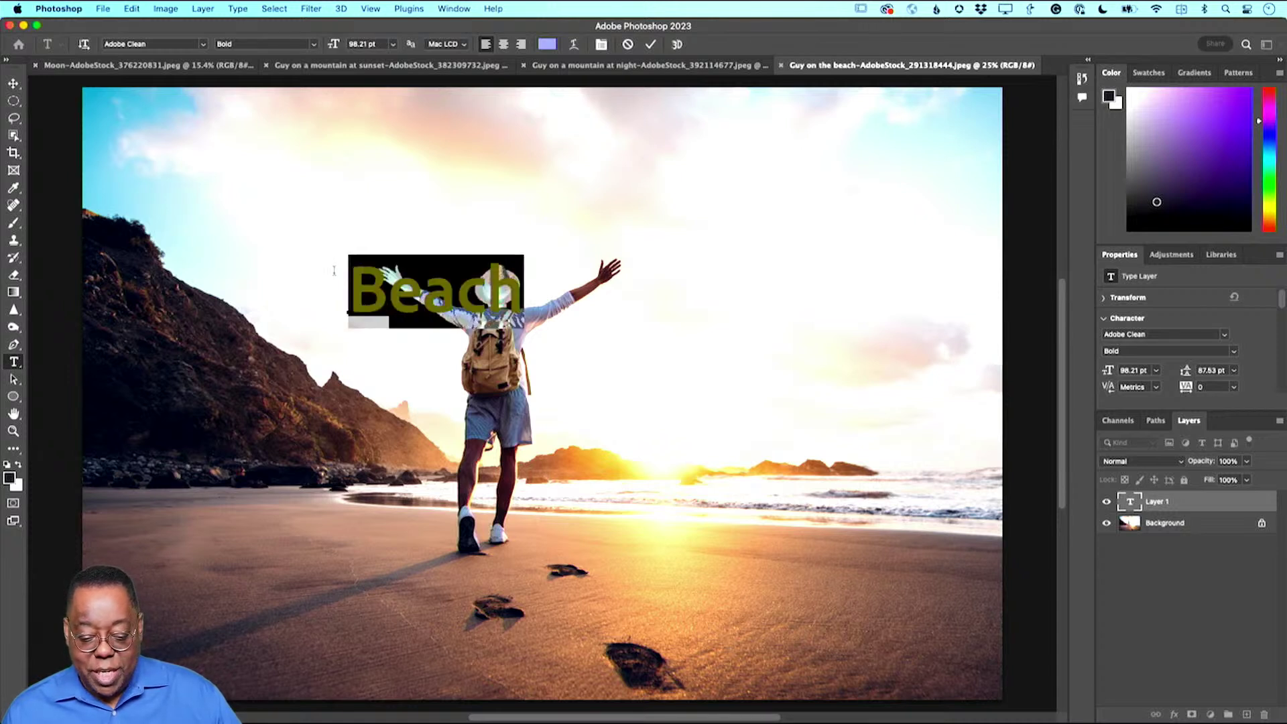
pyautogui.click(202, 44)
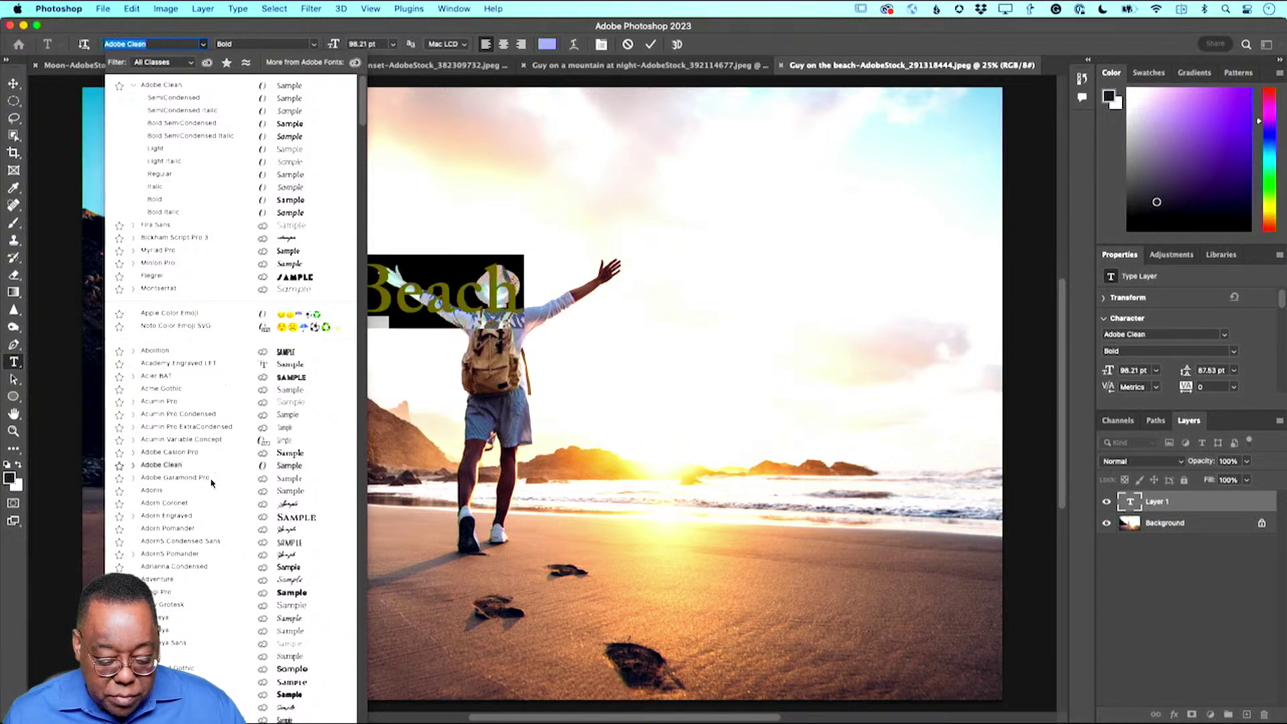
pyautogui.click(171, 44)
pyautogui.press('super+a')
pyautogui.write('heav')
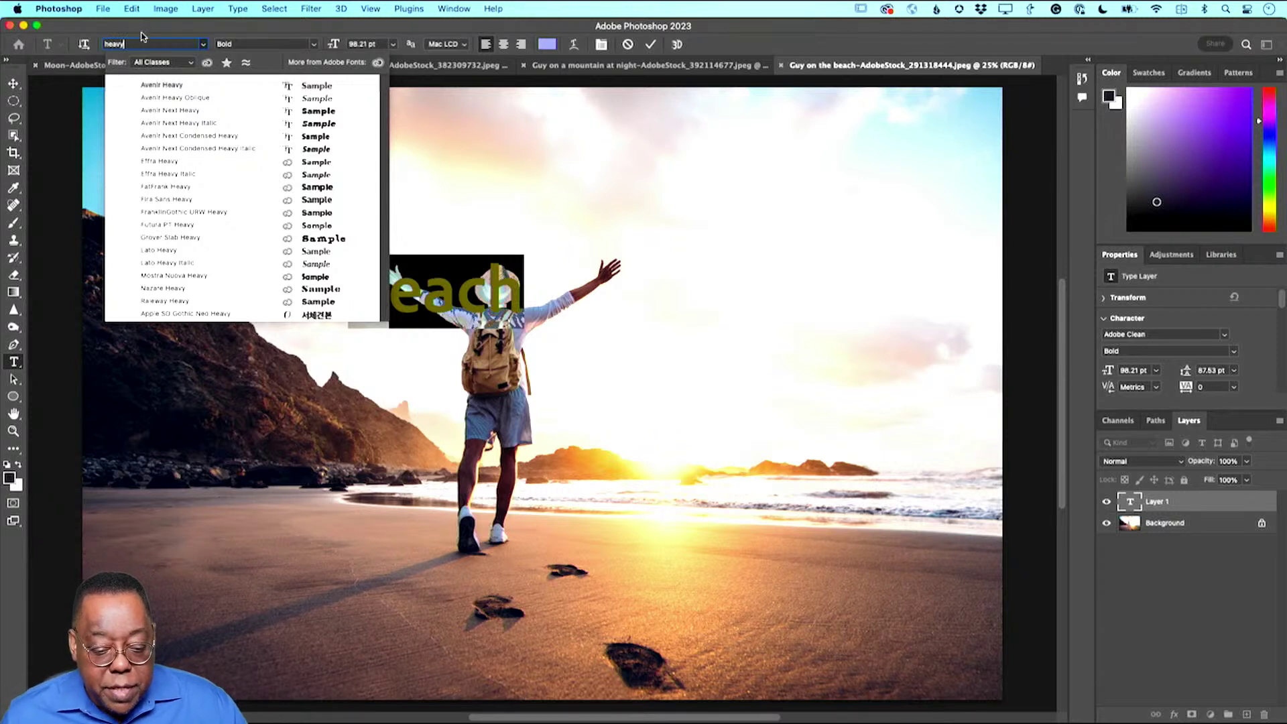
pyautogui.click(165, 188)
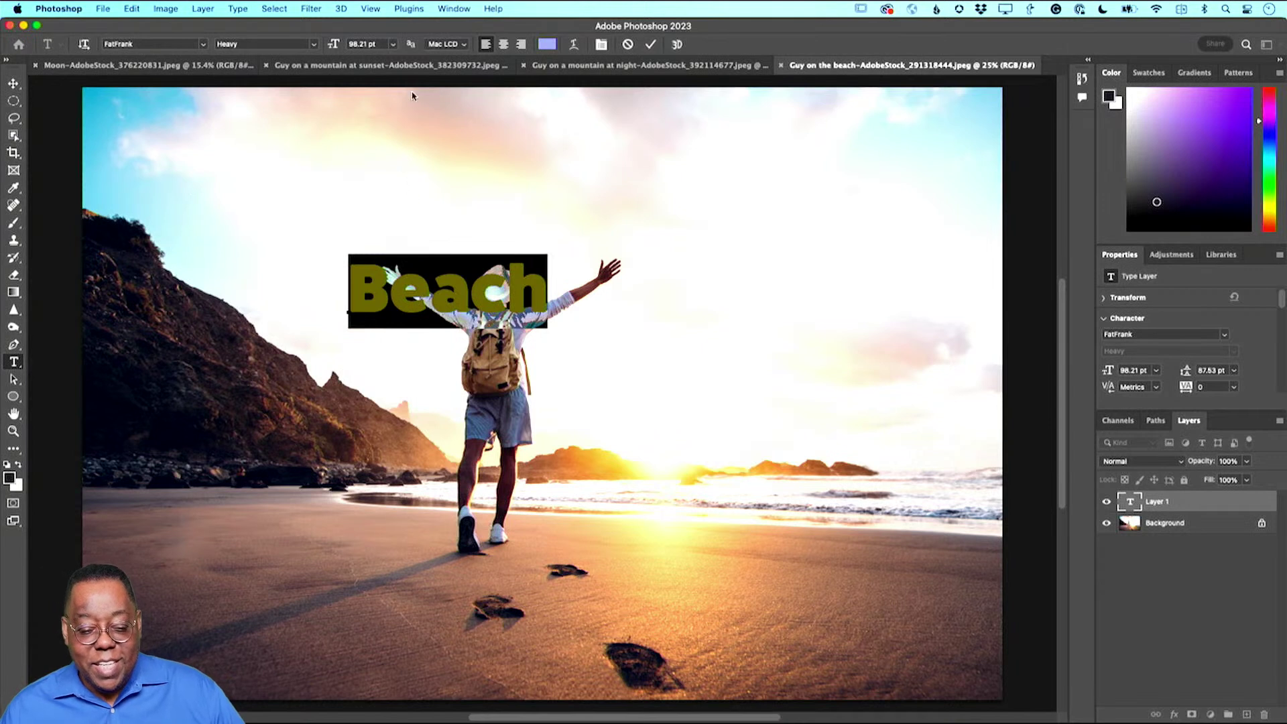
# Step: Set the size of the "Beach" text to 200 pt
pyautogui.click(394, 46)
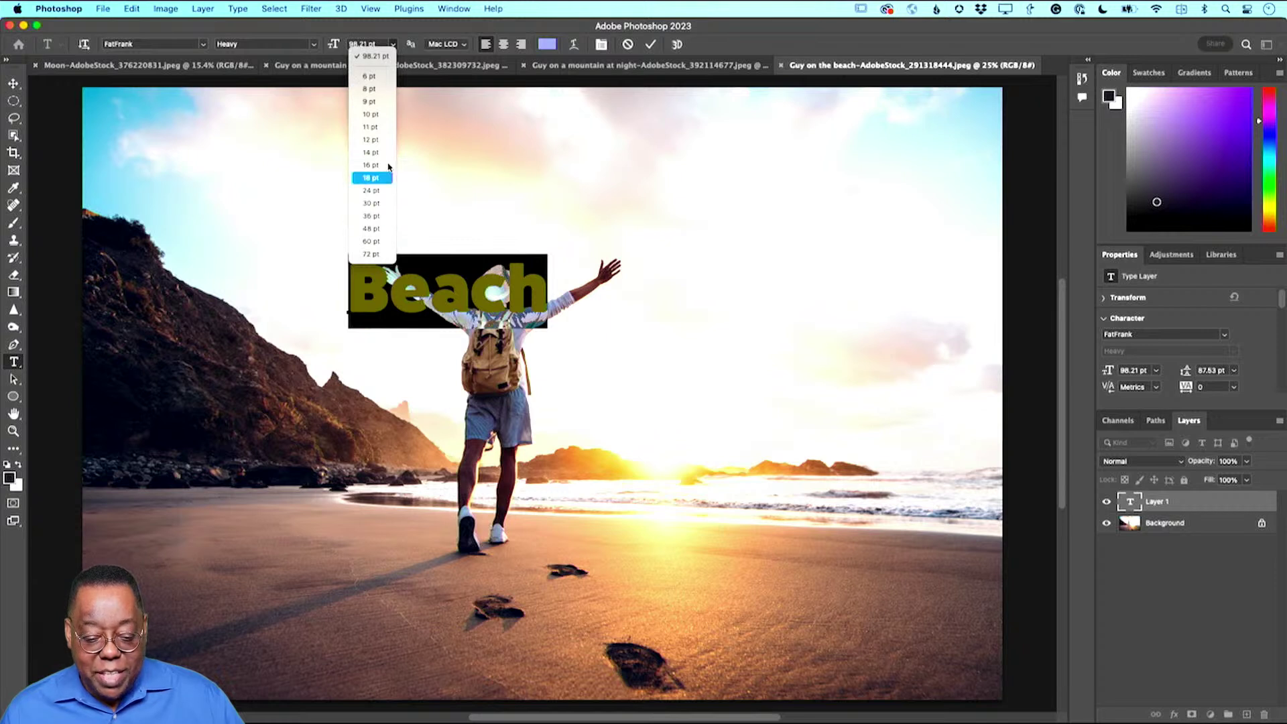
pyautogui.click(337, 39)
pyautogui.click(339, 40)
pyautogui.write('200')
pyautogui.press('Return')
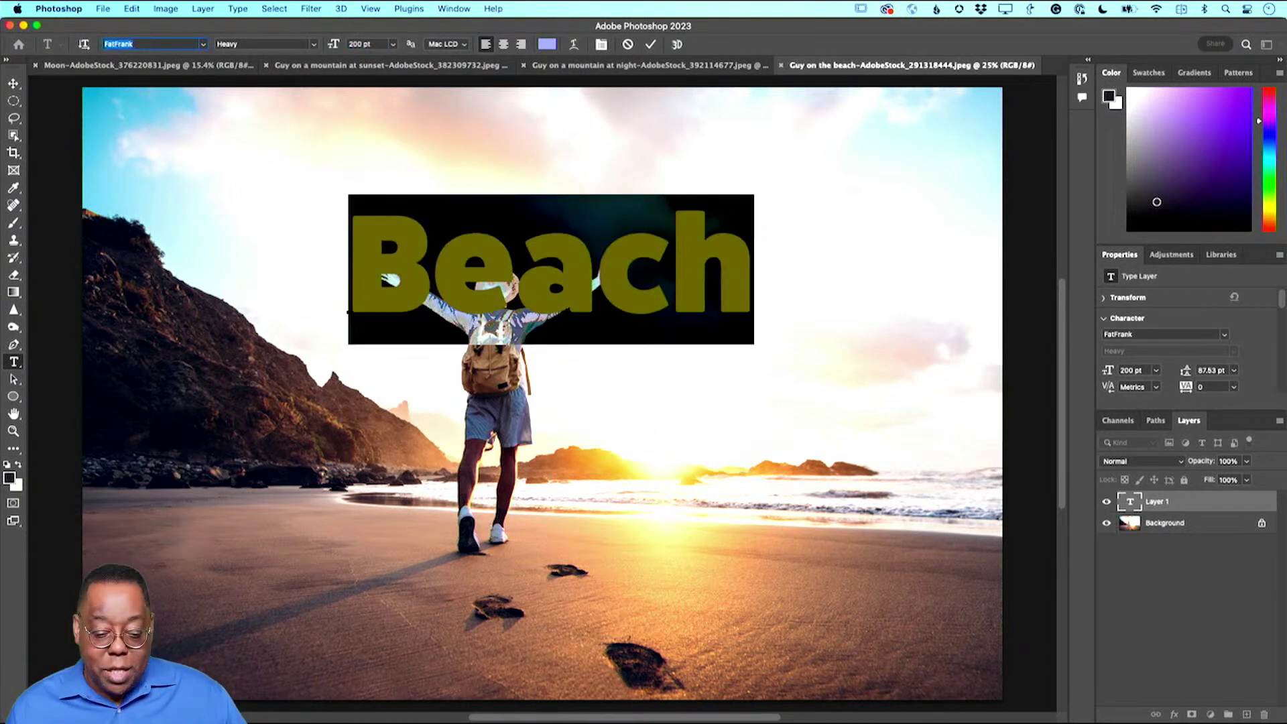
# Step: Recolor the "Beach" text with the blue #5ca9bf sampled from the photo's upper-left sky, and commit the text edit
pyautogui.click(546, 45)
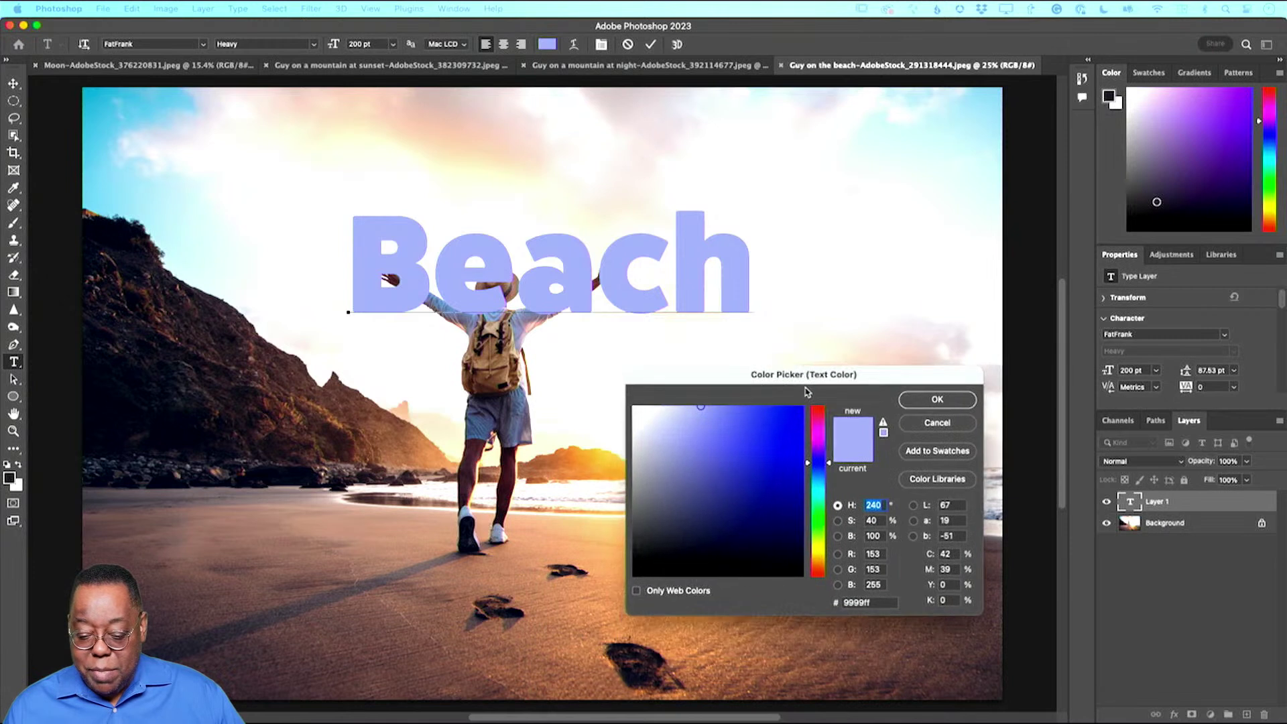
pyautogui.click(818, 503)
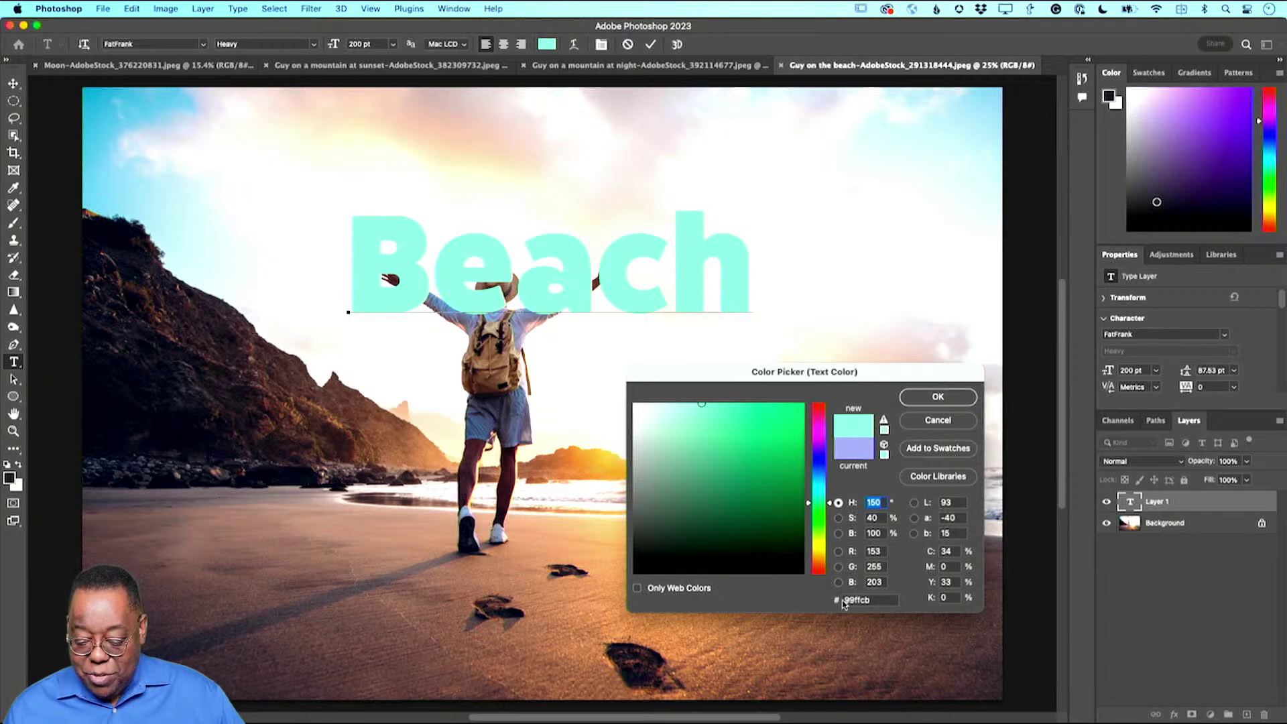
pyautogui.click(744, 485)
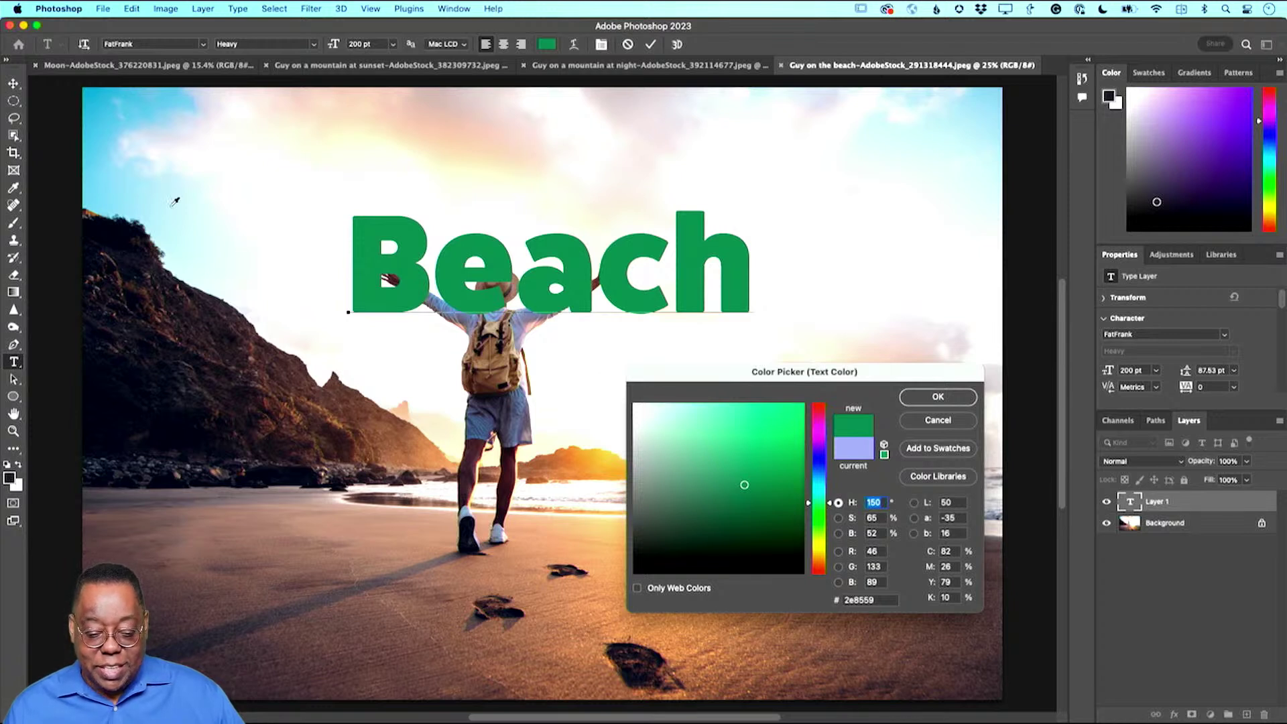
pyautogui.click(101, 112)
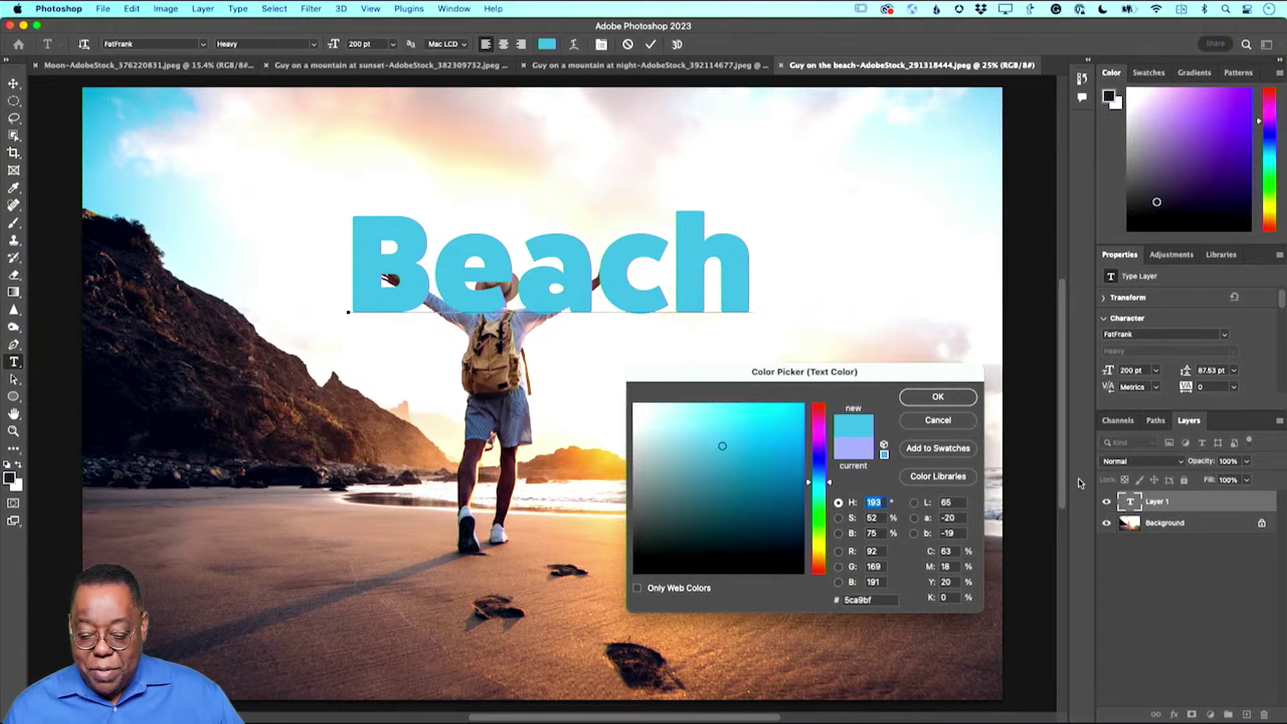
pyautogui.click(937, 397)
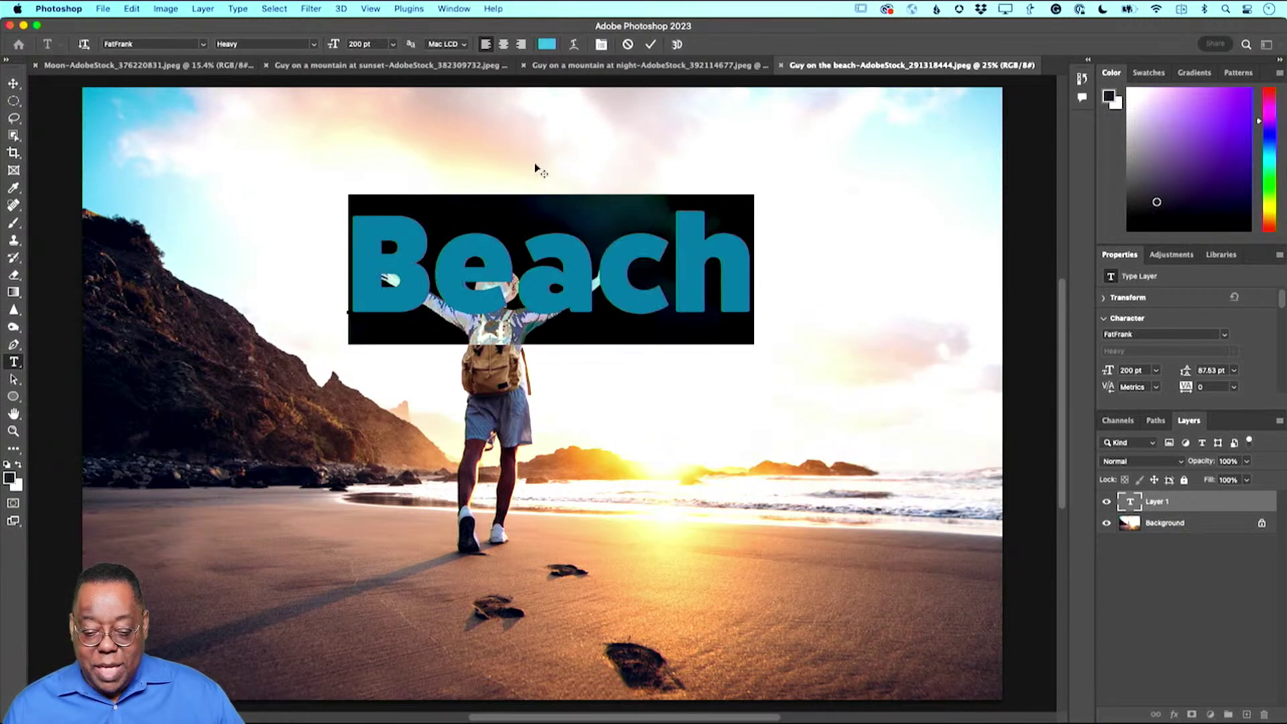
pyautogui.click(650, 45)
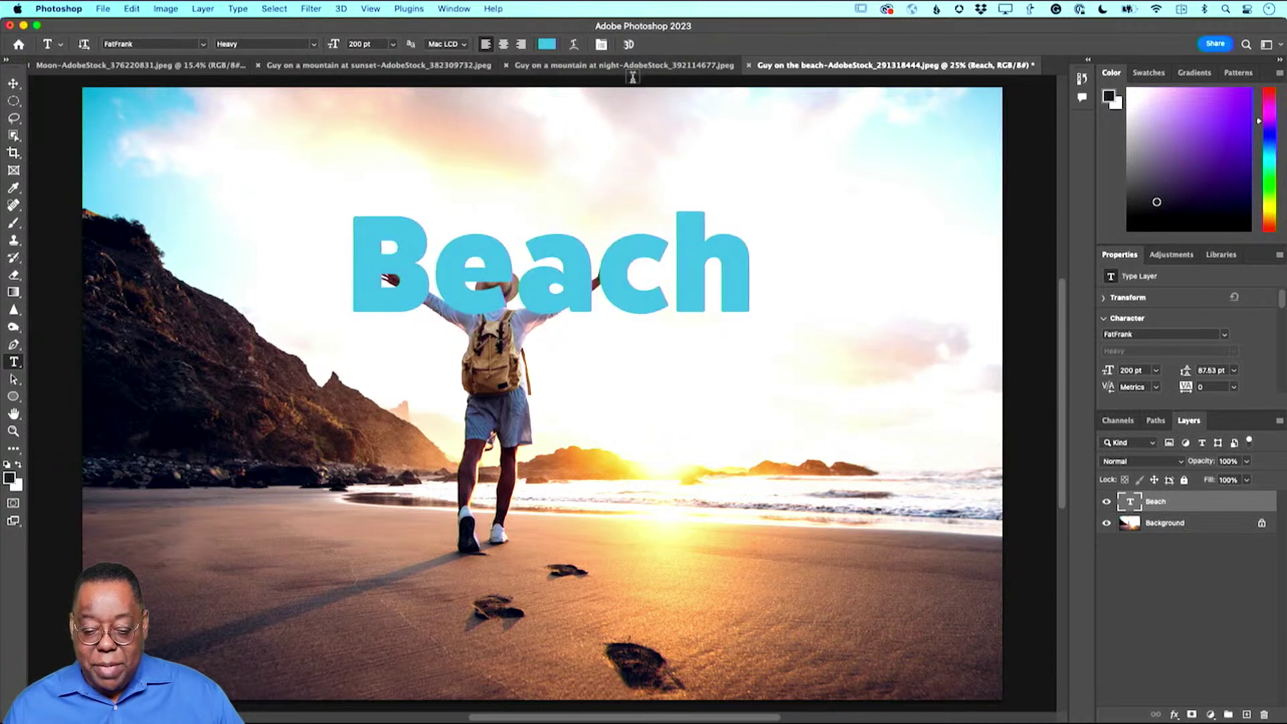
# Step: Move the "Beach" text down and slightly left across the man's torso, and hide its layer
pyautogui.click(13, 84)
pyautogui.moveTo(575, 286); pyautogui.dragTo(567, 345)
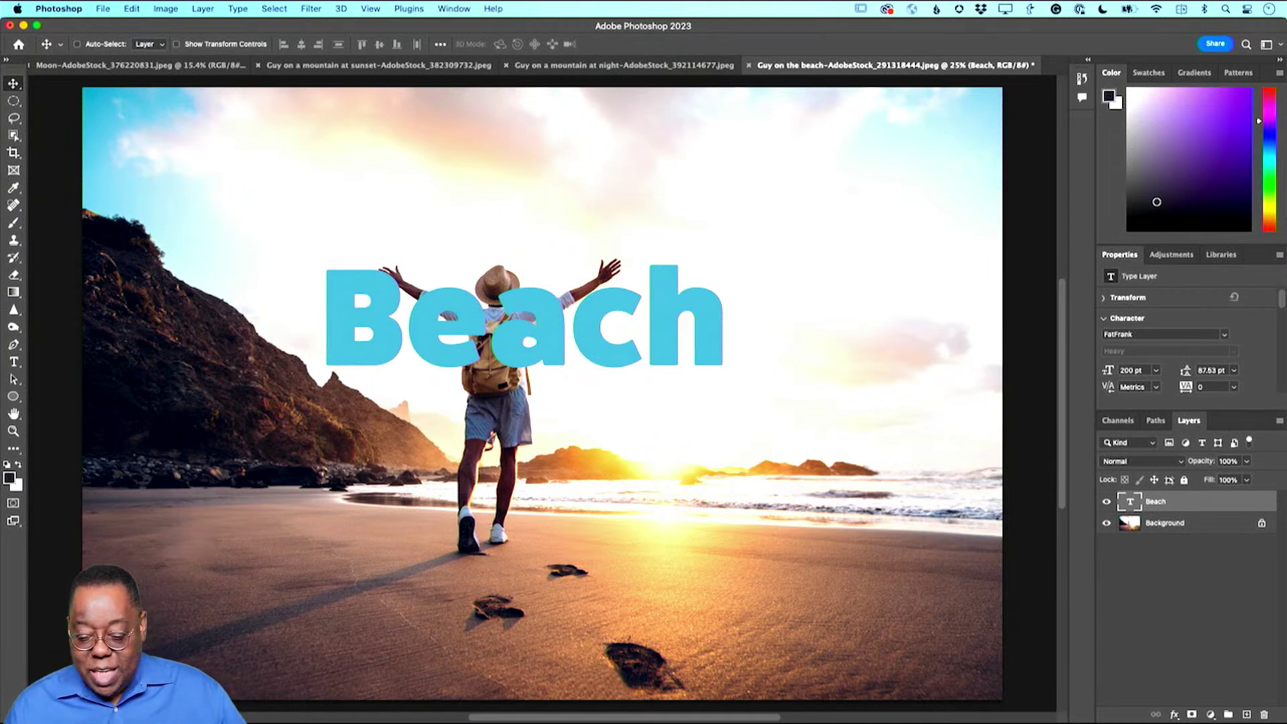
pyautogui.click(1106, 503)
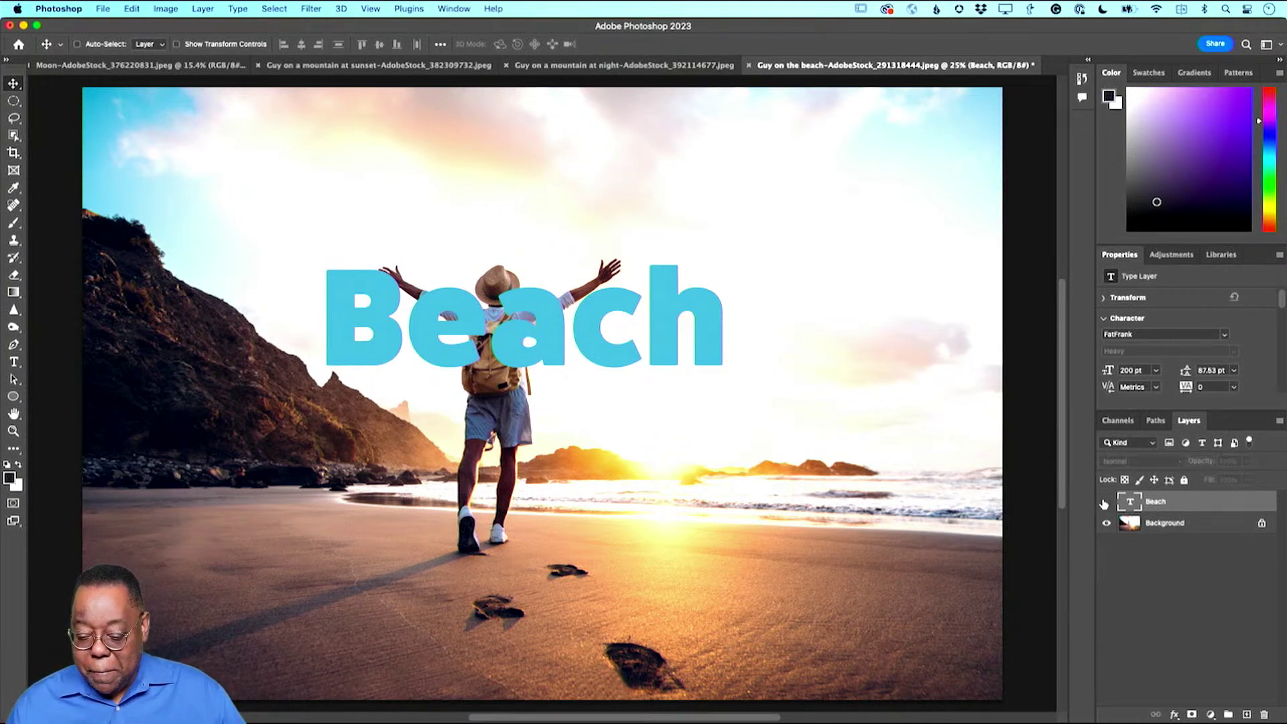
# Step: Select the man on the Background layer with the Object Selection tool in Rectangle mode
pyautogui.click(1176, 530)
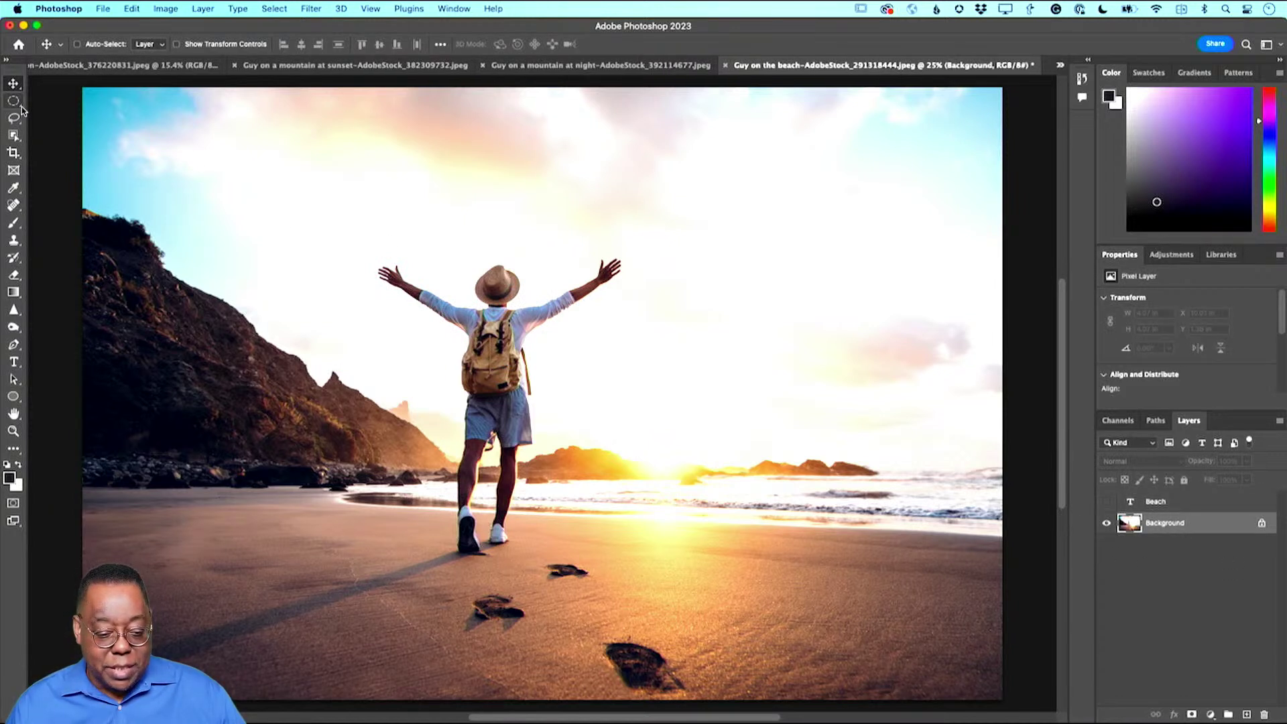
pyautogui.click(15, 136)
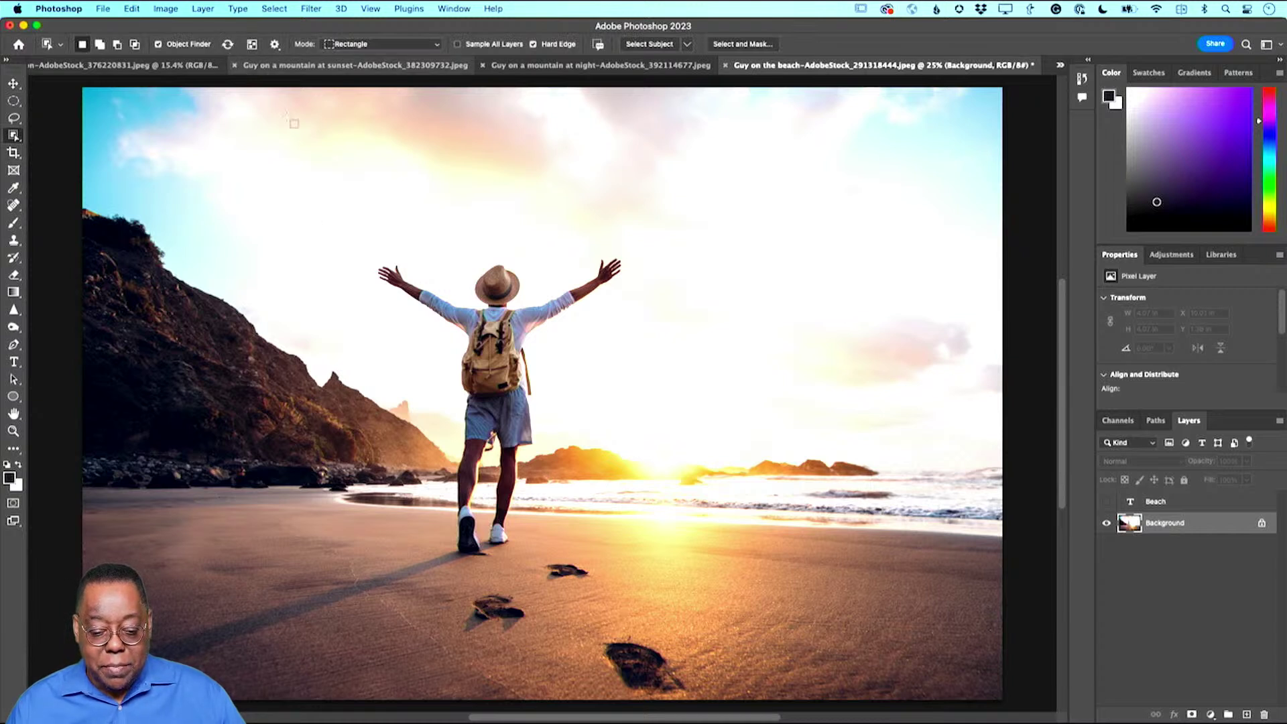
pyautogui.moveTo(350, 212); pyautogui.dragTo(641, 557)
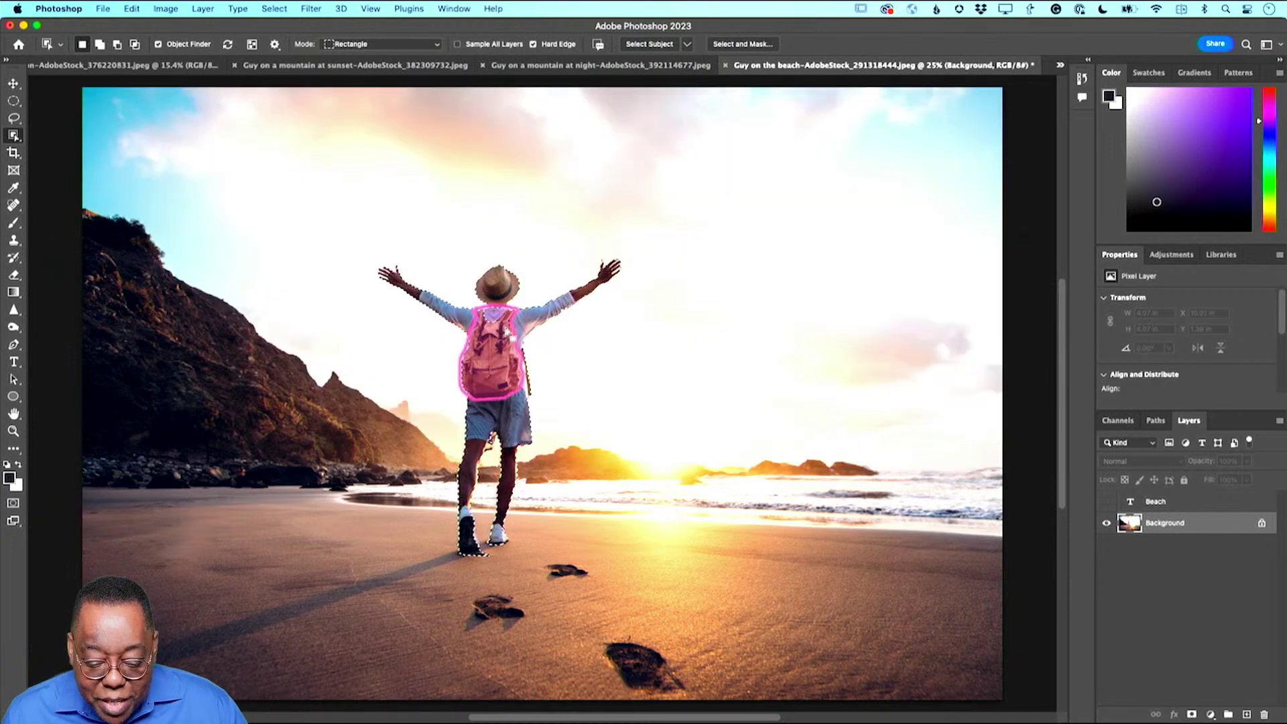
# Step: Inspect the man's selection by toggling the Quick Mask overlay on and off
pyautogui.press('q')
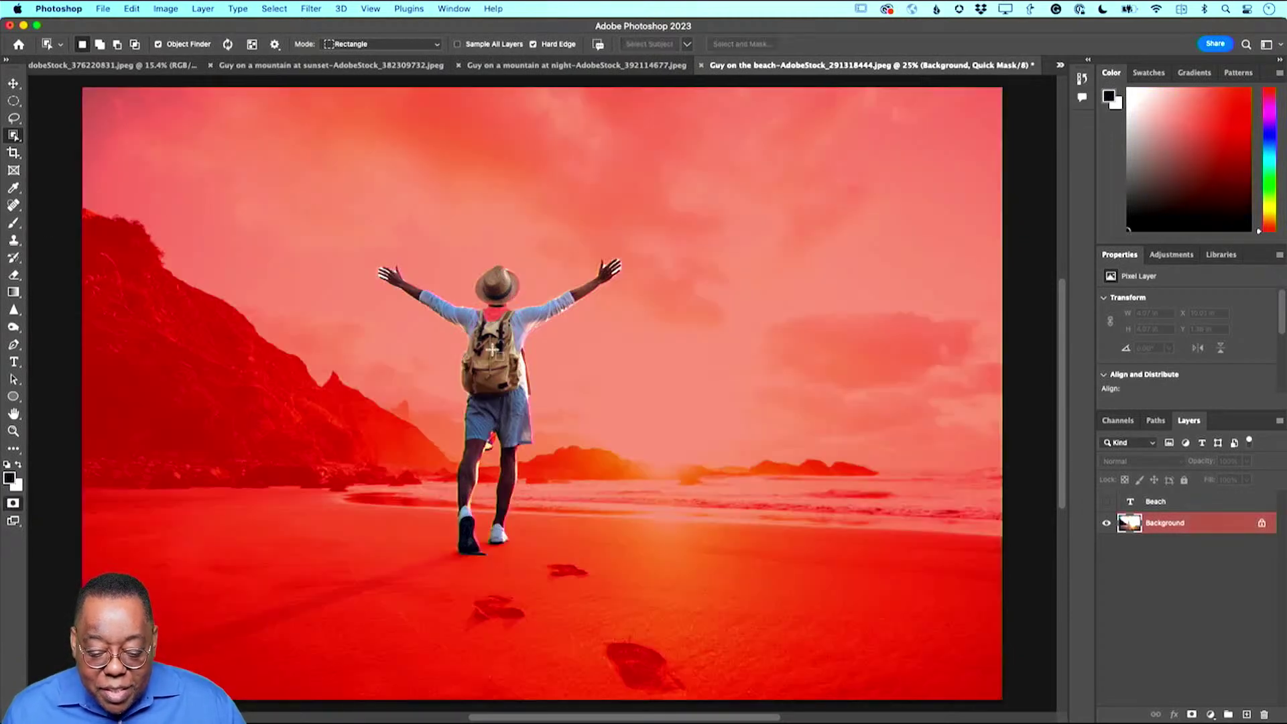
pyautogui.press('q')
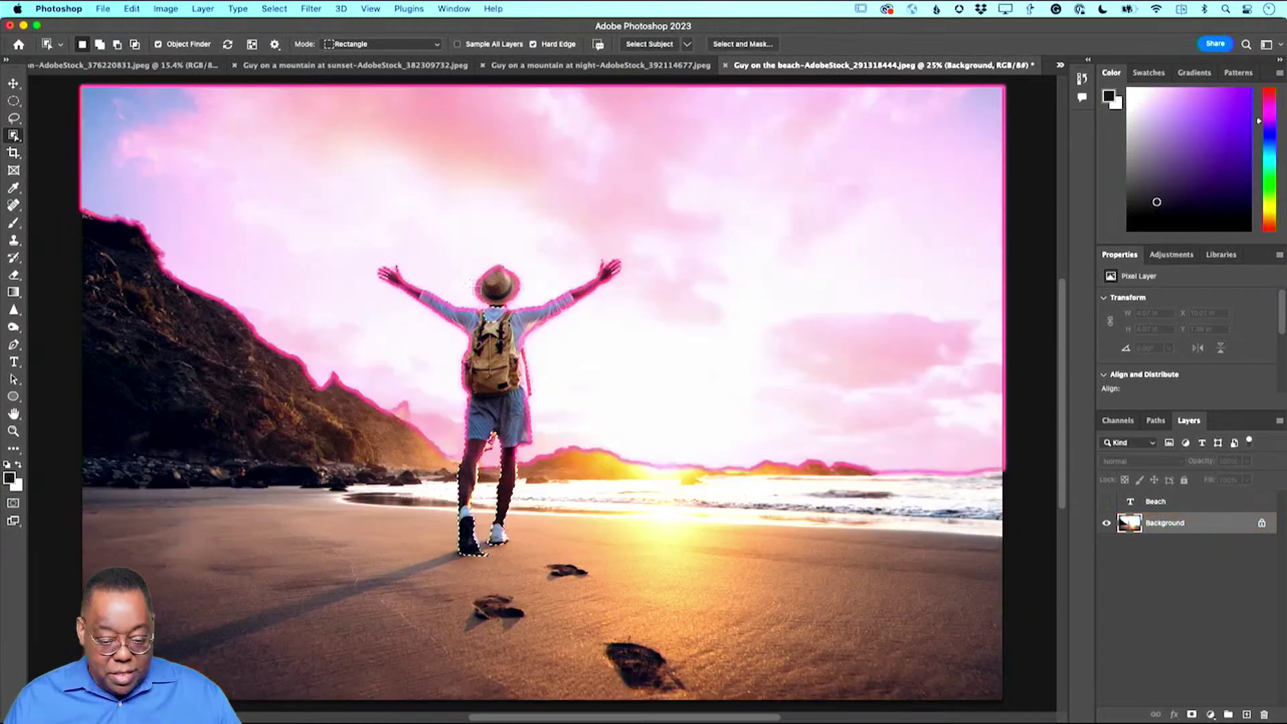
pyautogui.press('shift')
pyautogui.press('q')
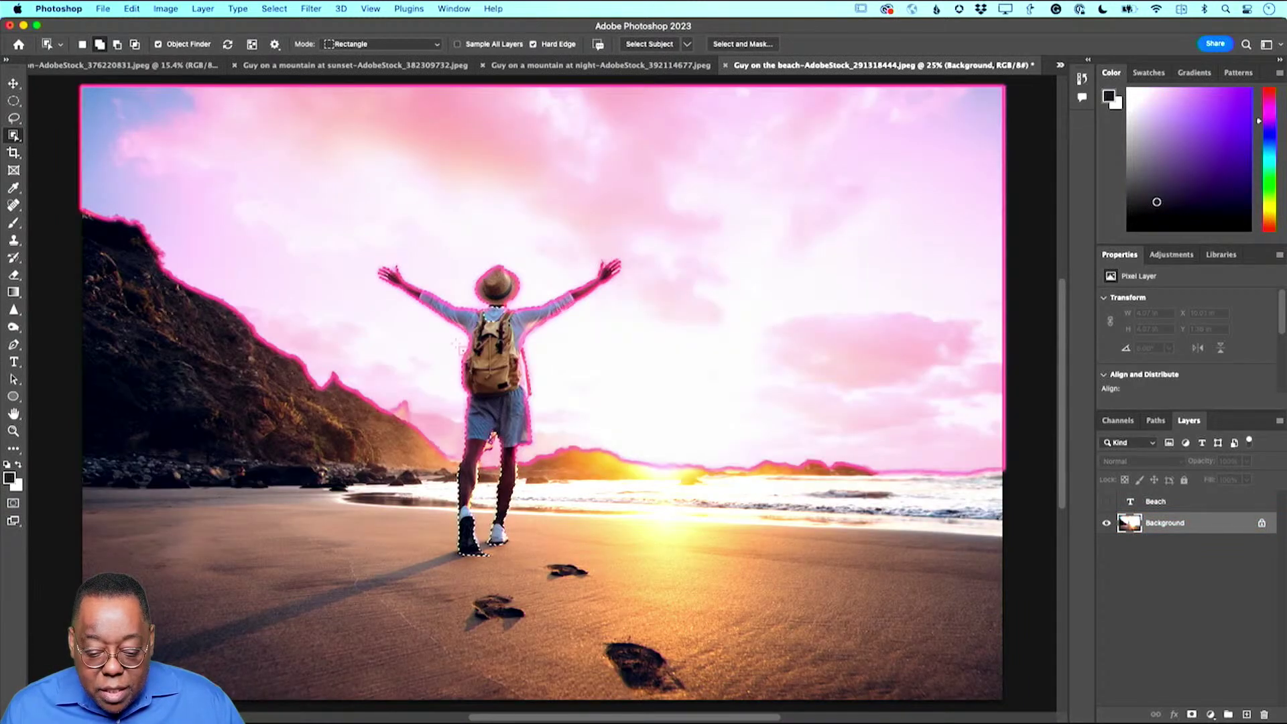
pyautogui.press('q')
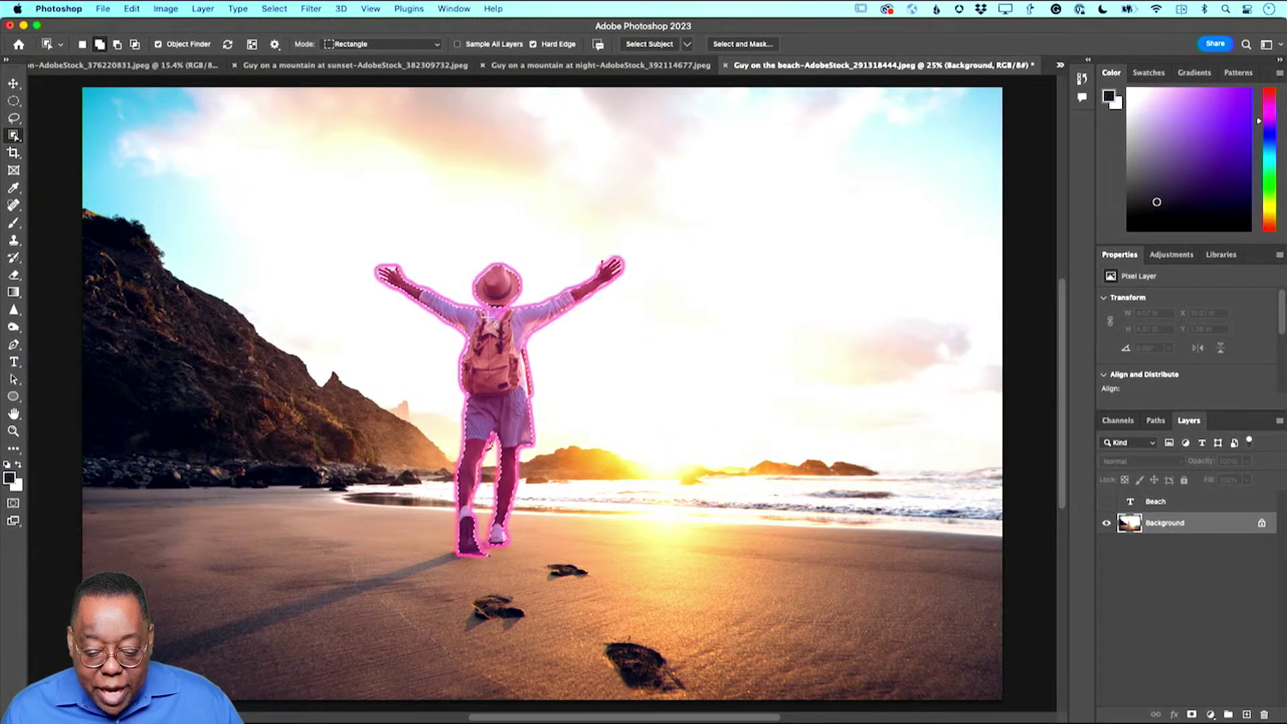
pyautogui.press('q')
pyautogui.press('q')
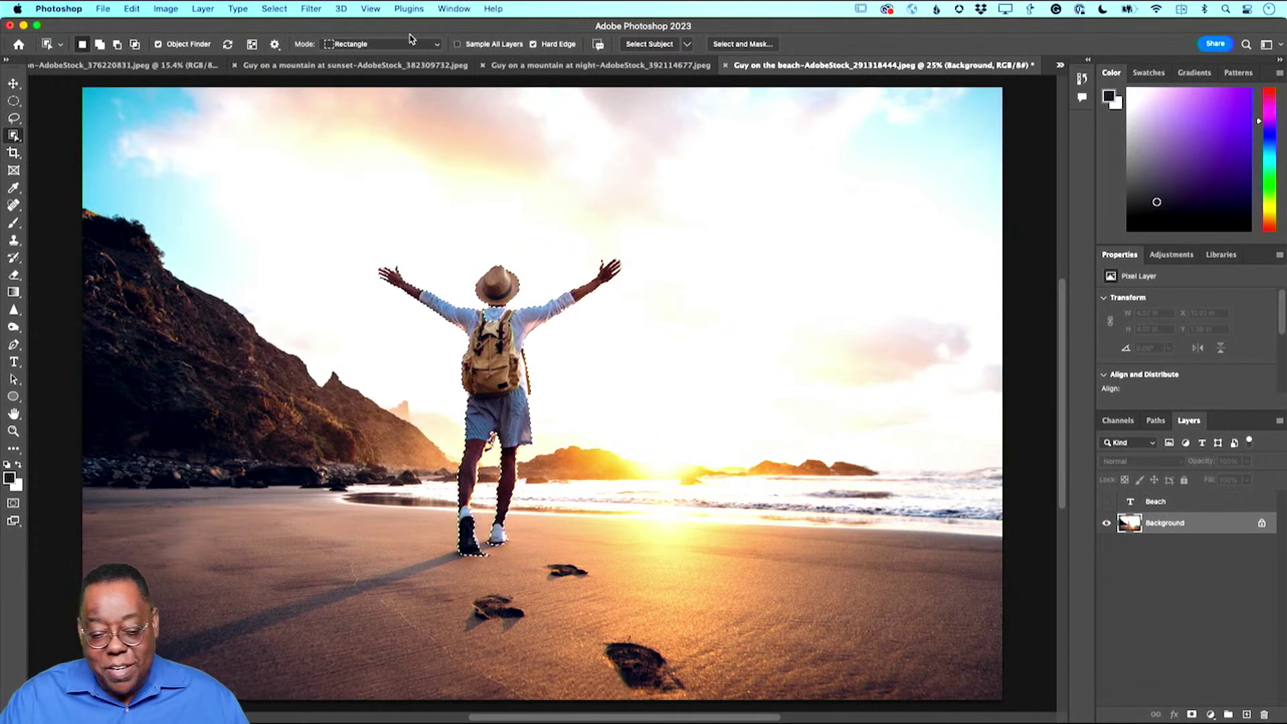
# Step: Try copying the selected man to a new layer, check the cutout with the Background hidden, and delete the new layer
pyautogui.click(202, 9)
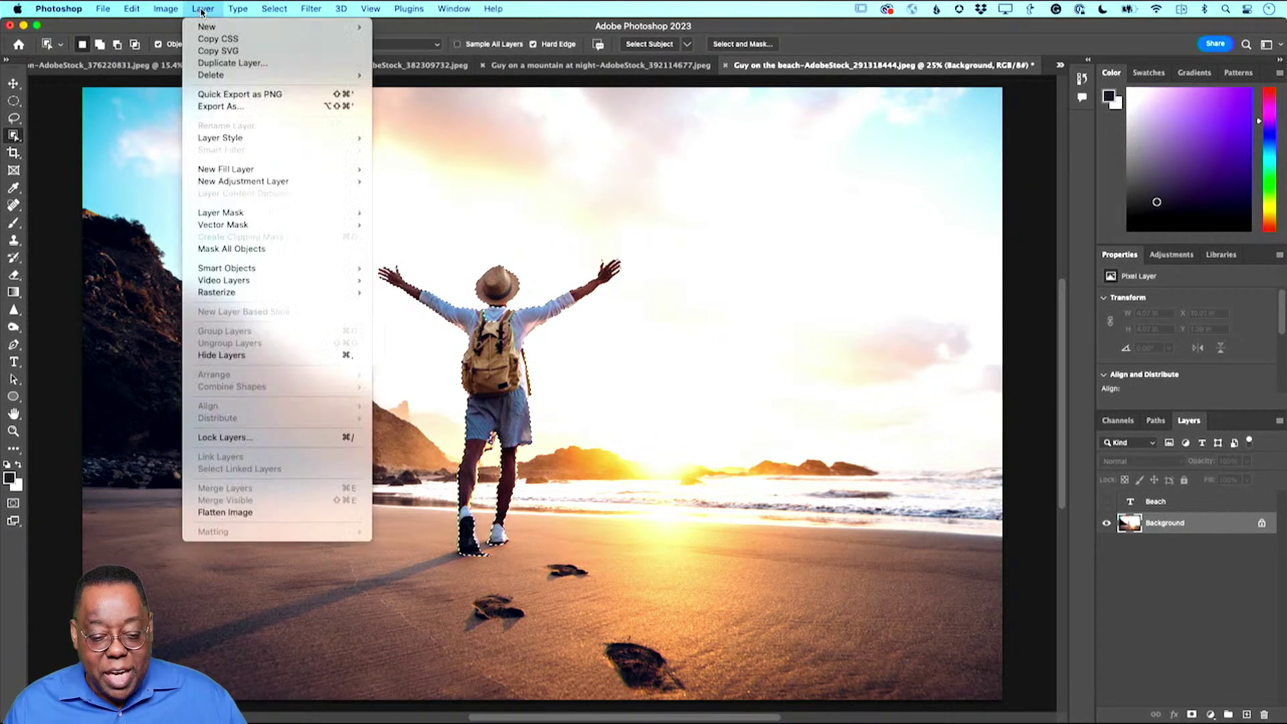
pyautogui.moveTo(204, 27)
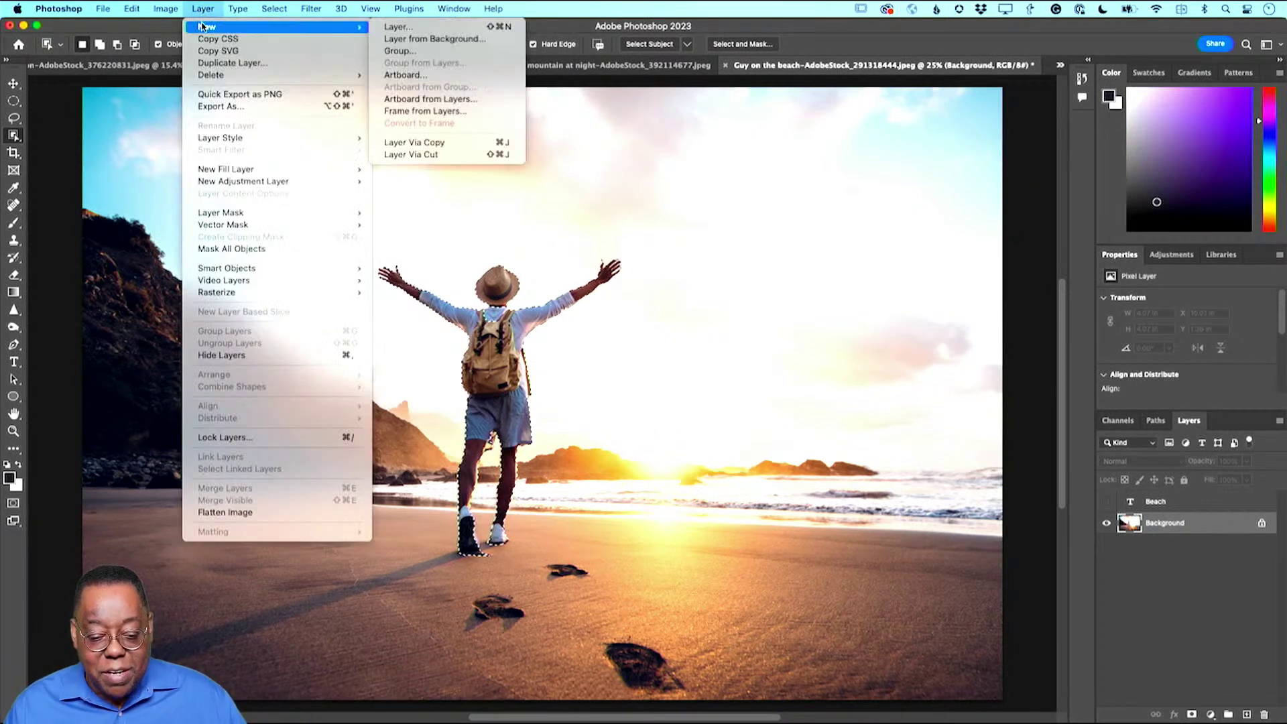
pyautogui.click(445, 144)
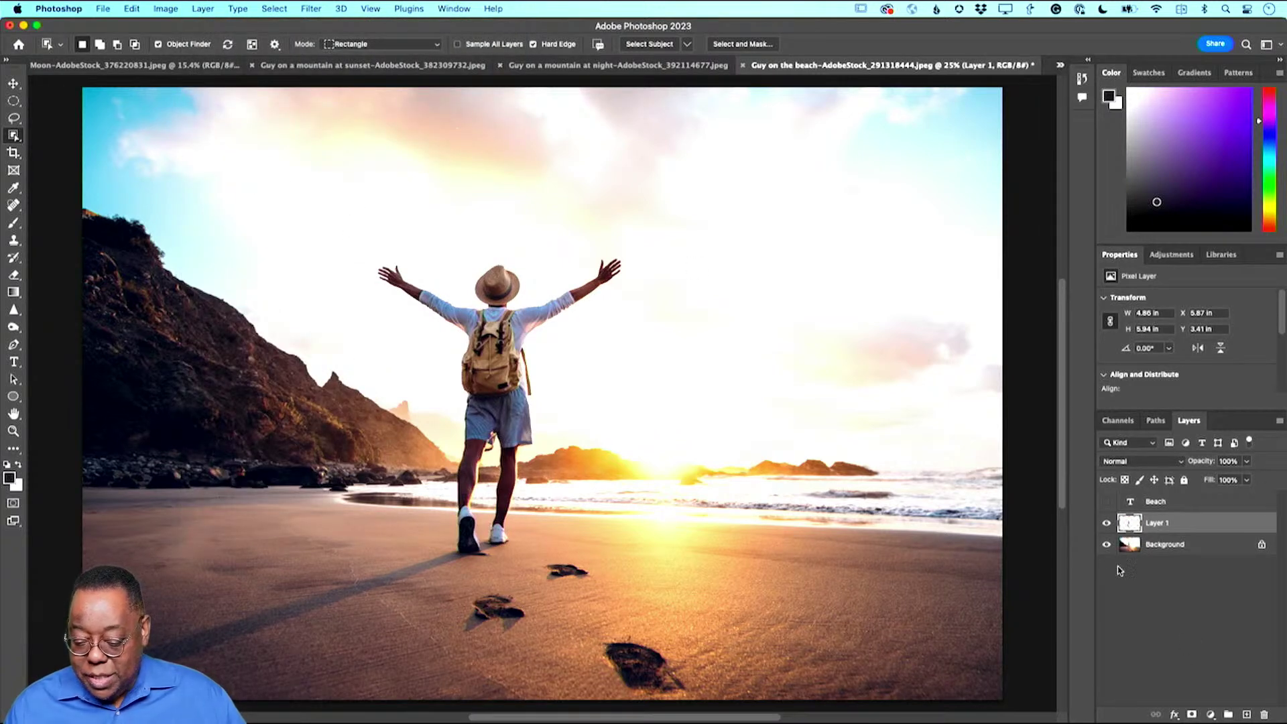
pyautogui.click(1106, 546)
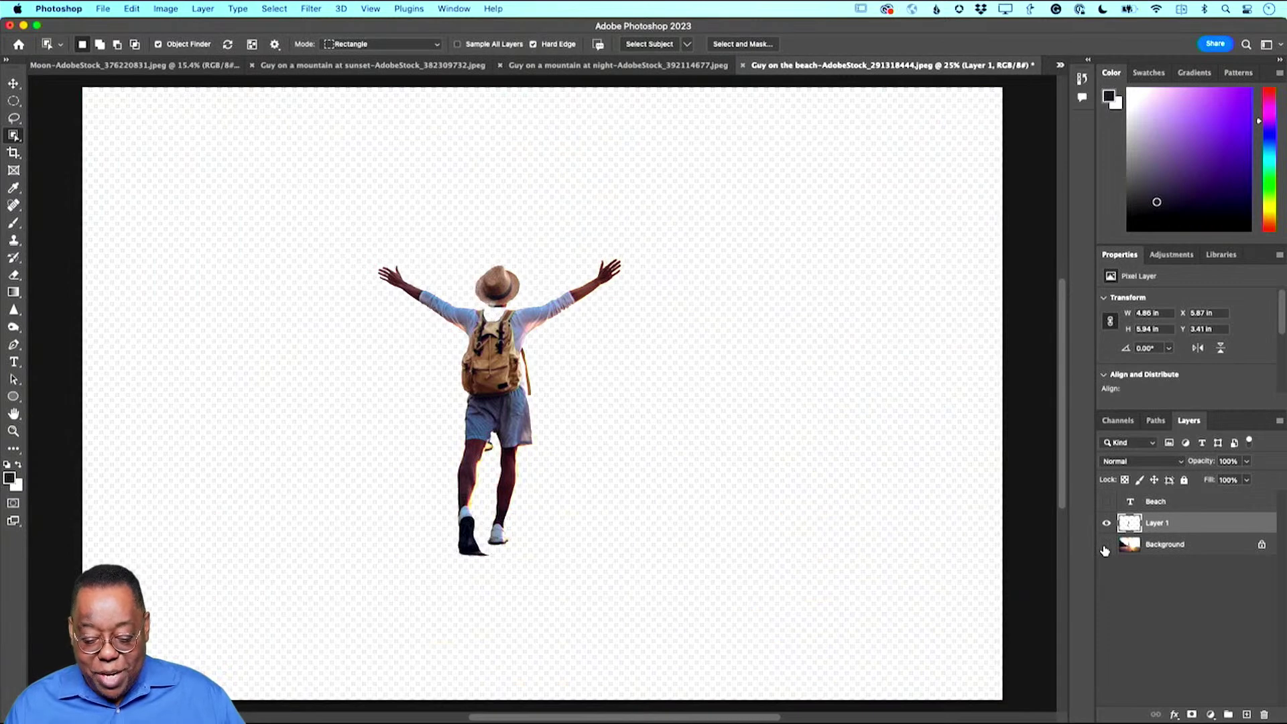
pyautogui.click(1106, 546)
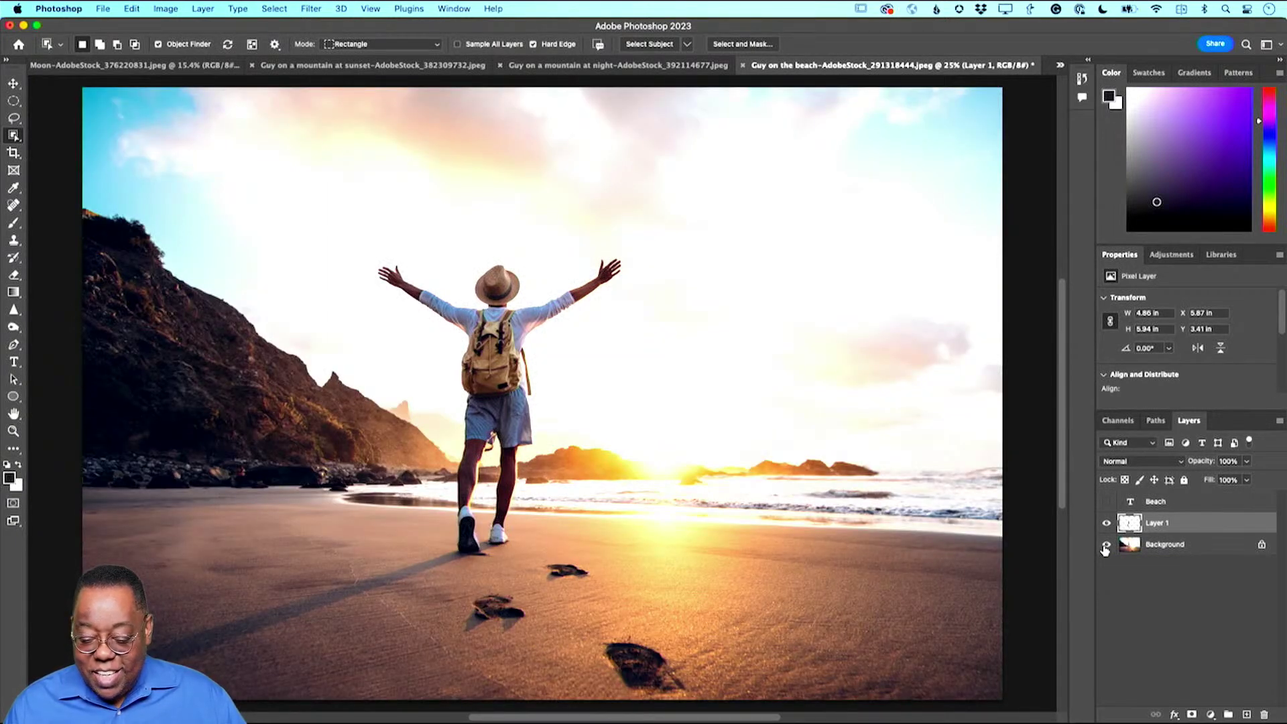
pyautogui.moveTo(1155, 535); pyautogui.dragTo(1264, 715)
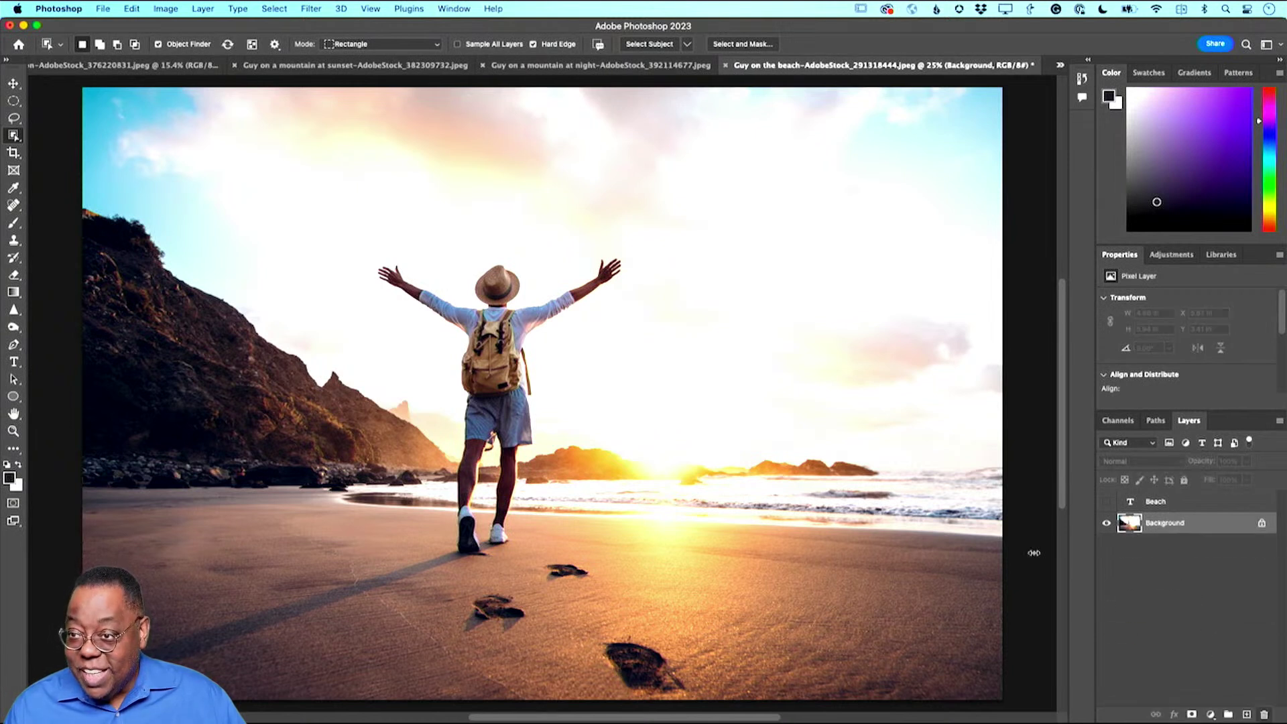
# Step: Reselect the man on the Background layer with the Object Selection tool, adding the missed neck and collar area
pyautogui.moveTo(354, 208); pyautogui.dragTo(650, 562)
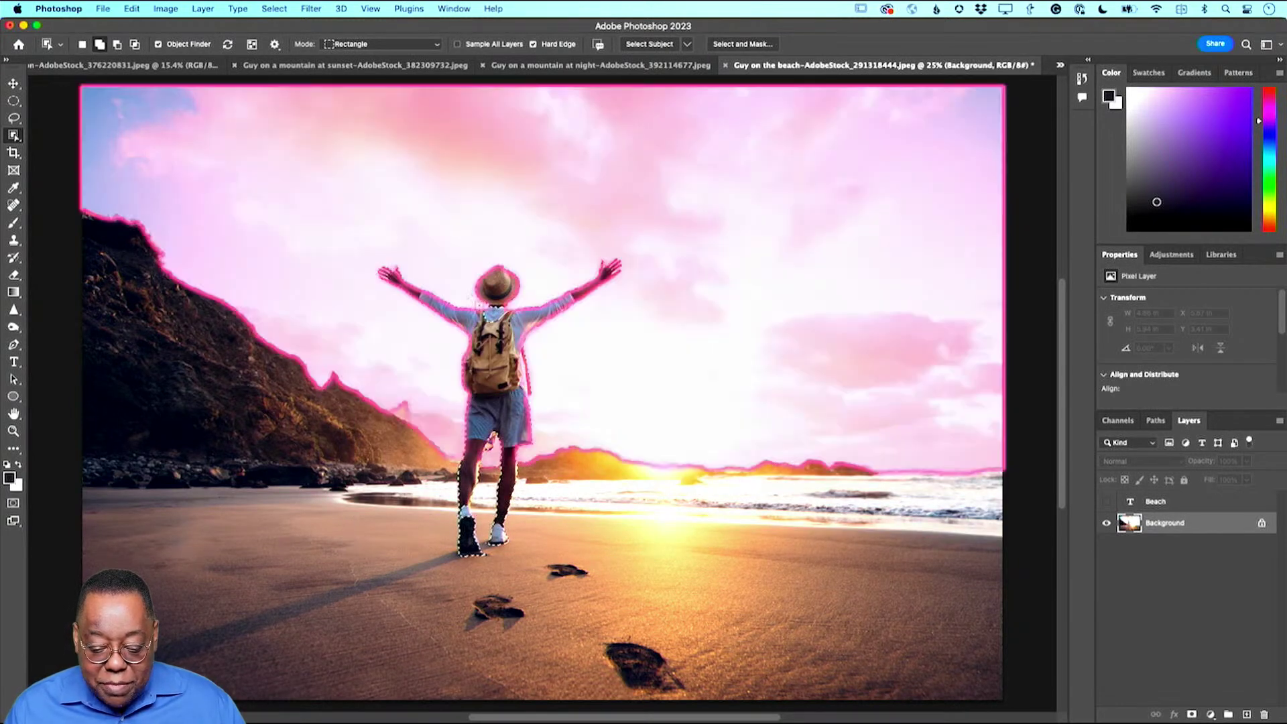
pyautogui.moveTo(469, 296); pyautogui.dragTo(527, 311)
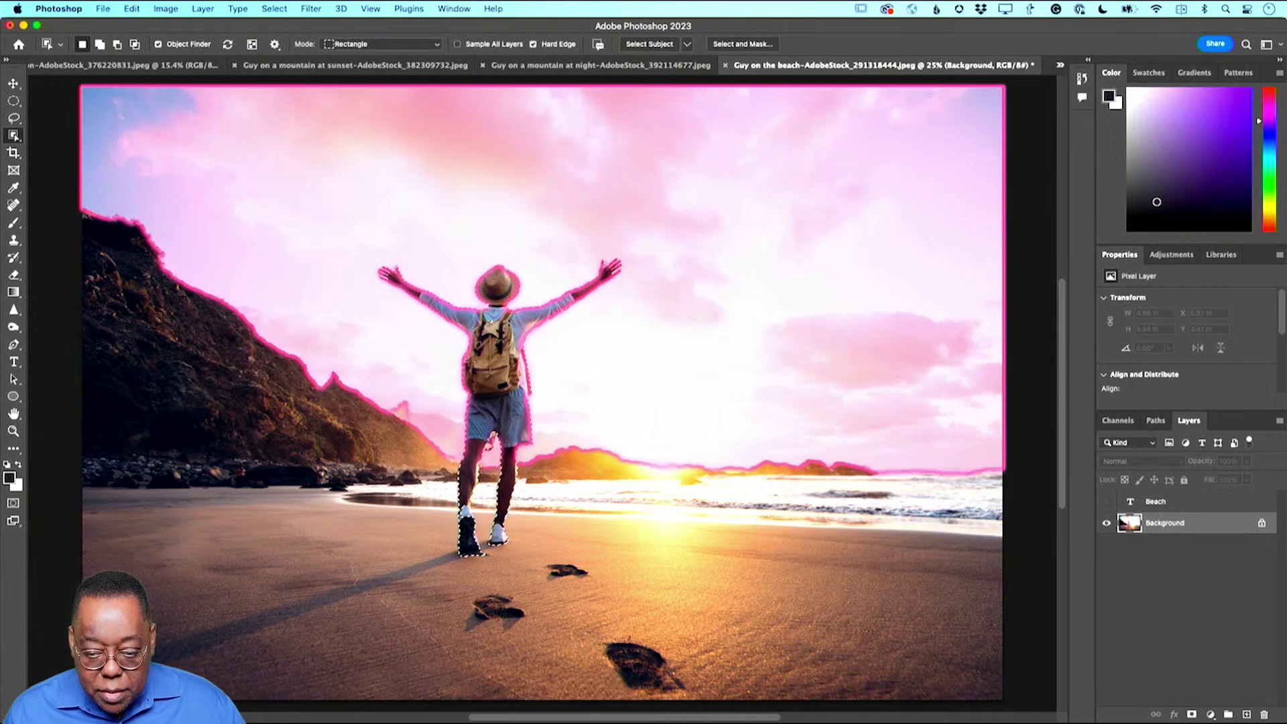
pyautogui.press('shift')
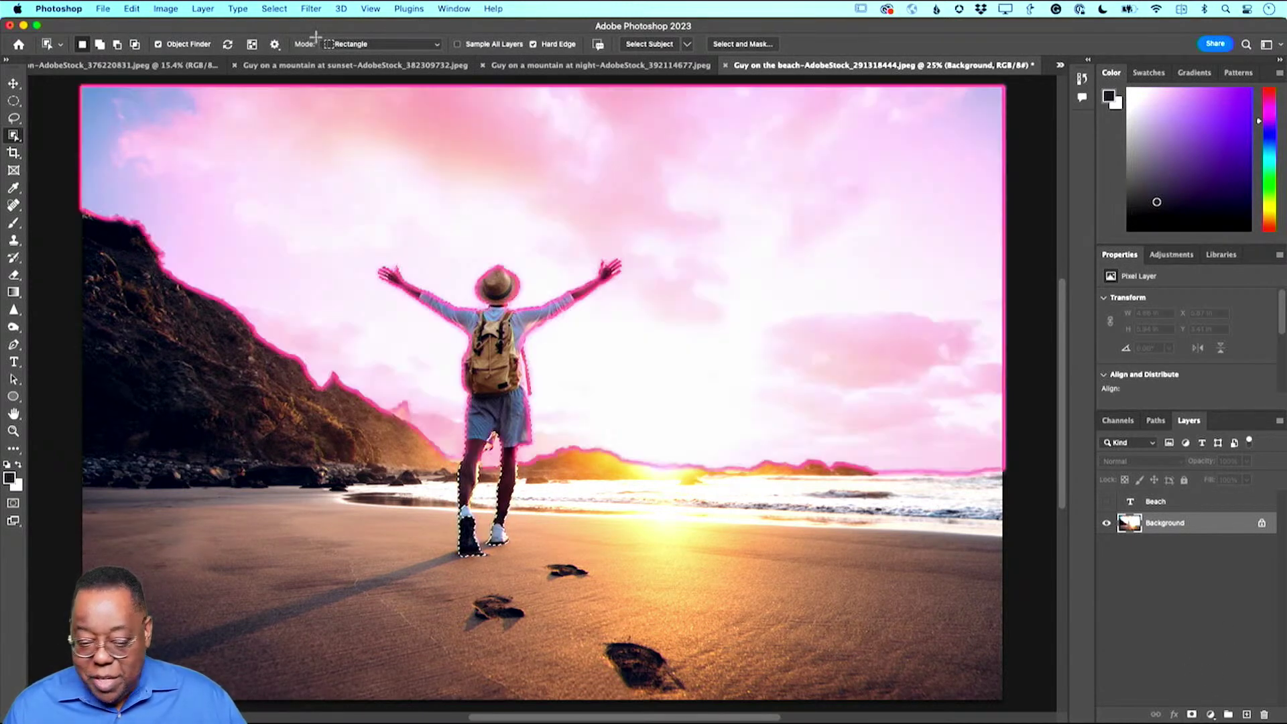
# Step: Copy the selected man onto a new layer and check the cutout by briefly hiding the Background layer
pyautogui.click(201, 10)
pyautogui.moveTo(215, 26)
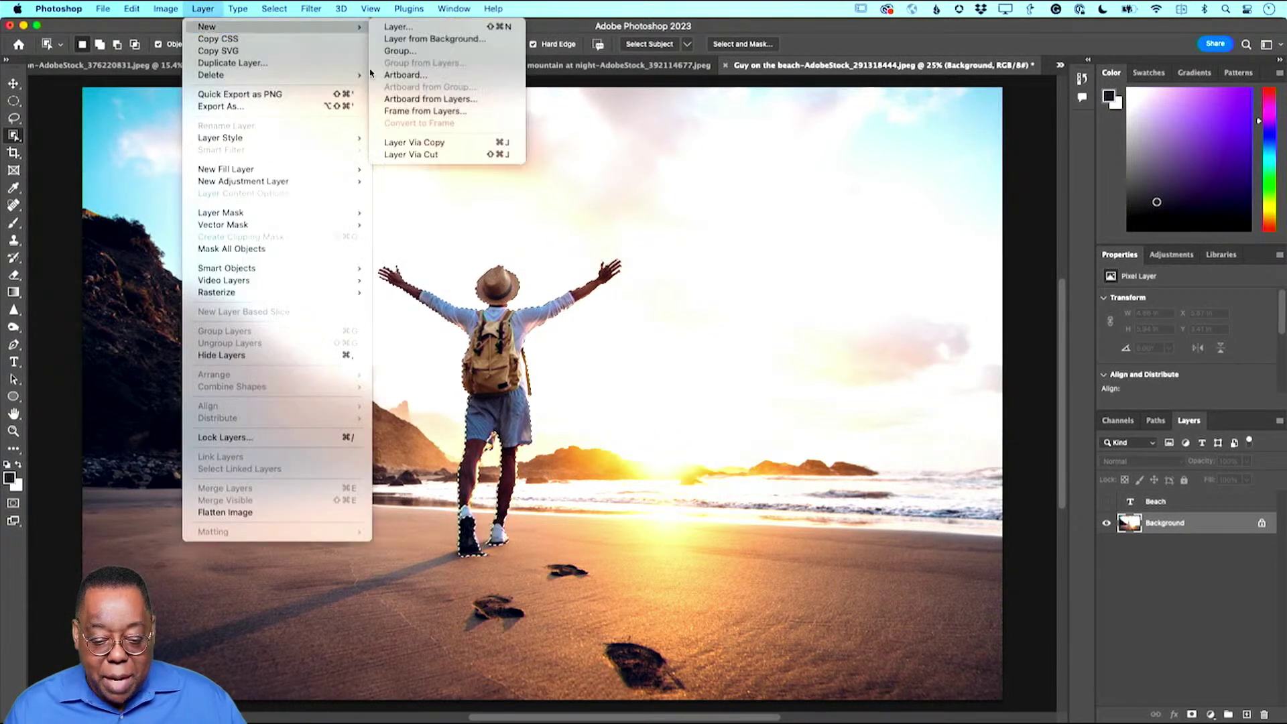
pyautogui.click(411, 141)
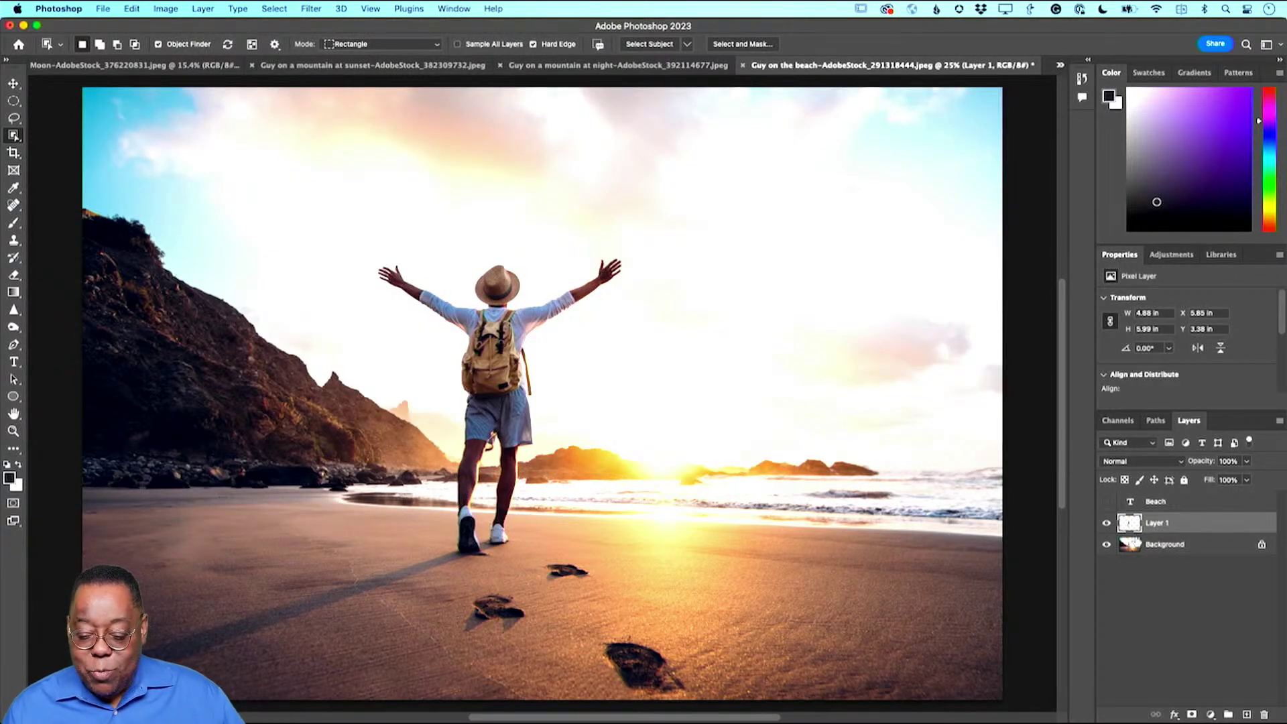
pyautogui.click(1107, 545)
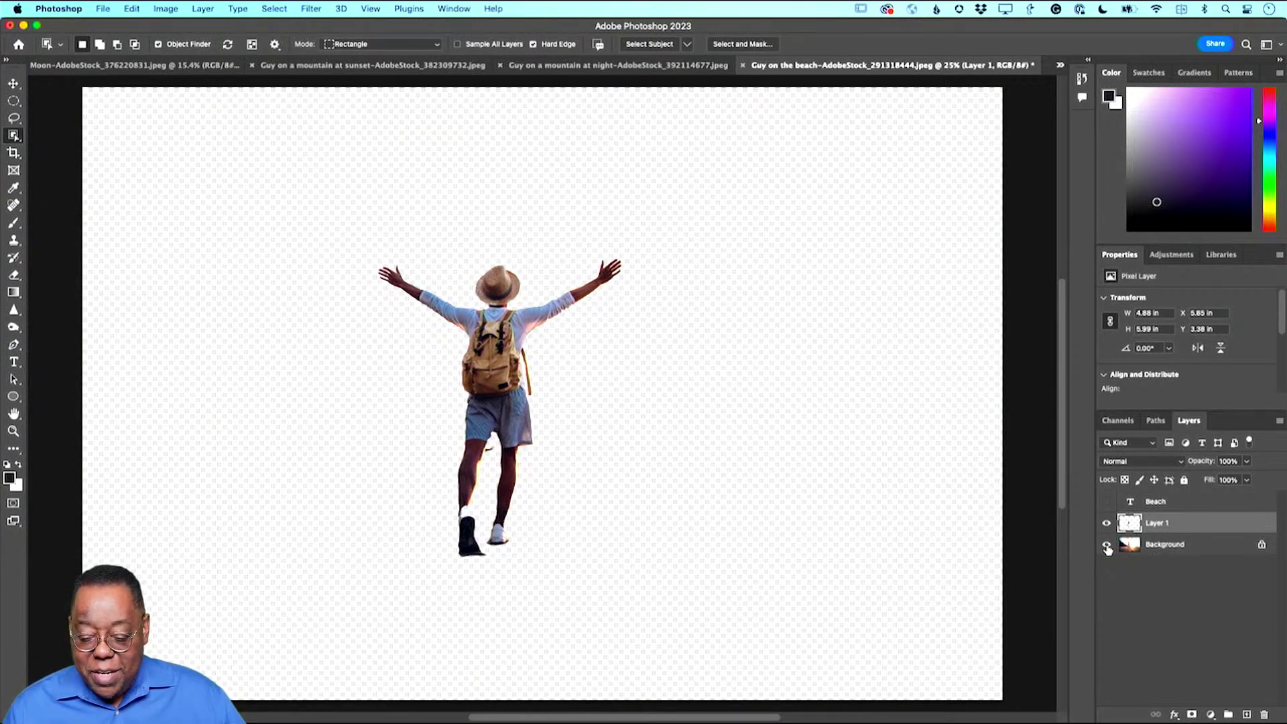
pyautogui.click(1107, 545)
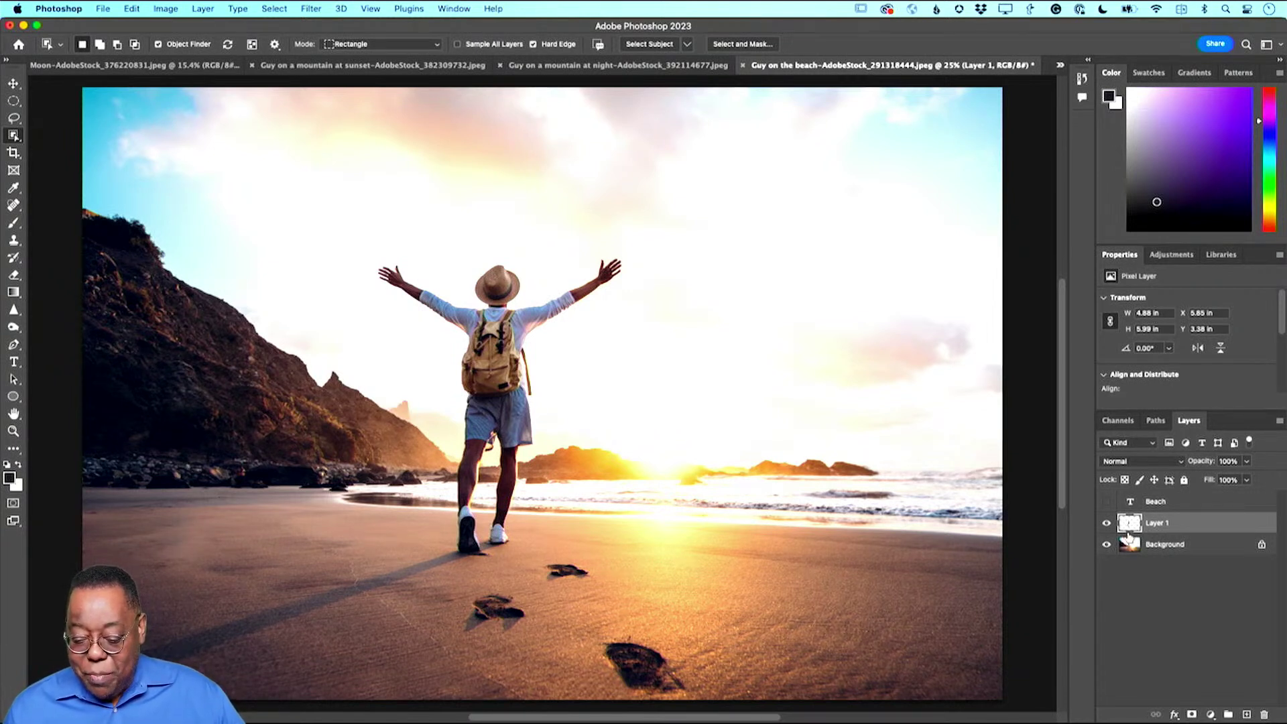
# Step: Show the Beach text layer again and move it beneath the man's cutout layer, renaming the cutout "guy"
pyautogui.click(1106, 502)
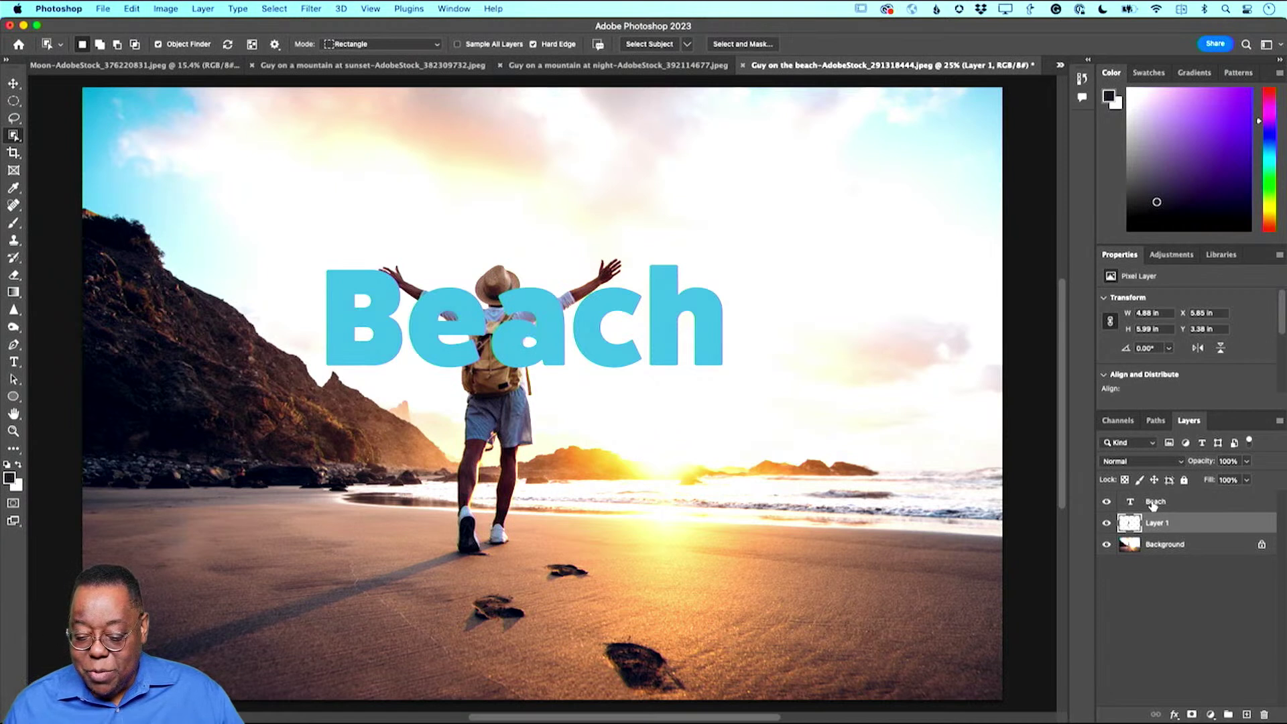
pyautogui.moveTo(1188, 420); pyautogui.dragTo(738, 131)
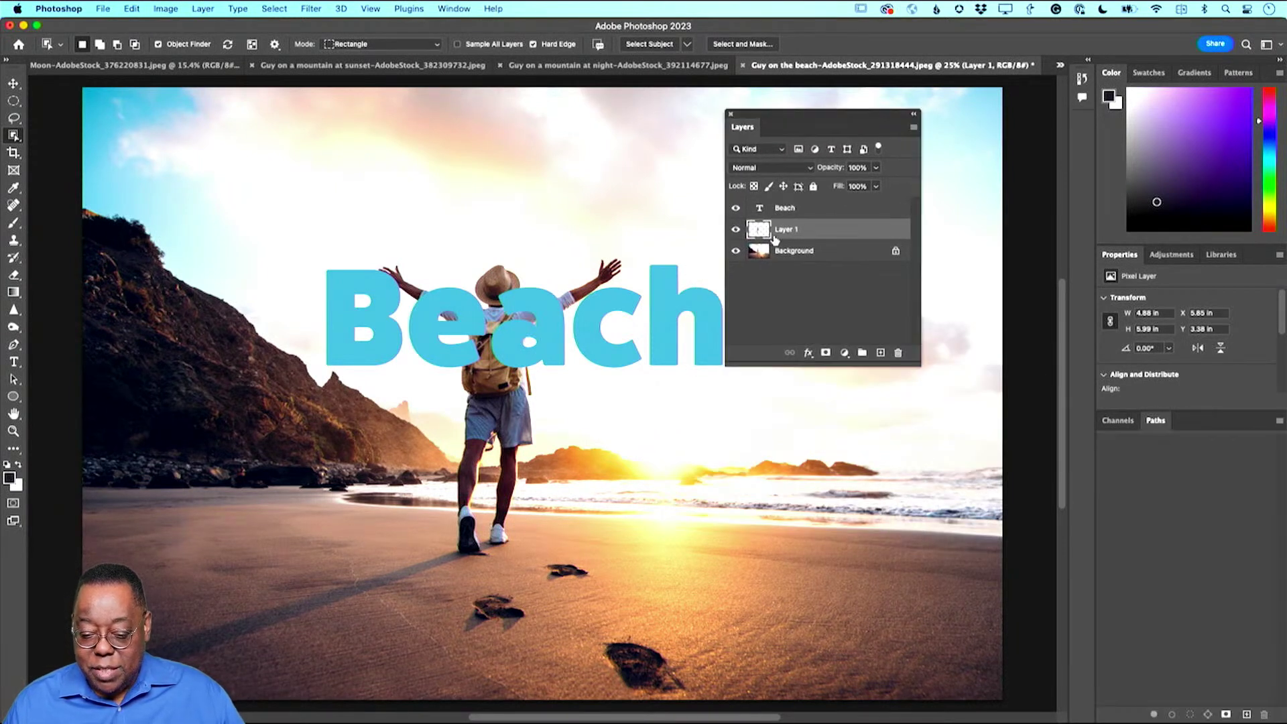
pyautogui.doubleClick(783, 229)
pyautogui.write('duy')
pyautogui.press('Return')
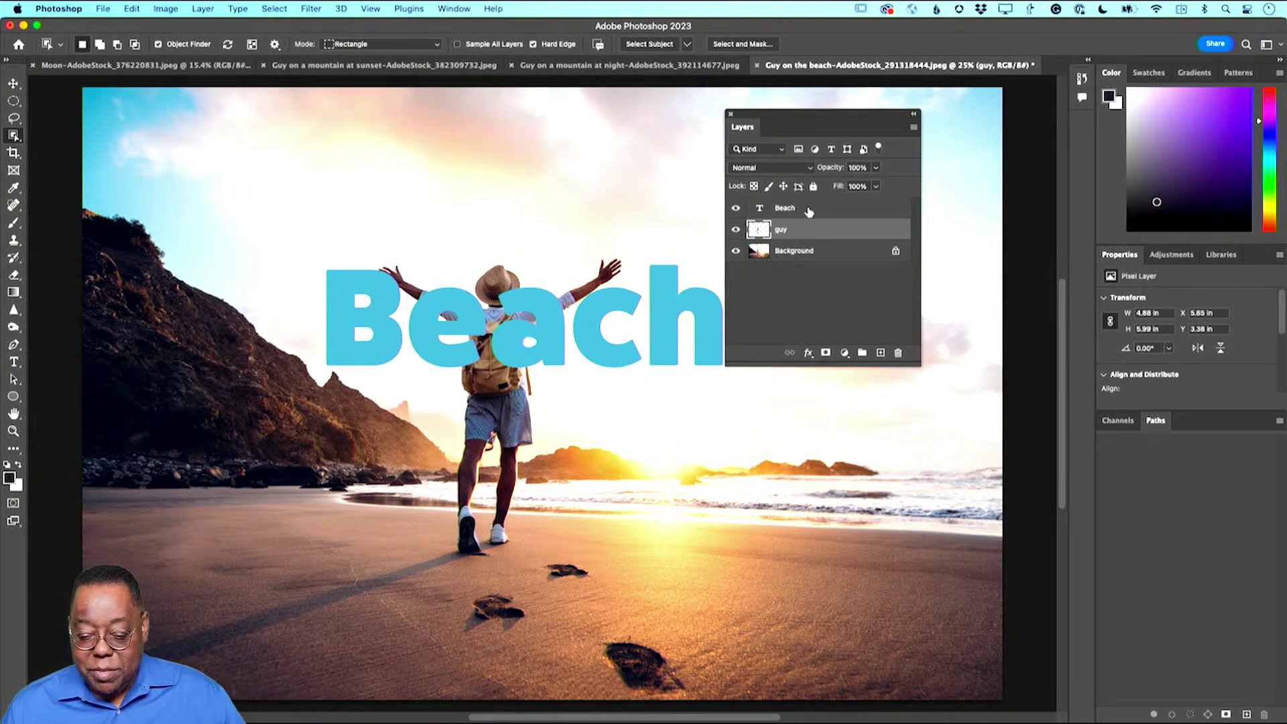
pyautogui.moveTo(809, 211); pyautogui.dragTo(807, 234)
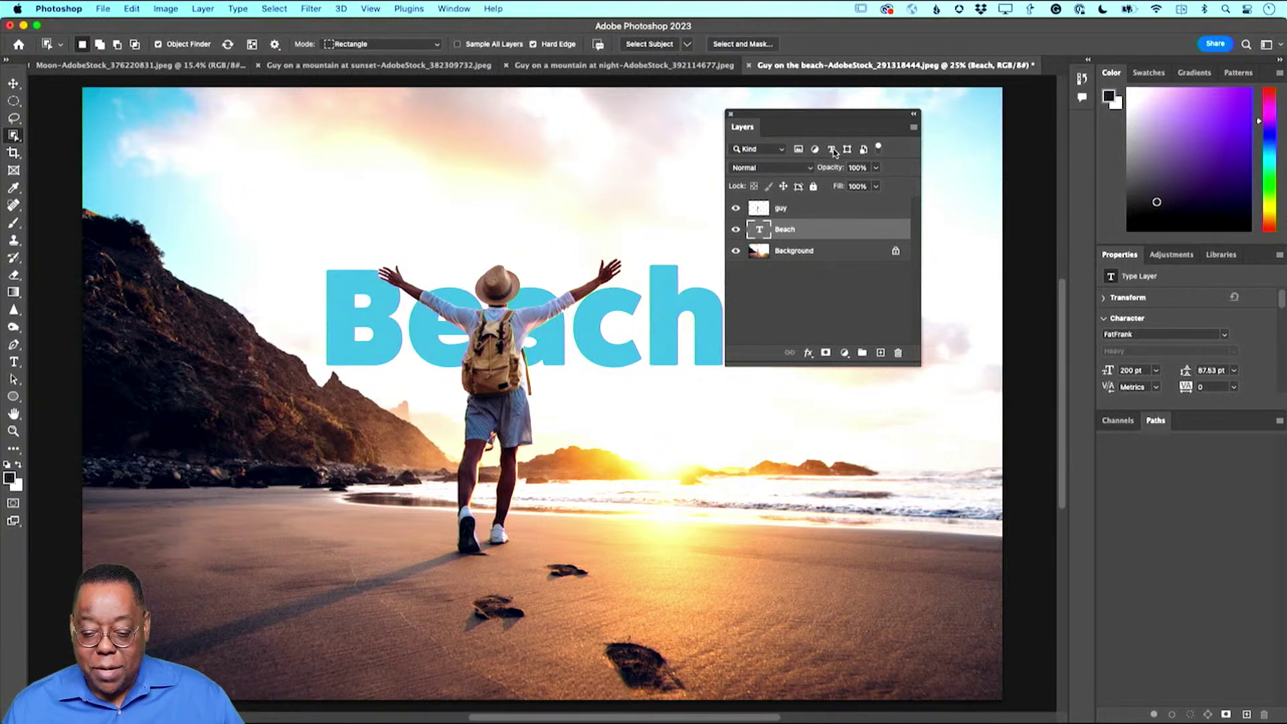
pyautogui.moveTo(860, 119); pyautogui.dragTo(1130, 155)
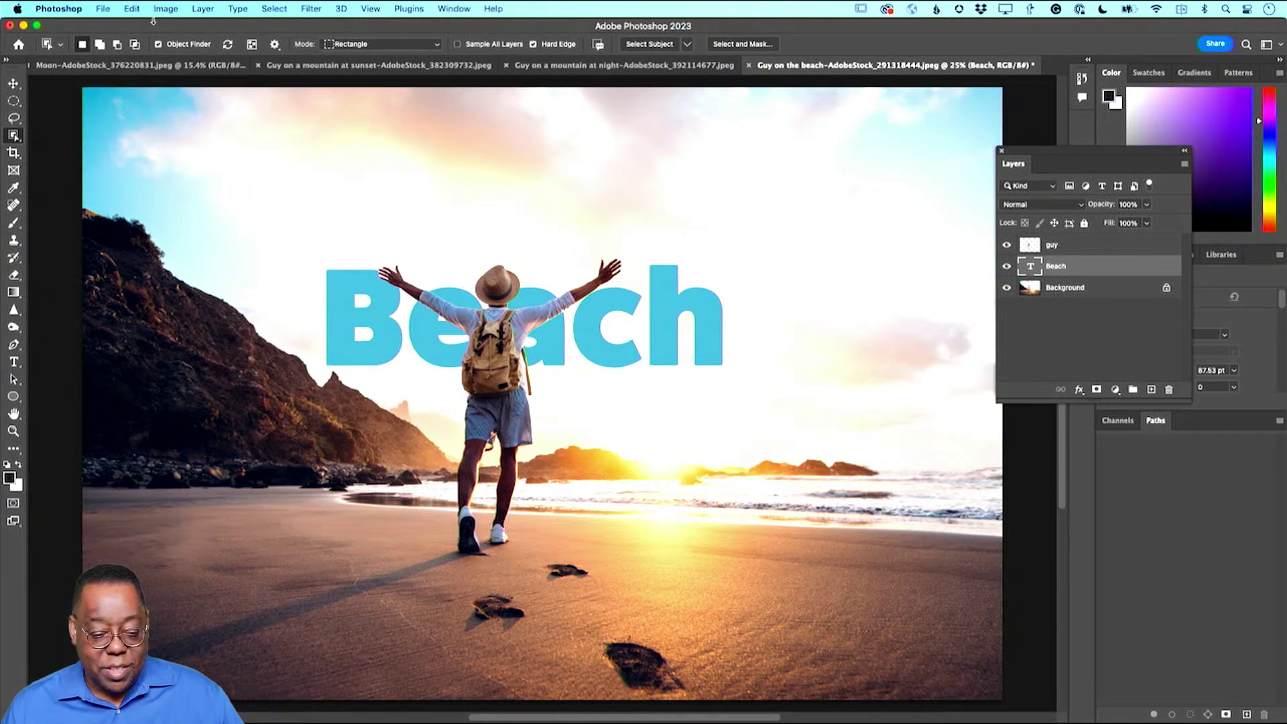
# Step: Scale the Beach text to 162.46%, position it across the scene behind the man's torso, and commit the transform
pyautogui.click(13, 83)
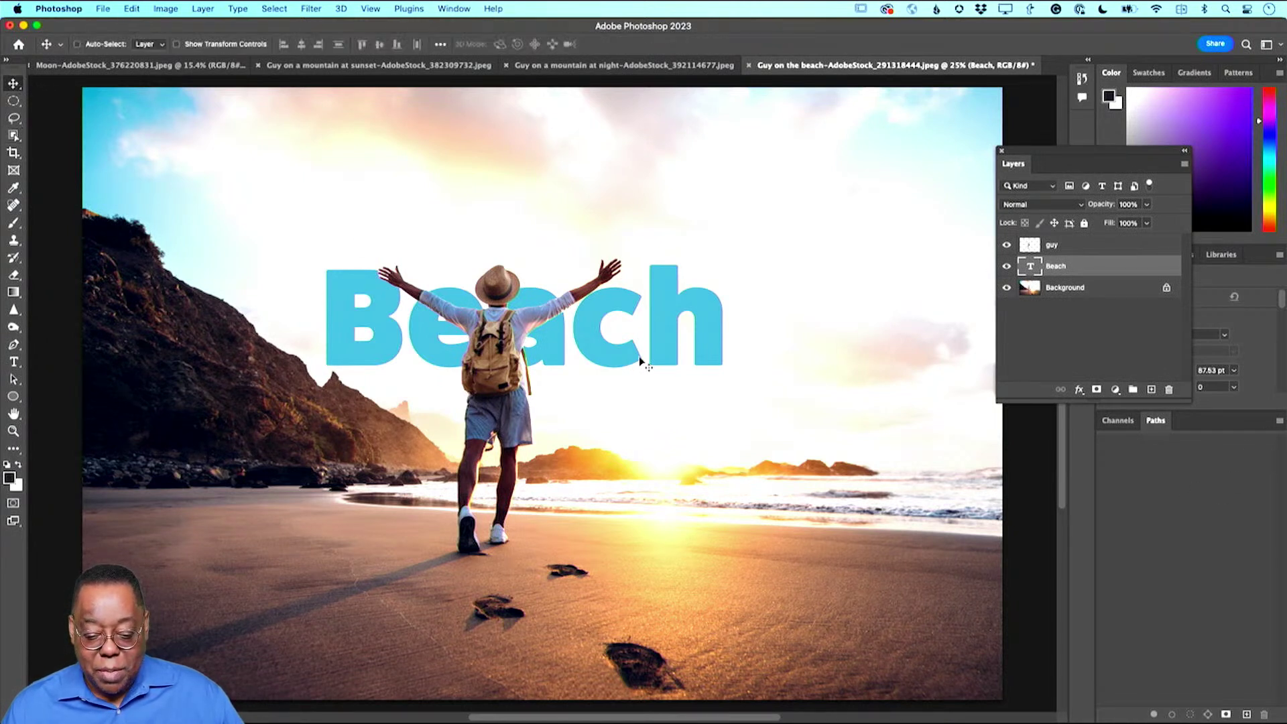
pyautogui.moveTo(616, 354); pyautogui.dragTo(592, 330)
pyautogui.moveTo(606, 323); pyautogui.dragTo(606, 328)
pyautogui.press('super+t')
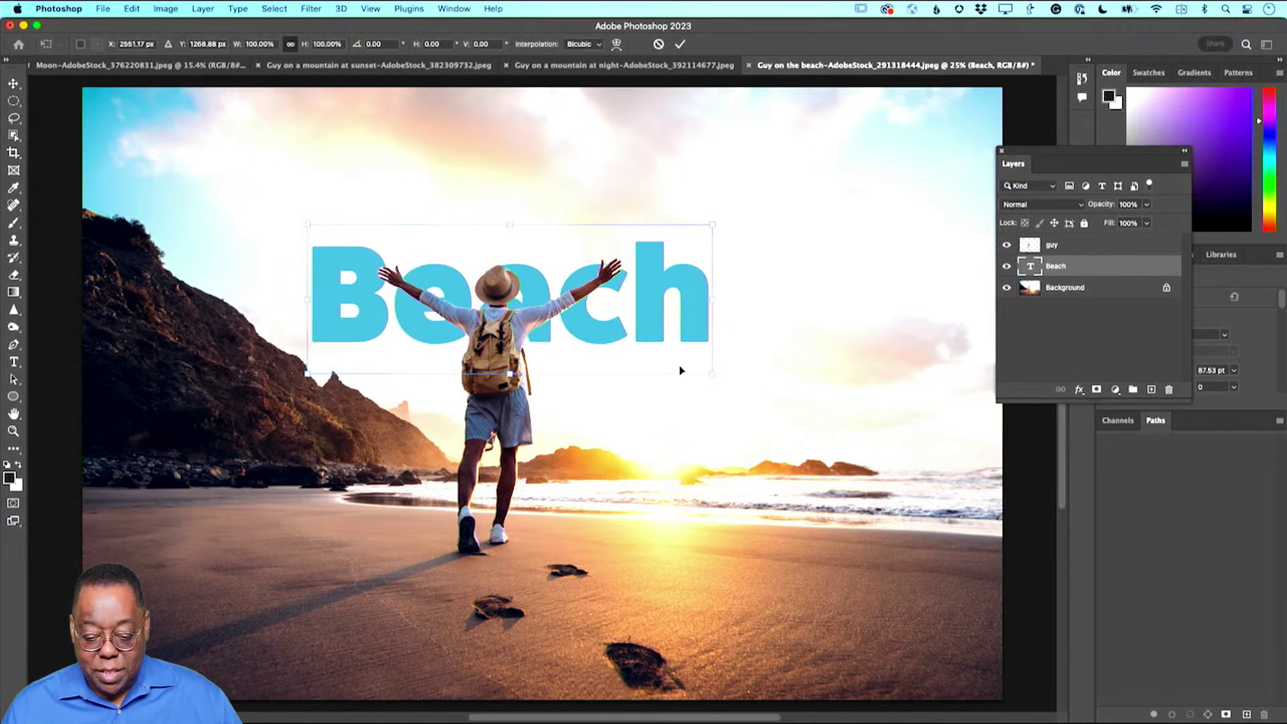
pyautogui.moveTo(712, 376); pyautogui.dragTo(966, 467)
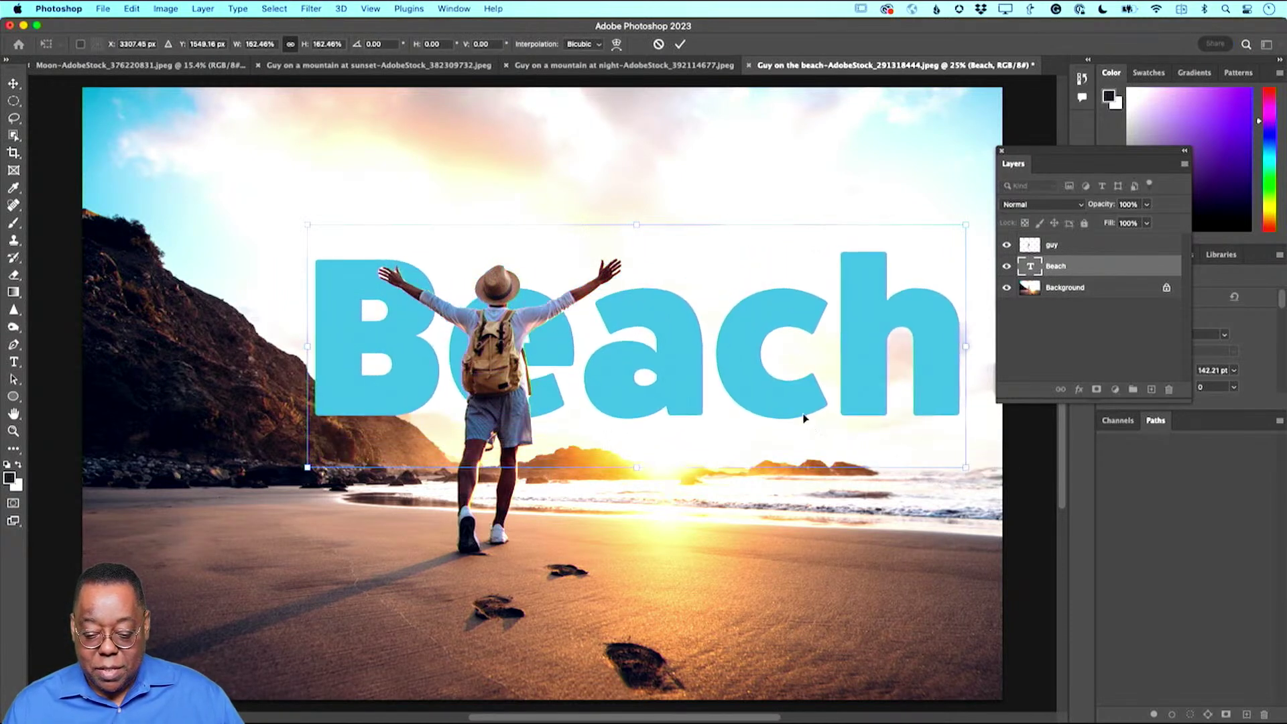
pyautogui.moveTo(835, 359); pyautogui.dragTo(728, 300)
pyautogui.moveTo(695, 259); pyautogui.dragTo(698, 315)
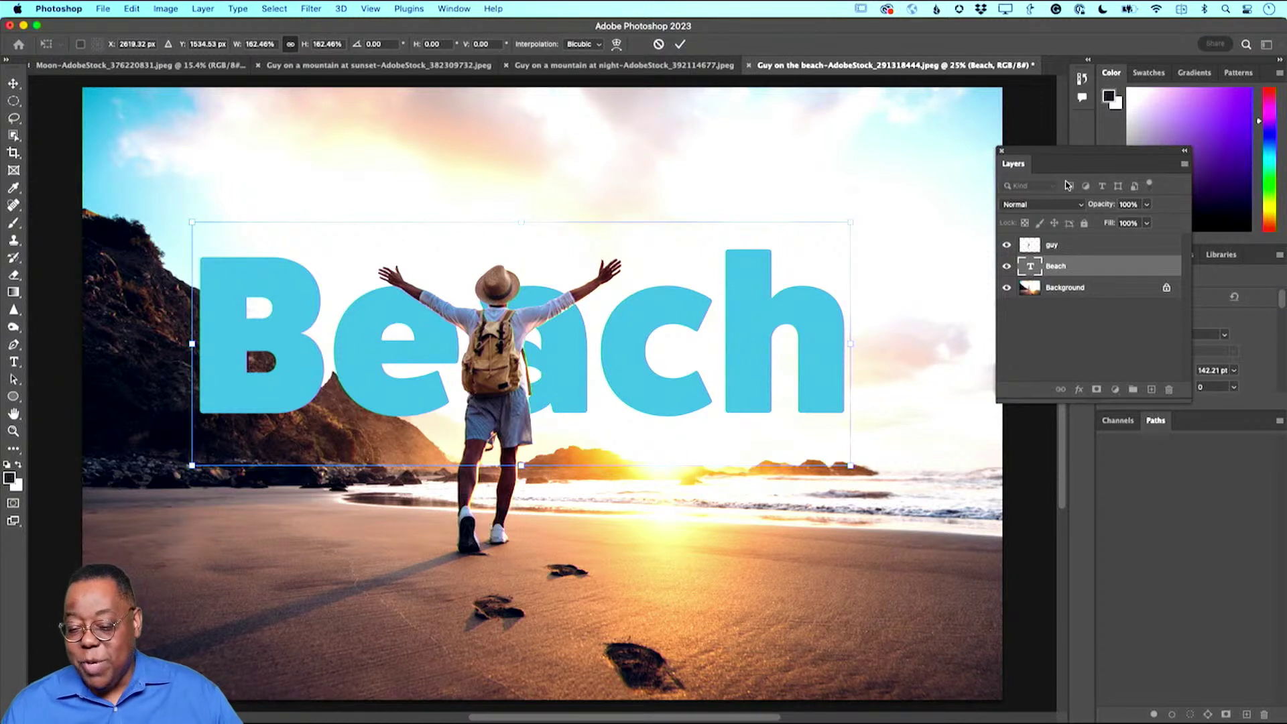
pyautogui.click(1002, 150)
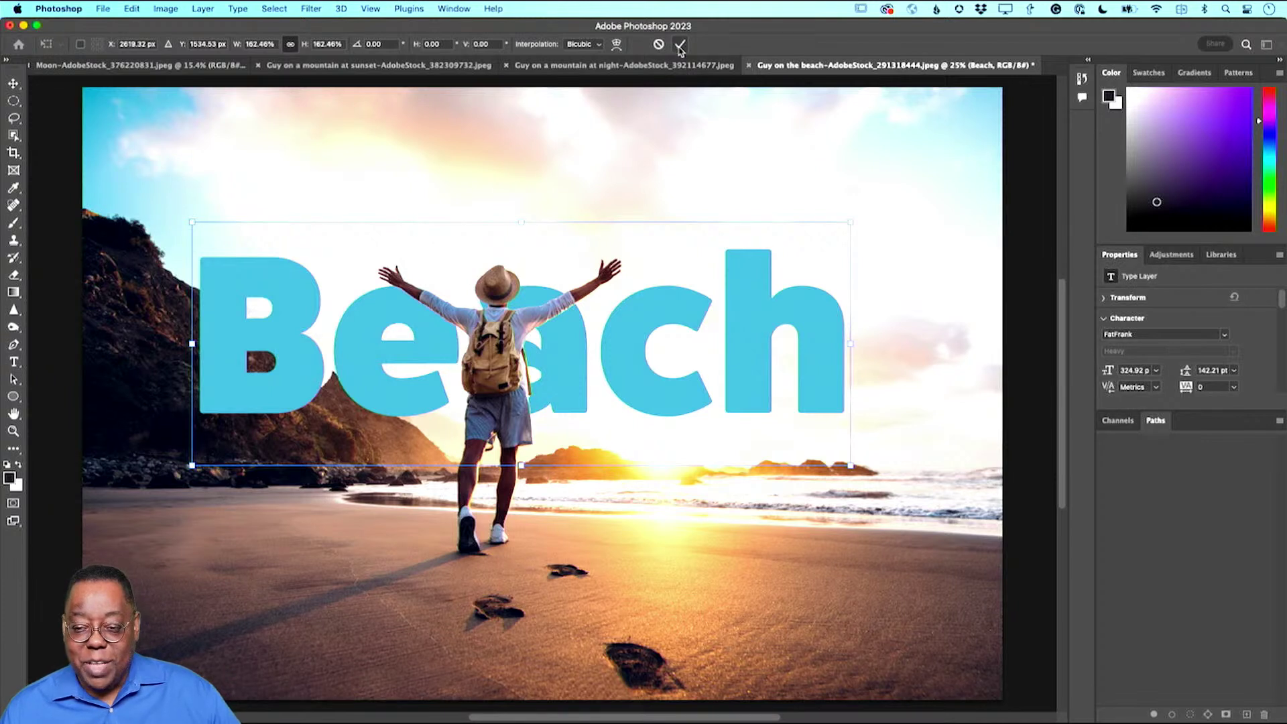
pyautogui.click(679, 43)
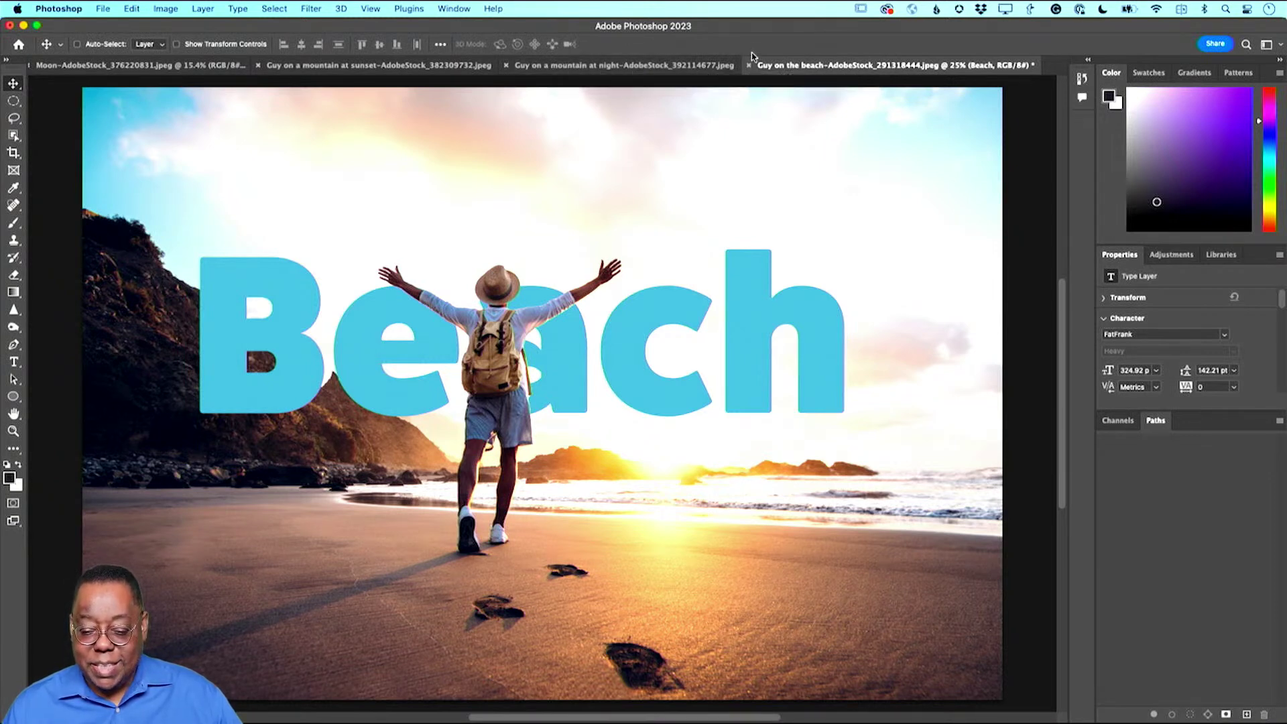
# Step: Reopen the closed Layers panel and dock it back in the group with Channels and Paths
pyautogui.click(443, 8)
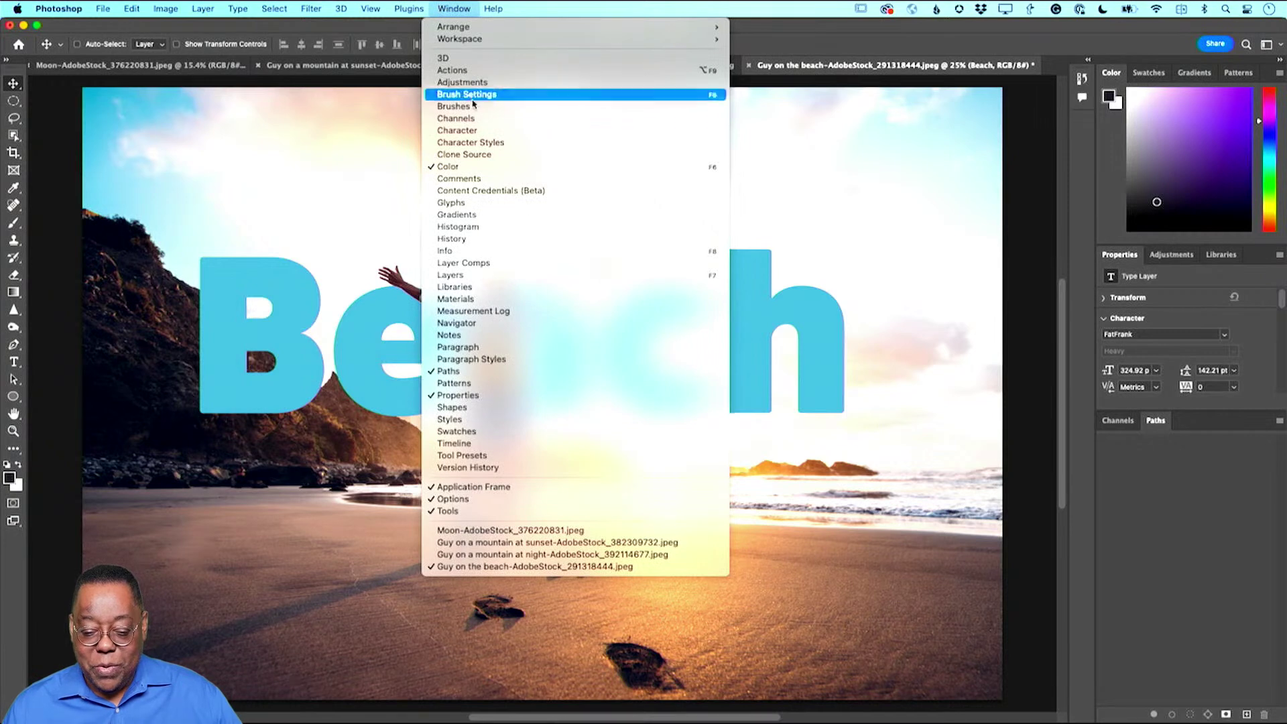
pyautogui.click(519, 275)
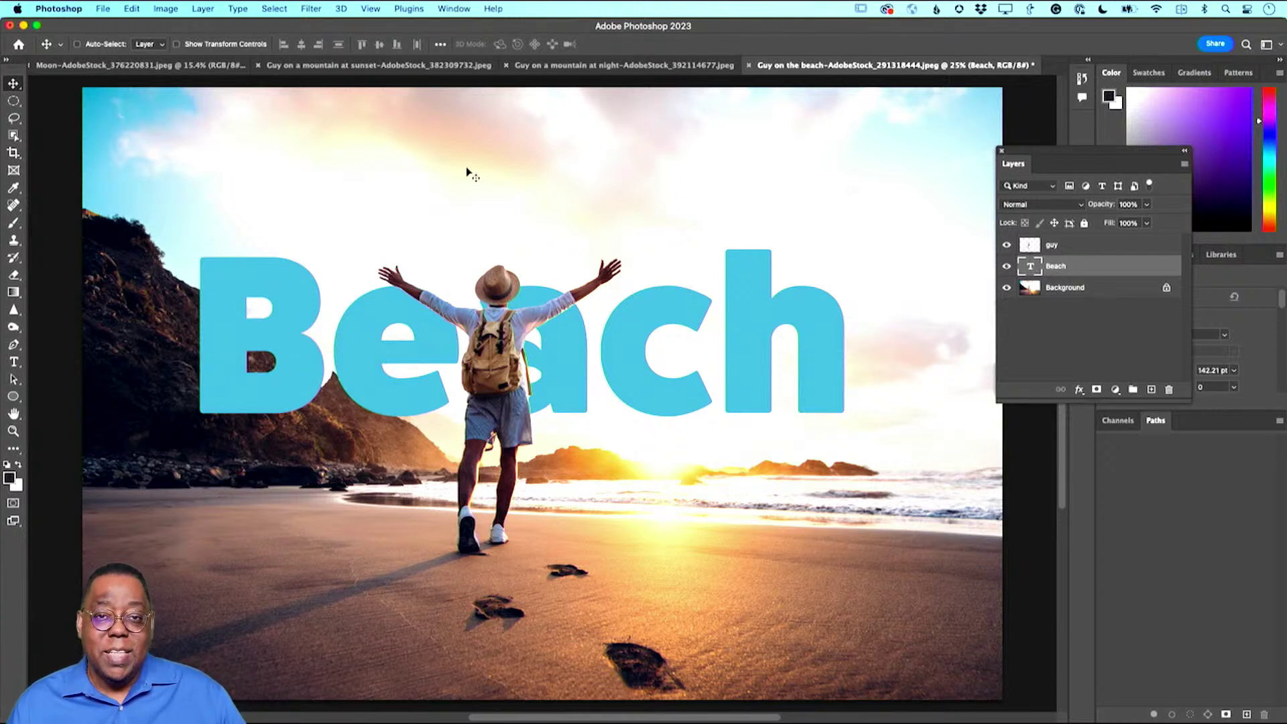
pyautogui.moveTo(1053, 161); pyautogui.dragTo(1042, 269)
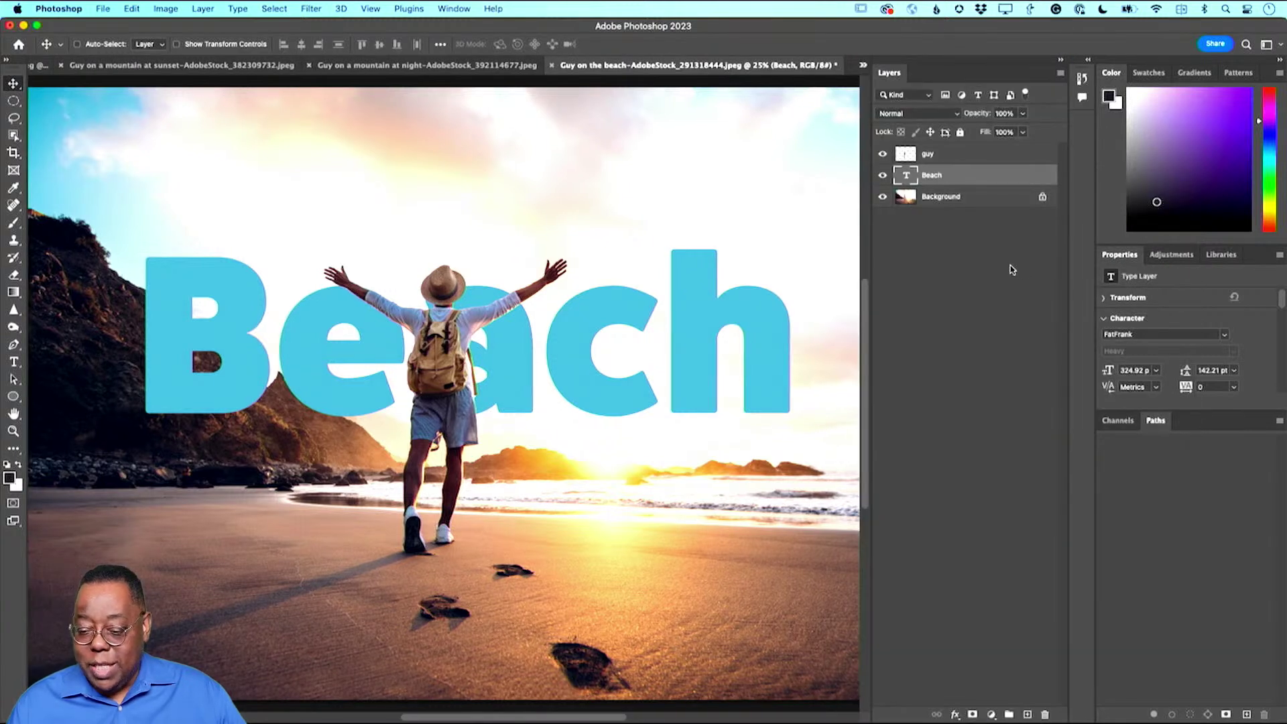
pyautogui.moveTo(884, 77); pyautogui.dragTo(1113, 427)
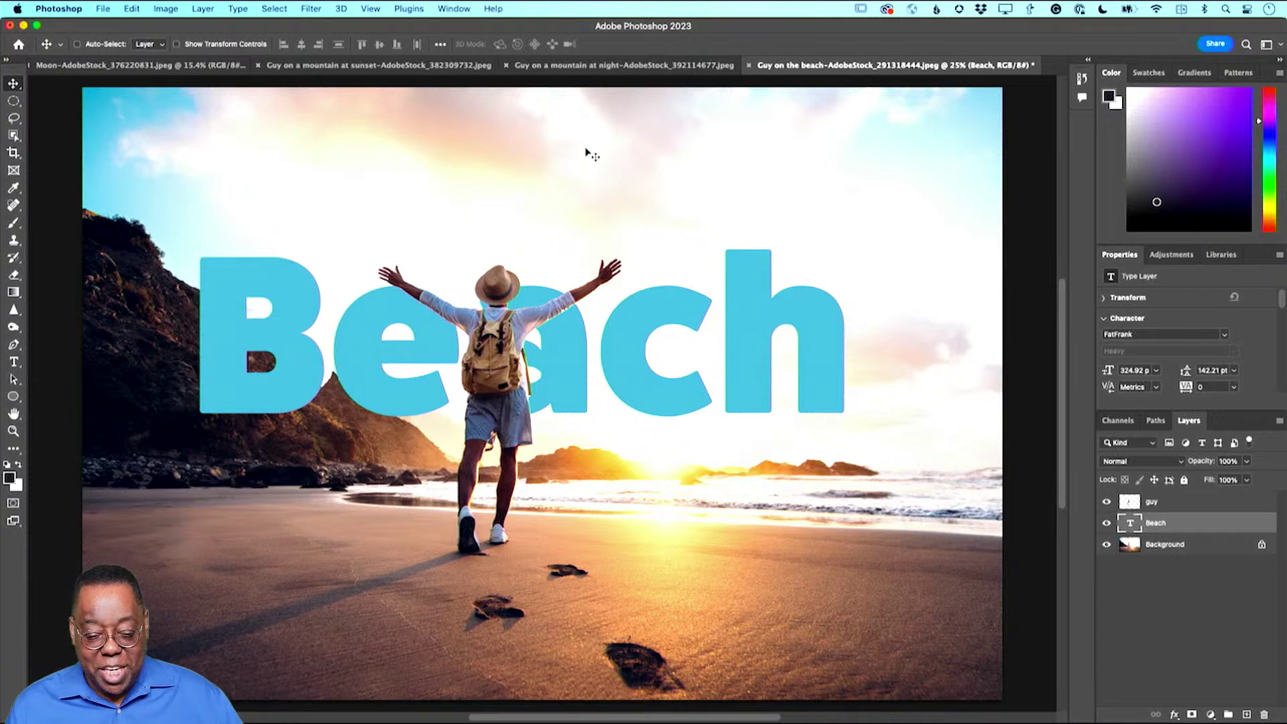
# Step: Export the beach composite as a full-size JPG and save it to the Desktop
pyautogui.click(102, 10)
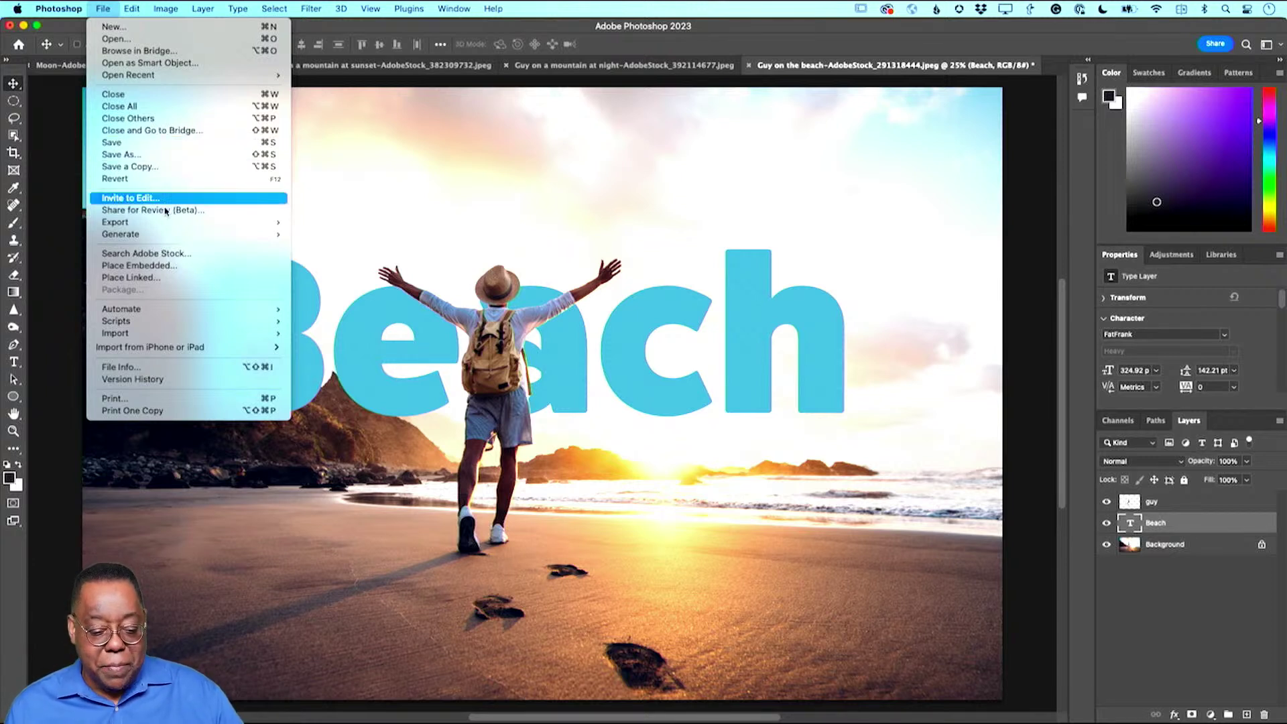
pyautogui.moveTo(165, 223)
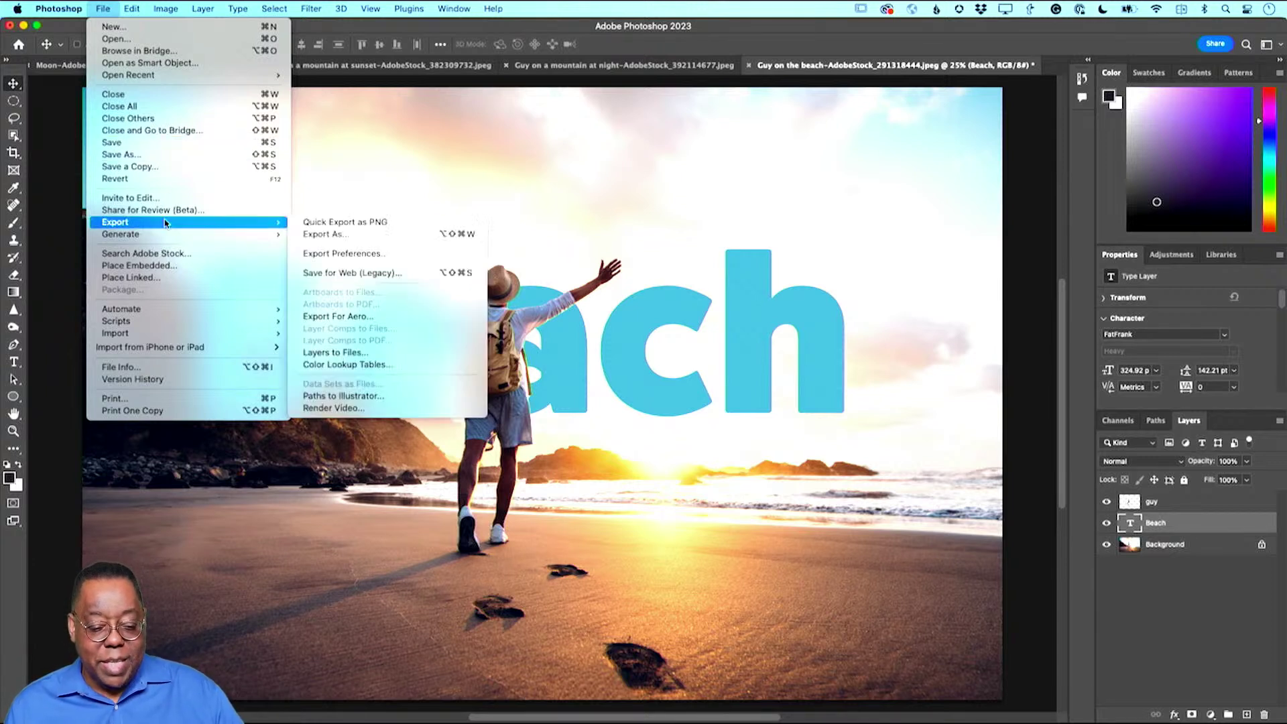
pyautogui.click(339, 234)
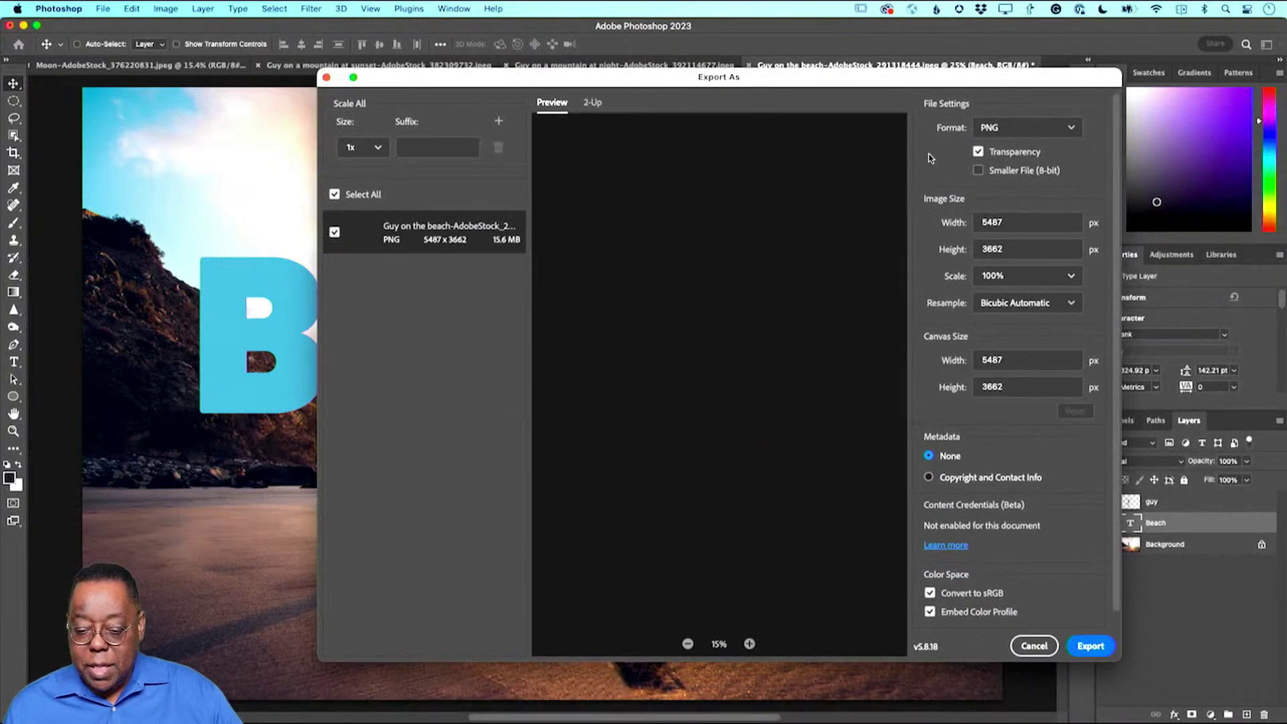
pyautogui.click(1019, 127)
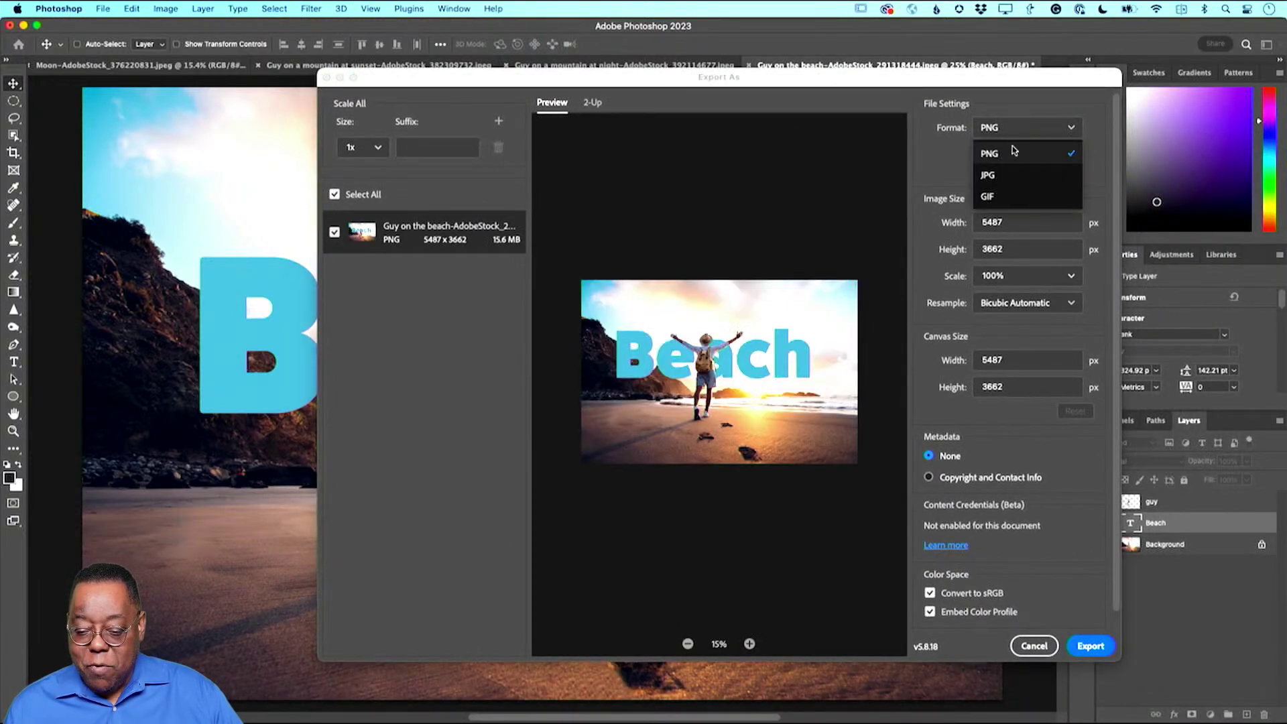
pyautogui.click(1005, 174)
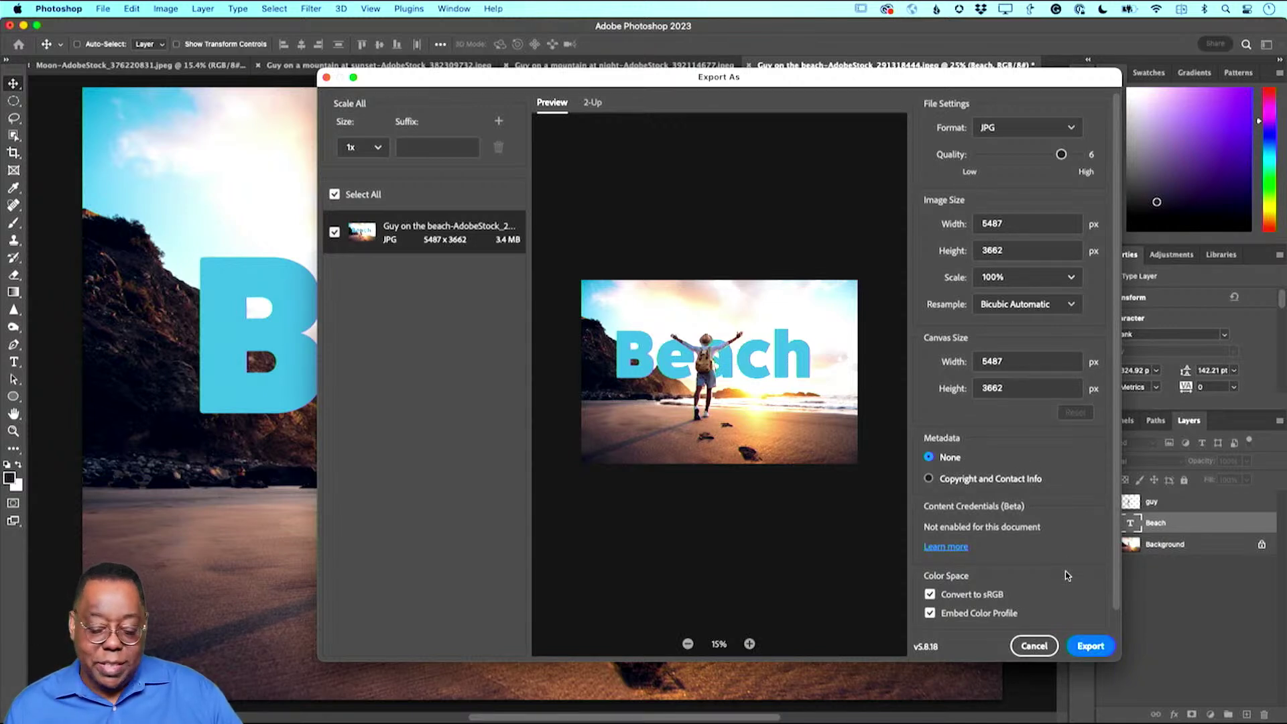
pyautogui.click(1090, 645)
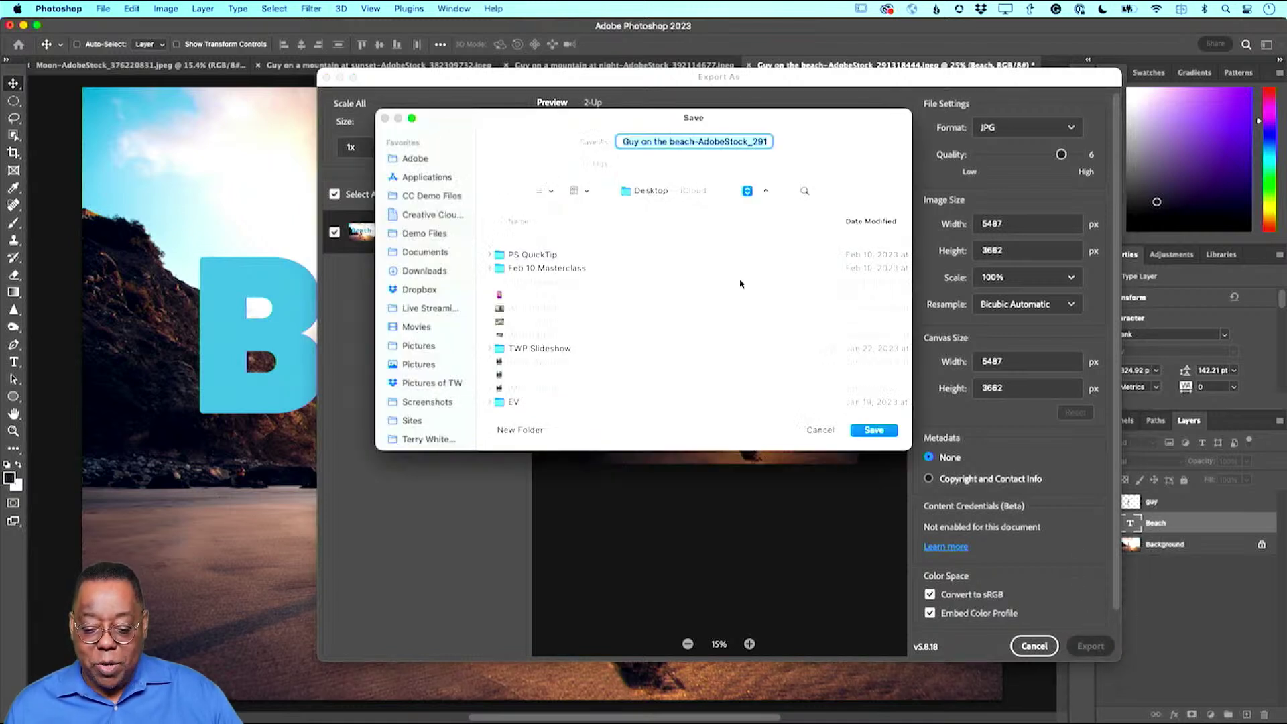
pyautogui.click(874, 430)
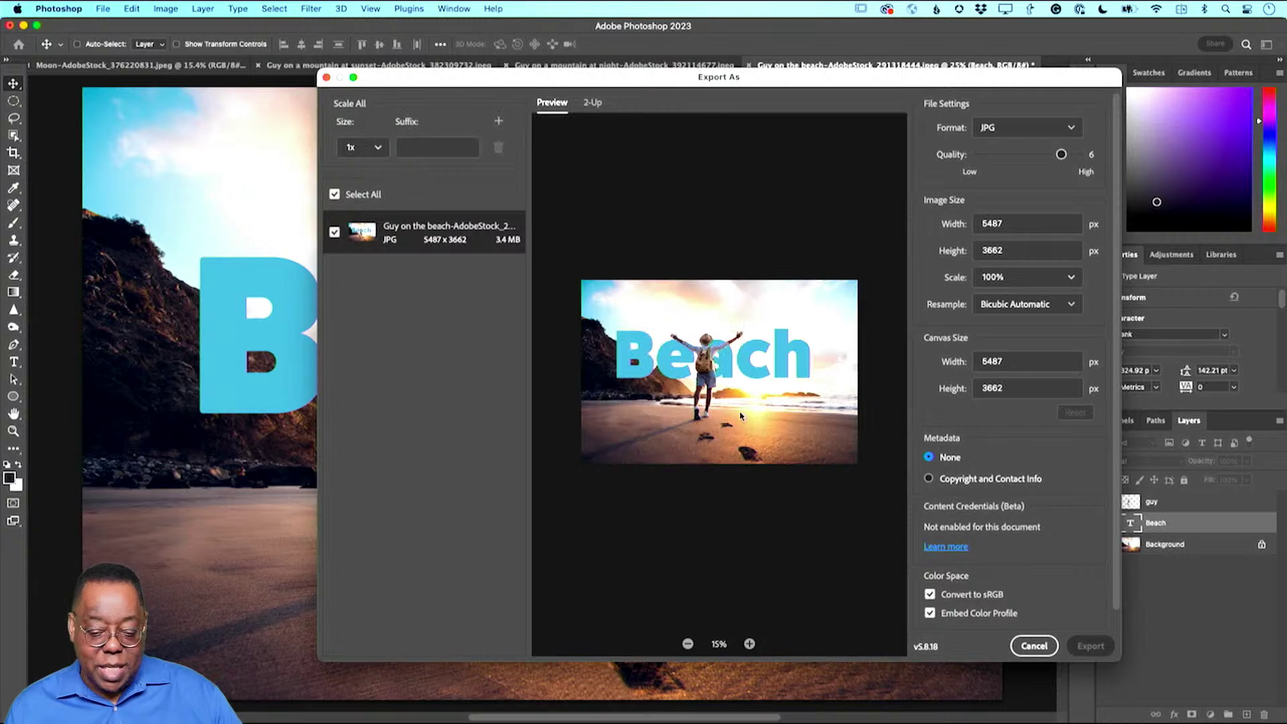